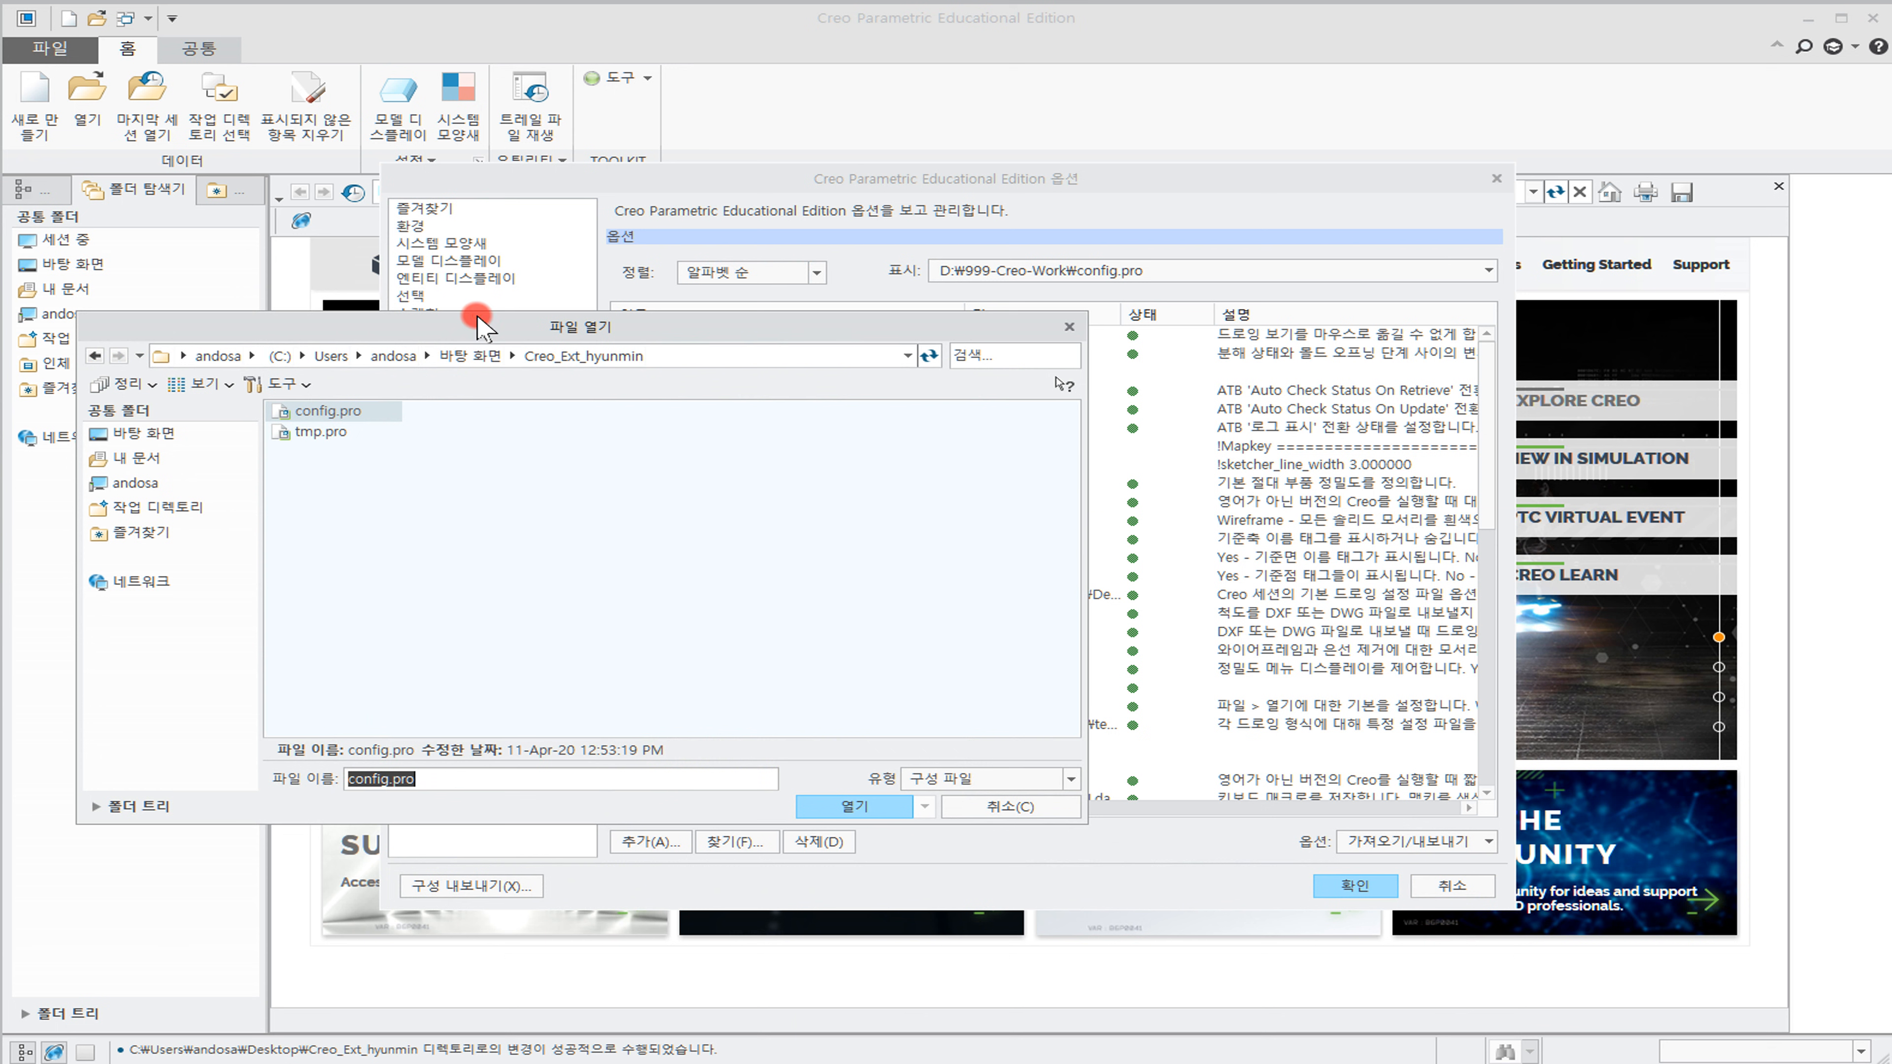
Load config.pro from the working directory into the configuration editor and save the options back to that config.pro file
{"action": "left_click", "coordinate": [481, 403]}
{"action": "left_click", "coordinate": [1043, 799]}
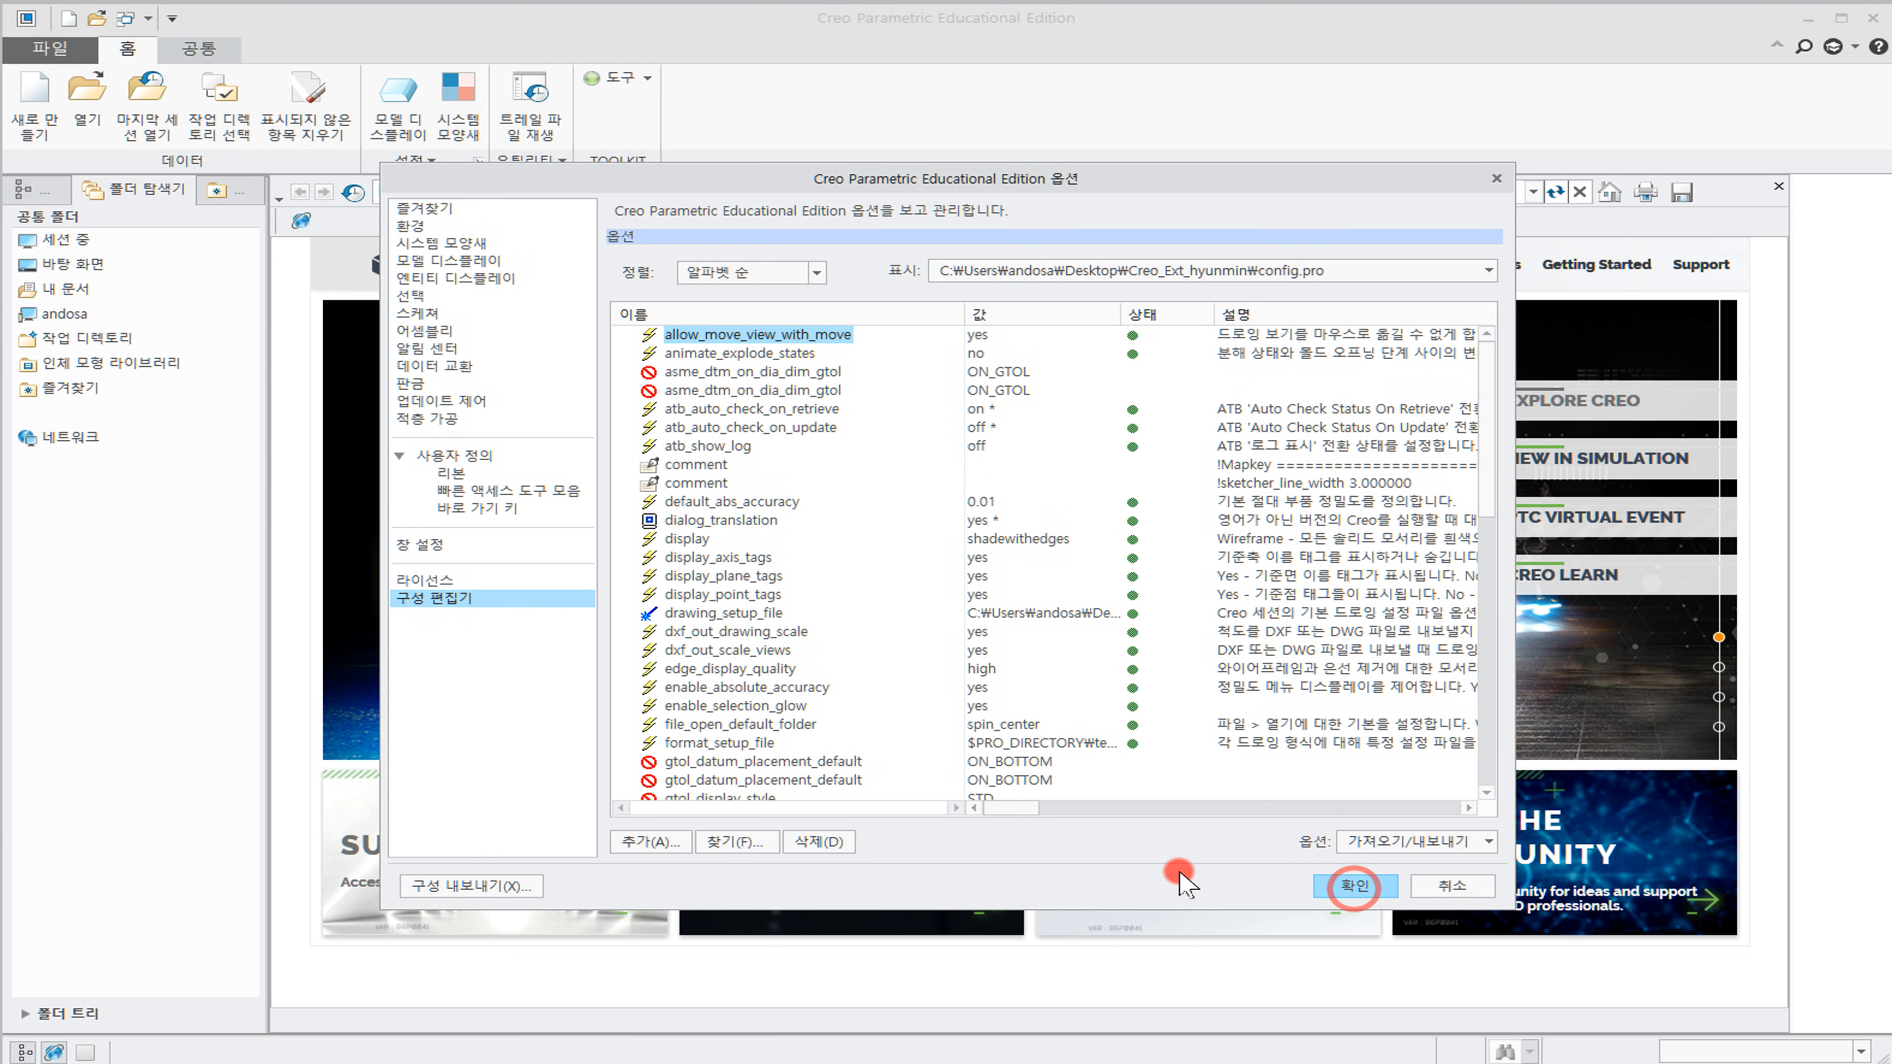
{"action": "left_click", "coordinate": [1354, 888]}
{"action": "left_click", "coordinate": [560, 643]}
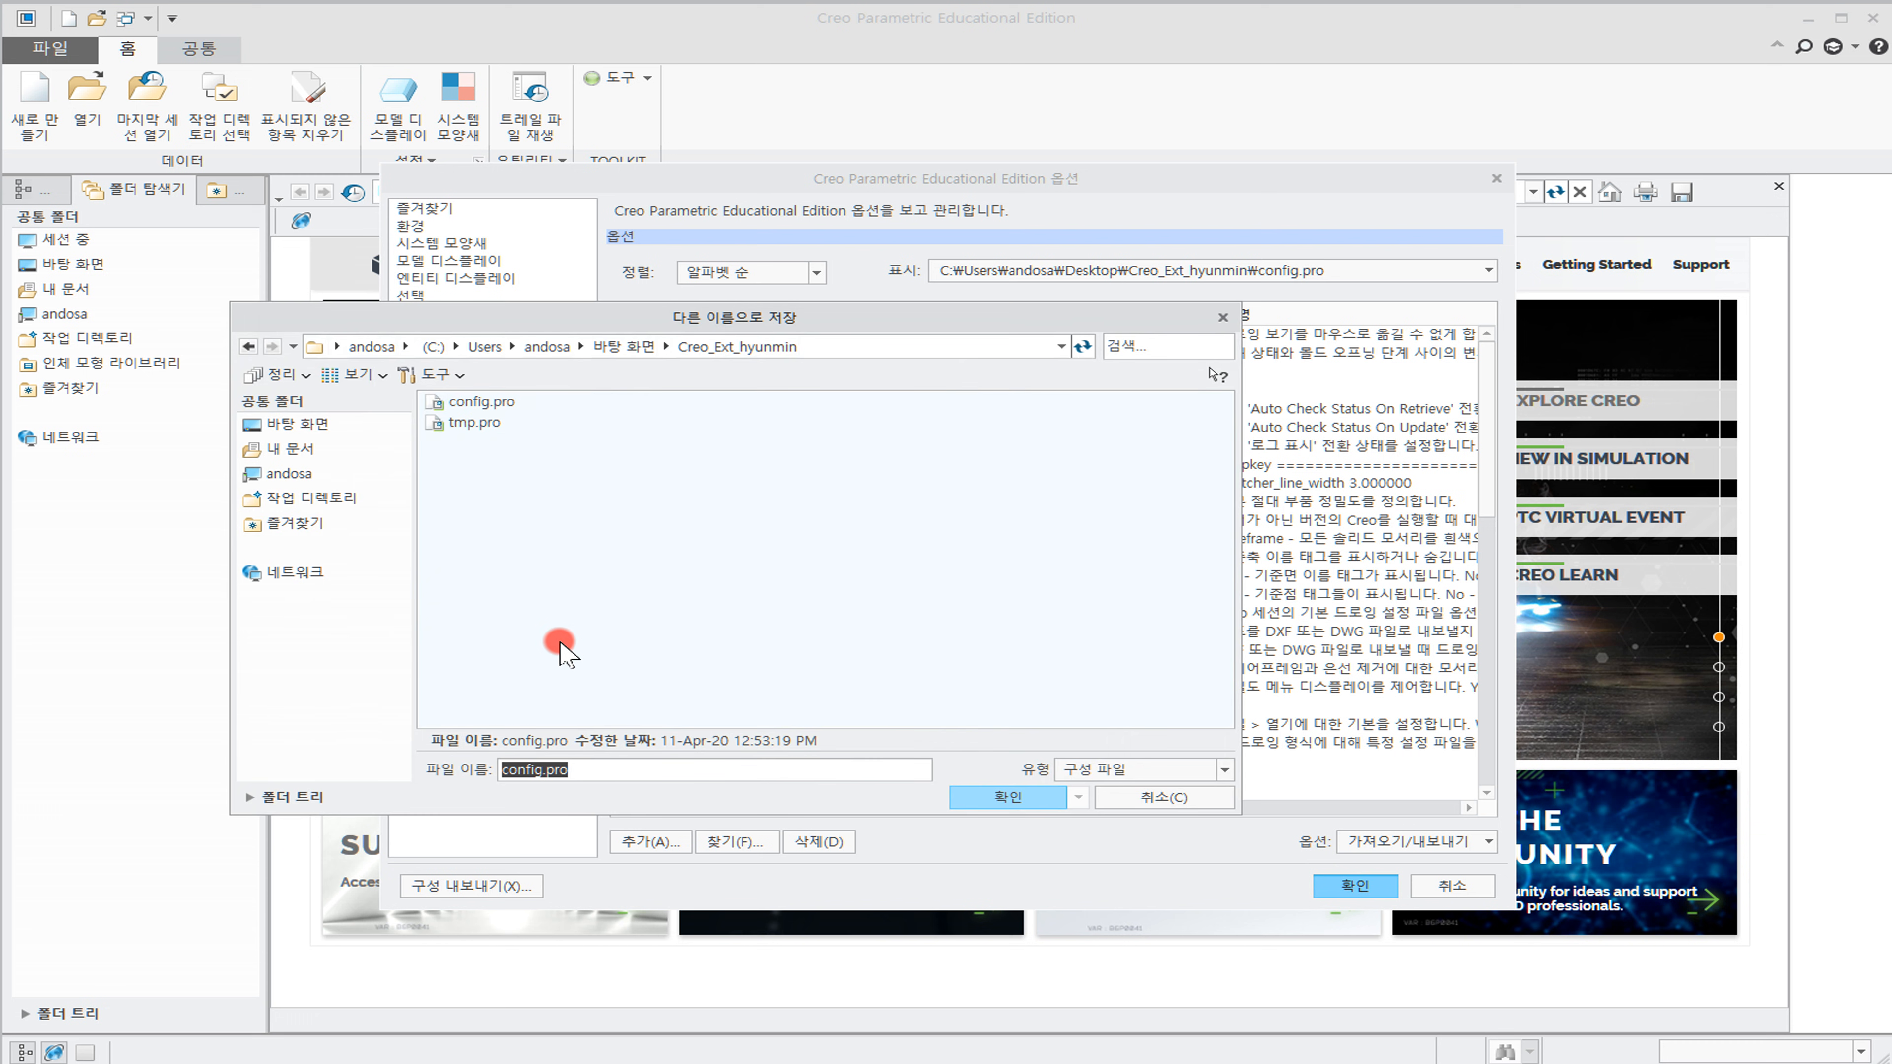
{"action": "left_click", "coordinate": [1007, 797]}
Create a new solid part named e1 without the default template, using the mmns_part_solid template
{"action": "left_click", "coordinate": [34, 108]}
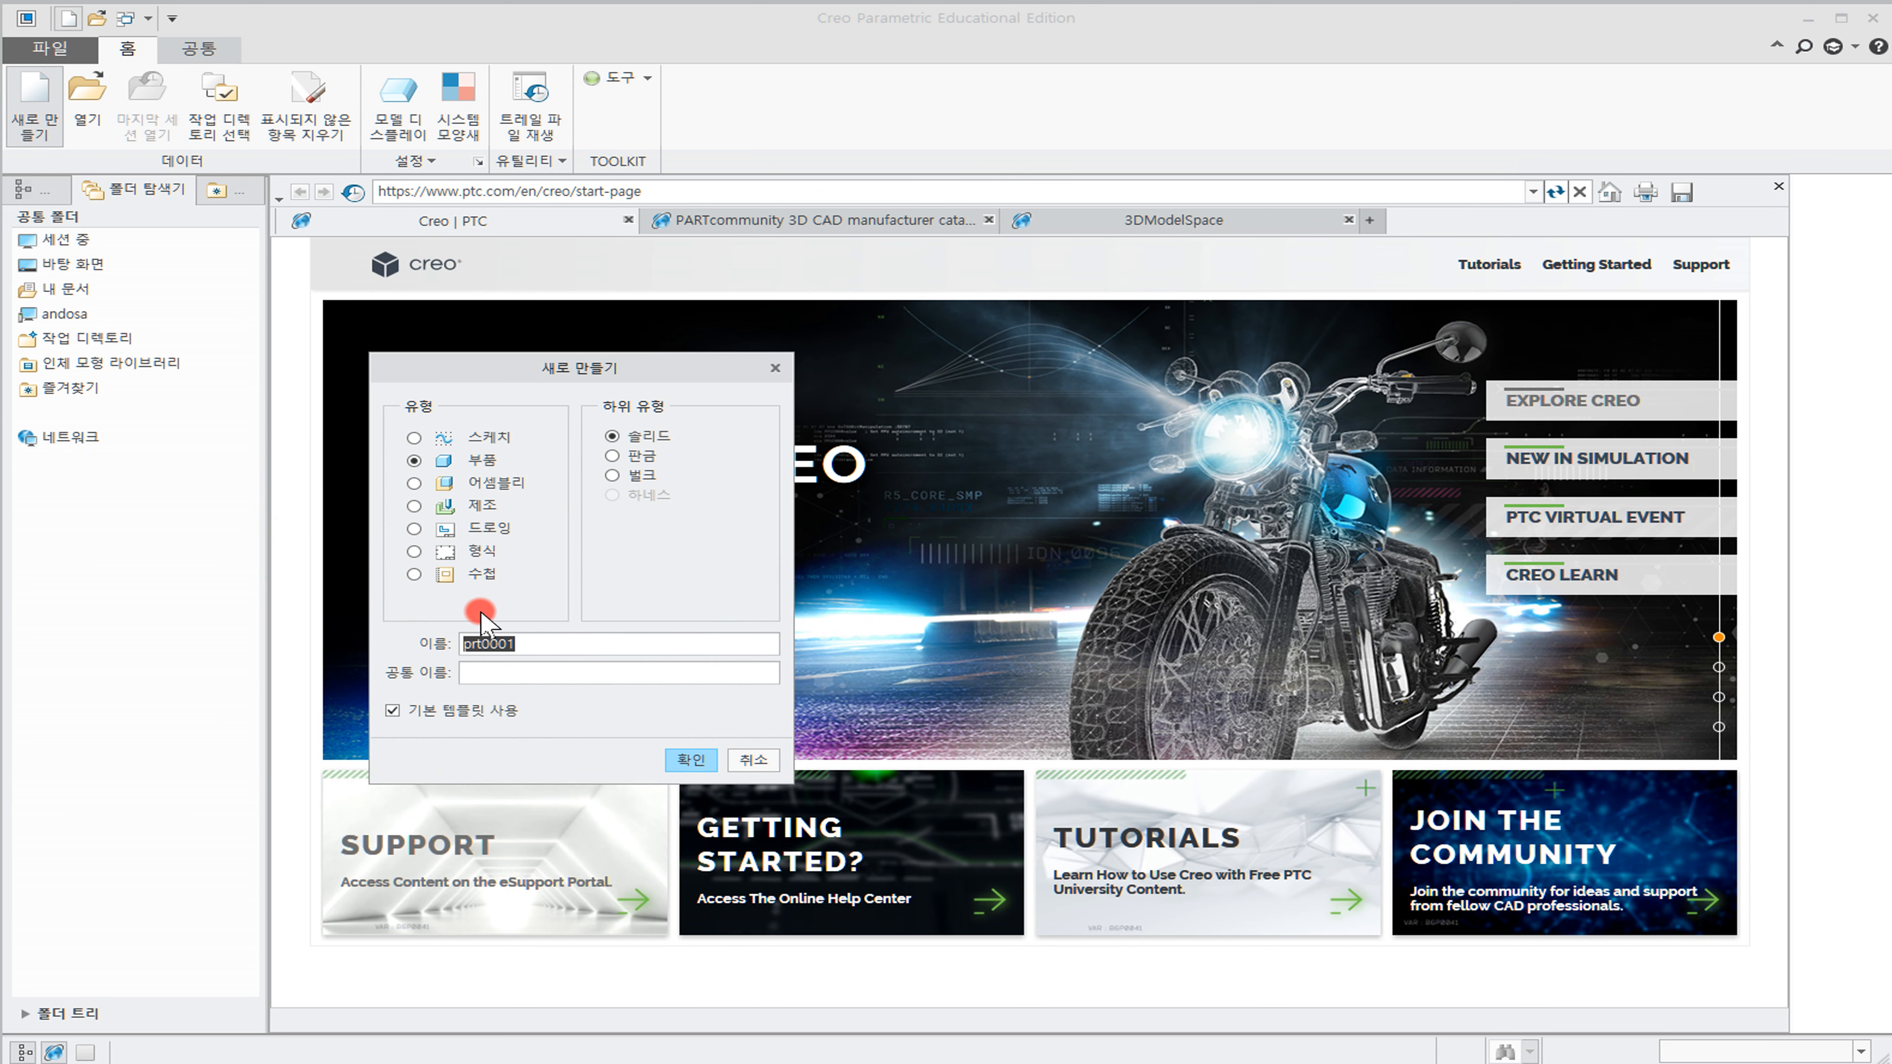
{"action": "left_click", "coordinate": [485, 711]}
{"action": "left_click", "coordinate": [564, 644]}
{"action": "type", "text": "e1"}
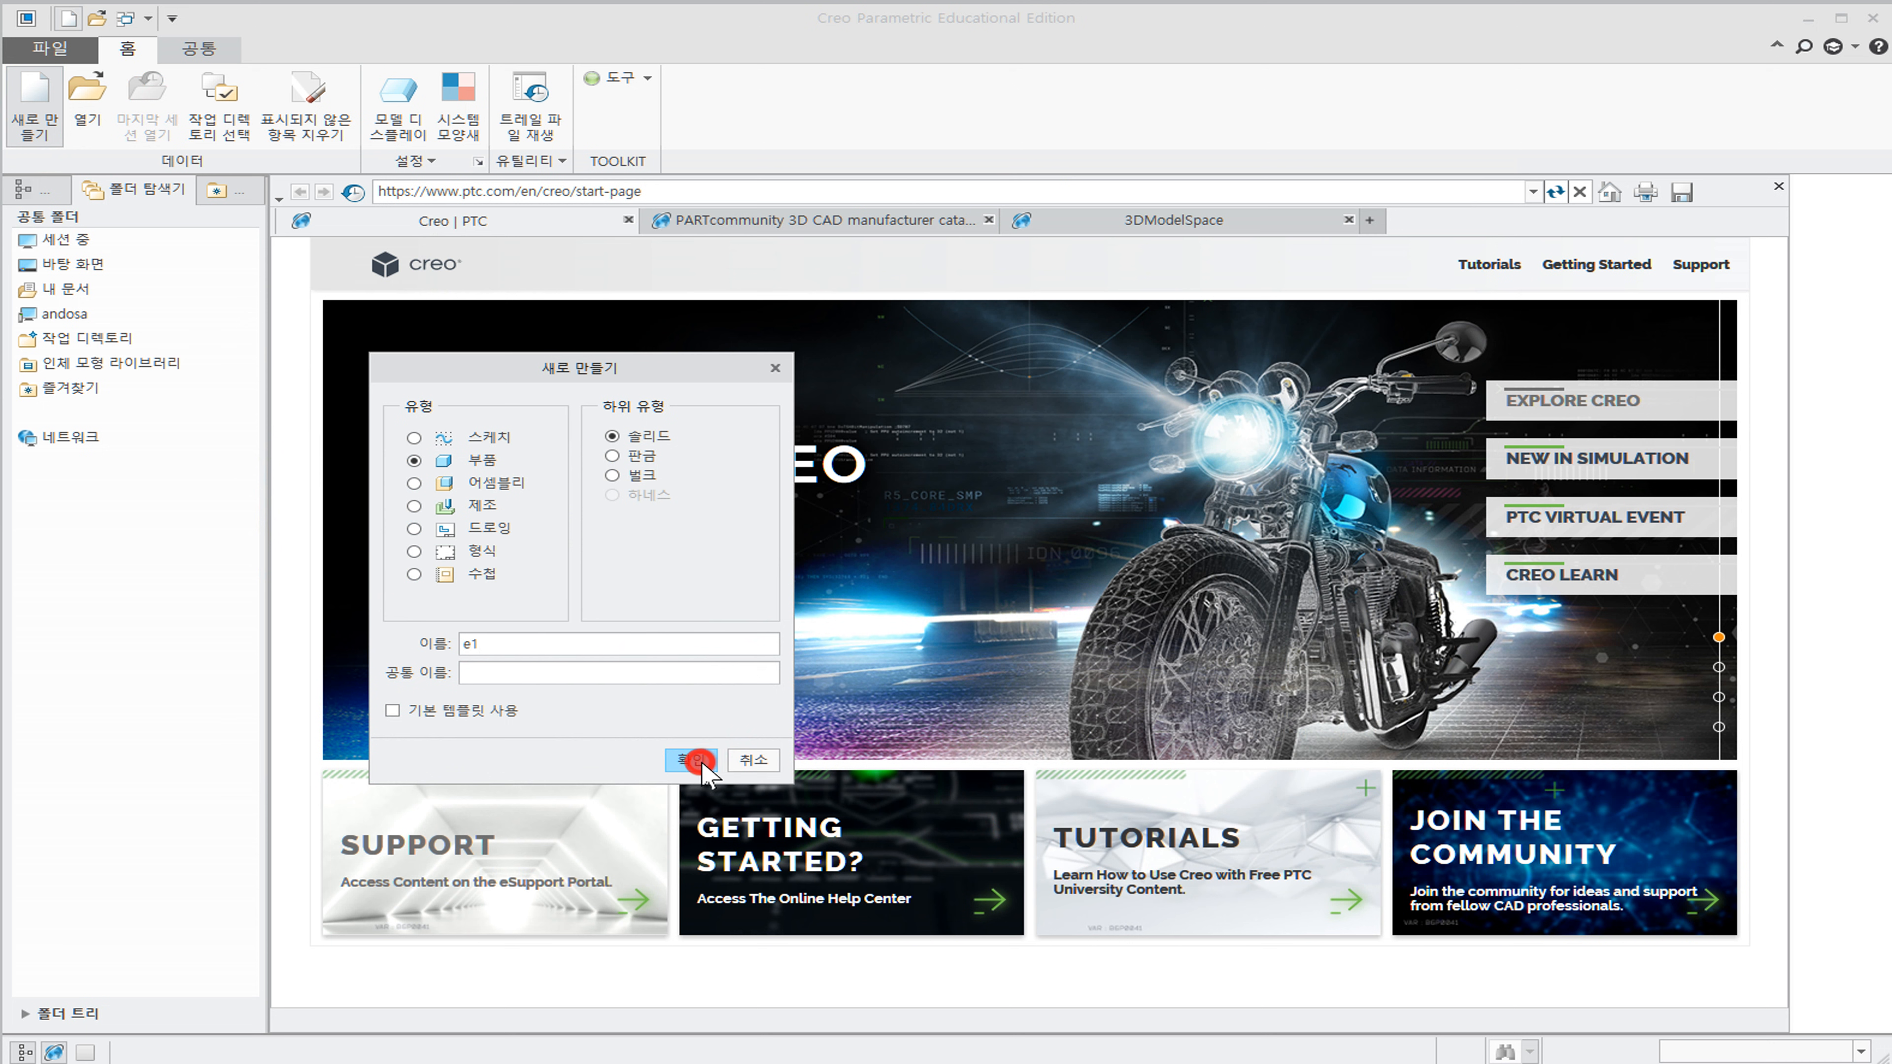
{"action": "left_click", "coordinate": [692, 760]}
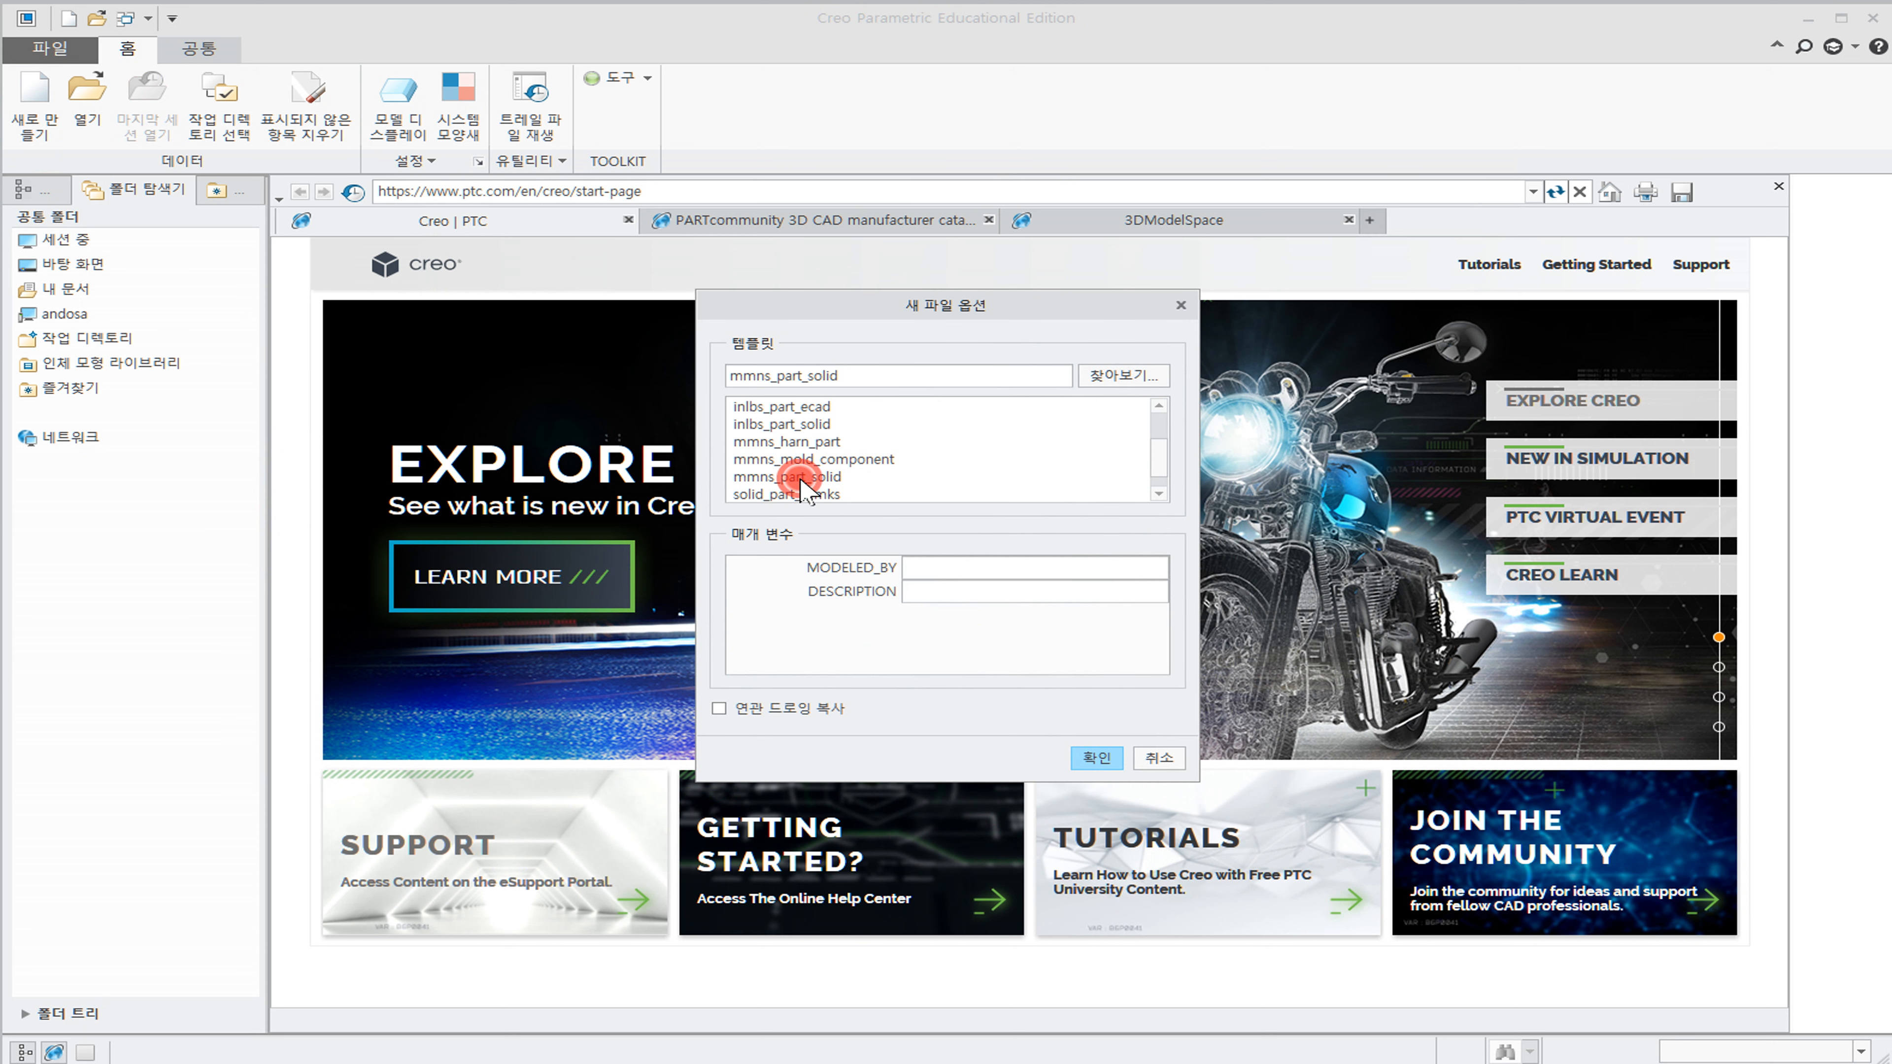
{"action": "left_click", "coordinate": [855, 494]}
{"action": "left_click", "coordinate": [841, 477]}
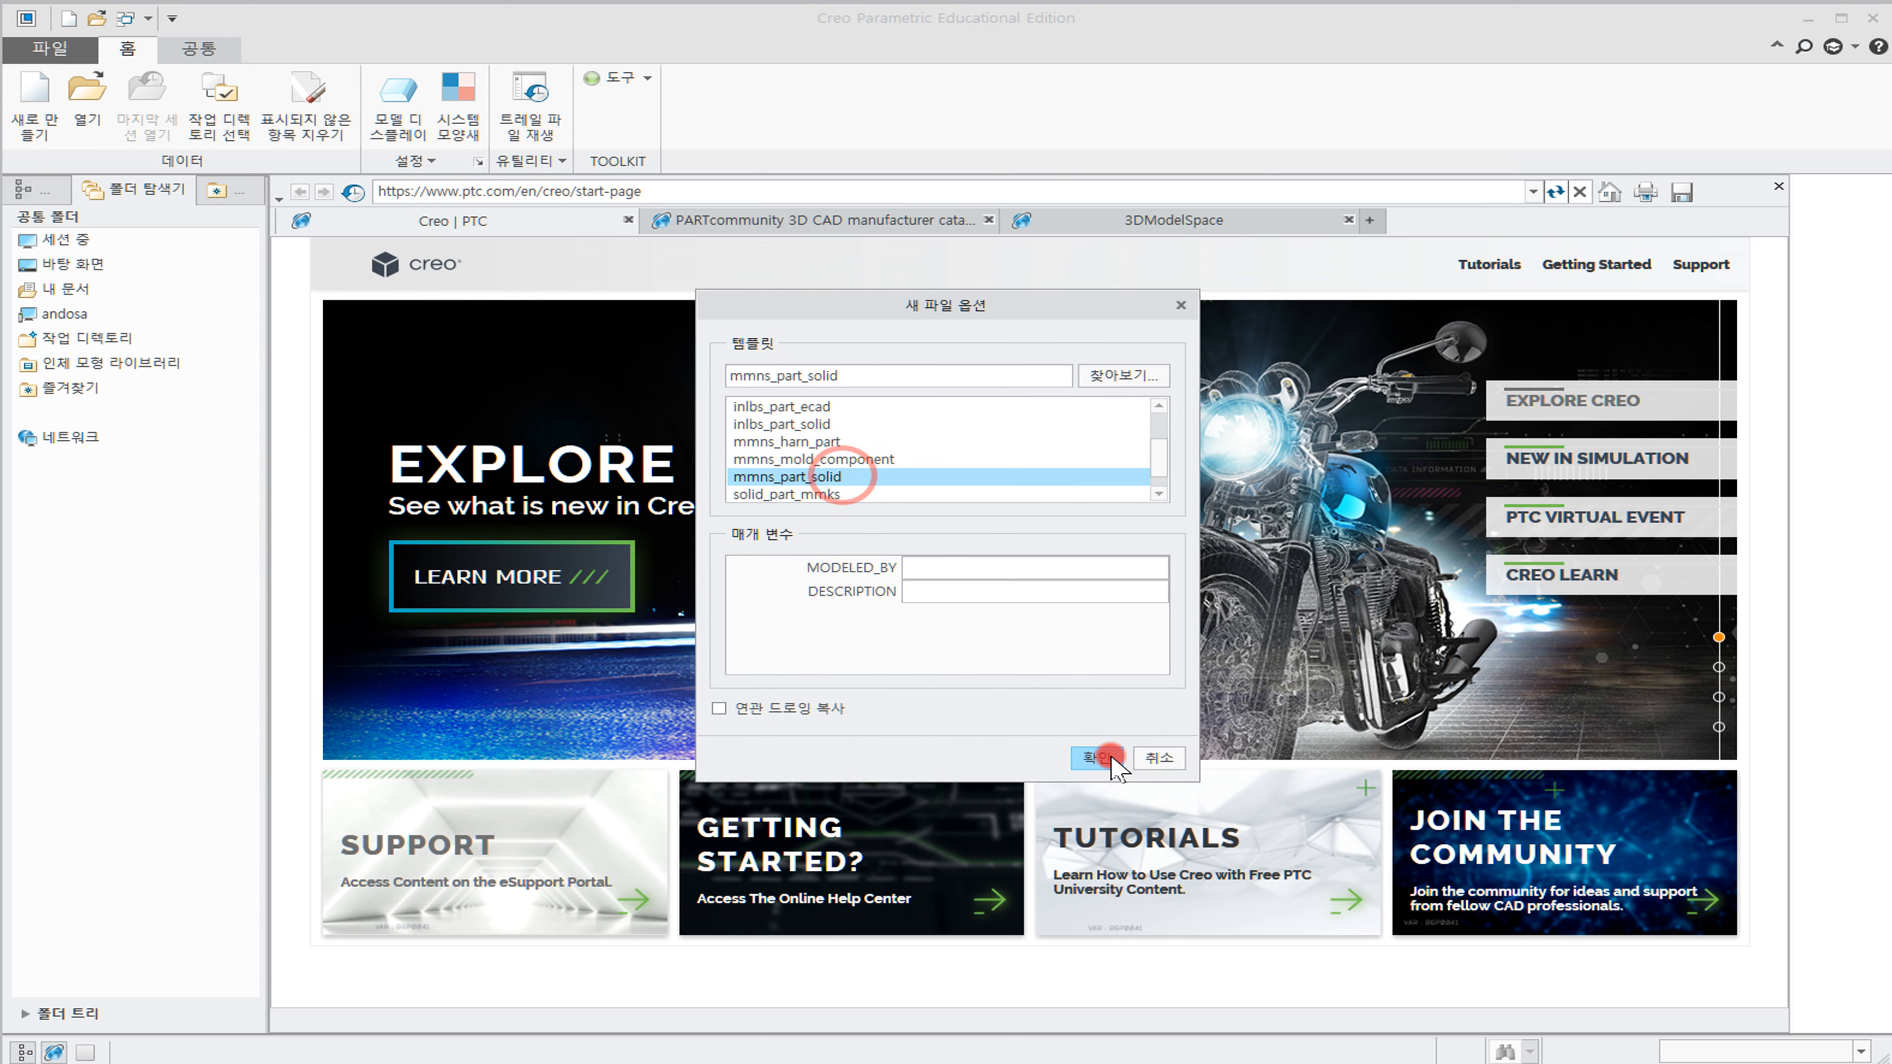
{"action": "left_click", "coordinate": [1096, 757]}
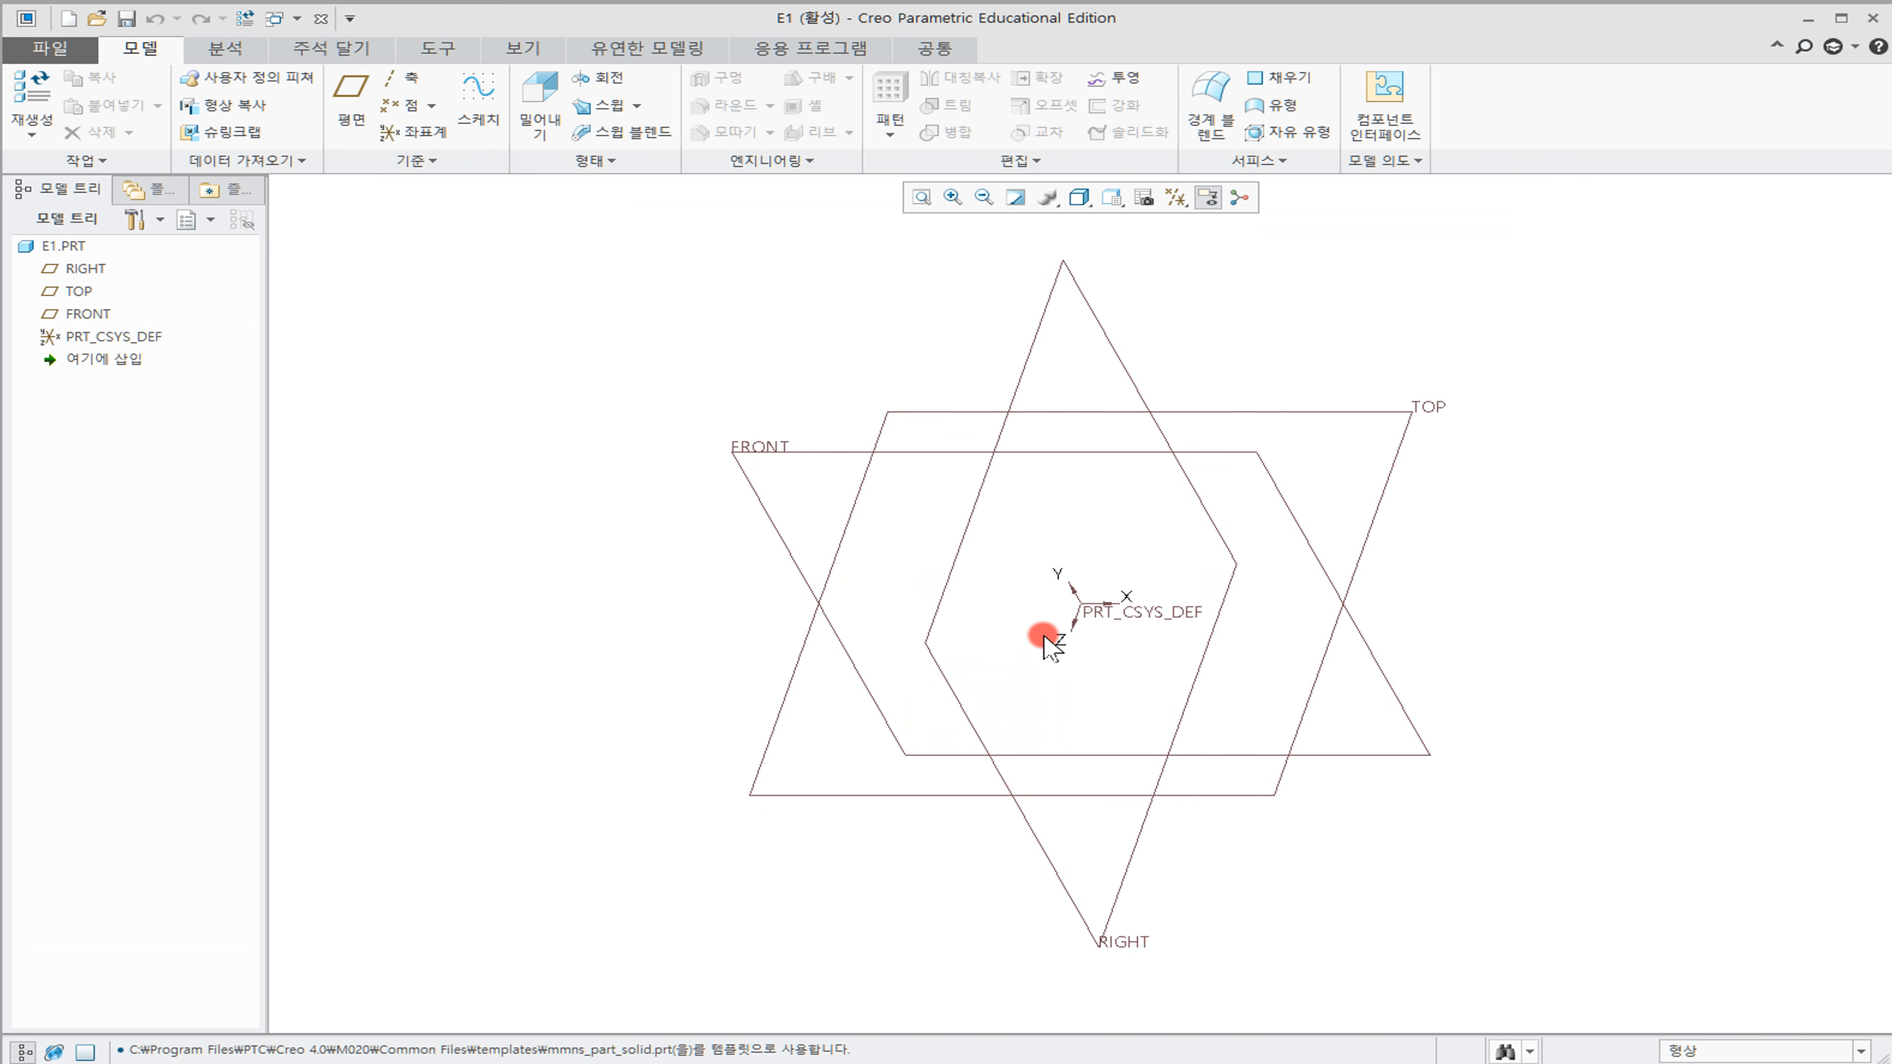
Start an extrusion on the TOP plane and sketch a rectangle about 302 by 226 mm around the origin
{"action": "left_click", "coordinate": [684, 358]}
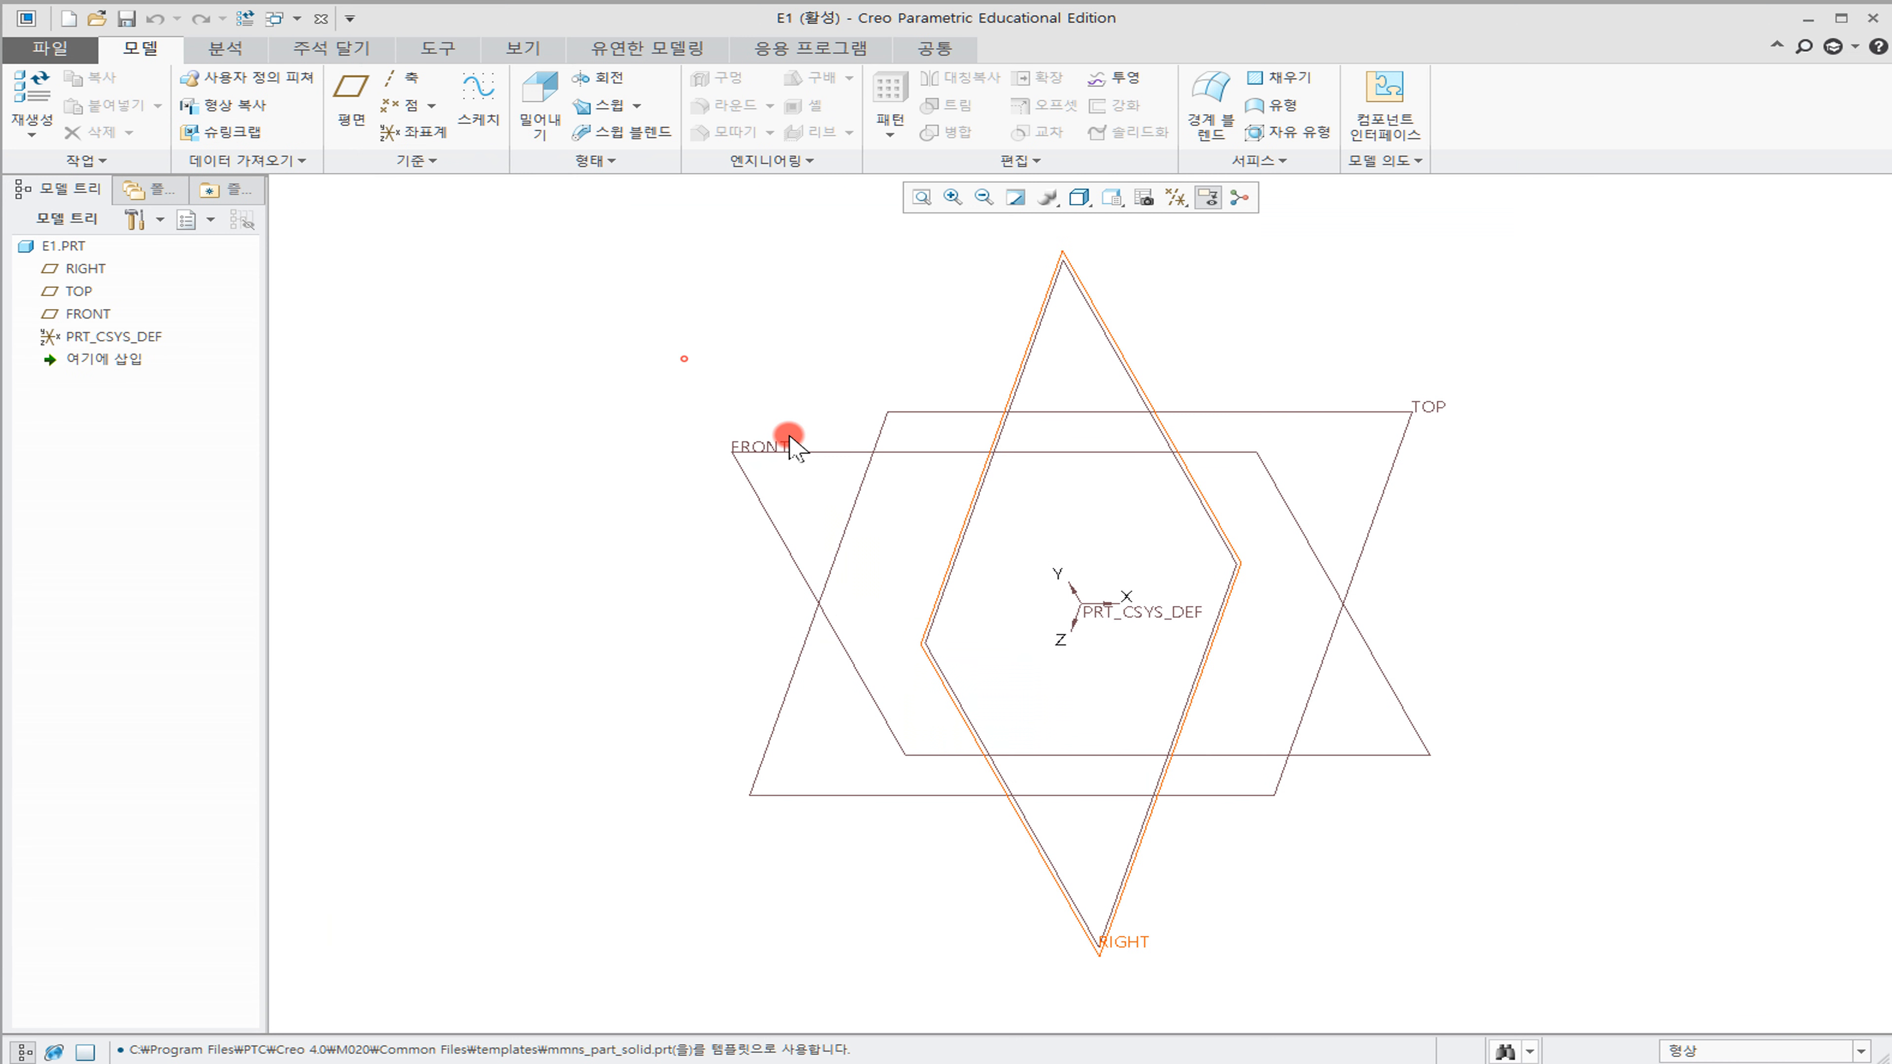
{"action": "left_click", "coordinate": [533, 108]}
{"action": "left_click", "coordinate": [909, 407]}
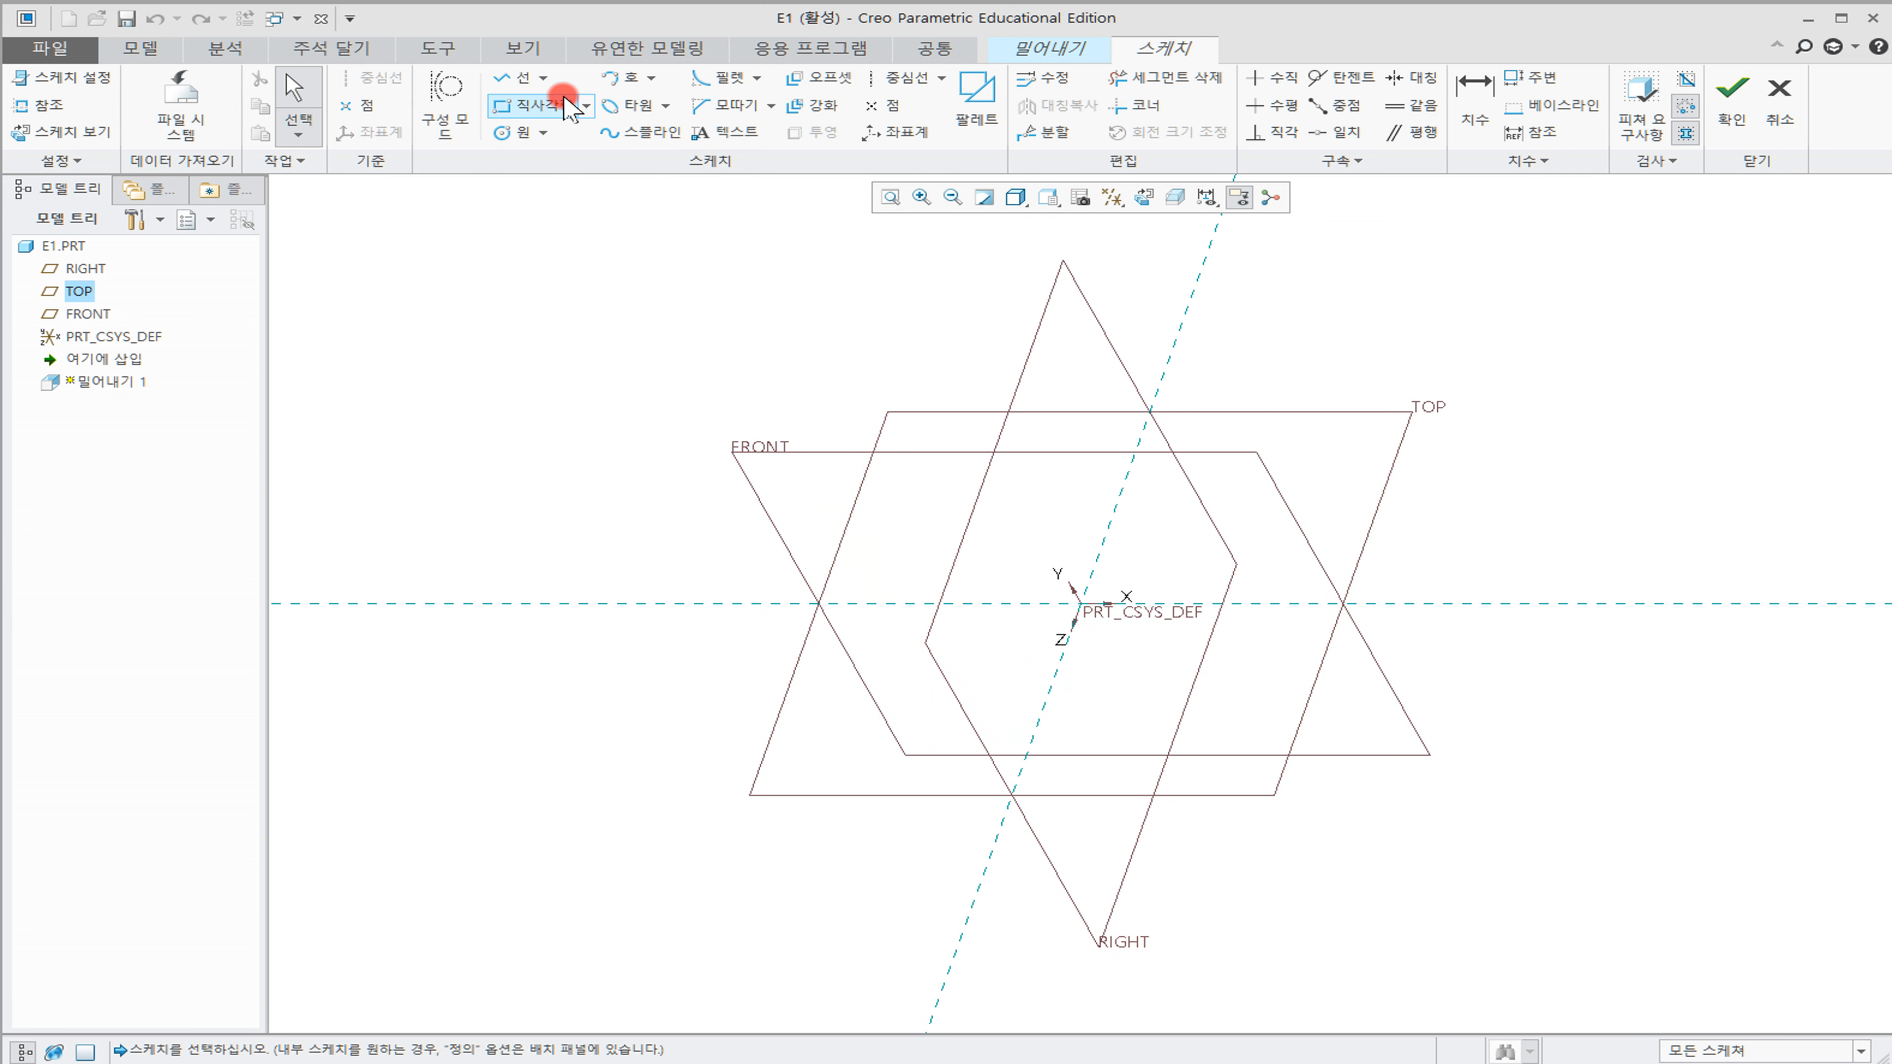
{"action": "left_click", "coordinate": [578, 106]}
{"action": "left_click", "coordinate": [1013, 515]}
{"action": "left_click", "coordinate": [1265, 685]}
{"action": "middle_click", "coordinate": [1580, 351]}
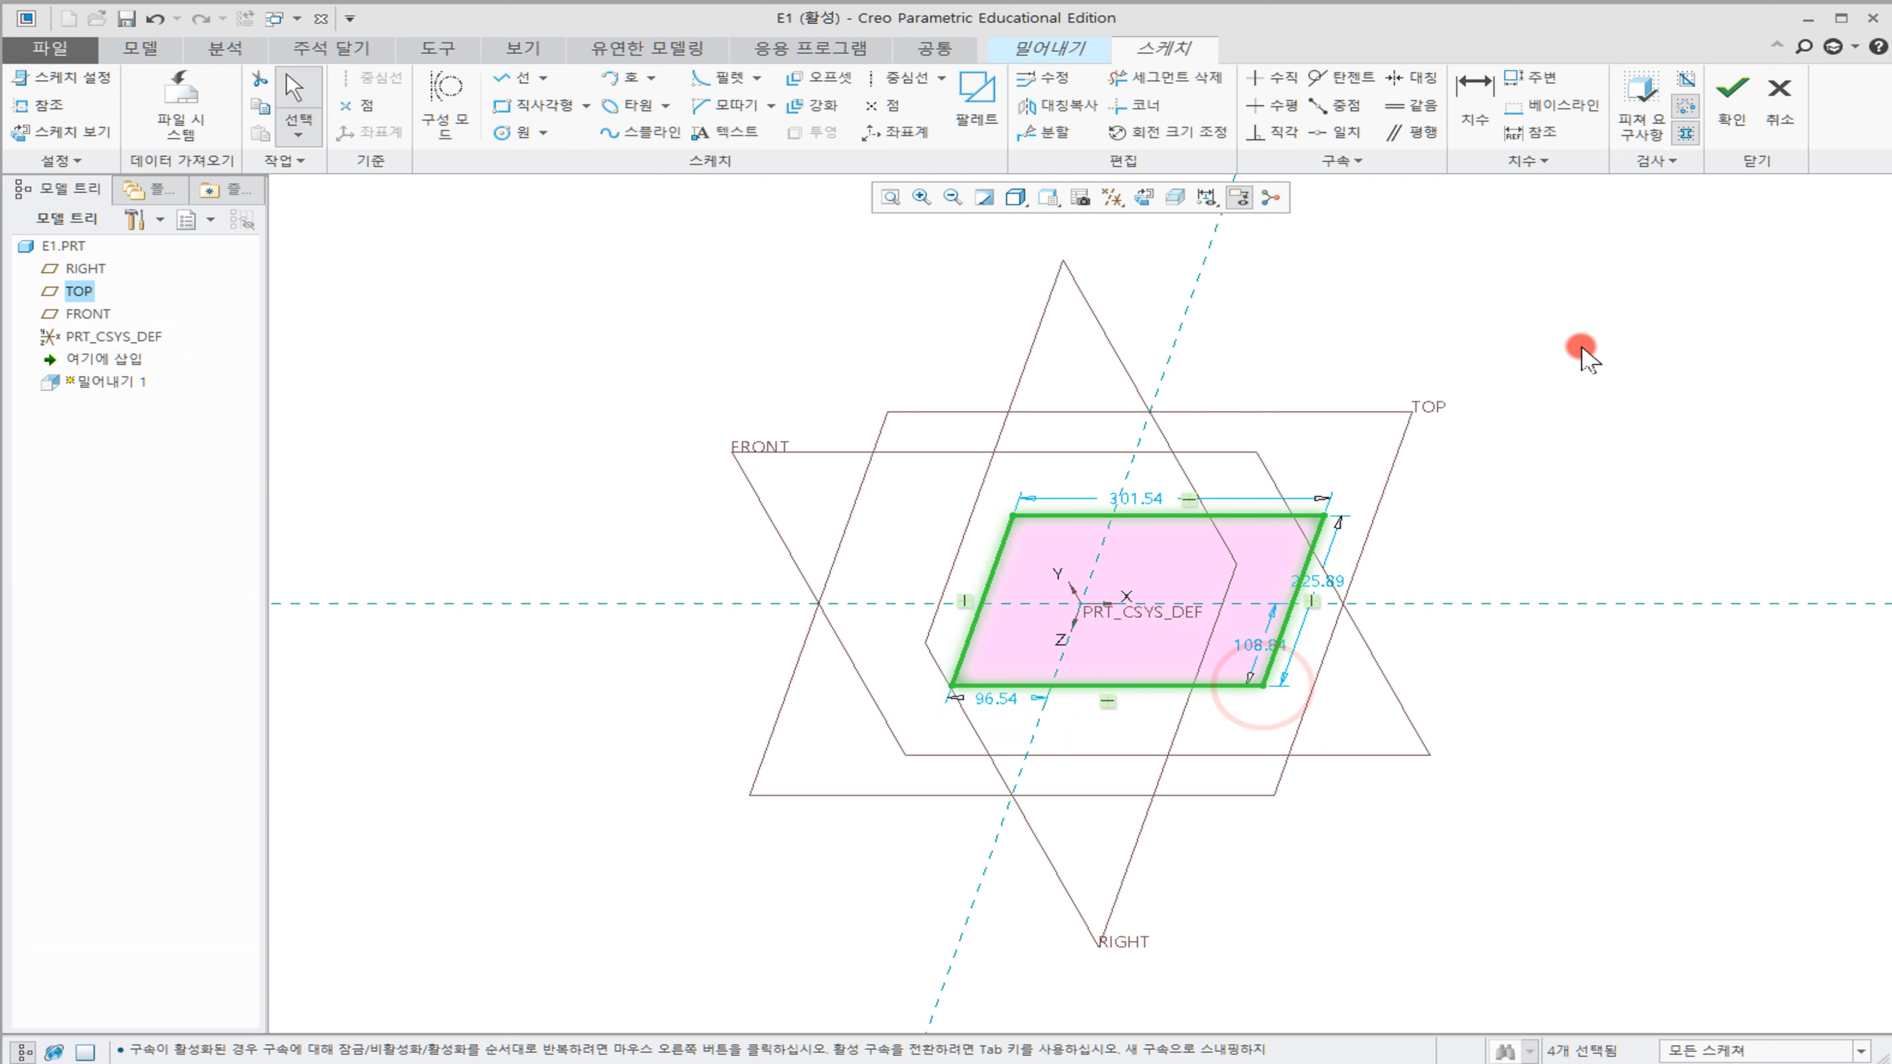
Finish the rectangle sketch and extrude it upward into a solid block
{"action": "left_click", "coordinate": [1732, 127]}
{"action": "left_click_drag", "start_coordinate": [929, 348], "coordinate": [1043, 567]}
{"action": "middle_click", "coordinate": [580, 412]}
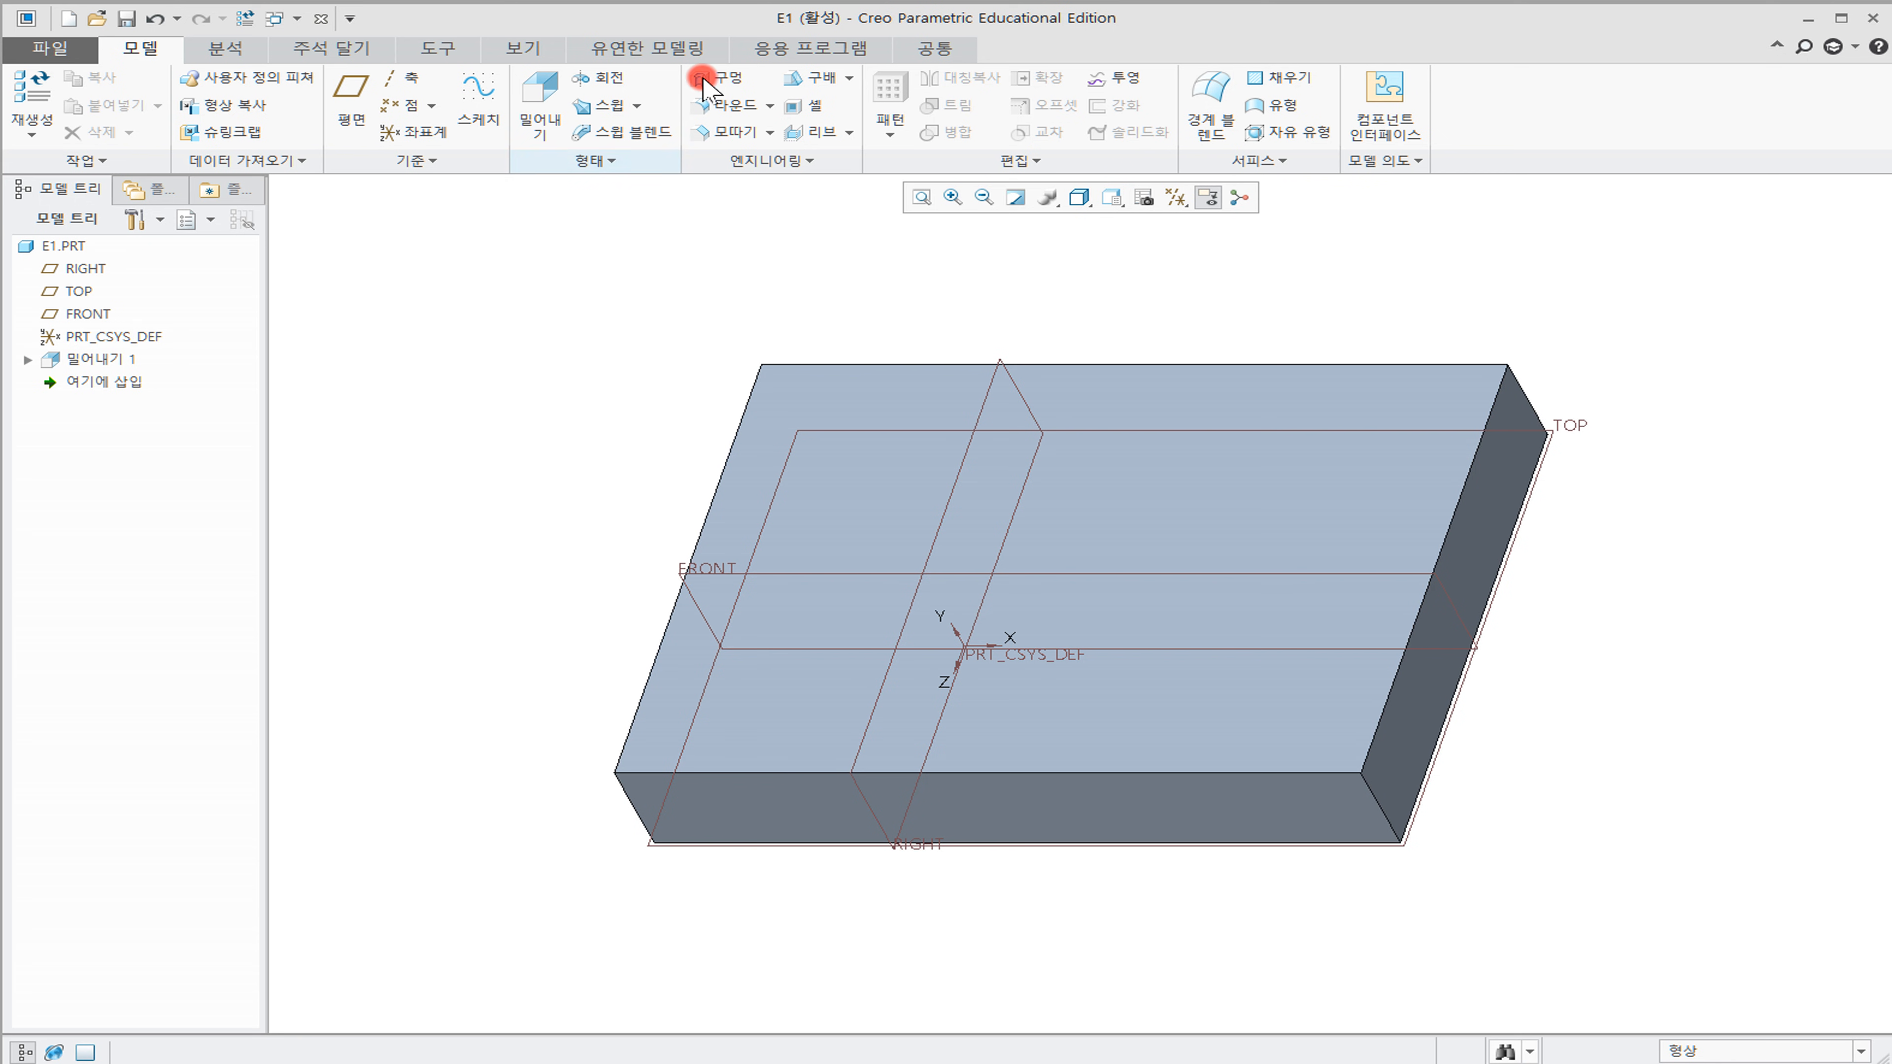
Start a hole on the block's top face and try the standard hole type with its counterbore and countersink options
{"action": "left_click", "coordinate": [729, 82]}
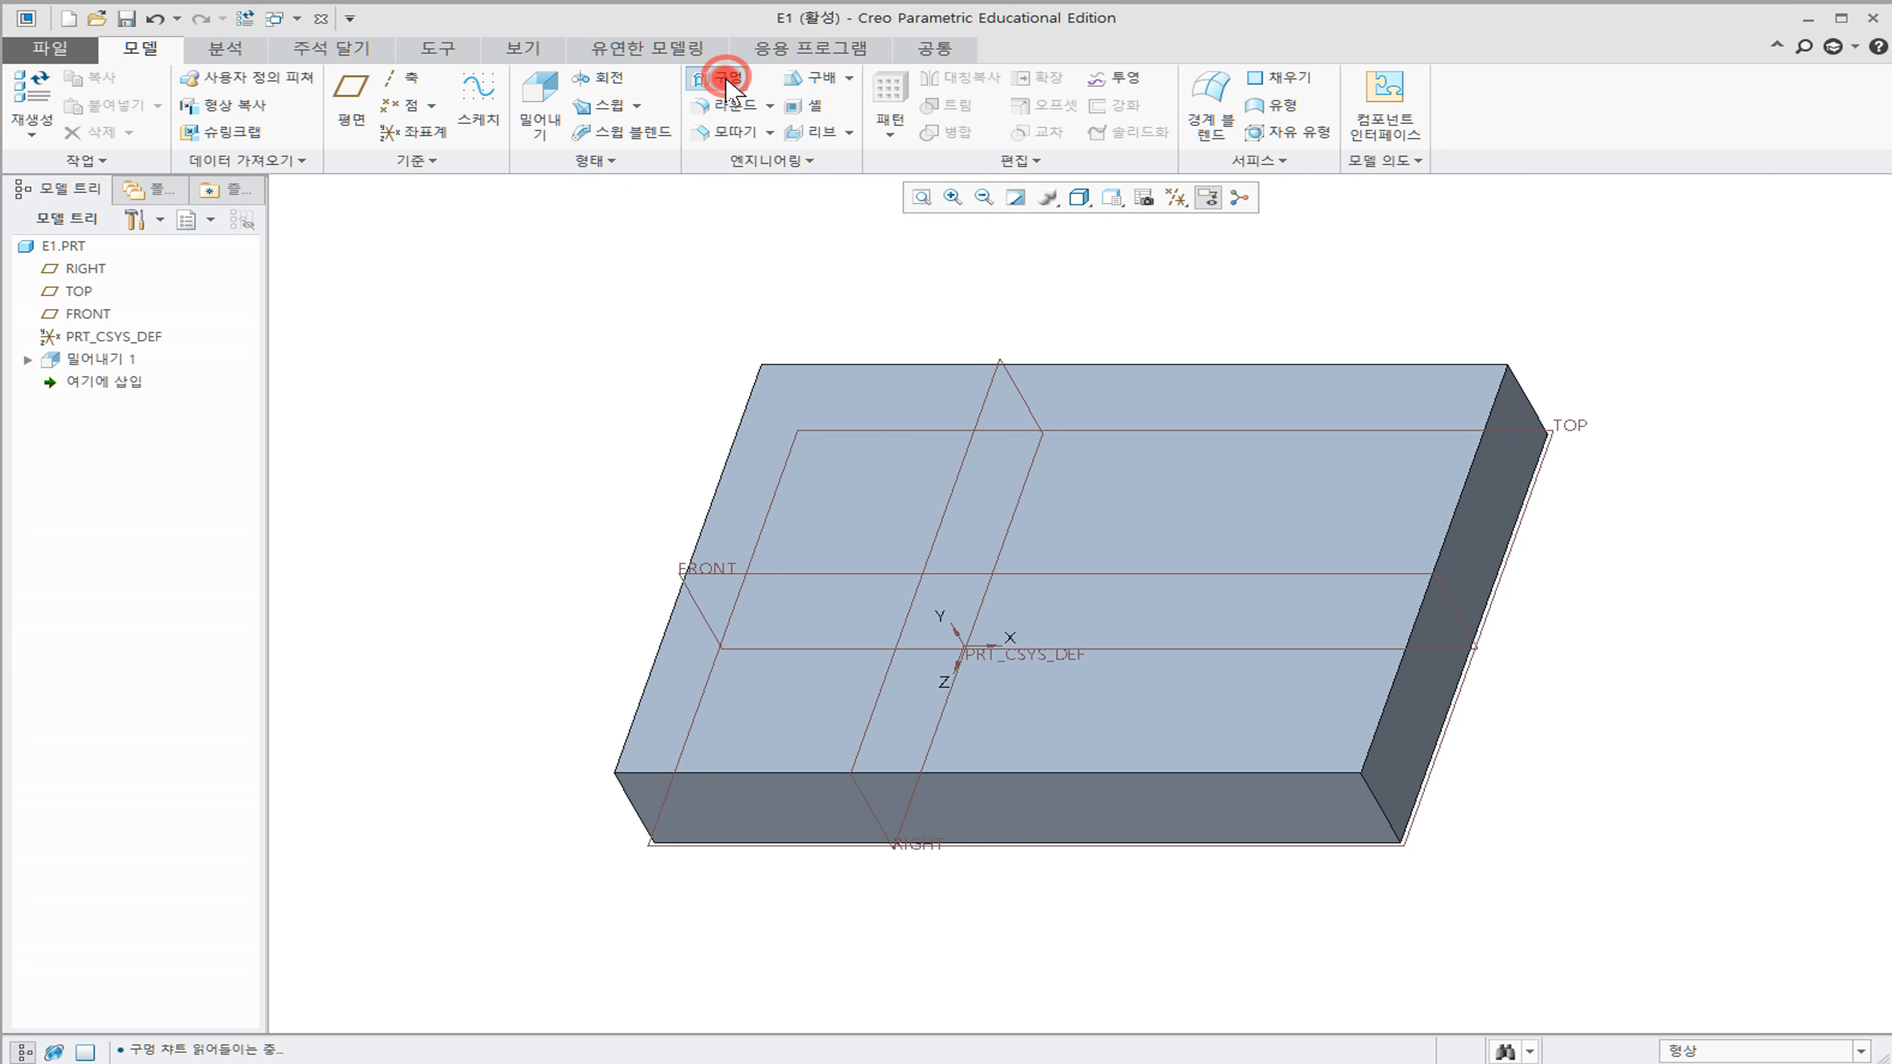
{"action": "left_click", "coordinate": [852, 523]}
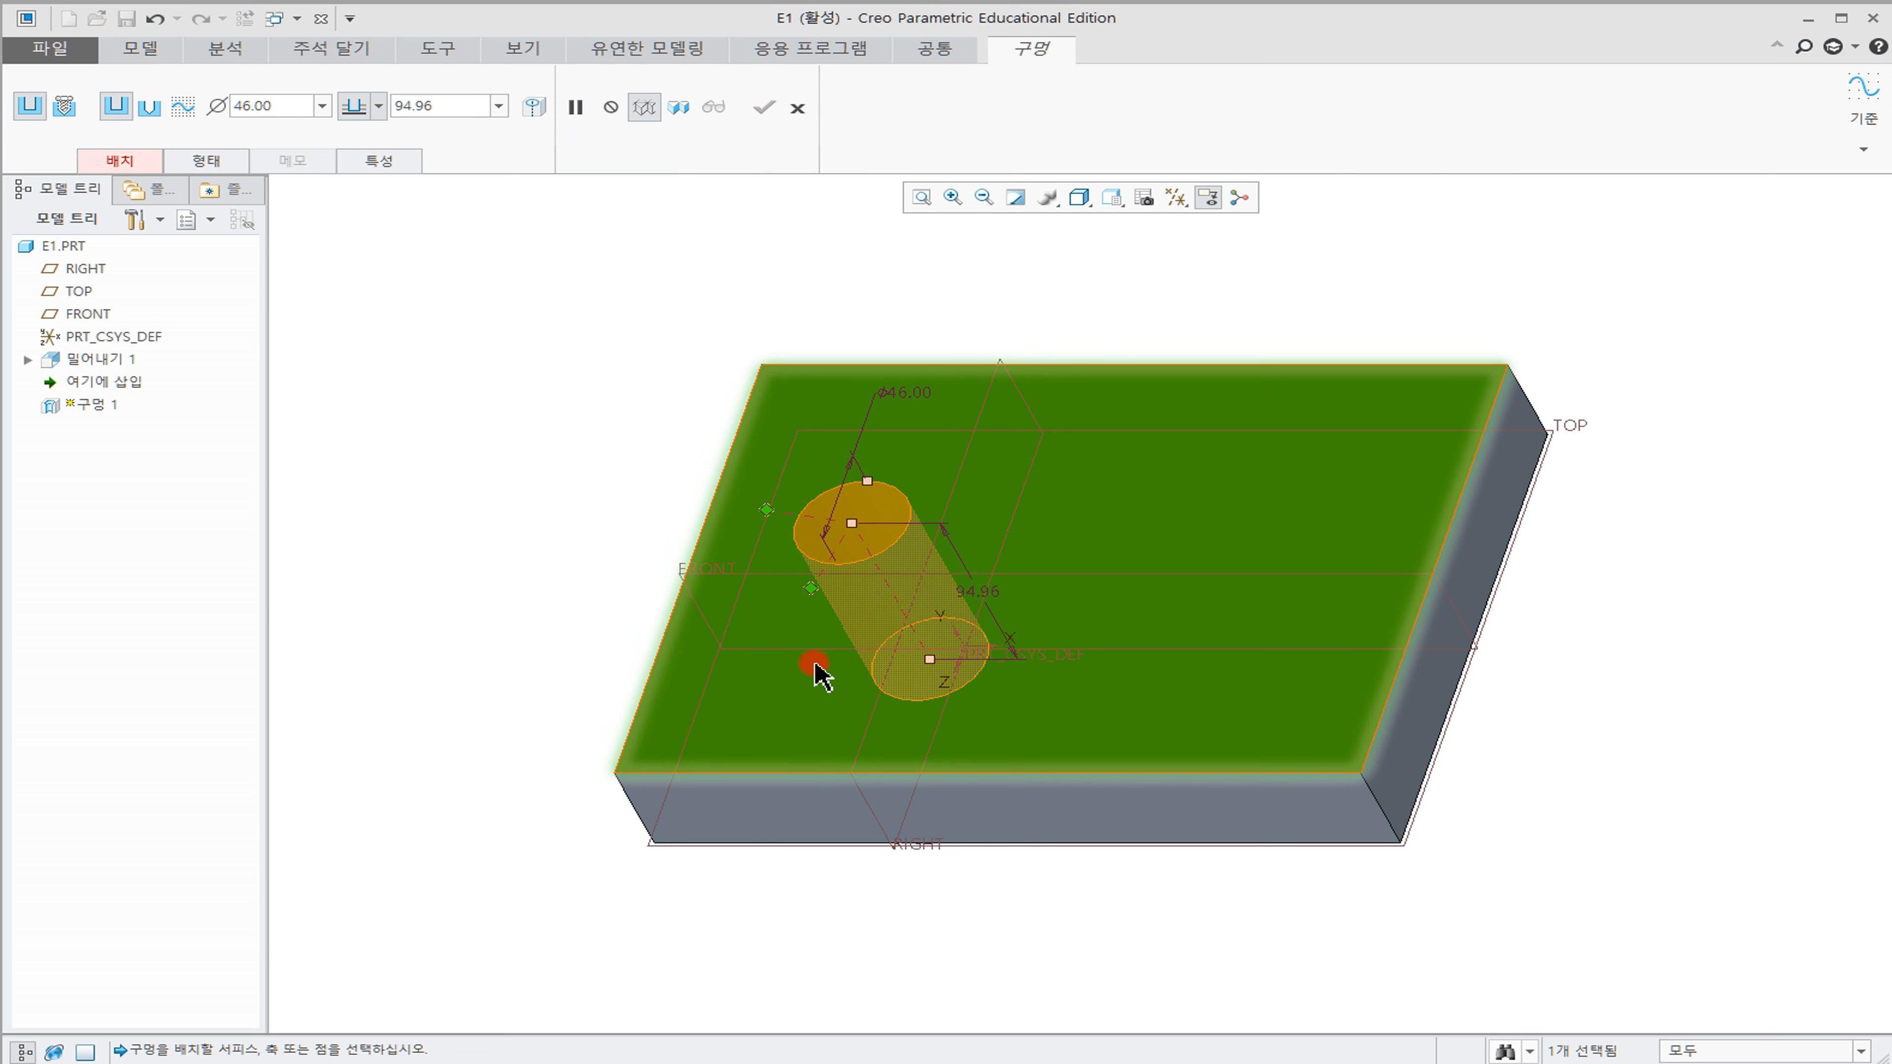
{"action": "left_click", "coordinate": [130, 154]}
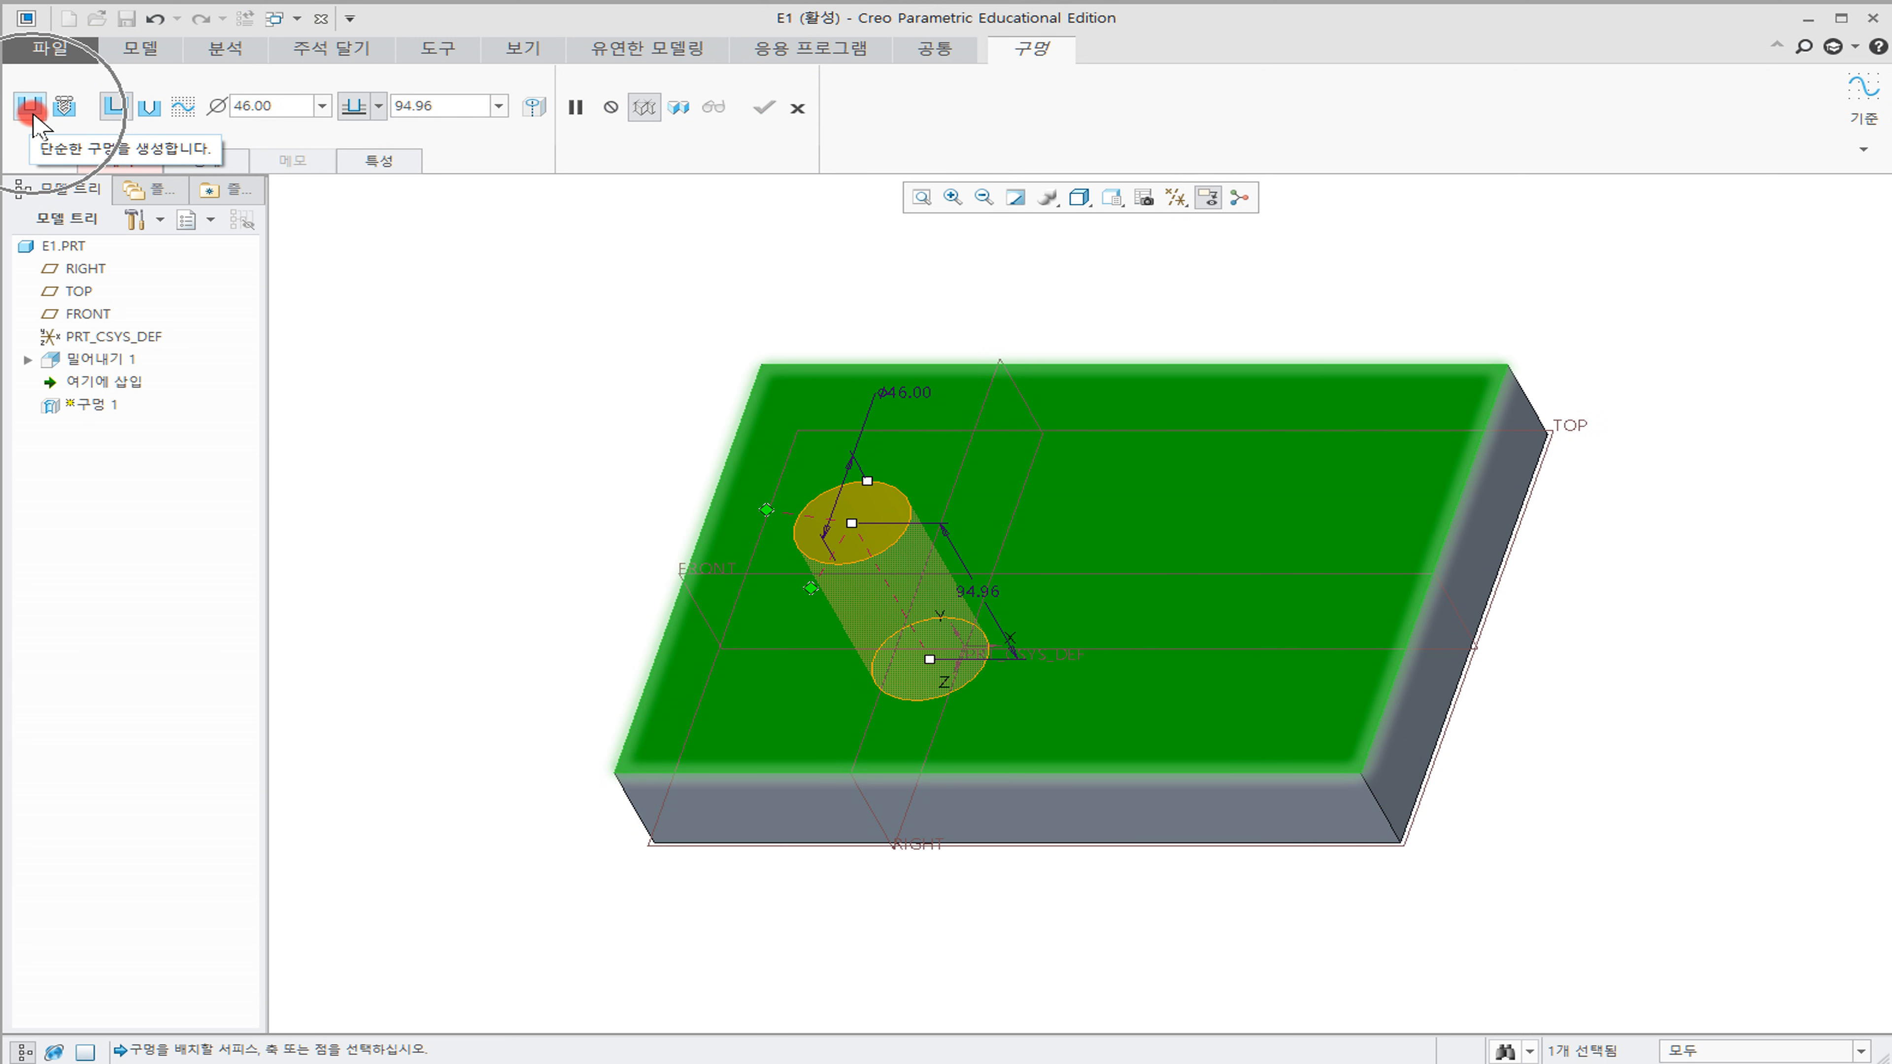
{"action": "left_click", "coordinate": [69, 110]}
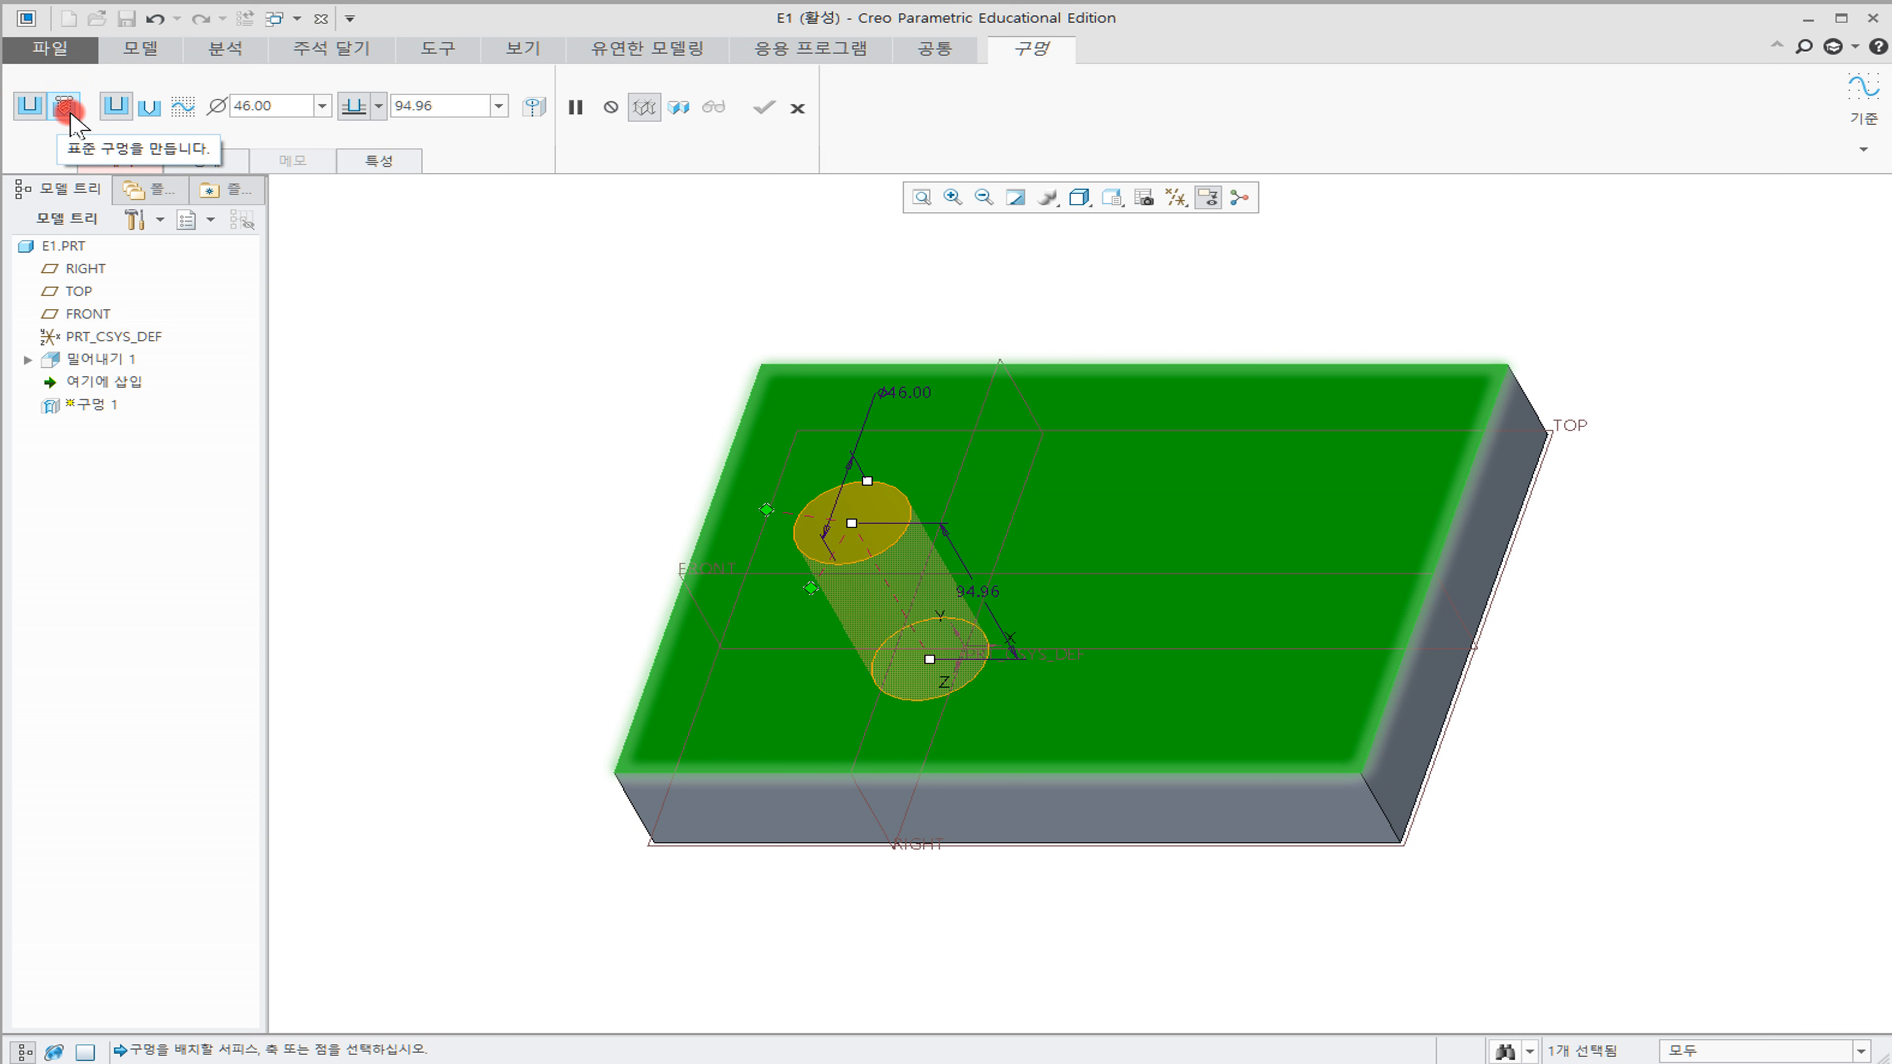
{"action": "left_click", "coordinate": [73, 111]}
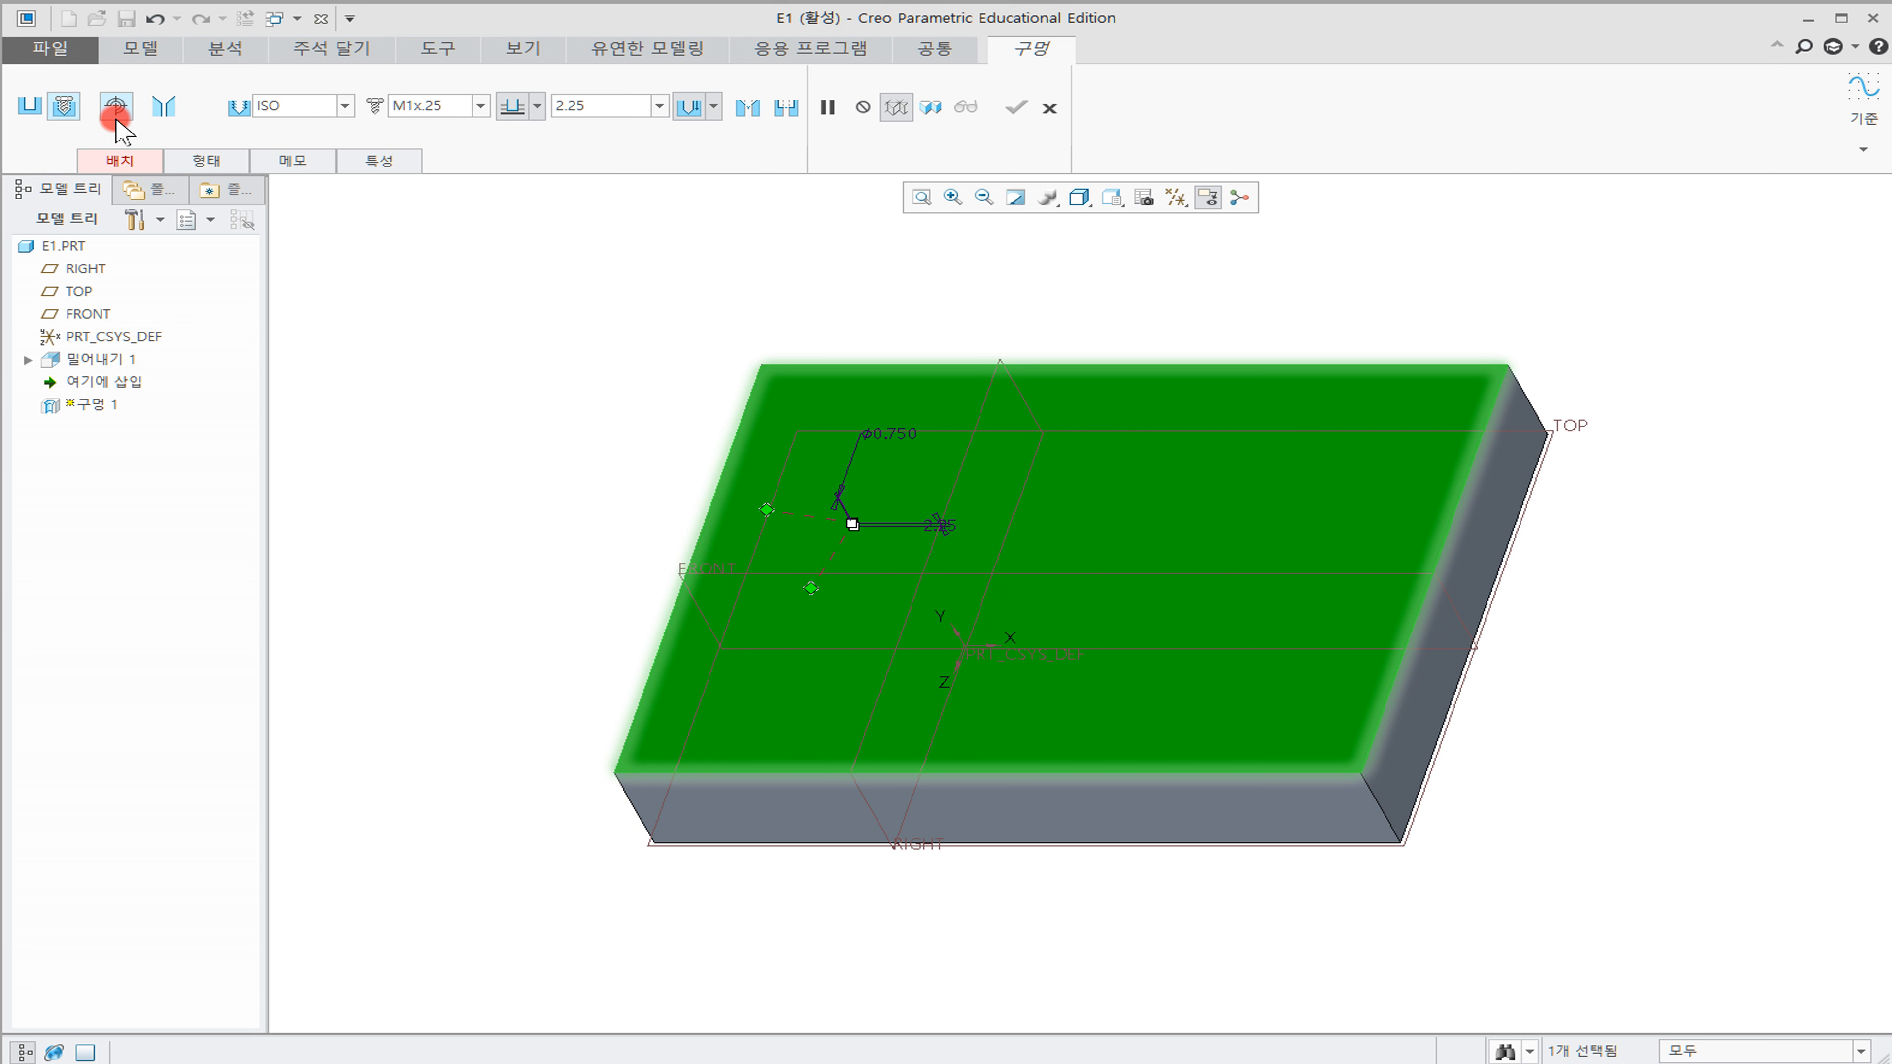
{"action": "left_click", "coordinate": [788, 111]}
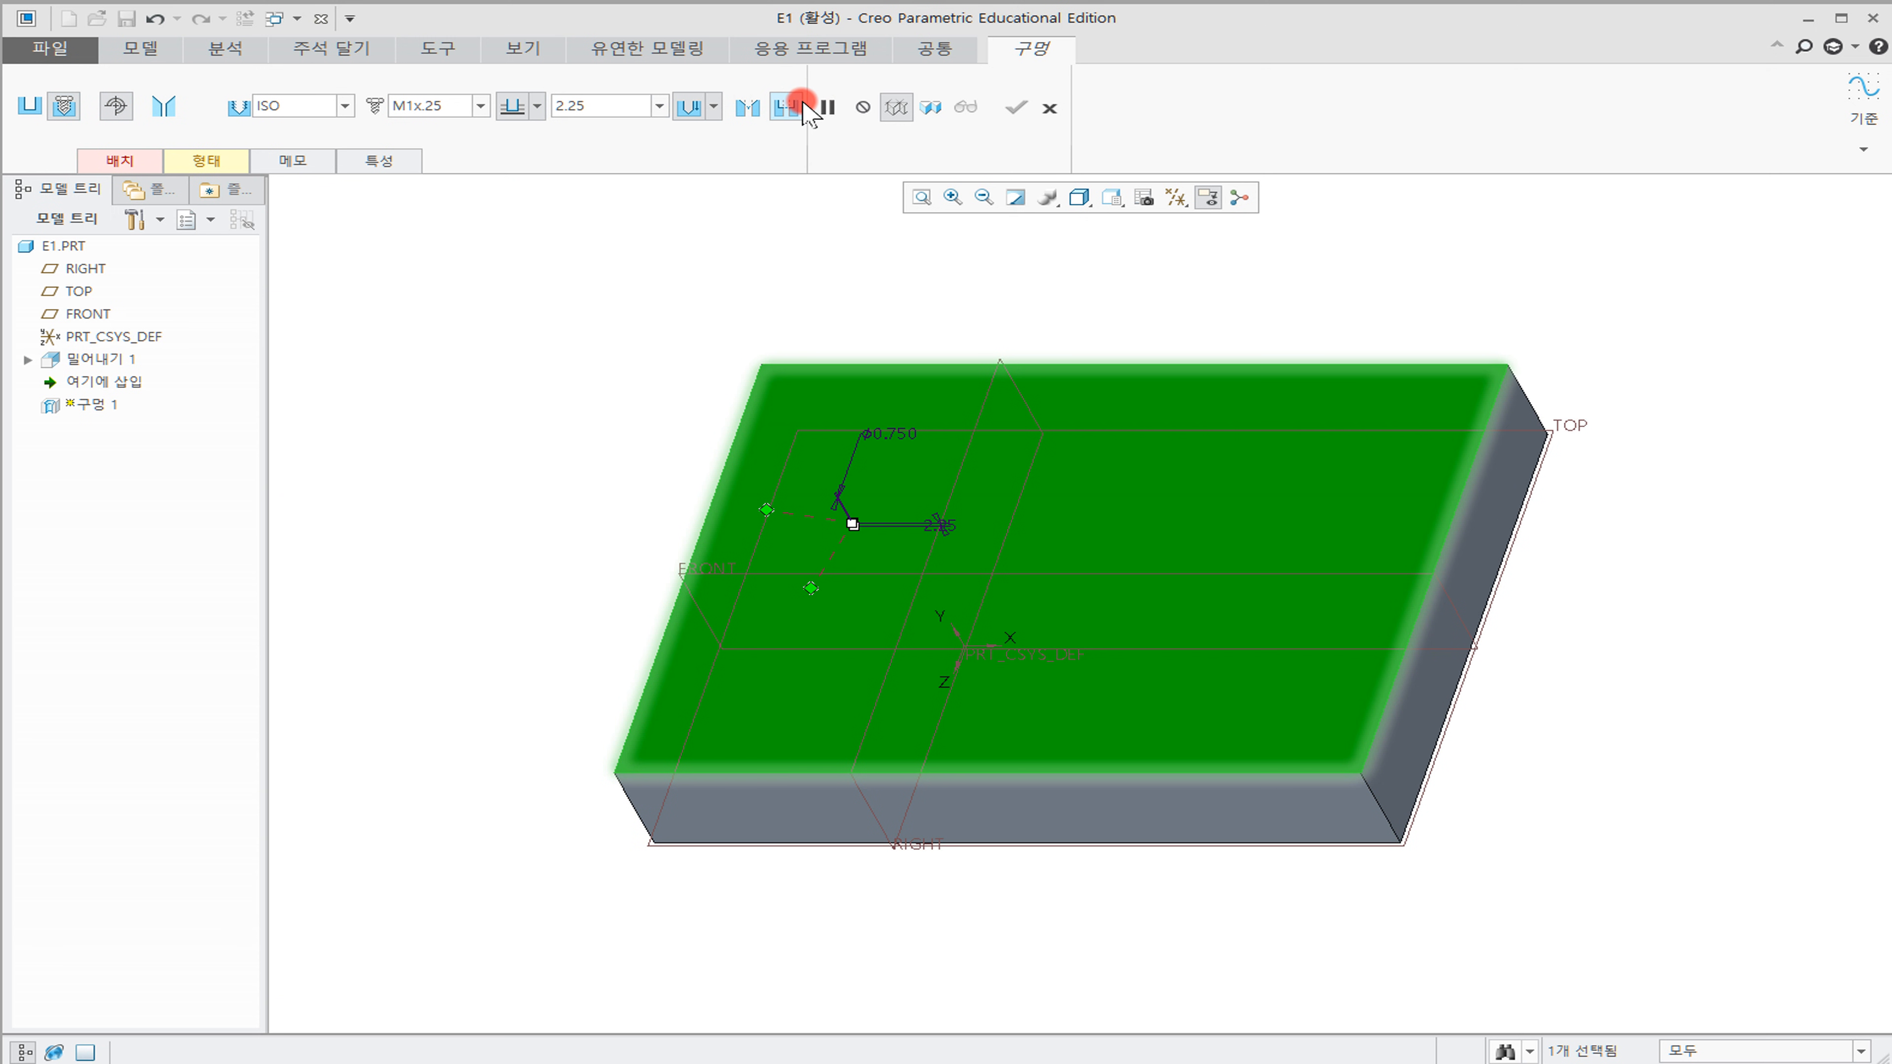
{"action": "left_click", "coordinate": [759, 115]}
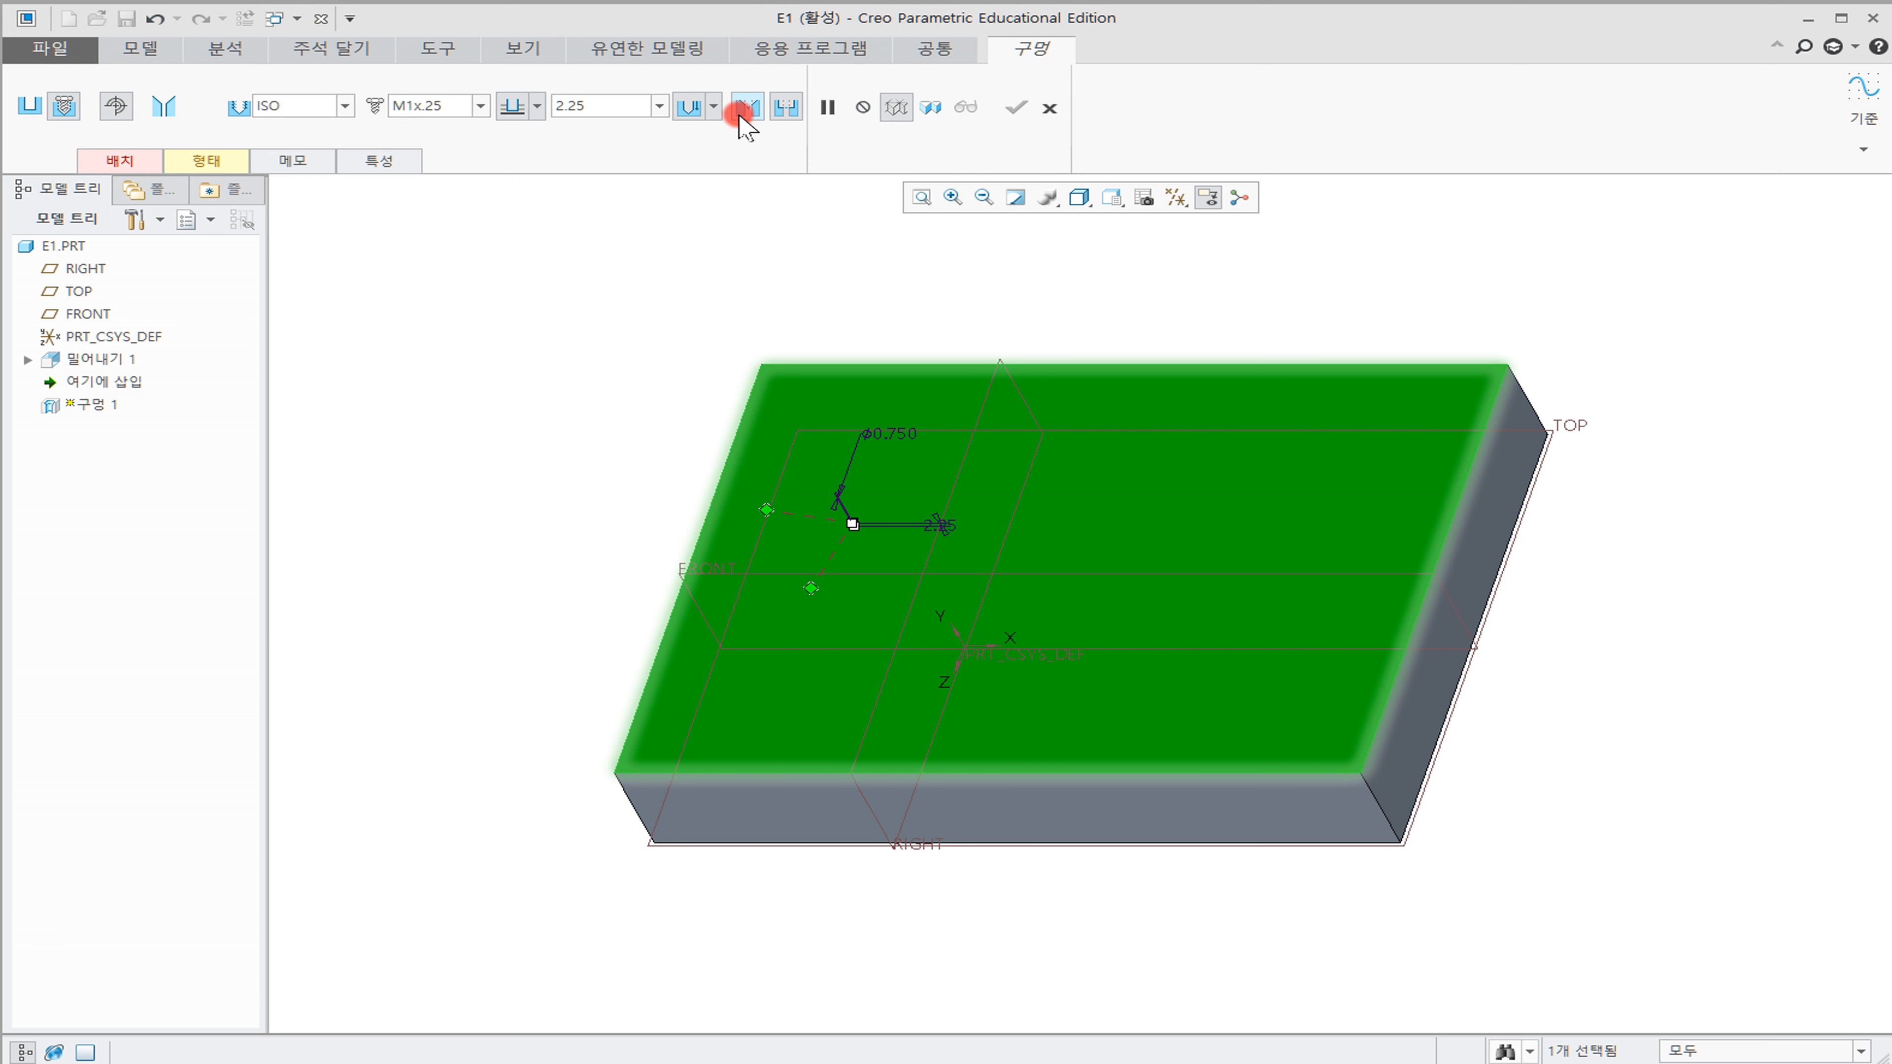
Try the UNC and UNF thread series for the standard hole in place of ISO
{"action": "left_click", "coordinate": [474, 113]}
{"action": "left_click", "coordinate": [544, 143]}
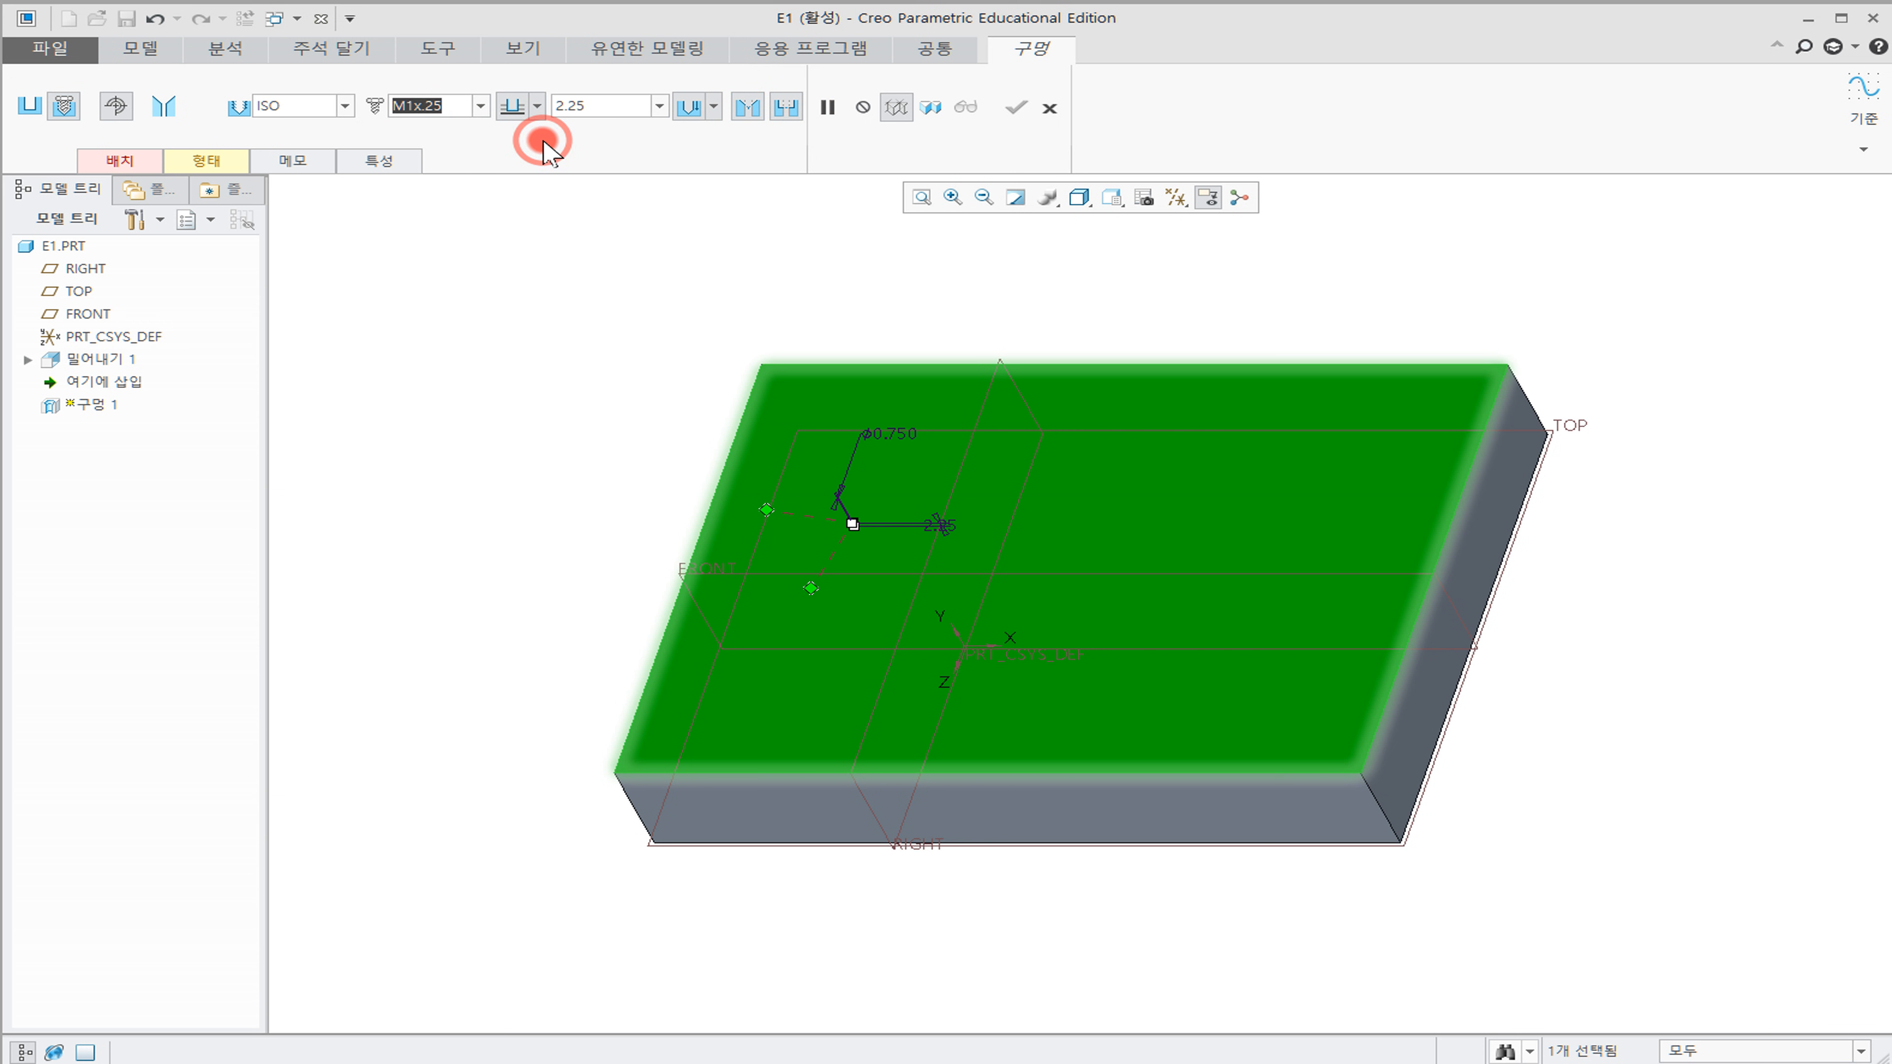
{"action": "left_click", "coordinate": [341, 112]}
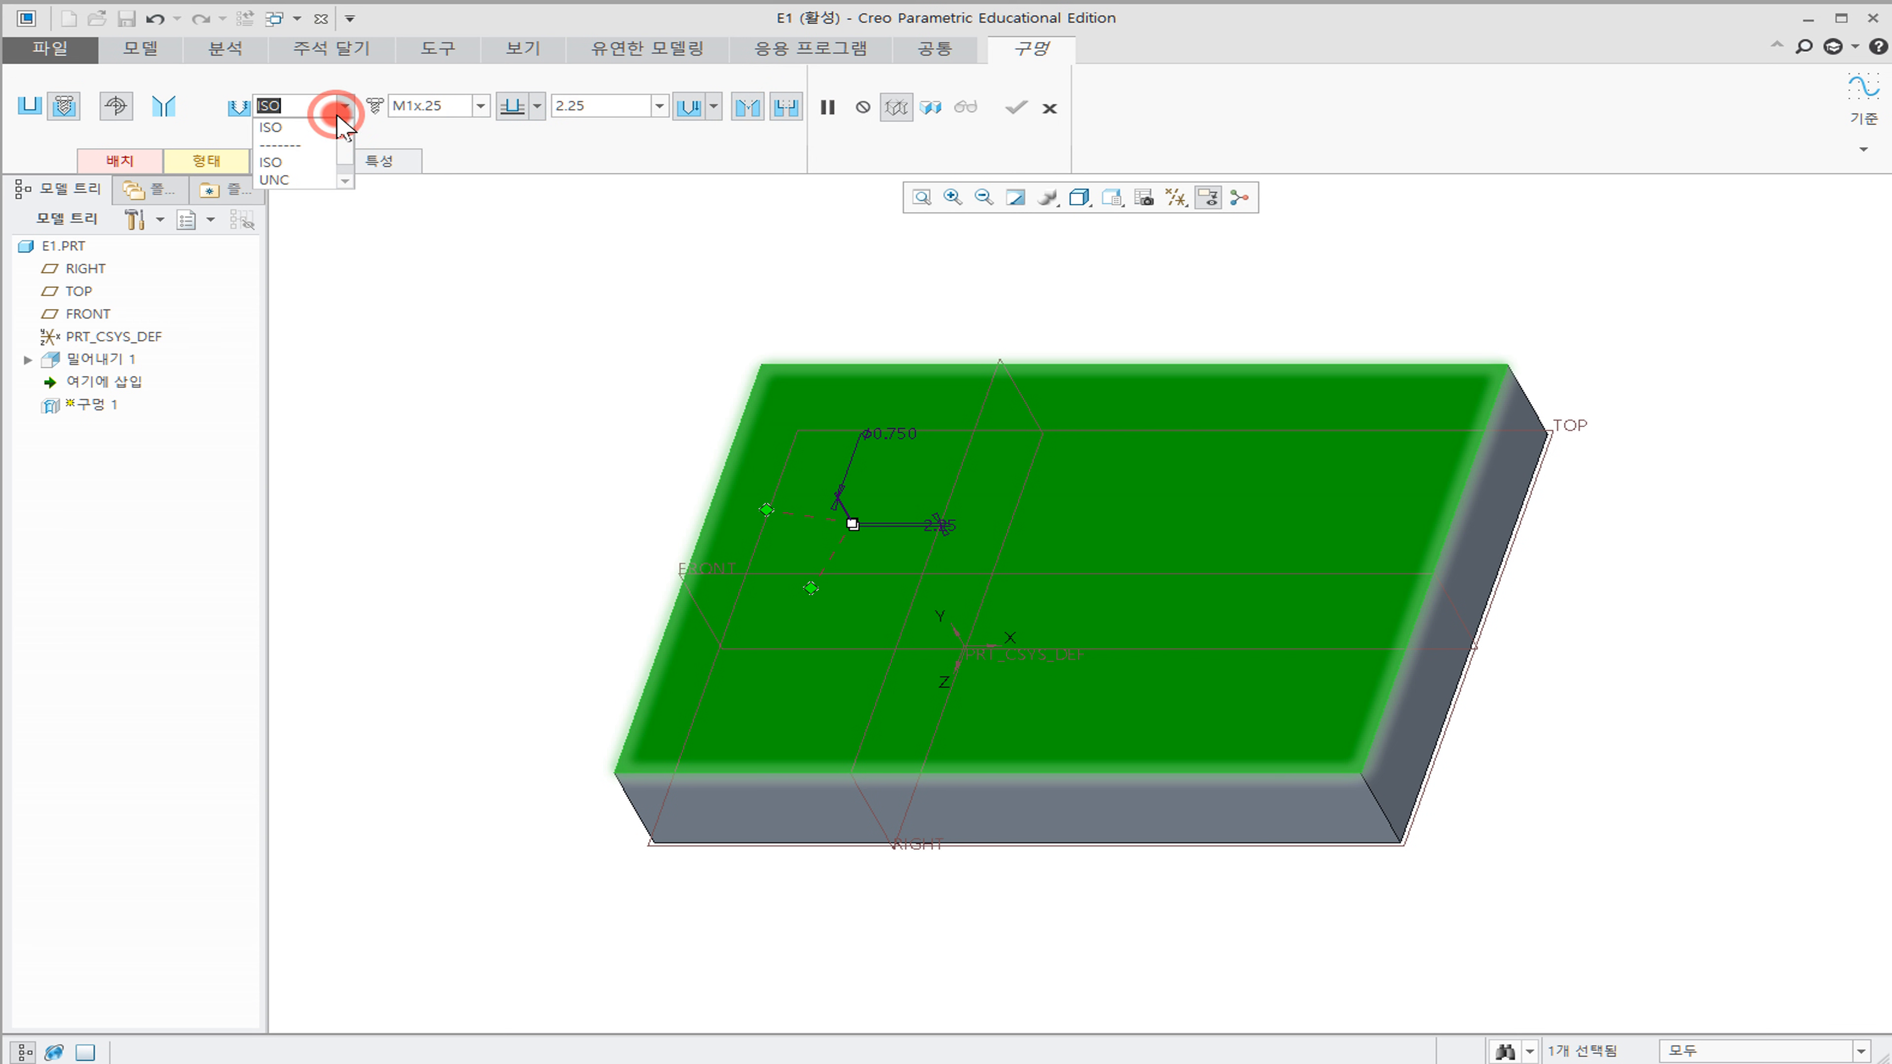
{"action": "left_click", "coordinate": [239, 114]}
{"action": "left_click", "coordinate": [322, 112]}
{"action": "left_click", "coordinate": [304, 173]}
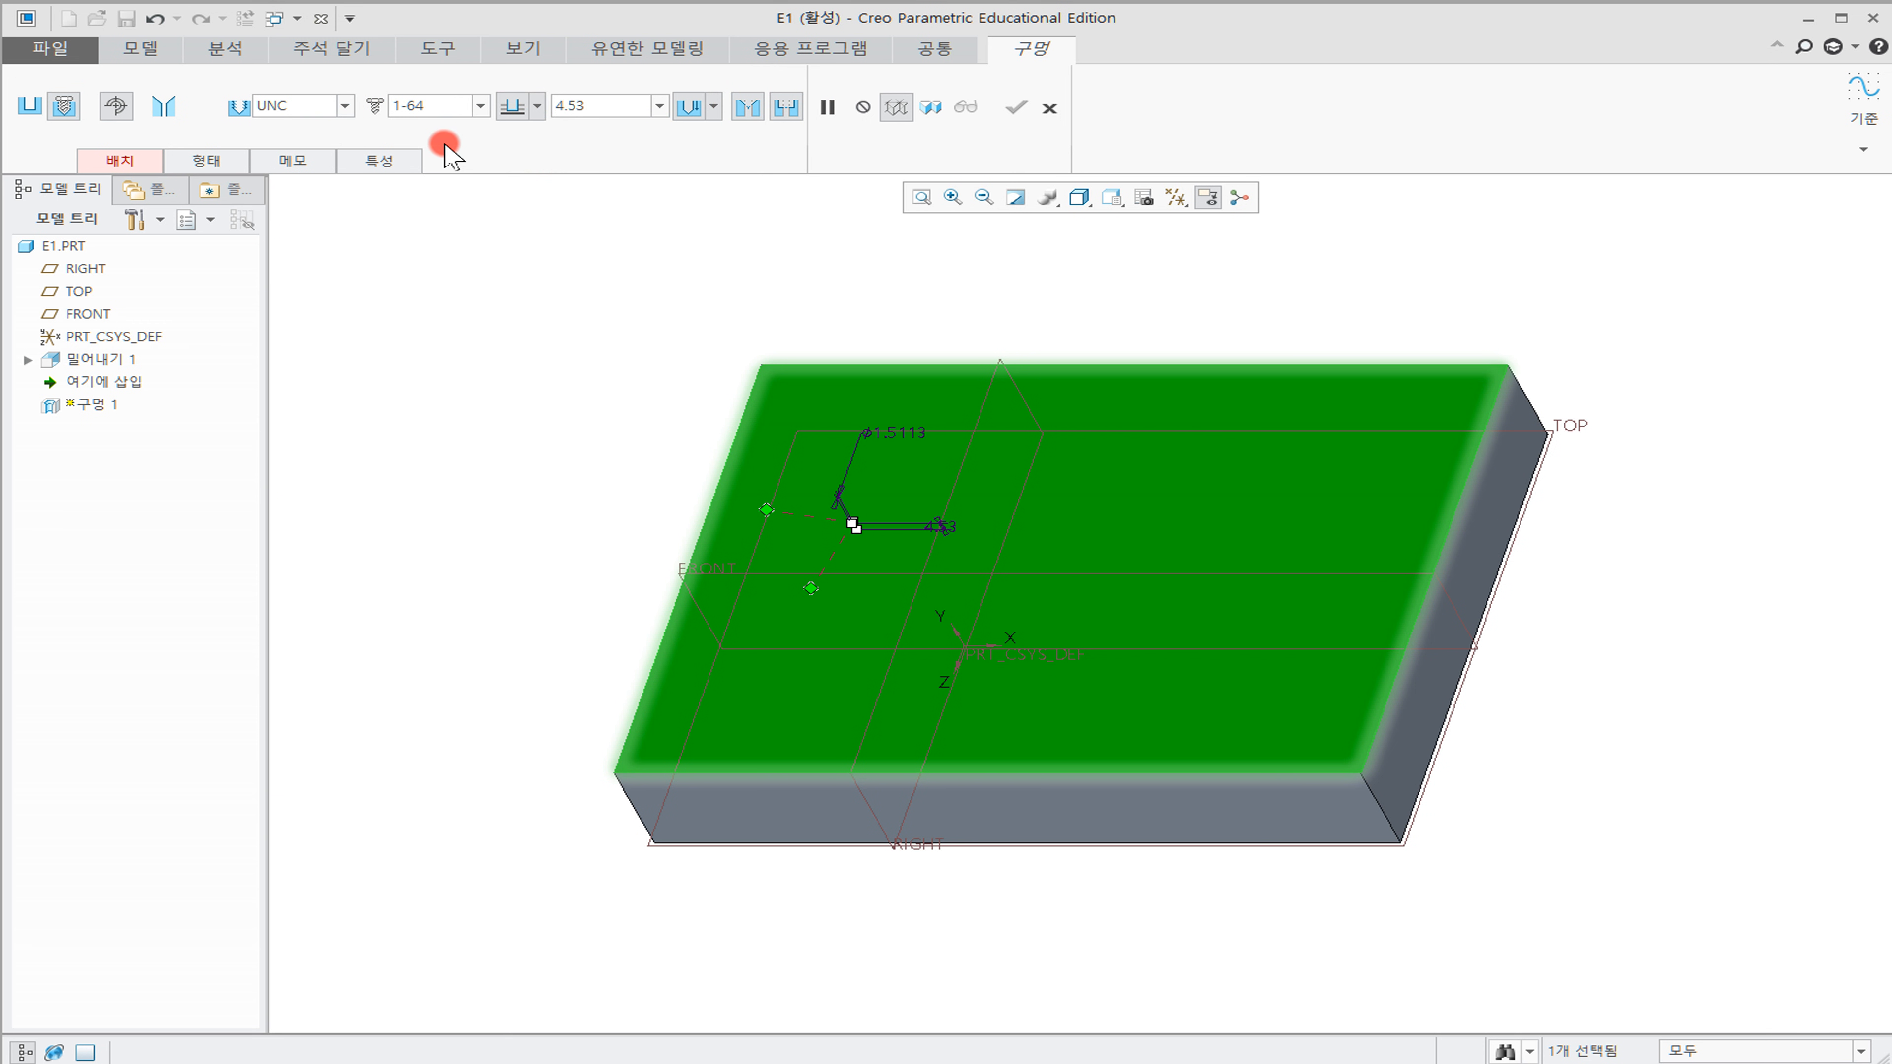
{"action": "left_click", "coordinate": [345, 110]}
{"action": "left_click", "coordinate": [299, 162]}
{"action": "left_click", "coordinate": [302, 180]}
{"action": "left_click", "coordinate": [302, 163]}
{"action": "left_click", "coordinate": [331, 113]}
{"action": "left_click", "coordinate": [311, 179]}
{"action": "left_click", "coordinate": [147, 160]}
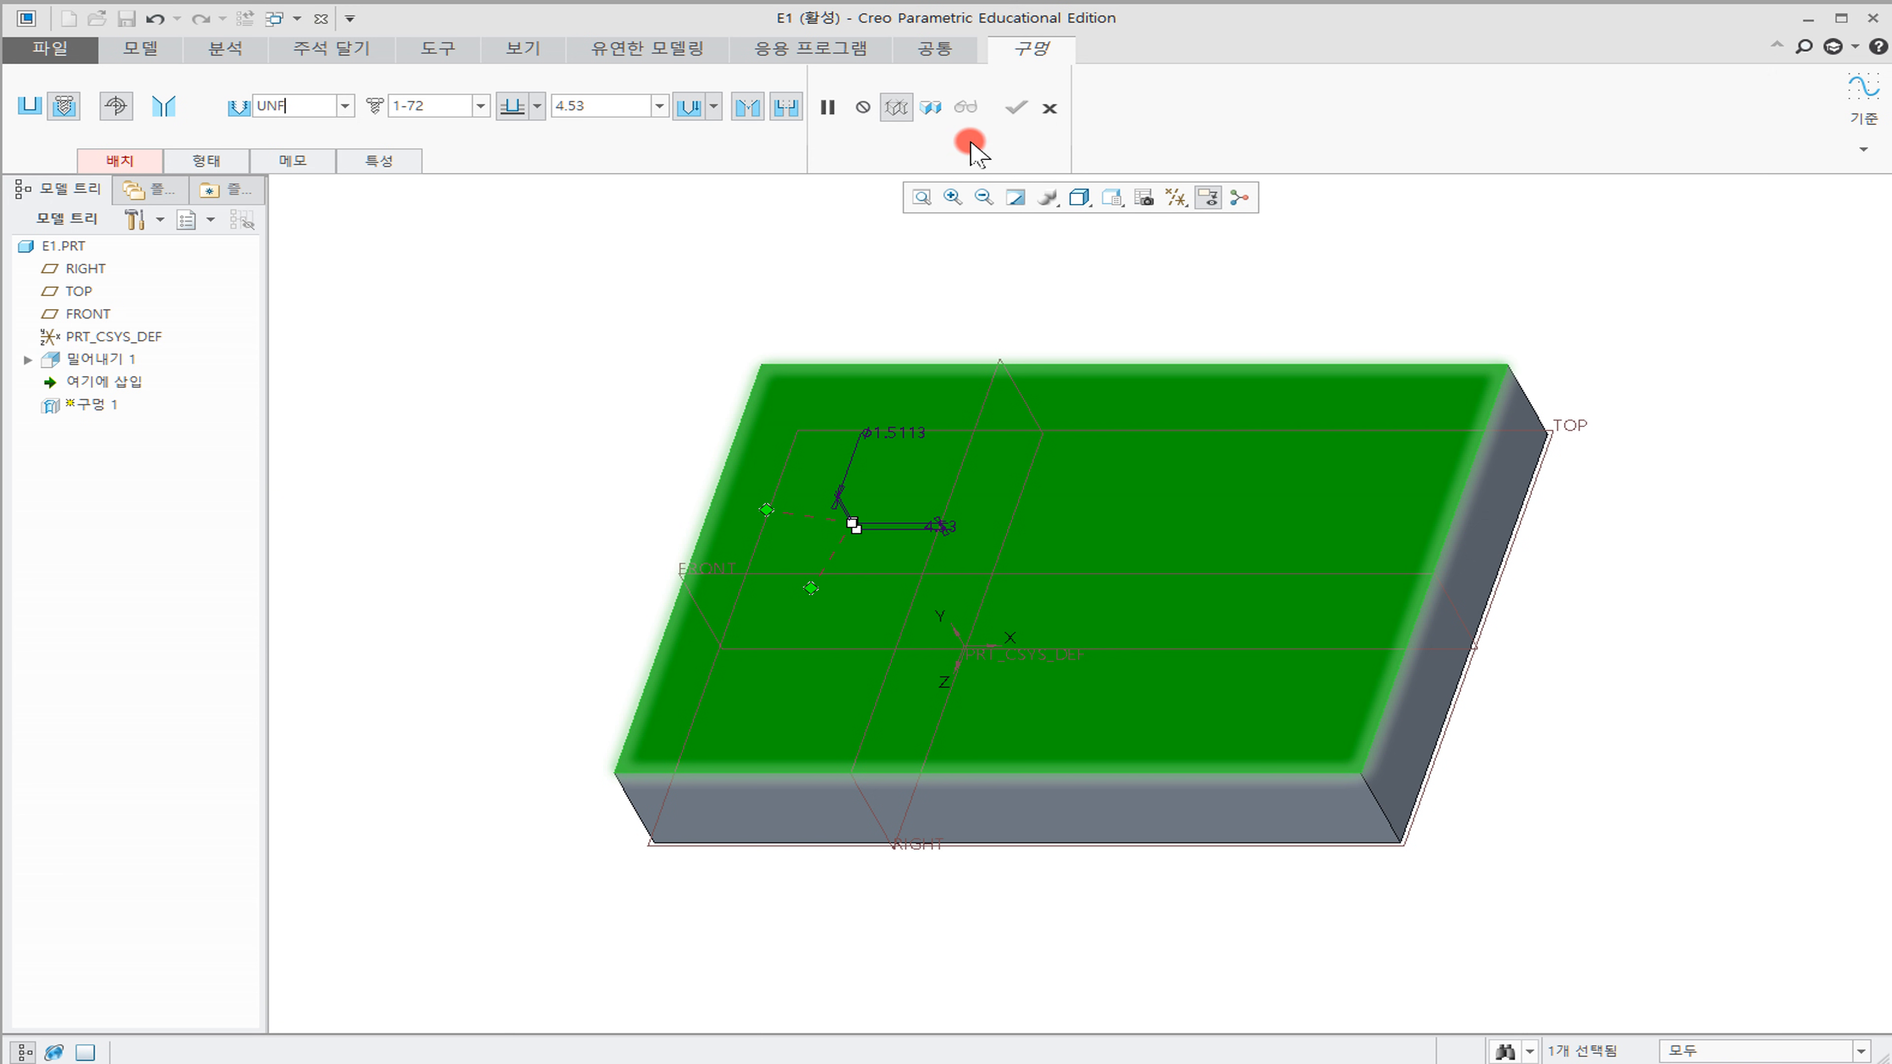
Switch back to the simple hole type and cancel the hole feature
{"action": "left_click", "coordinate": [27, 109]}
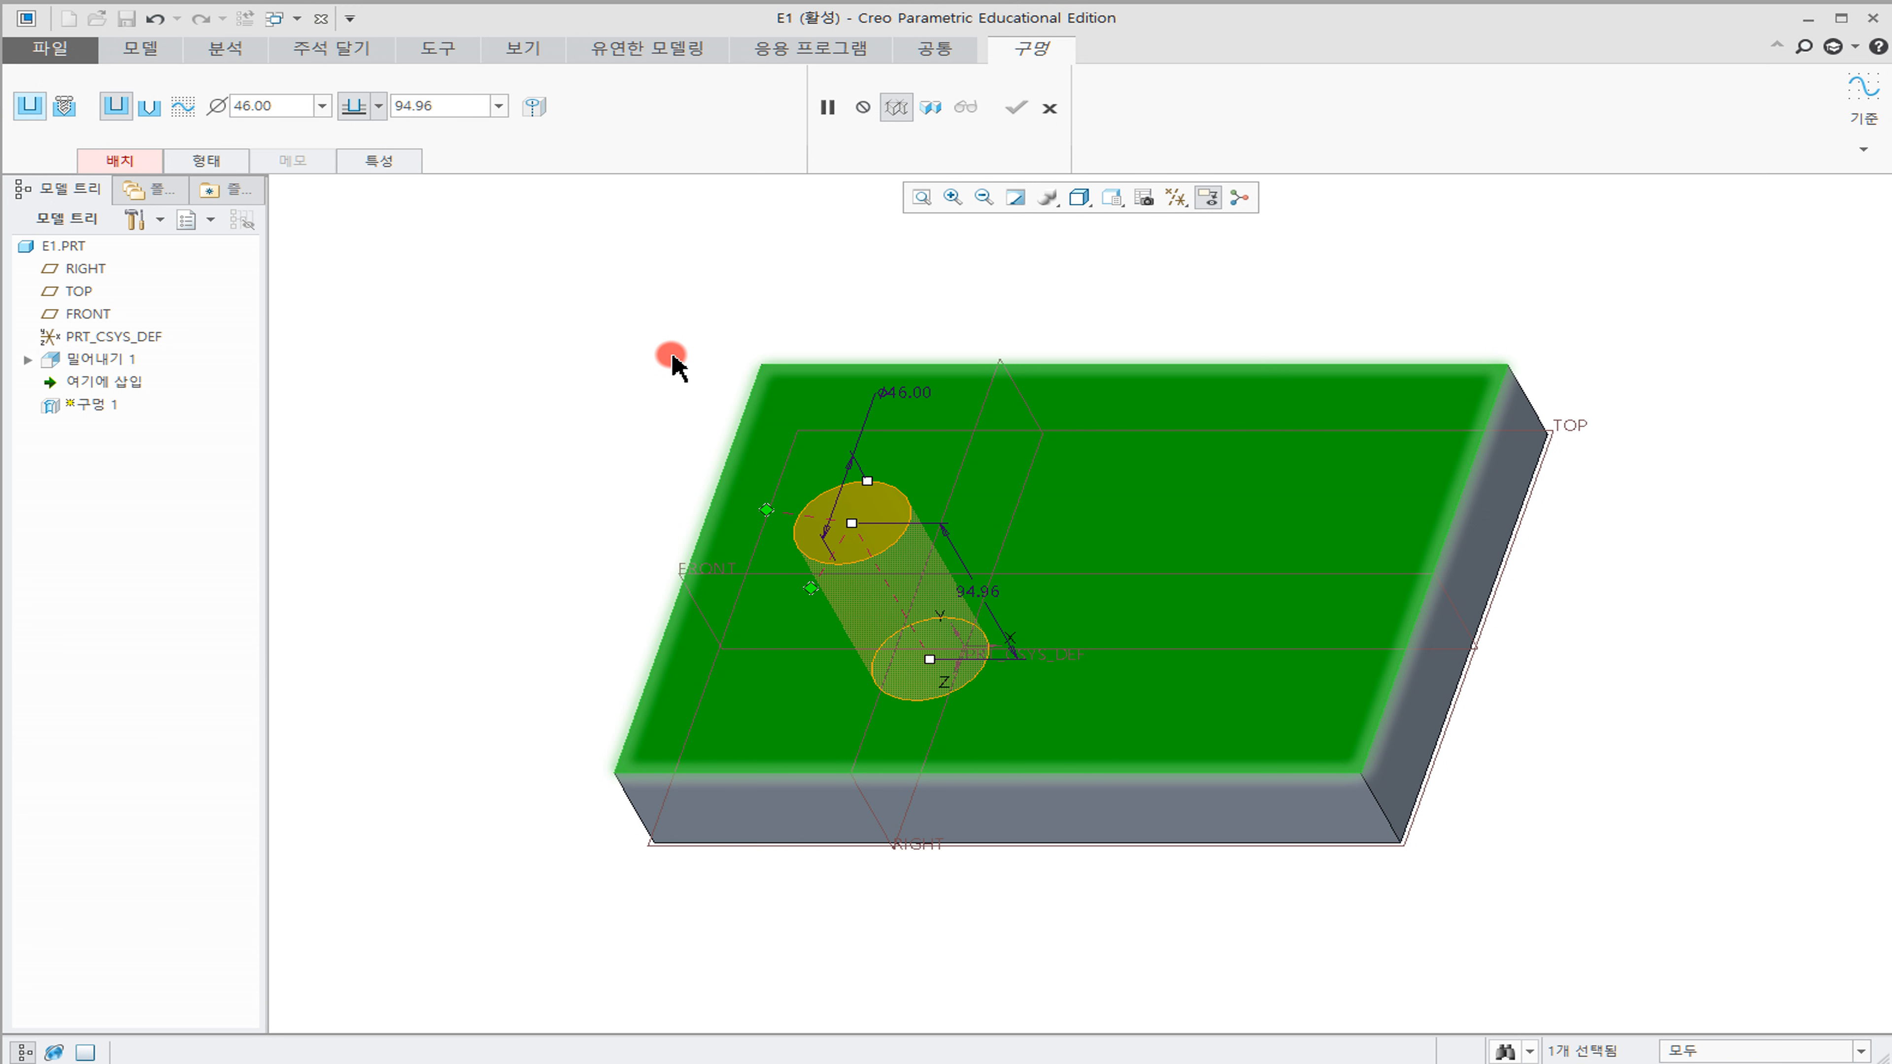
{"action": "left_click", "coordinate": [1064, 112]}
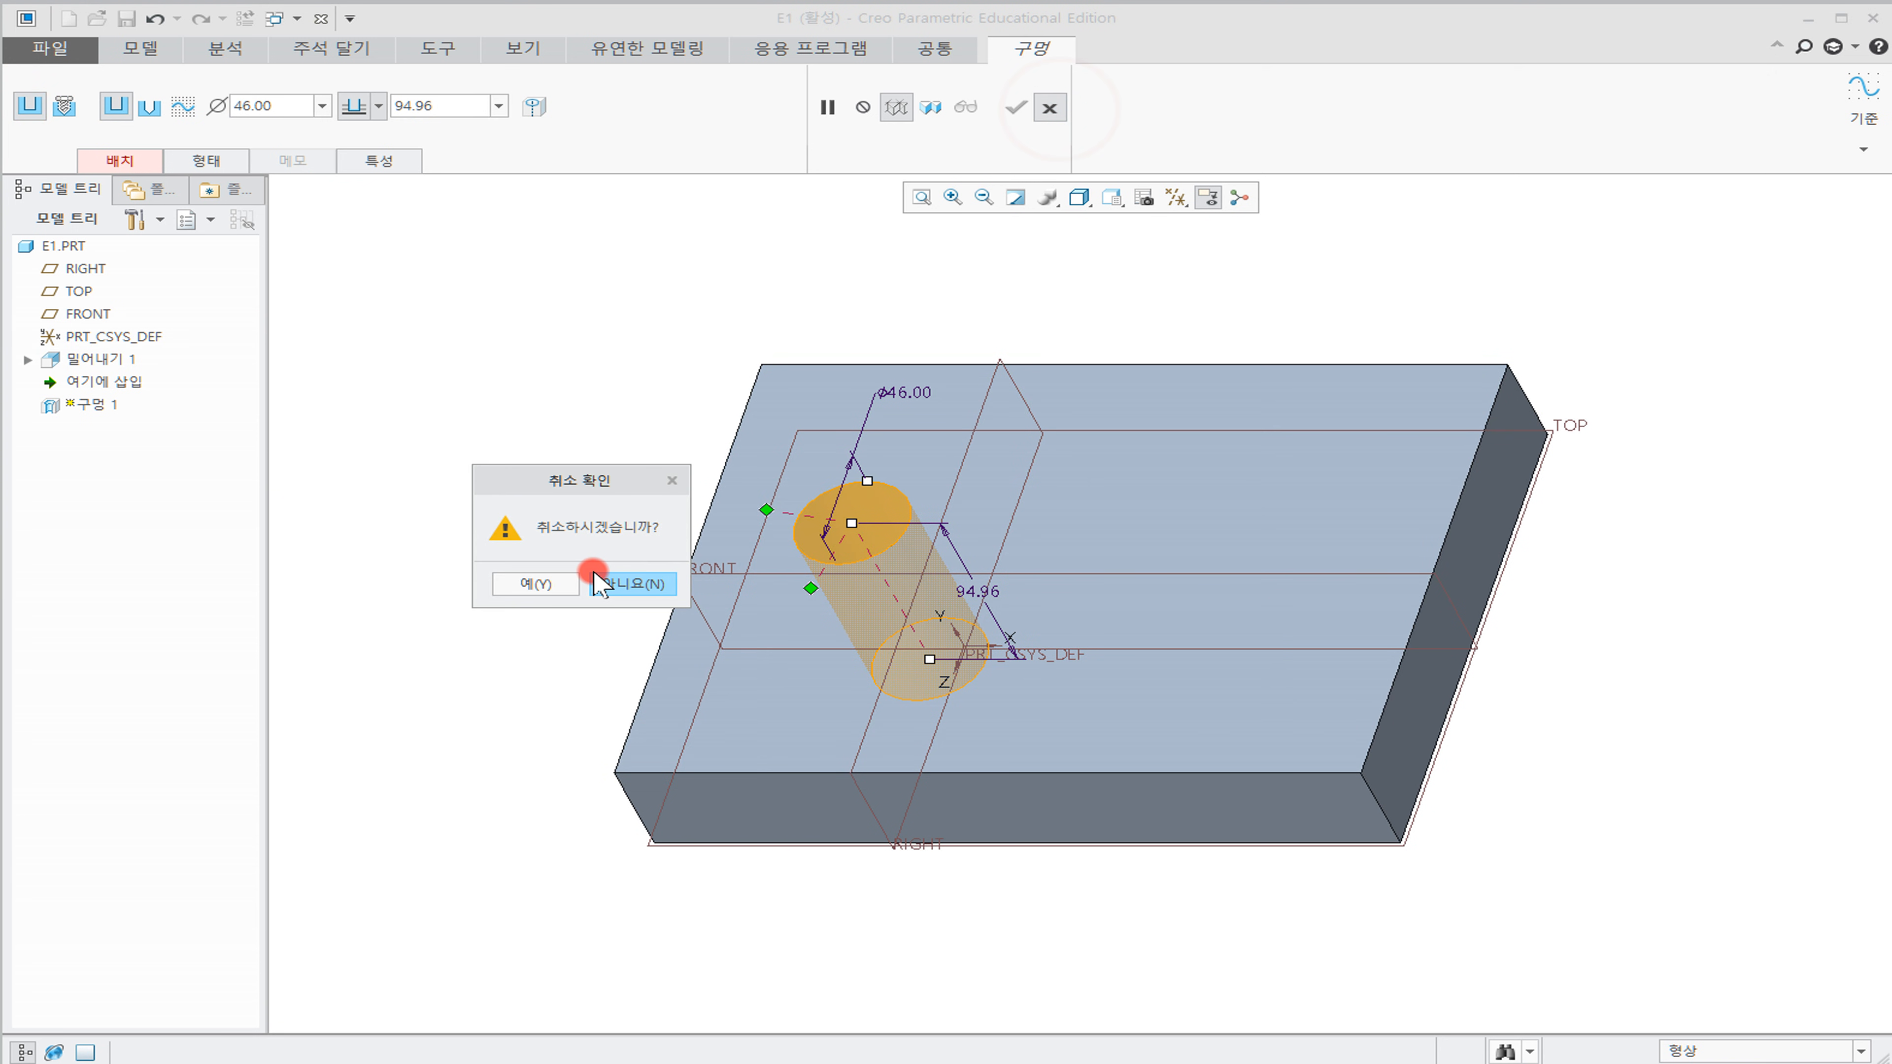
{"action": "left_click", "coordinate": [566, 581]}
Place a new simple hole on the block's top face, with offset references on the front and left side faces
{"action": "left_click", "coordinate": [701, 77]}
{"action": "left_click", "coordinate": [878, 441]}
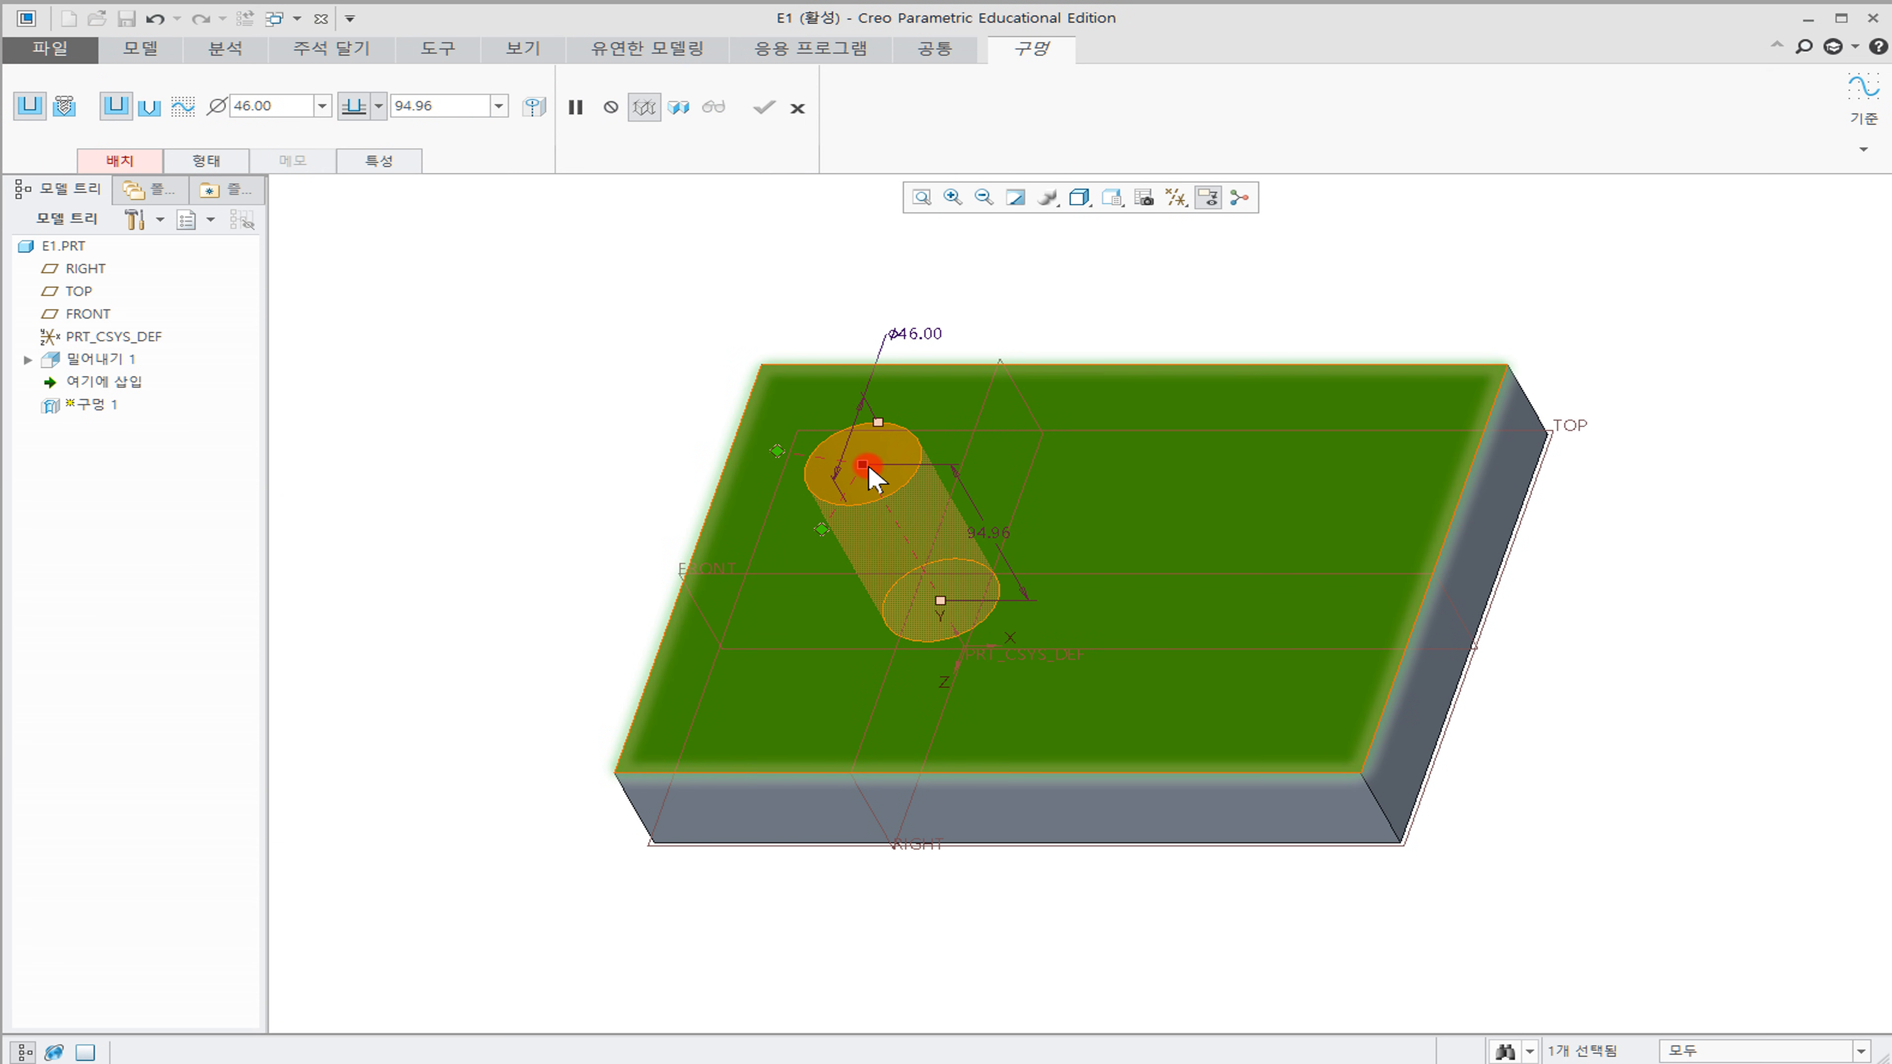
{"action": "left_click_drag", "start_coordinate": [767, 480], "coordinate": [779, 465]}
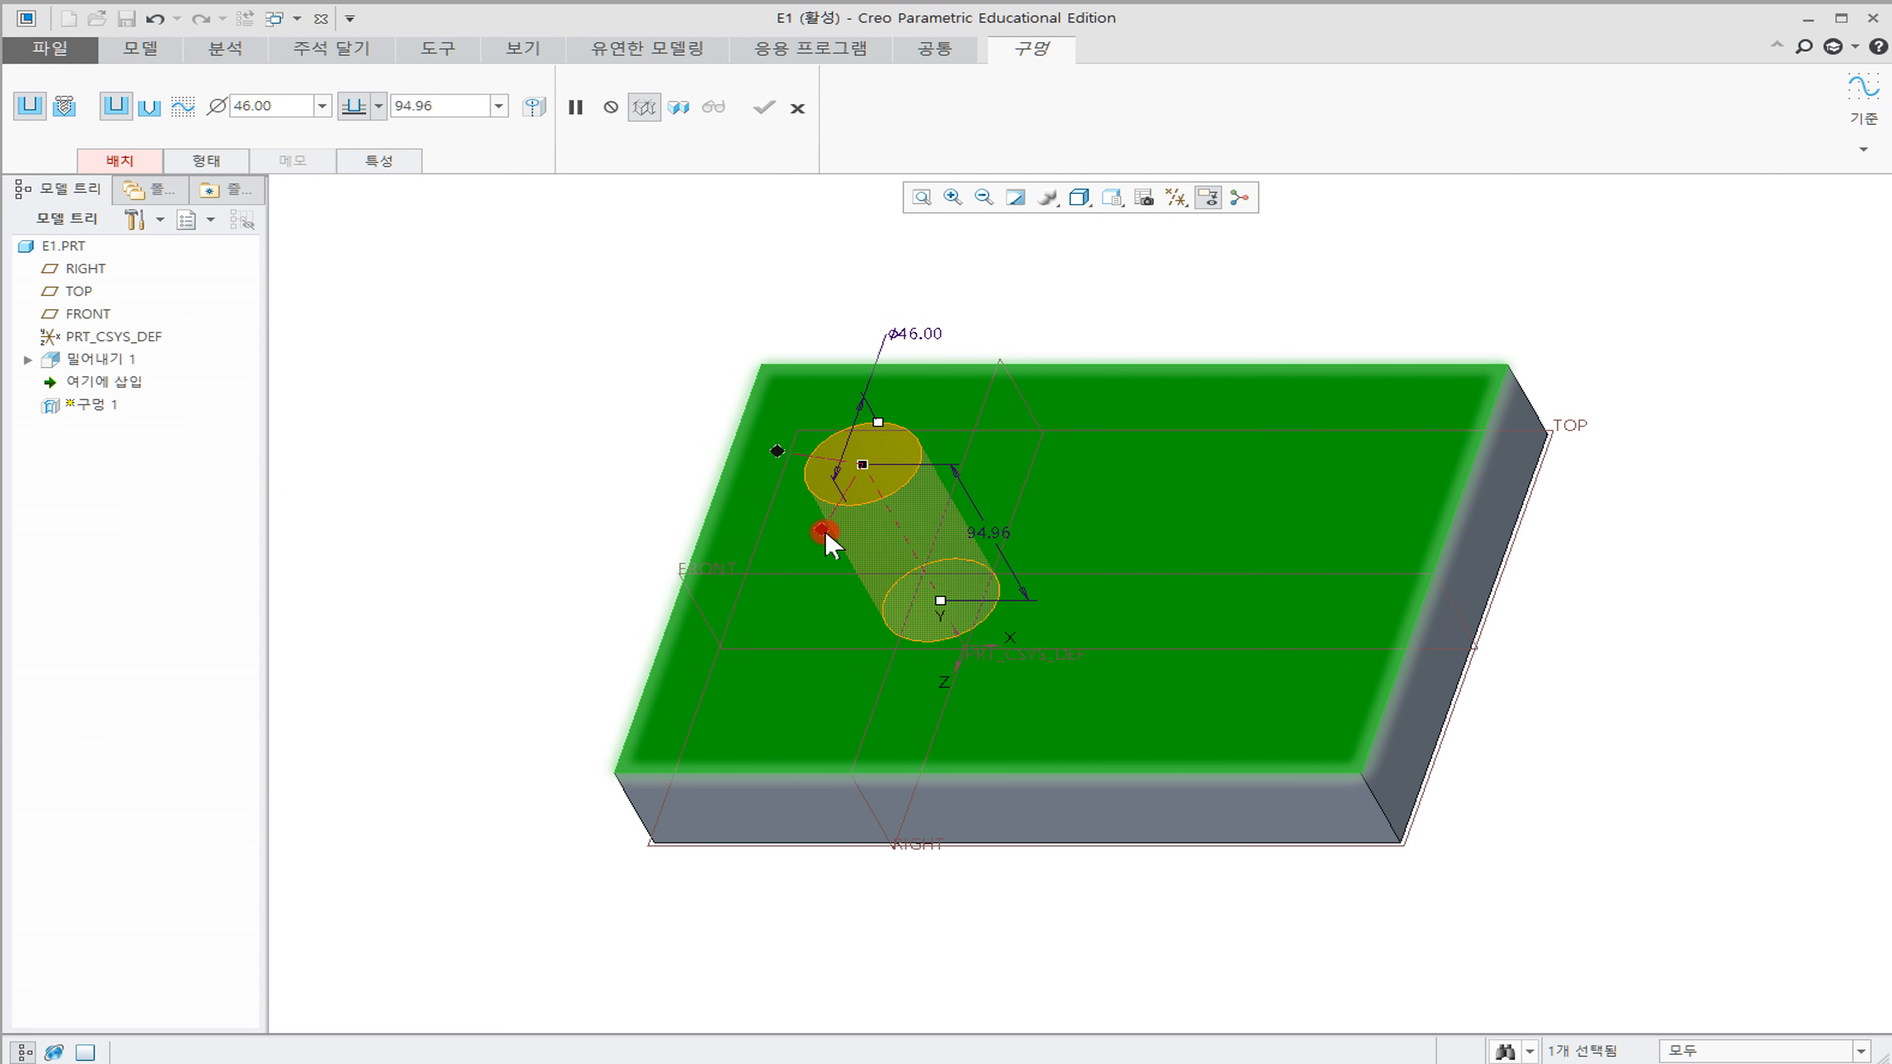
{"action": "middle_click_drag", "start_coordinate": [1001, 605], "coordinate": [840, 619]}
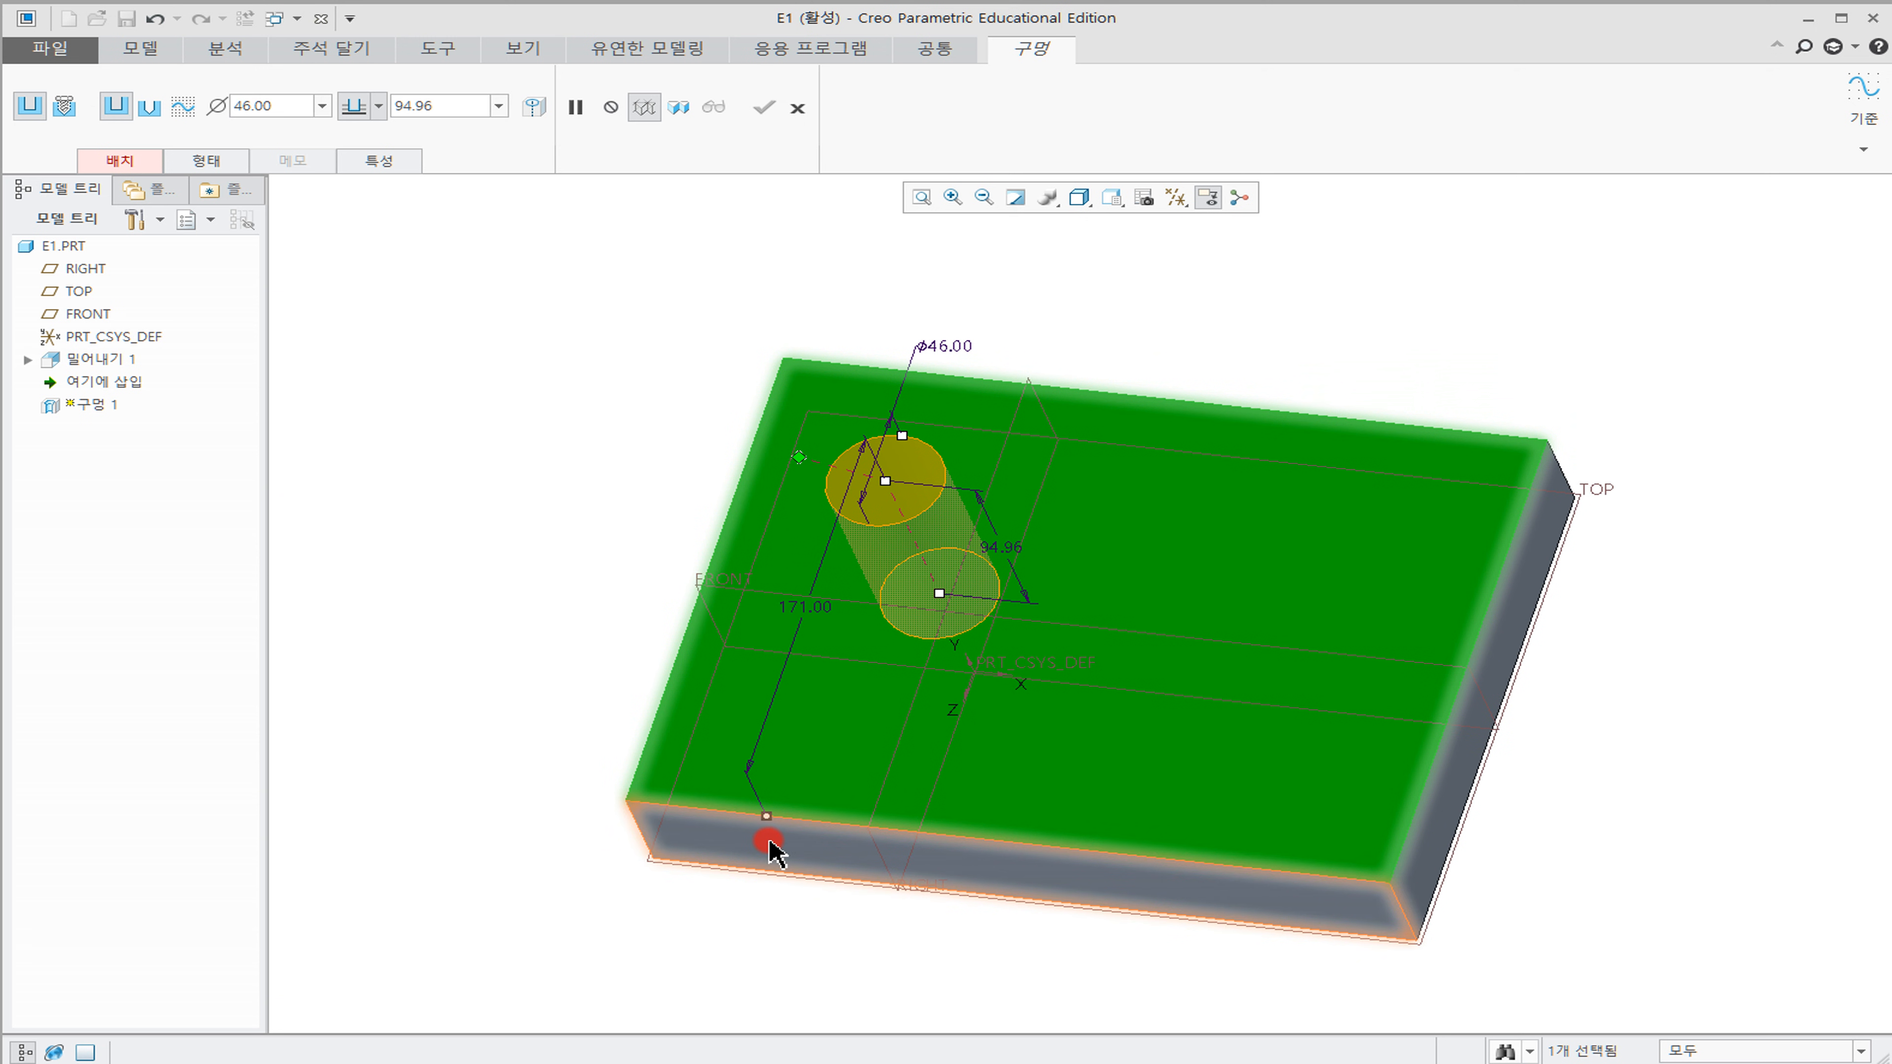
{"action": "left_click_drag", "start_coordinate": [792, 468], "coordinate": [775, 477]}
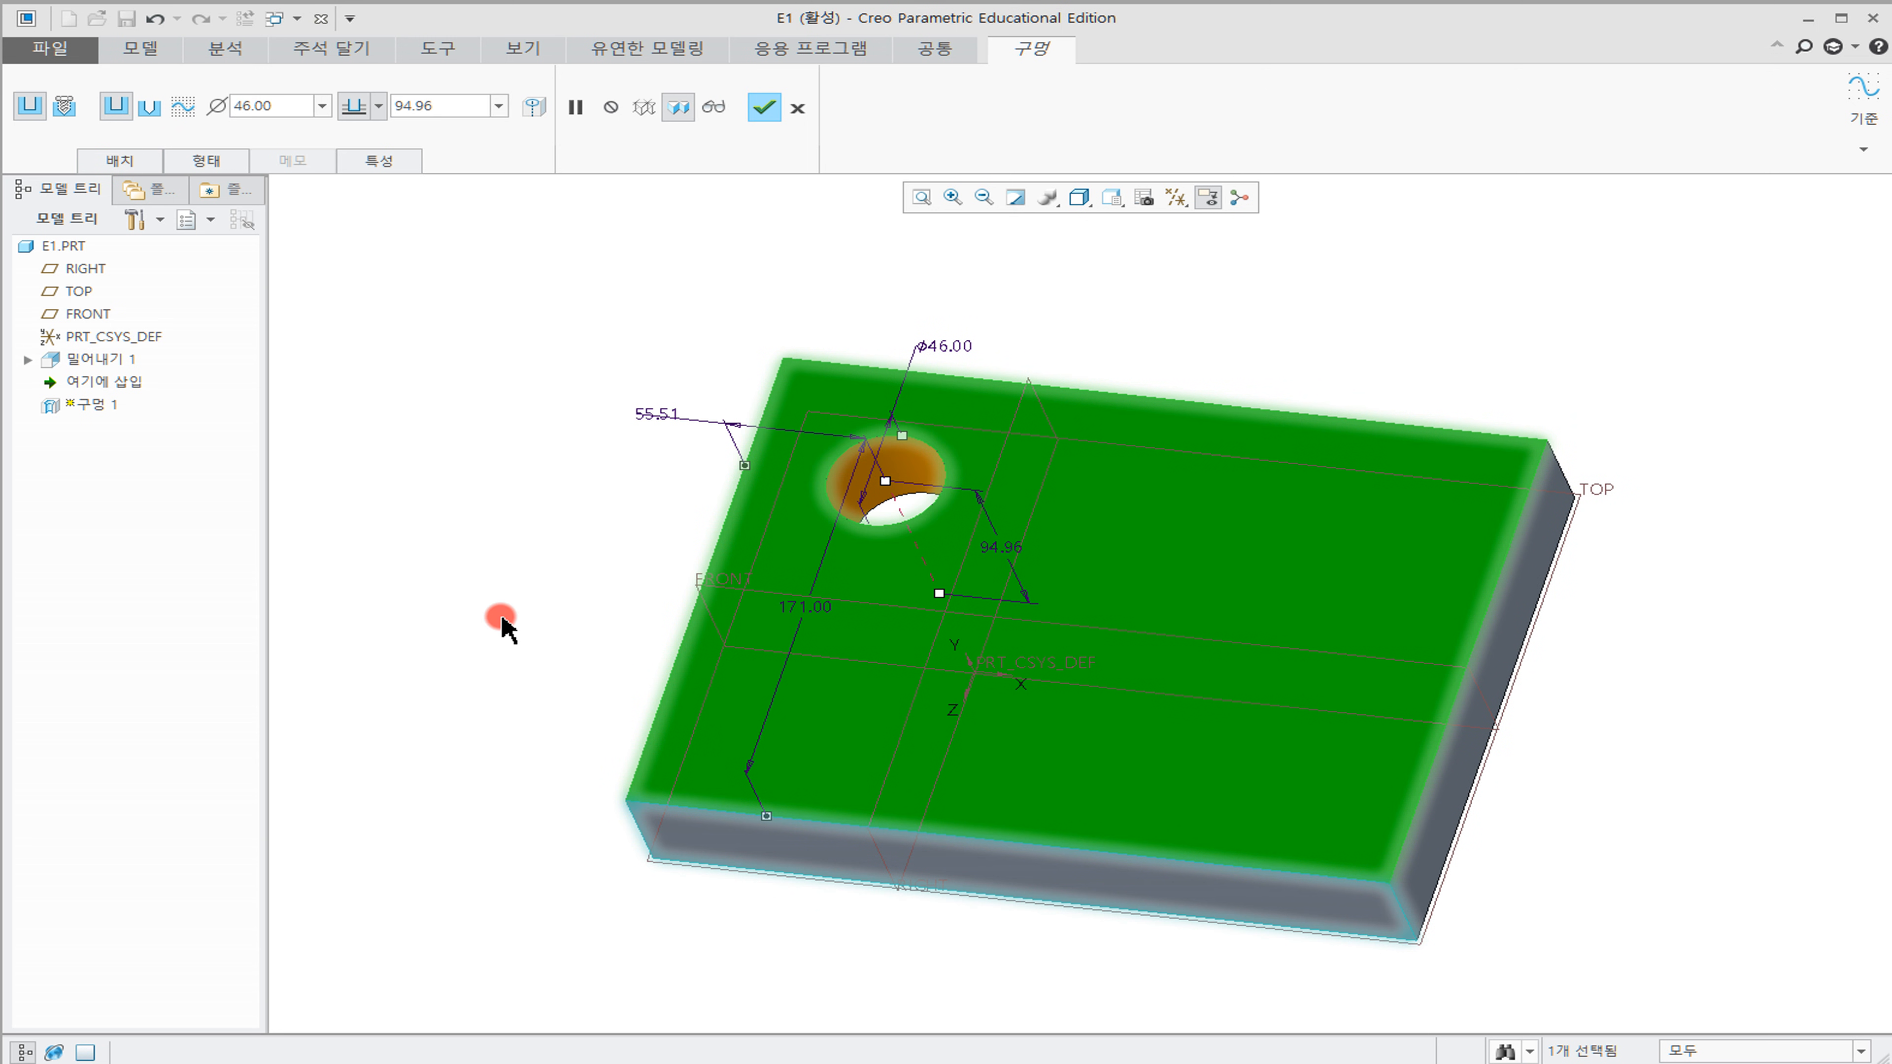
Set the hole's offsets to 100 mm from the left side face and 120 mm from the front face
{"action": "mouse_move", "coordinate": [1067, 457]}
{"action": "middle_mouse_down"}
{"action": "mouse_move", "coordinate": [1082, 541]}
{"action": "mouse_move", "coordinate": [1068, 417]}
{"action": "mouse_move", "coordinate": [1078, 466]}
{"action": "middle_mouse_up"}
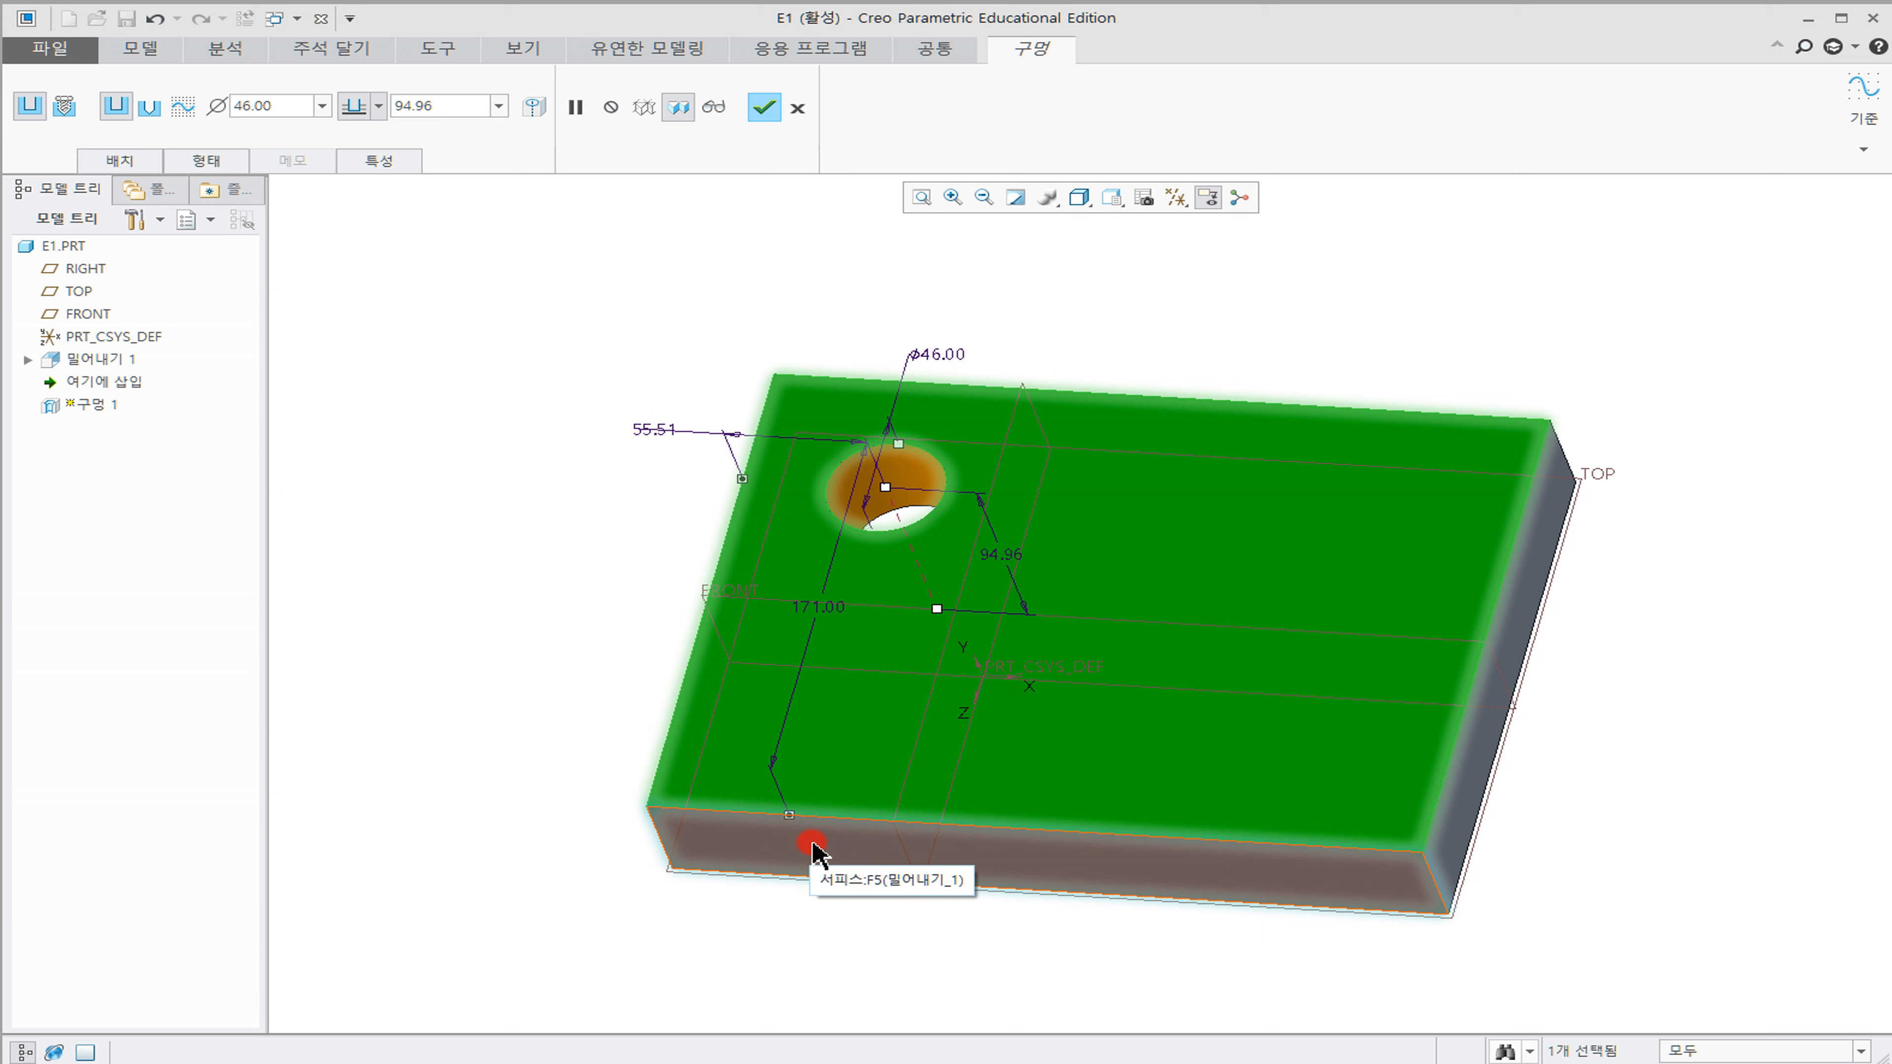
{"action": "double_click", "coordinate": [654, 426]}
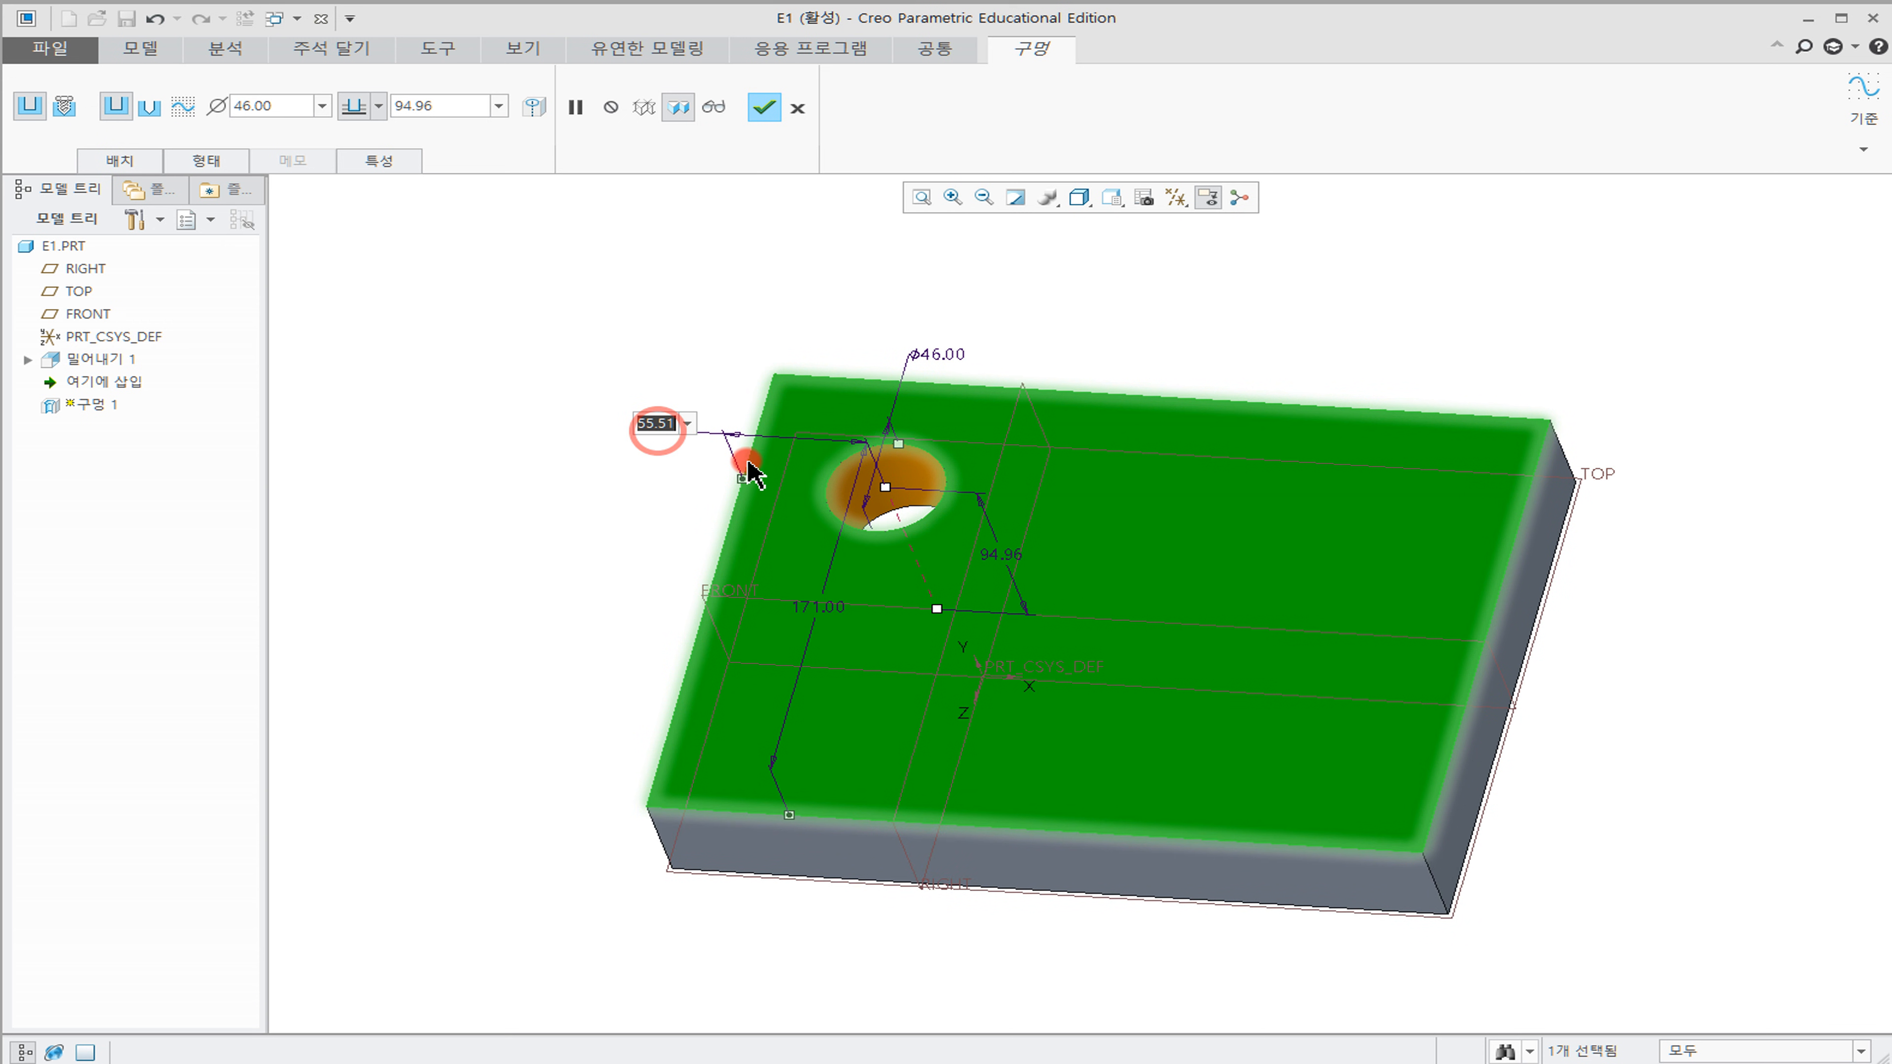
{"action": "type", "text": "100"}
{"action": "key", "text": "Return"}
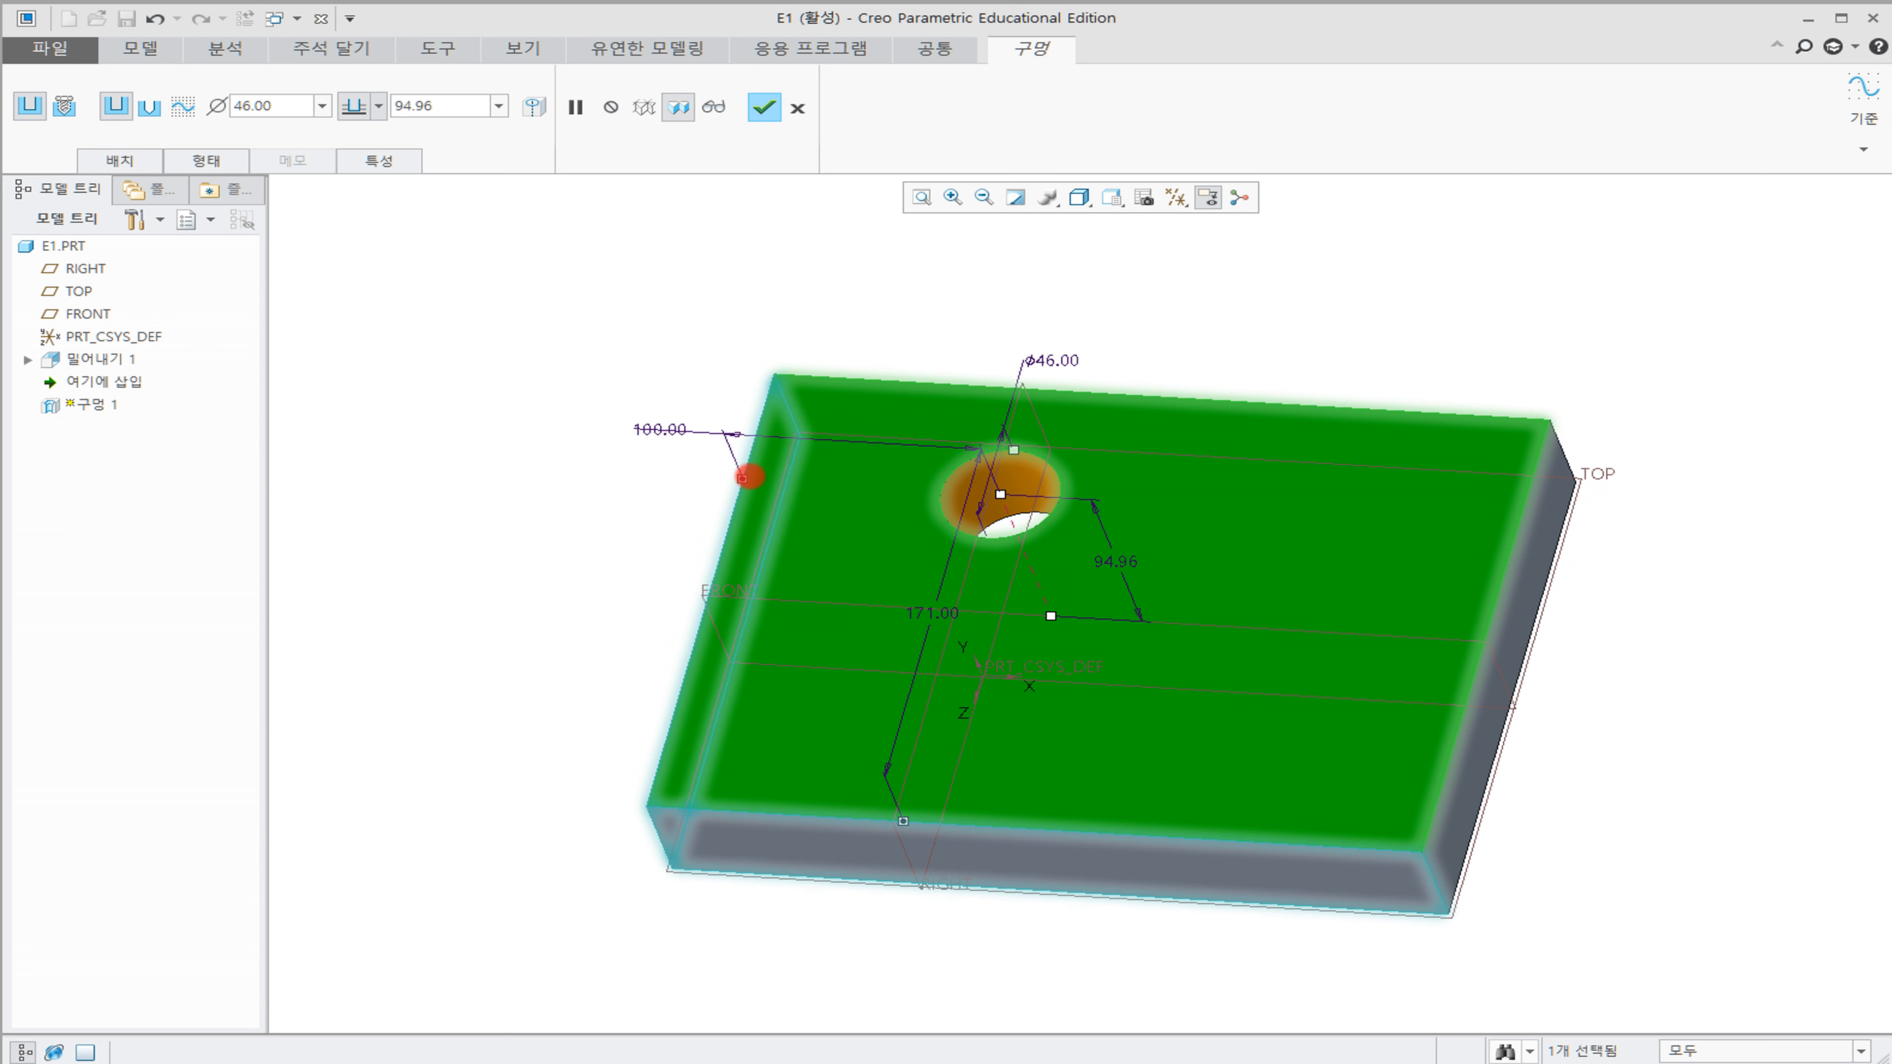
{"action": "double_click", "coordinate": [933, 612]}
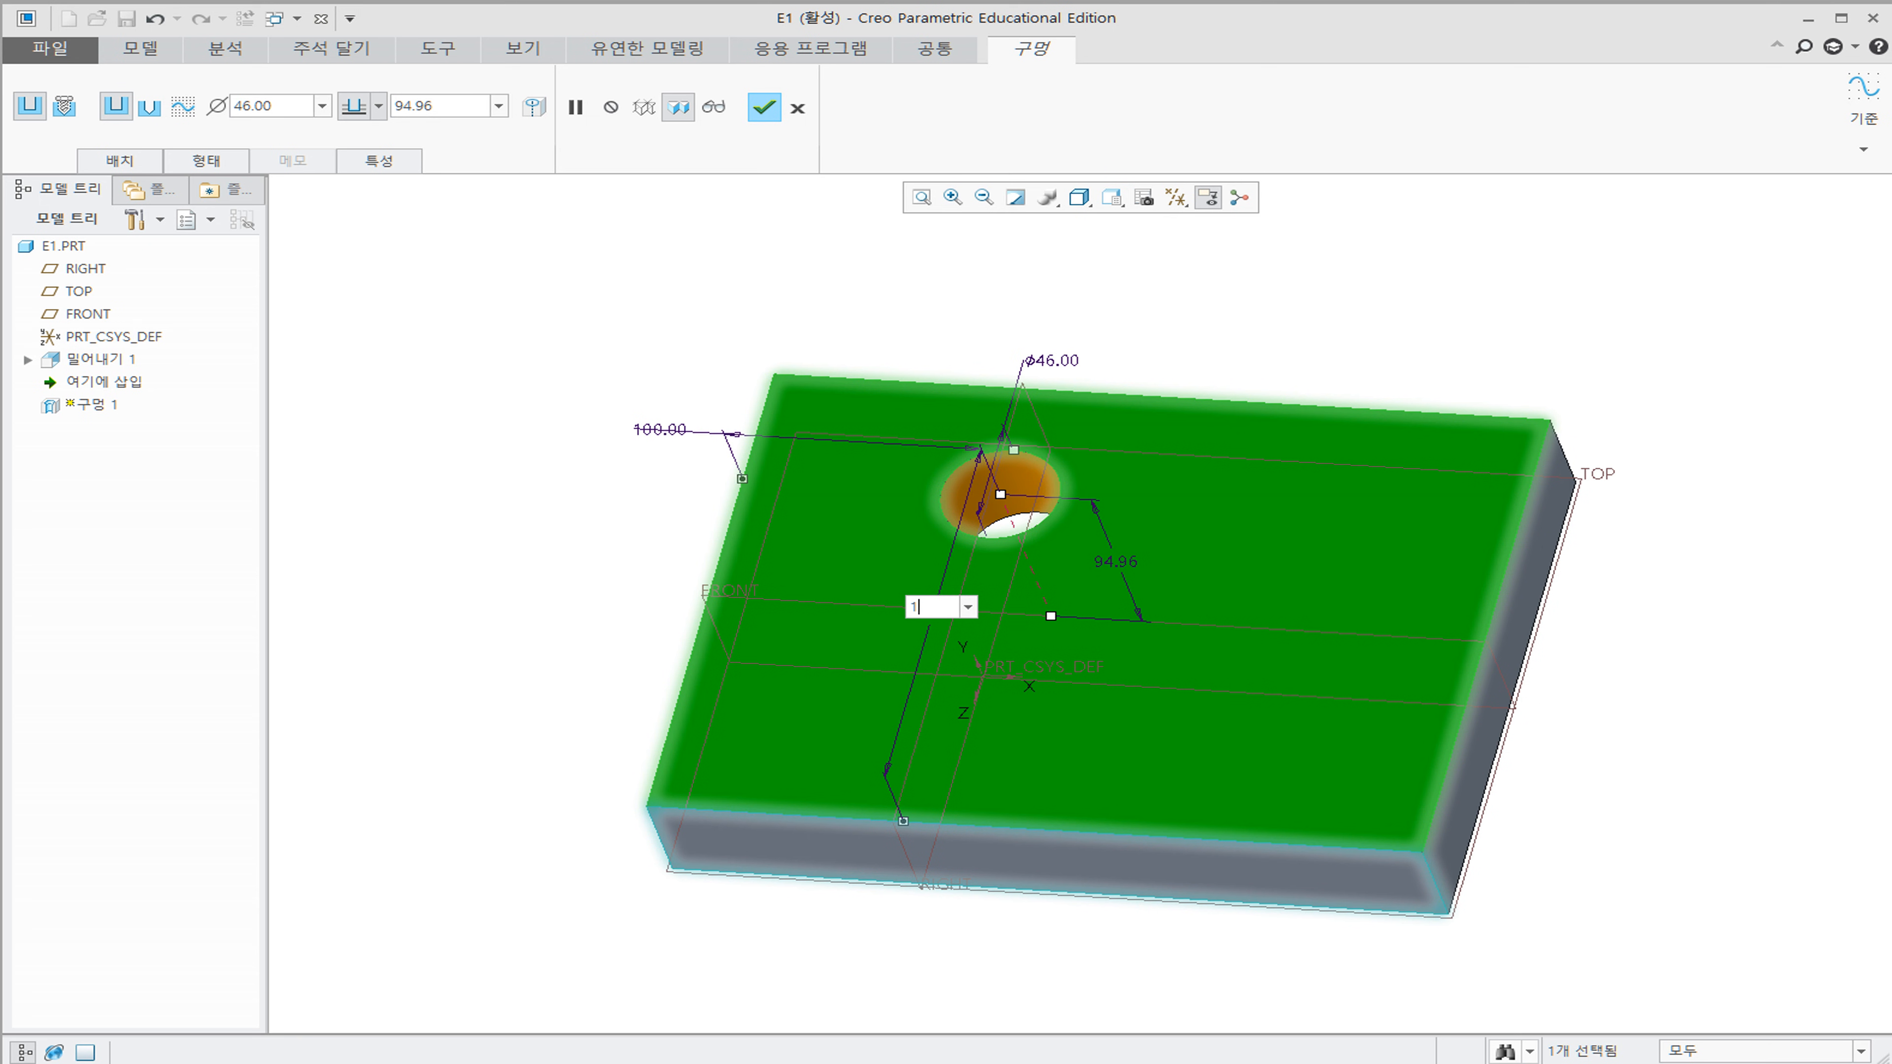
{"action": "key", "text": "Return"}
Extend the hole's depth to about 107 mm and set its diameter to 30 mm
{"action": "middle_click_drag", "start_coordinate": [986, 632], "coordinate": [1075, 728]}
{"action": "scroll", "coordinate": [1075, 728], "scroll_direction": "down", "scroll_amount": 1}
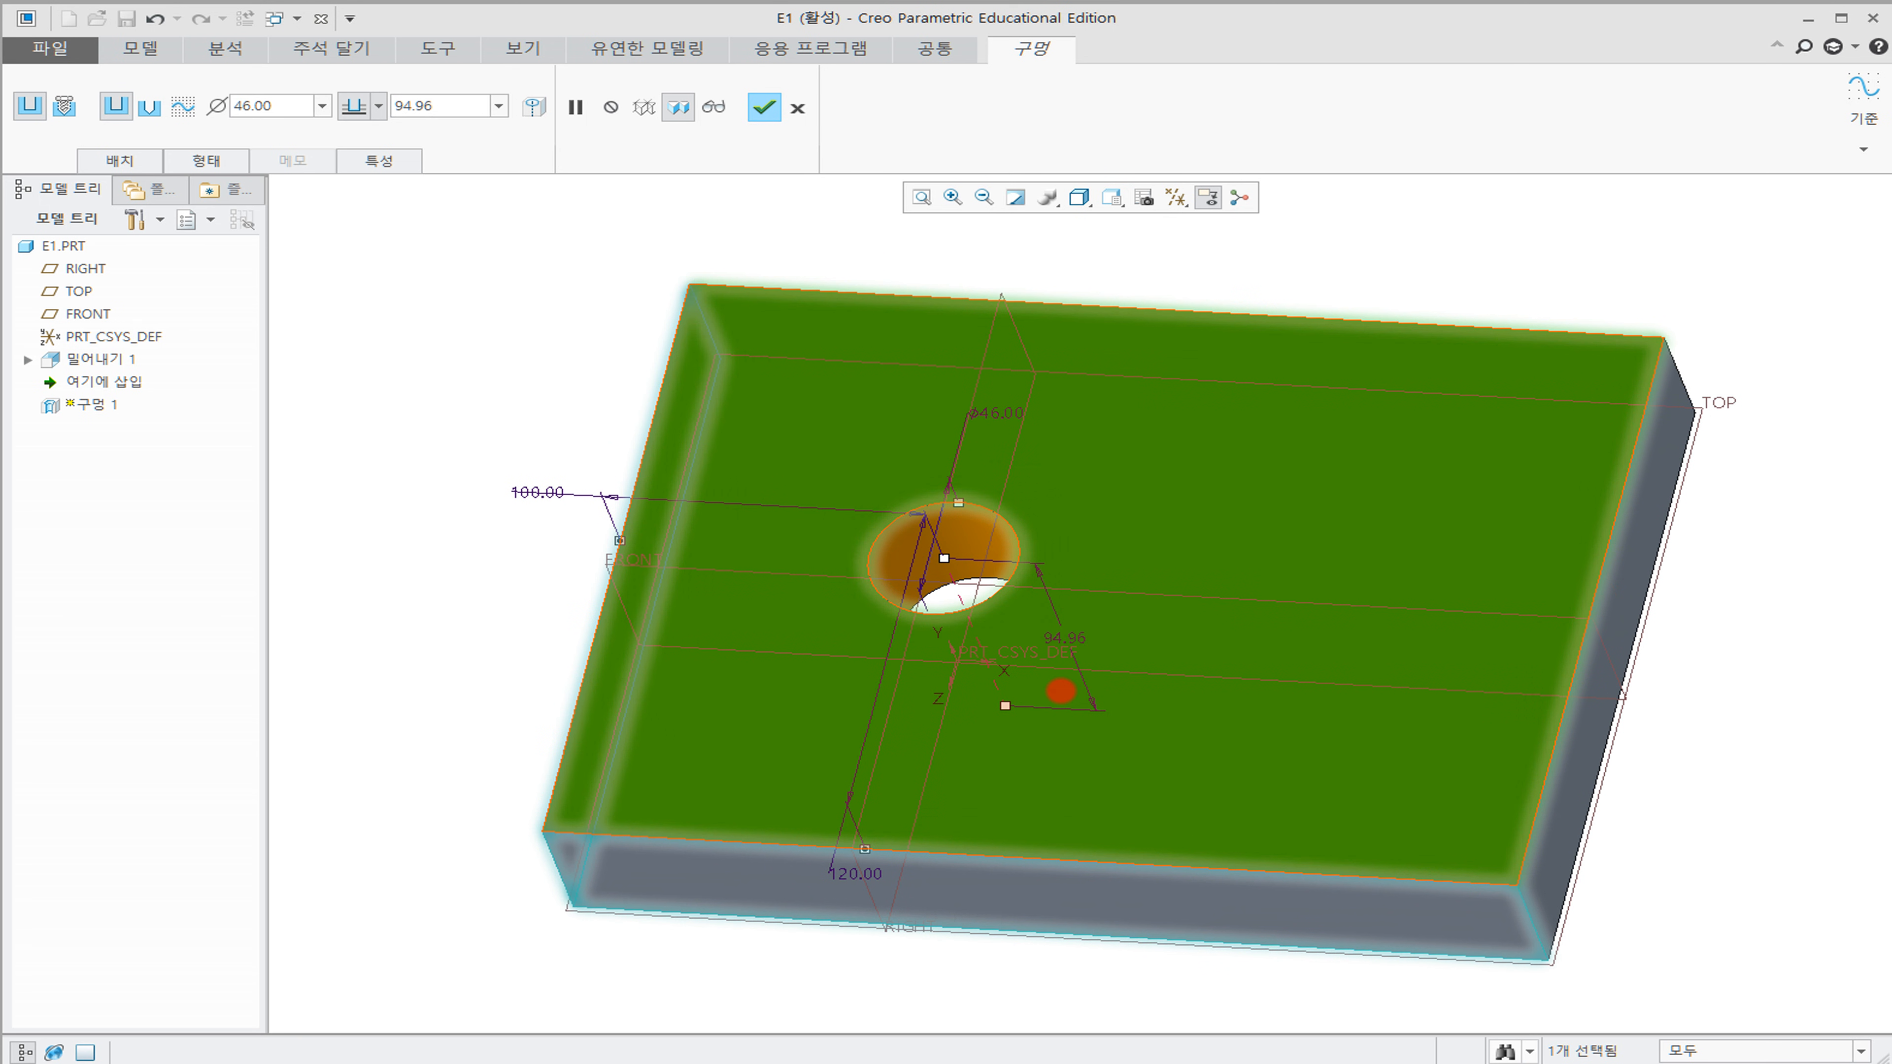
{"action": "mouse_move", "coordinate": [1009, 704]}
{"action": "left_mouse_down"}
{"action": "mouse_move", "coordinate": [1055, 769]}
{"action": "mouse_move", "coordinate": [1033, 724]}
{"action": "left_mouse_up"}
{"action": "left_click", "coordinate": [257, 108]}
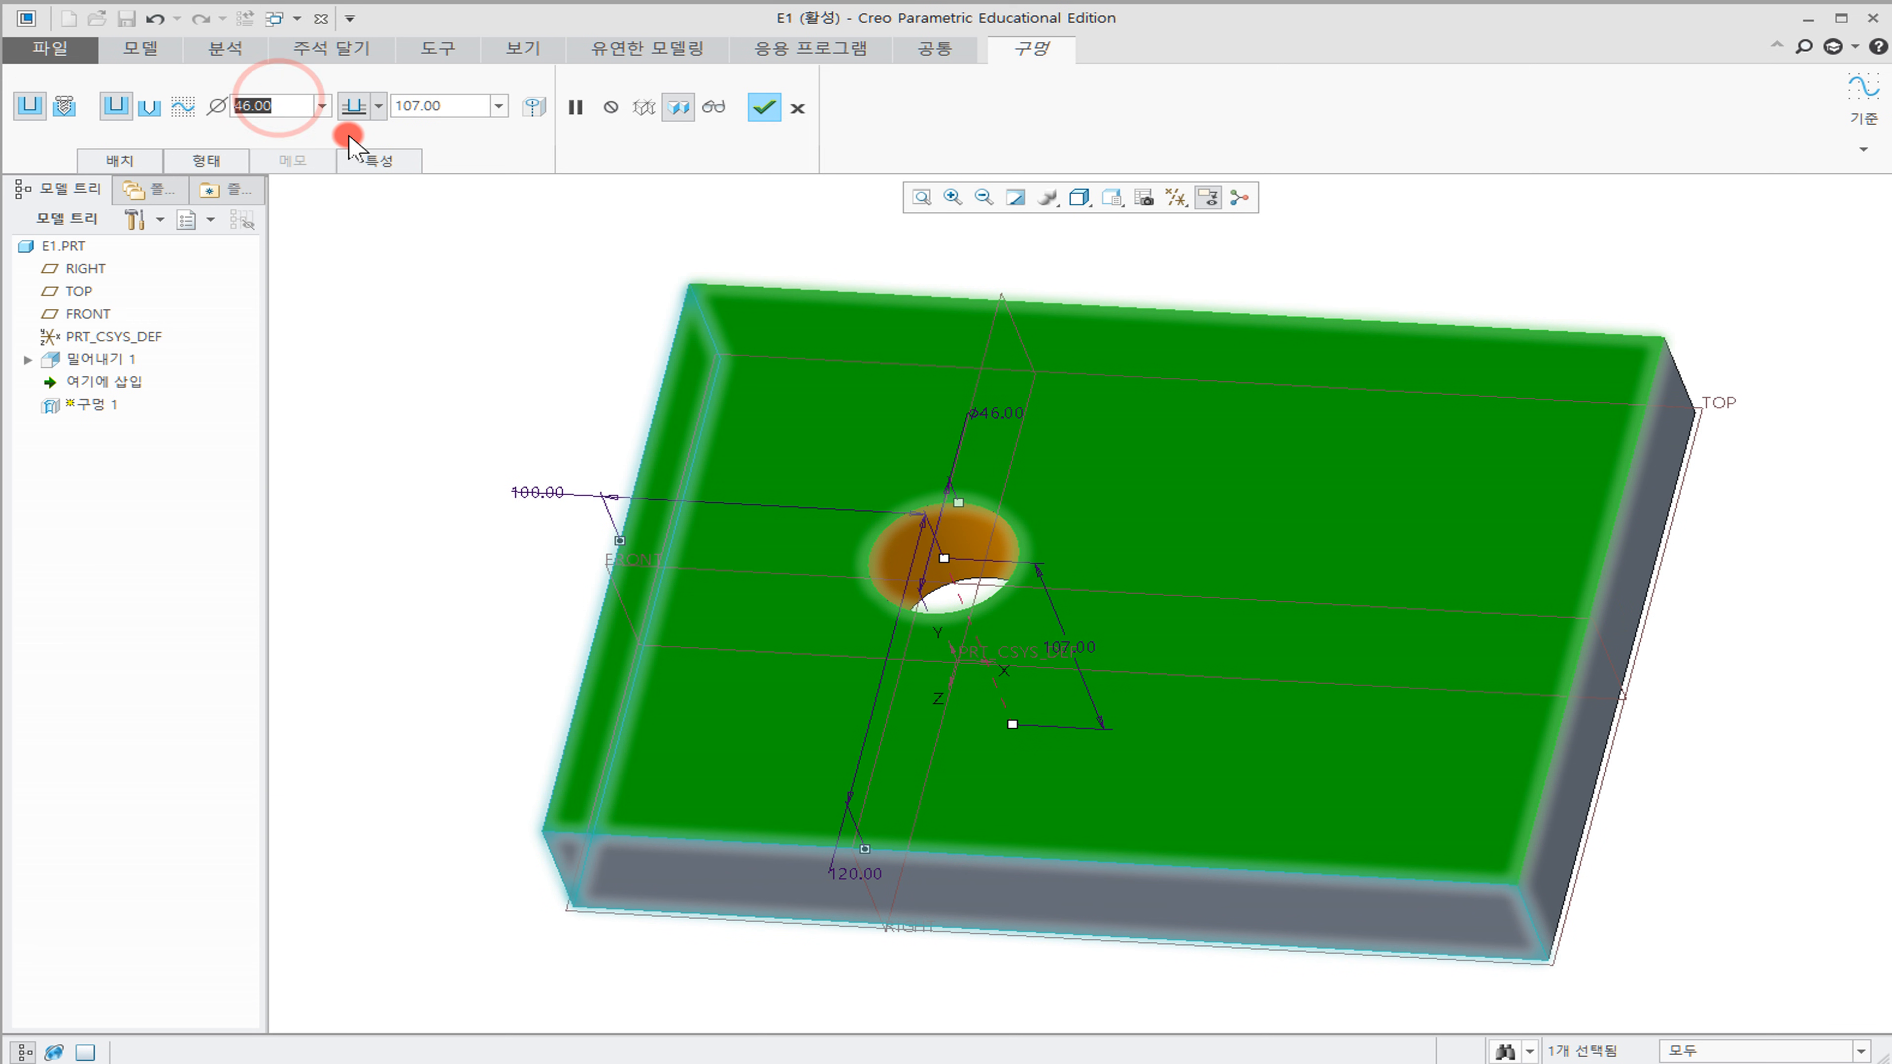
{"action": "type", "text": "30"}
{"action": "key", "text": "Return"}
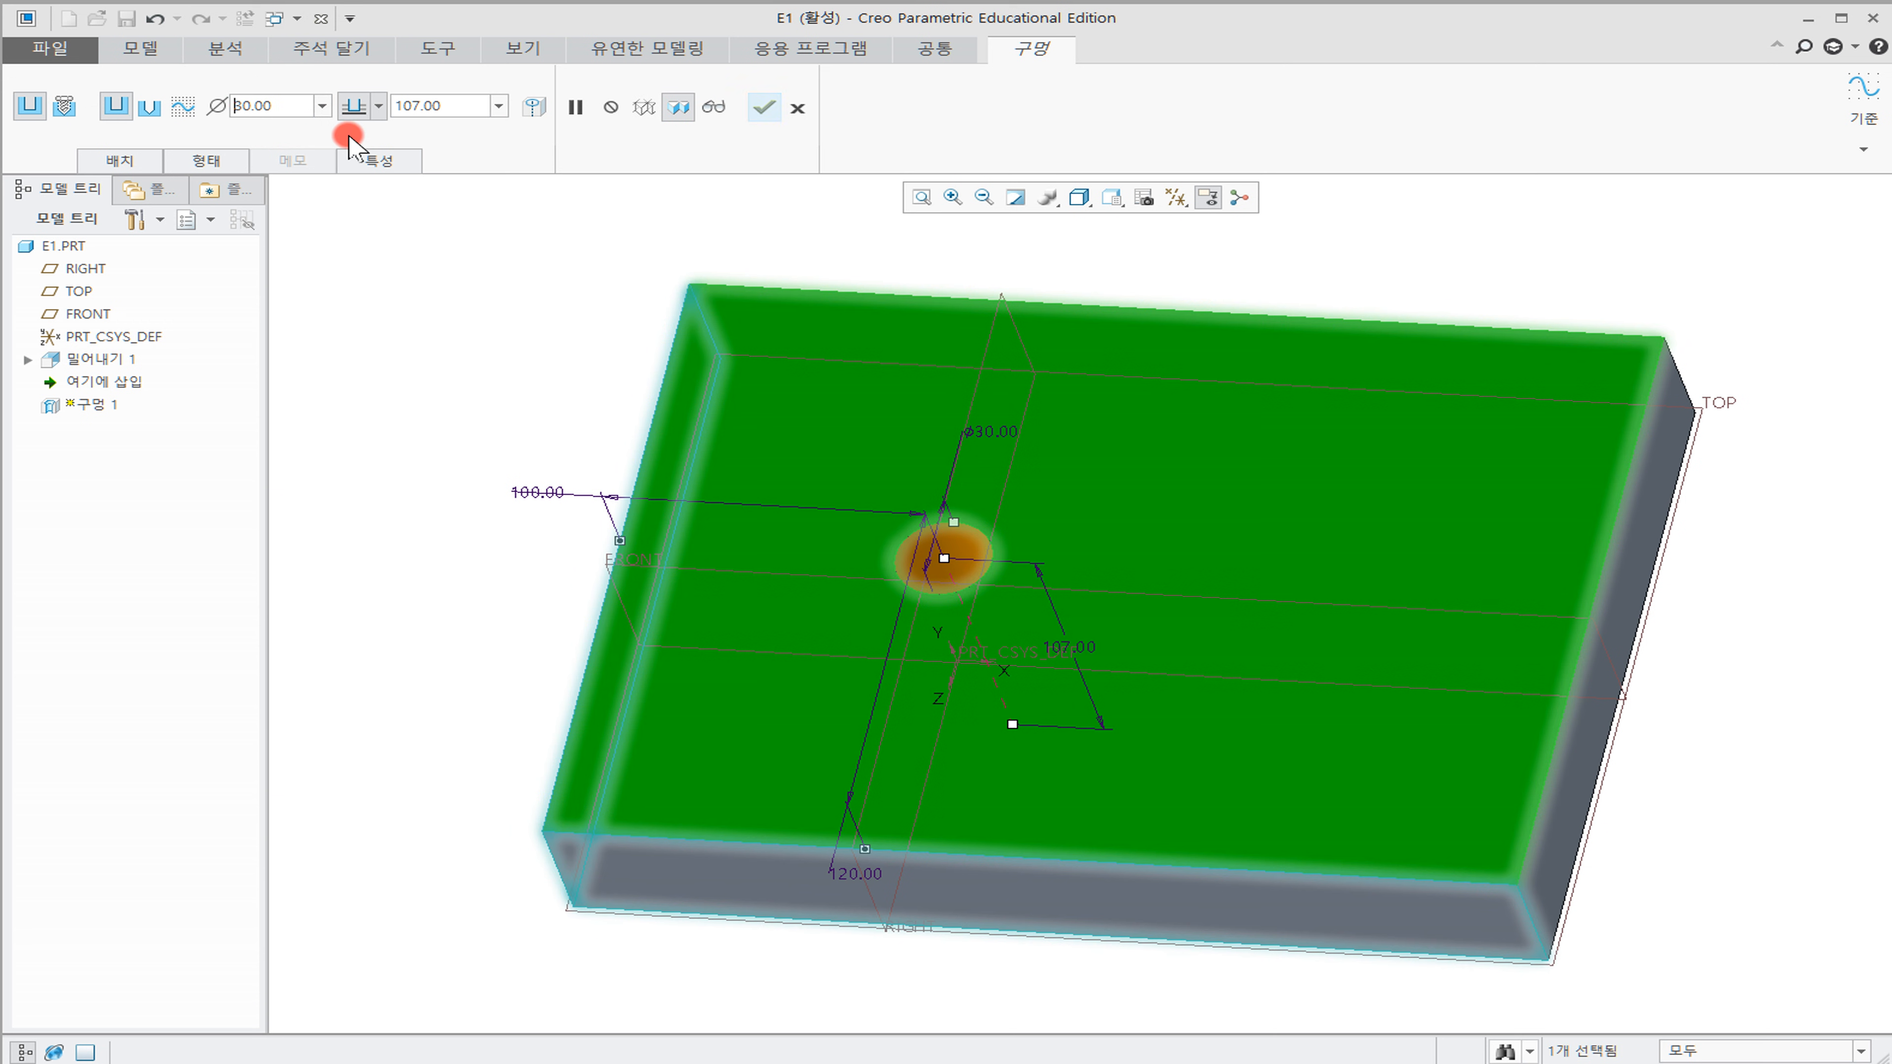
Try the Through All and To Next depth options on the hole, and return to the blind depth
{"action": "left_click", "coordinate": [464, 108]}
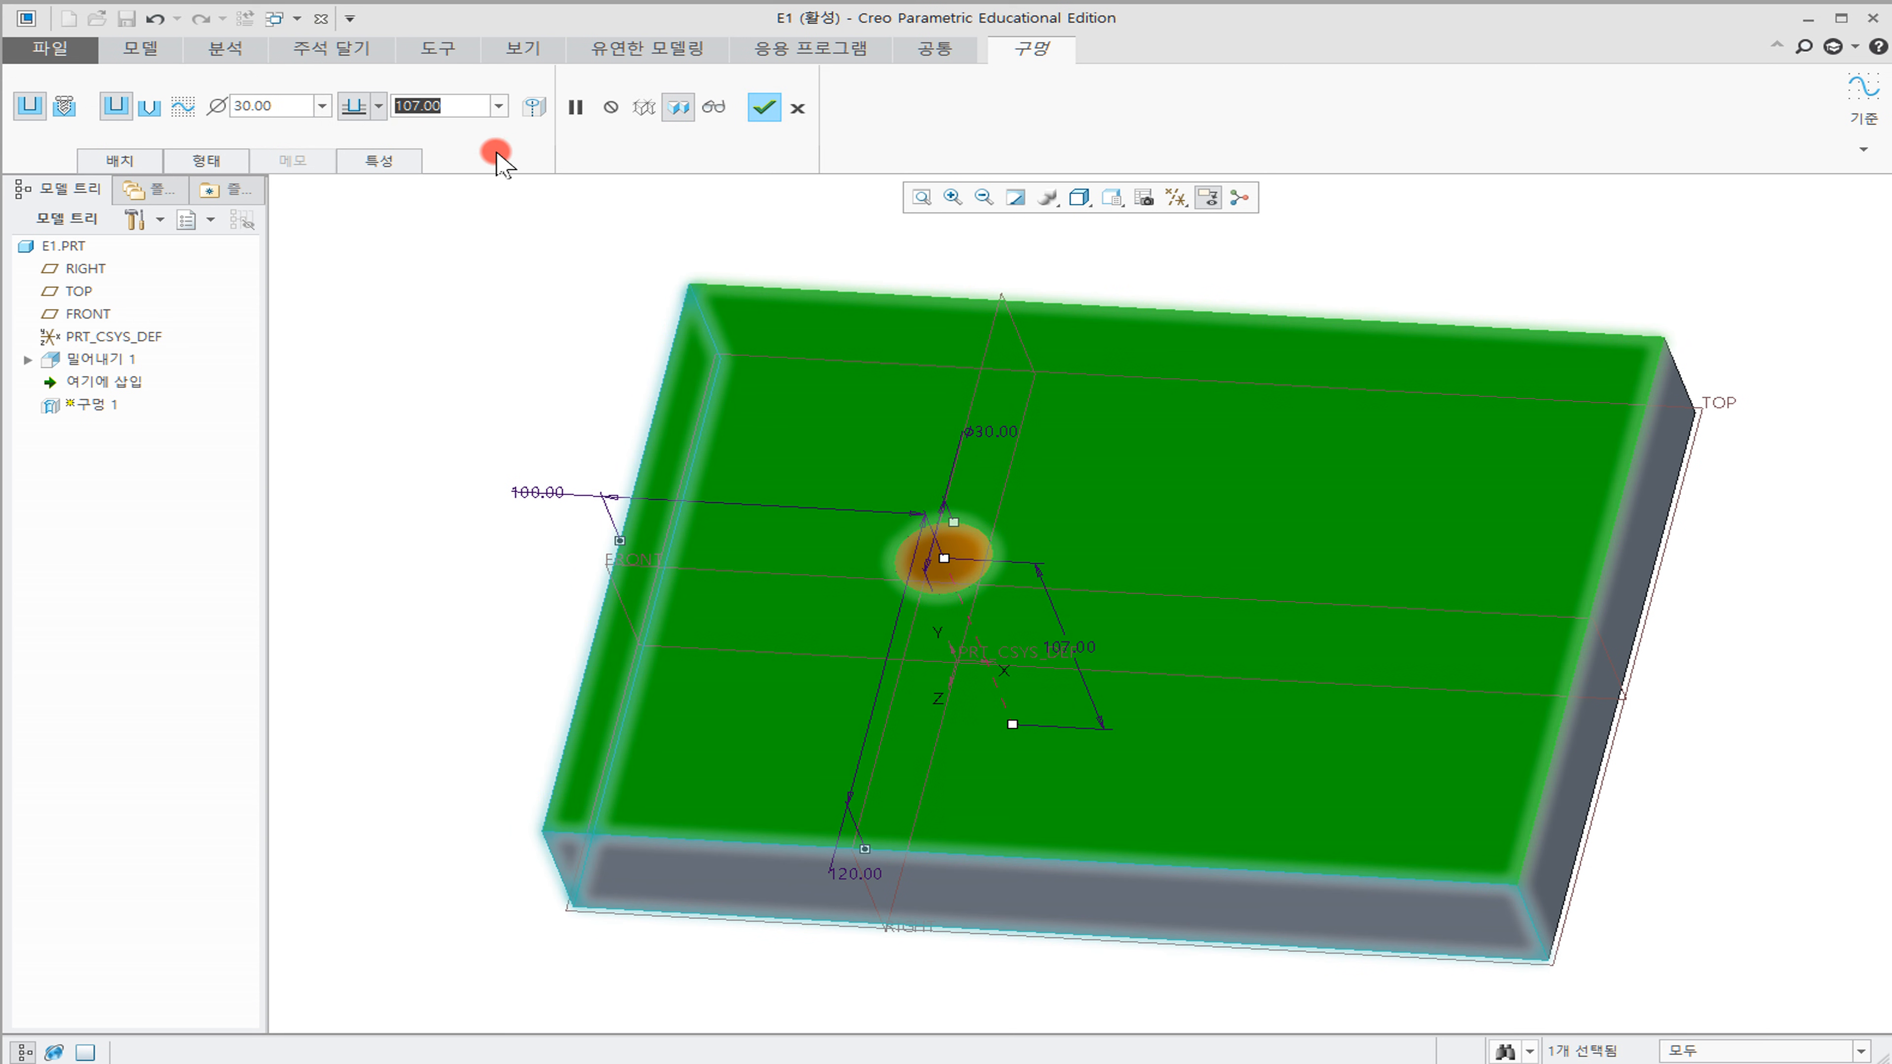
{"action": "left_click", "coordinate": [383, 117]}
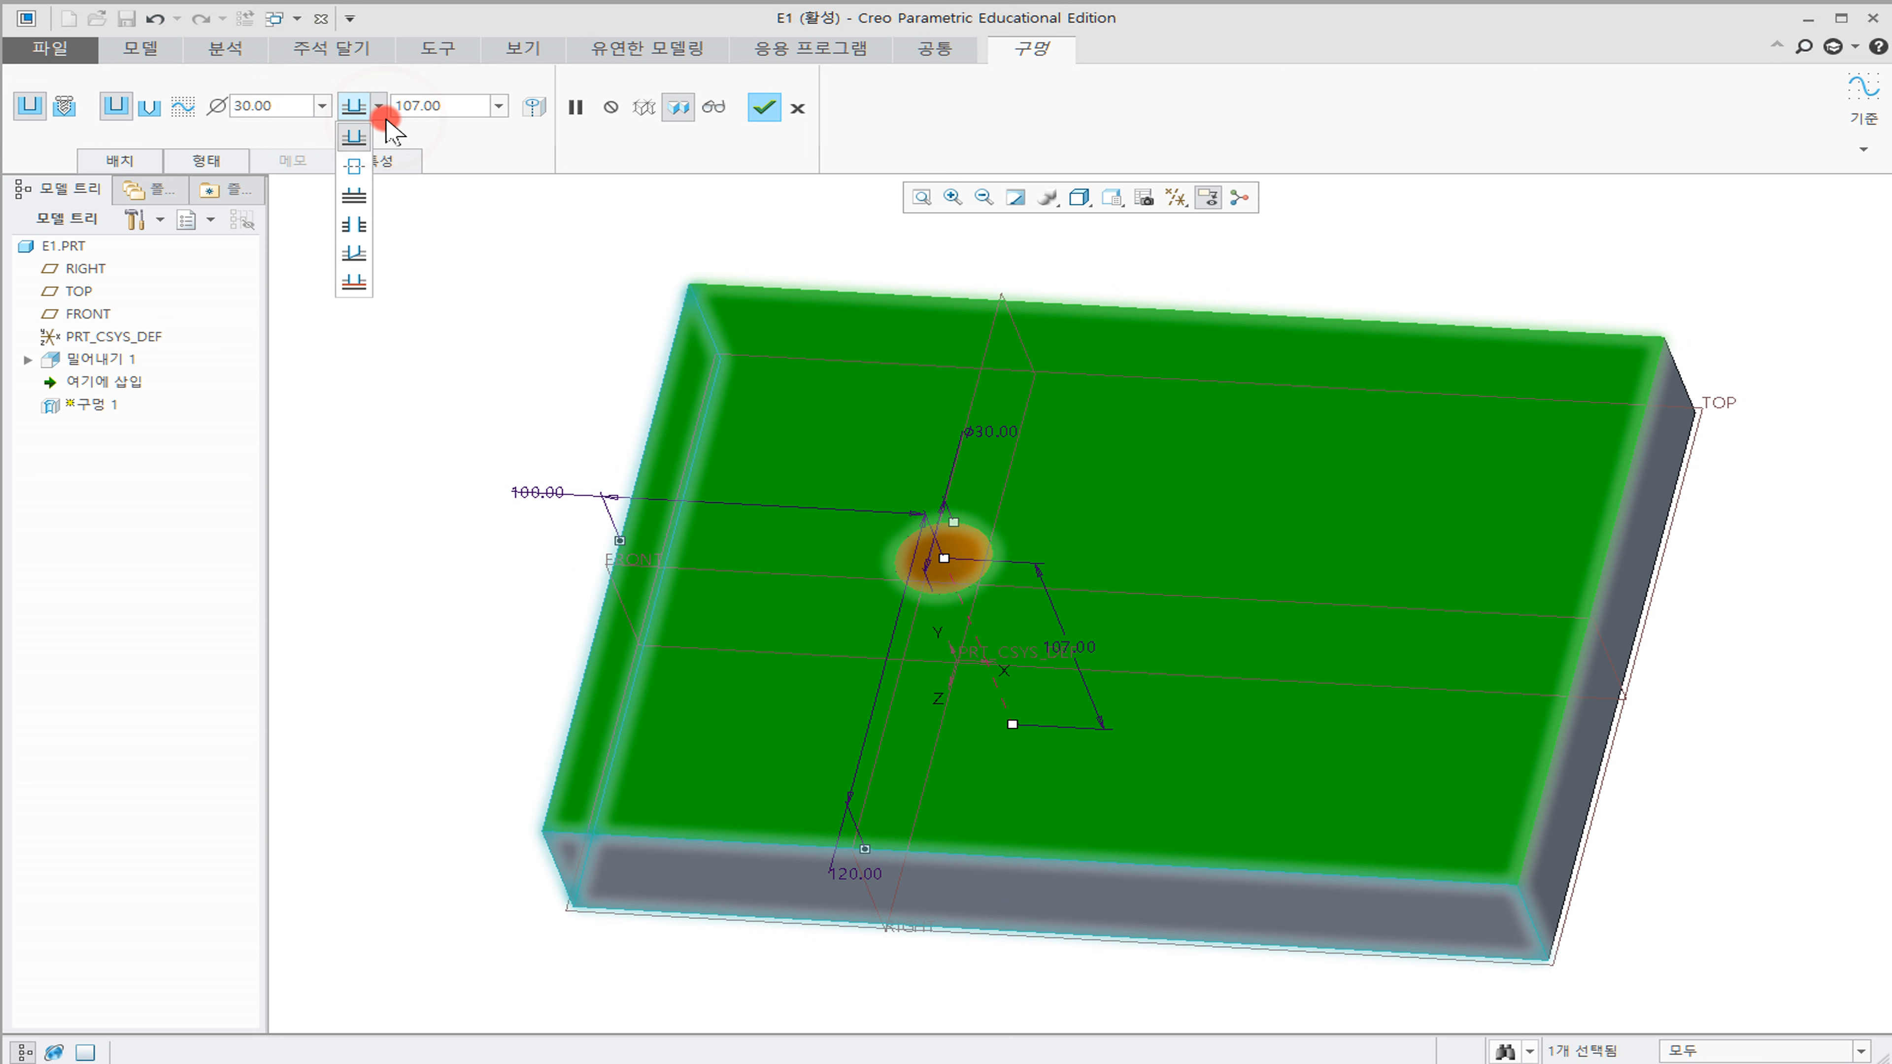
{"action": "left_click", "coordinate": [355, 224]}
{"action": "left_click", "coordinate": [379, 105]}
{"action": "left_click", "coordinate": [354, 195]}
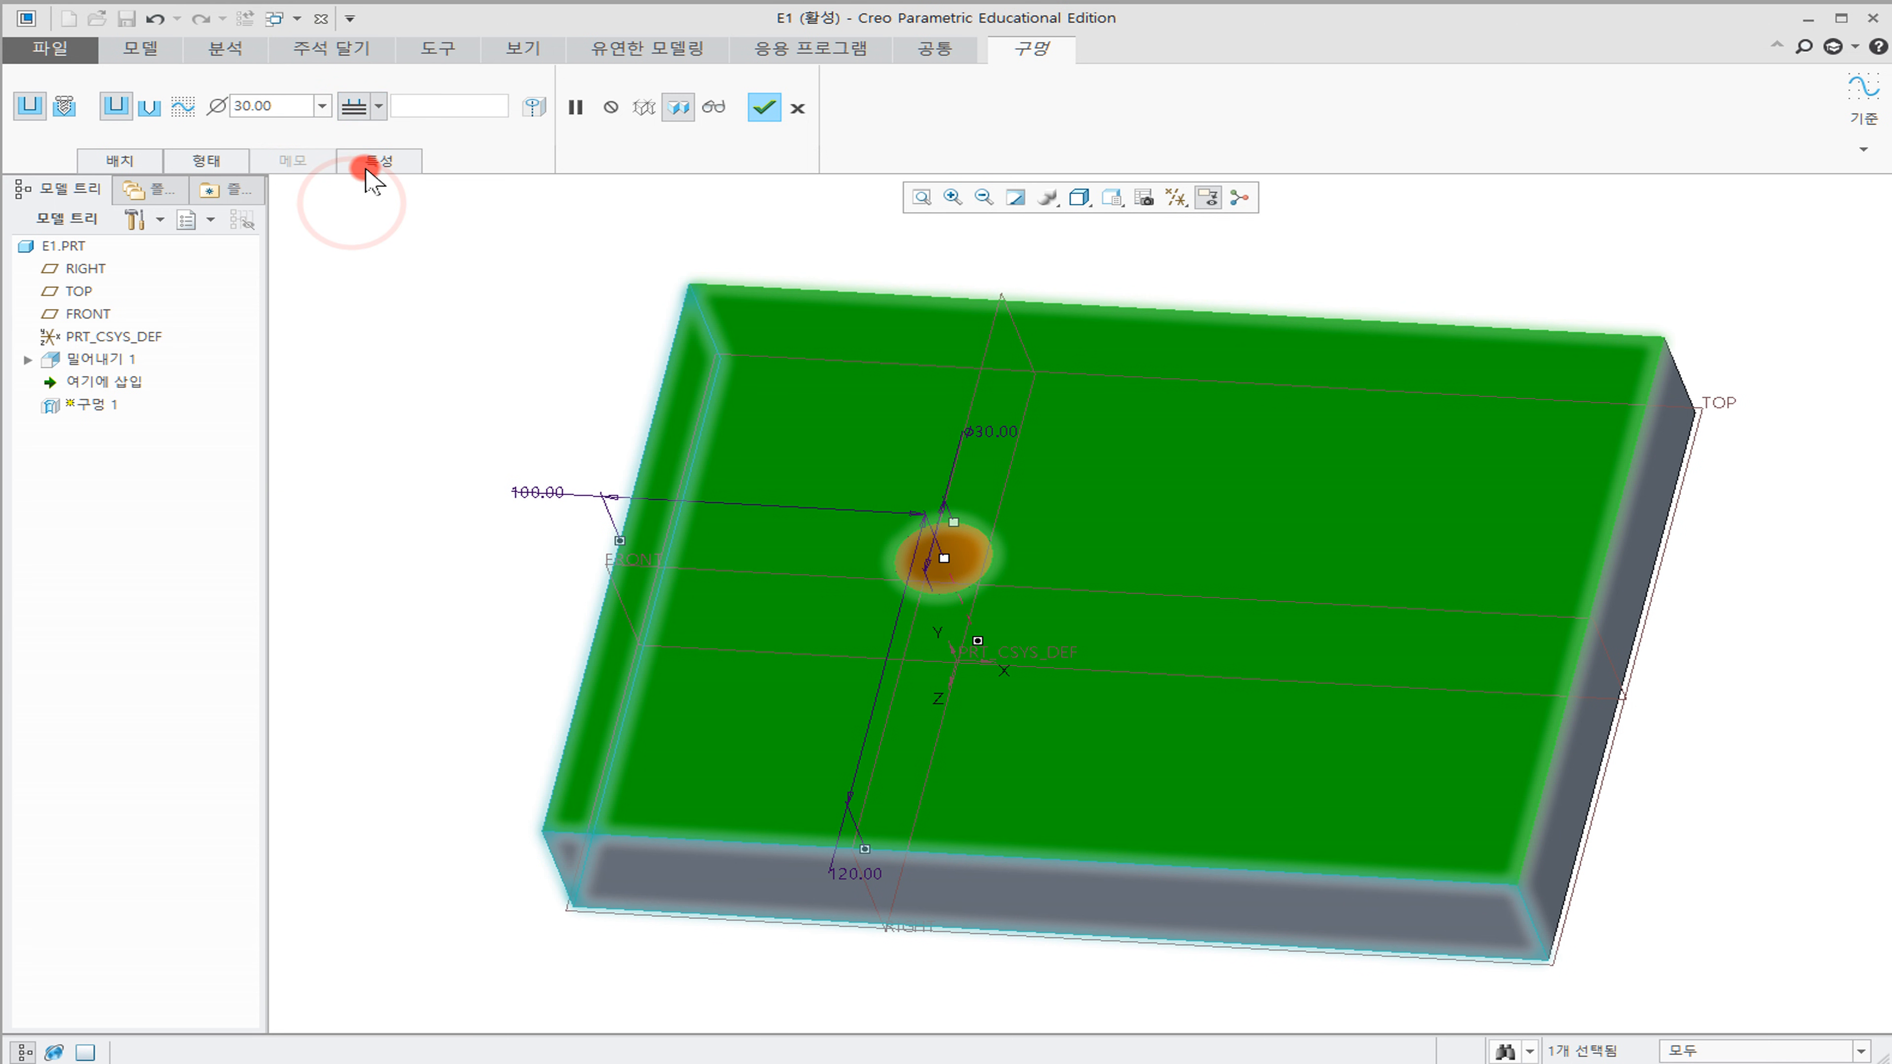
{"action": "left_click", "coordinate": [377, 115]}
{"action": "left_click", "coordinate": [356, 160]}
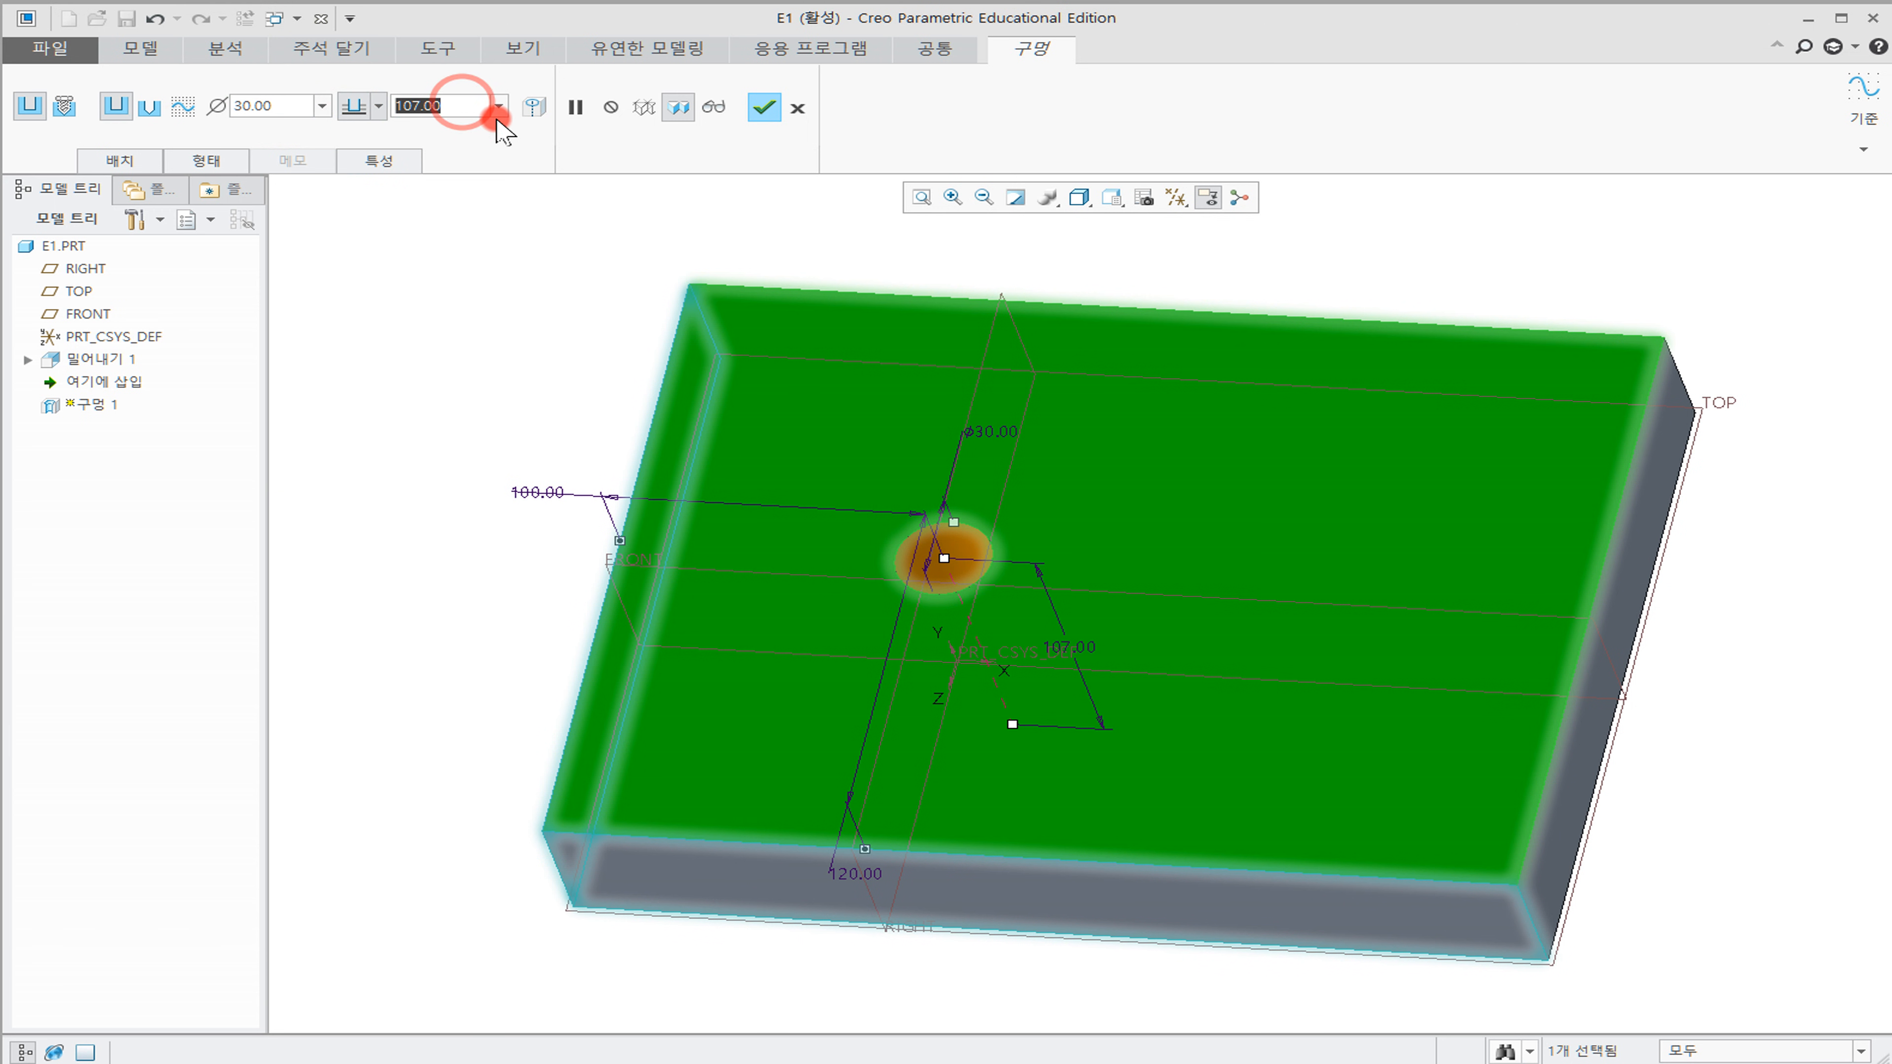
Set the hole's depth option to Through All and complete the hole feature
{"action": "left_click", "coordinate": [379, 108]}
{"action": "left_click", "coordinate": [355, 220]}
{"action": "left_click", "coordinate": [761, 109]}
{"action": "middle_click_drag", "start_coordinate": [486, 393], "coordinate": [478, 435]}
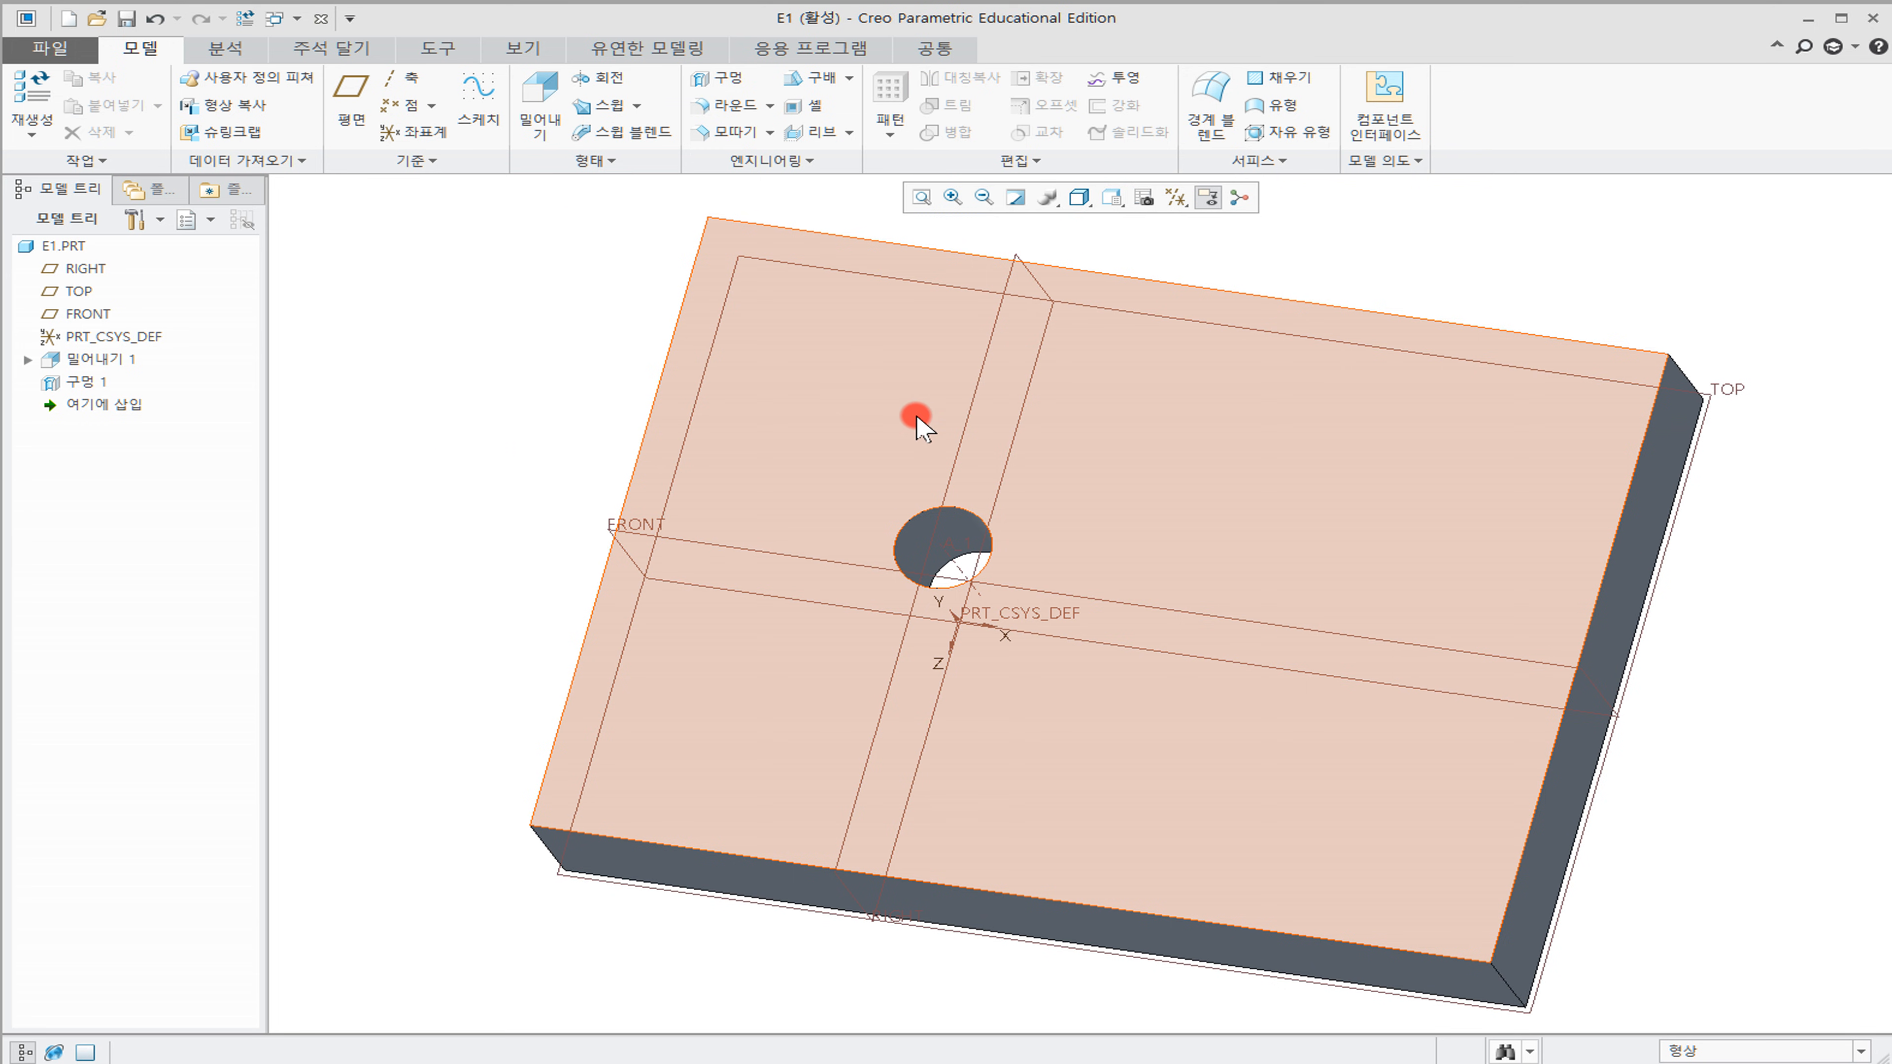
{"action": "middle_click_drag", "start_coordinate": [921, 425], "coordinate": [887, 454]}
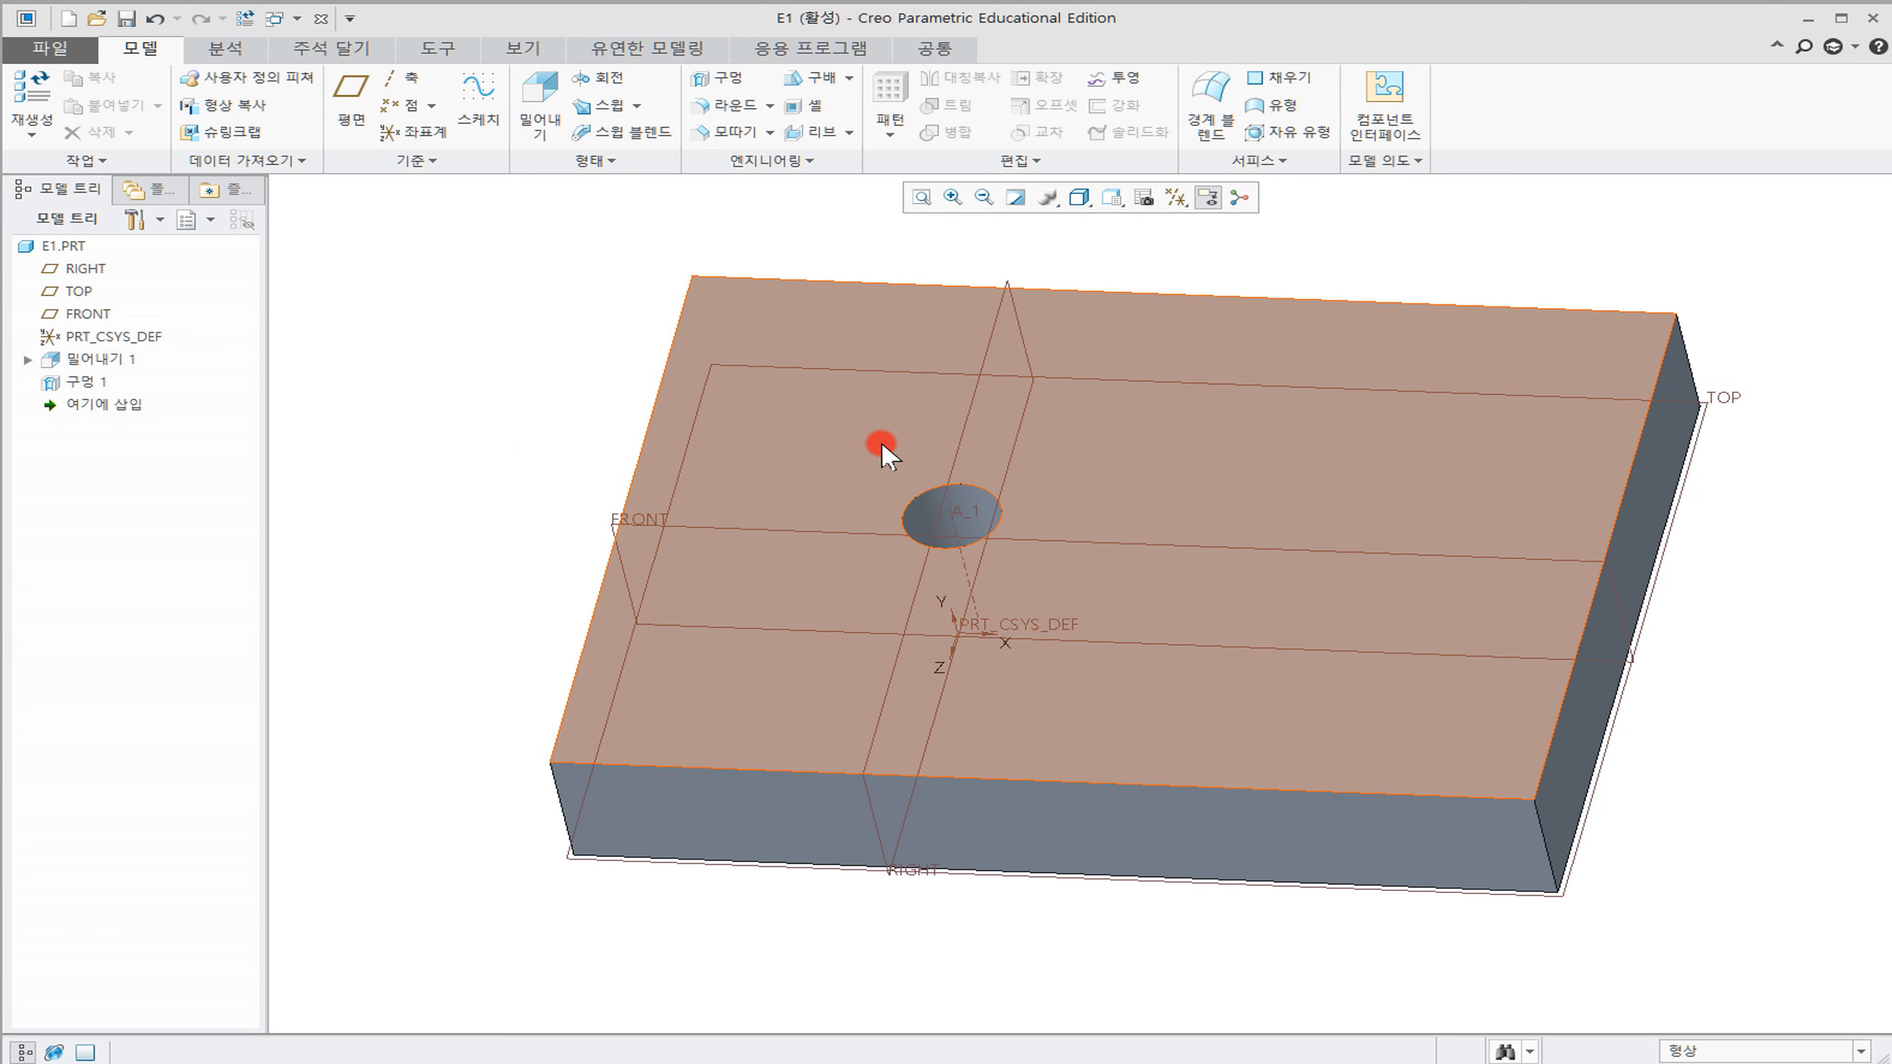
{"action": "middle_click_drag", "start_coordinate": [1014, 410], "coordinate": [926, 404], "text": "shift"}
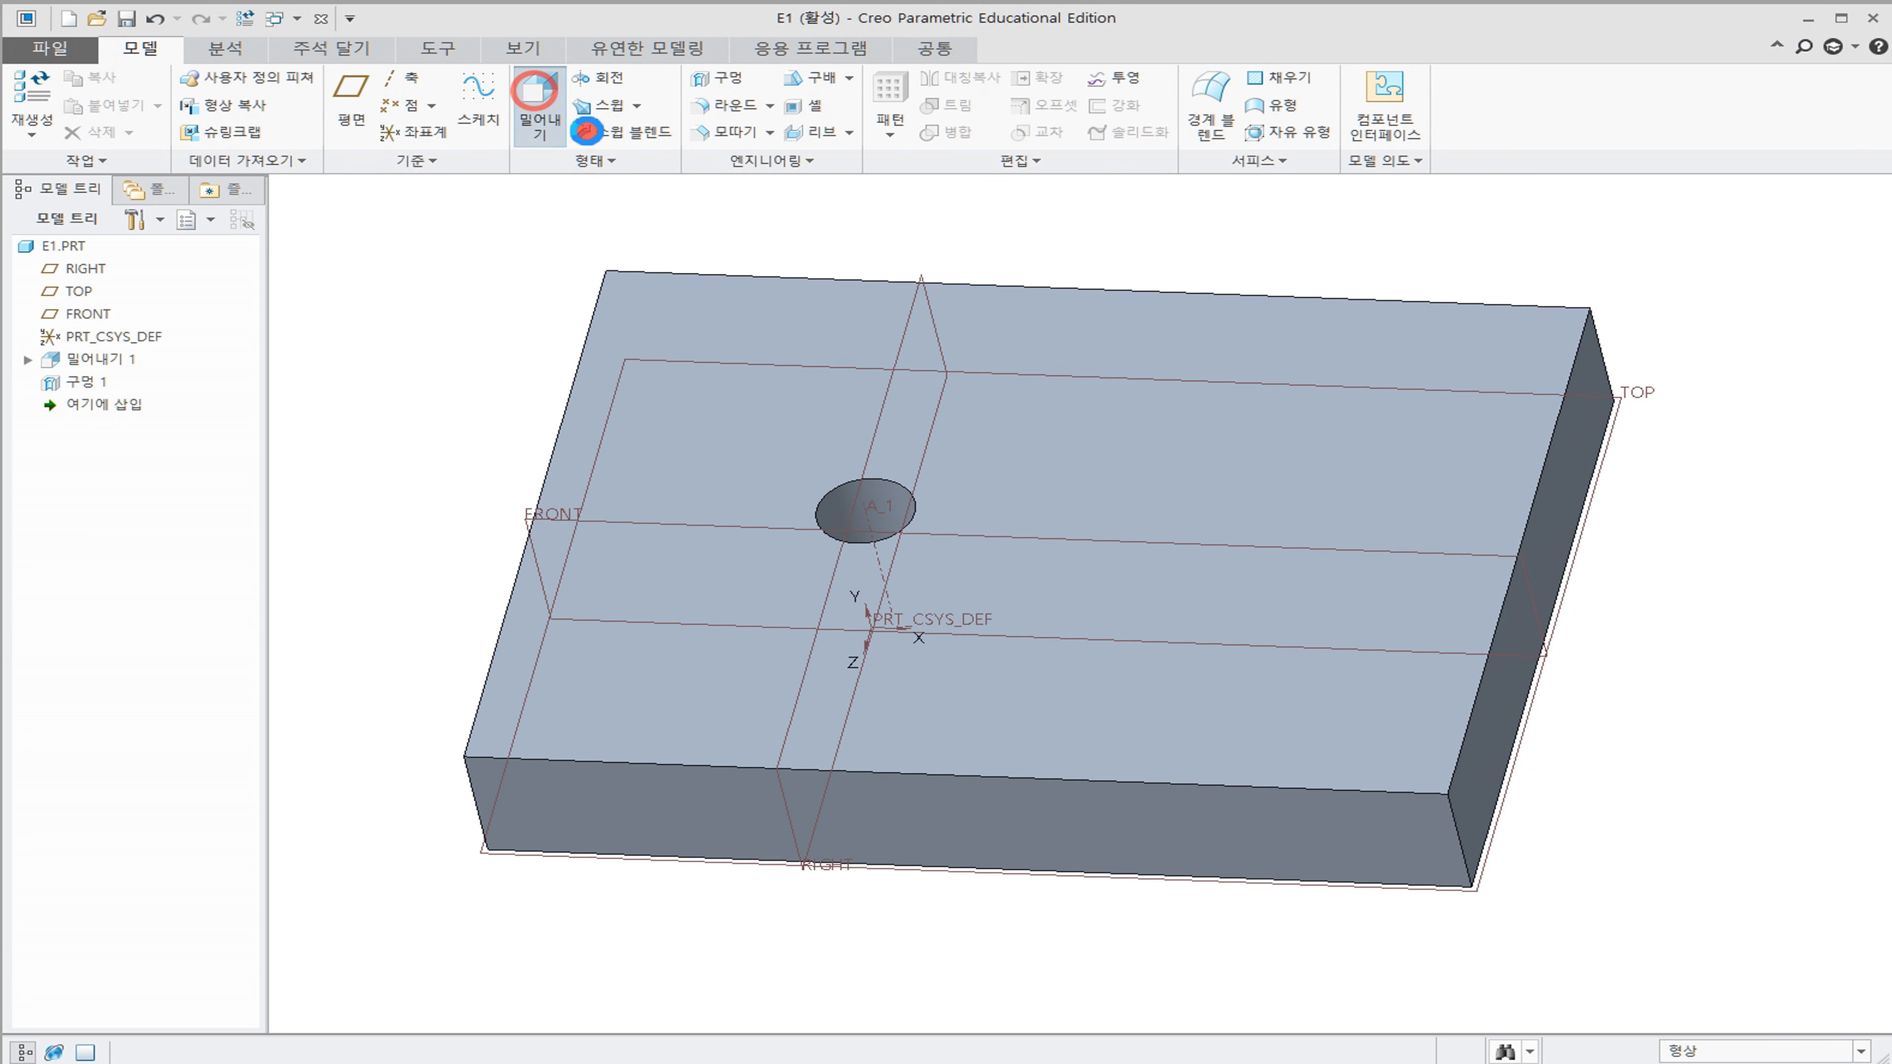
Start an extrude on the block's top face with a sketched circle about 35 mm in diameter, about 81 mm from the RIGHT plane
{"action": "left_click", "coordinate": [540, 101]}
{"action": "left_click", "coordinate": [1144, 414]}
{"action": "left_click", "coordinate": [521, 133]}
{"action": "left_click", "coordinate": [1133, 466]}
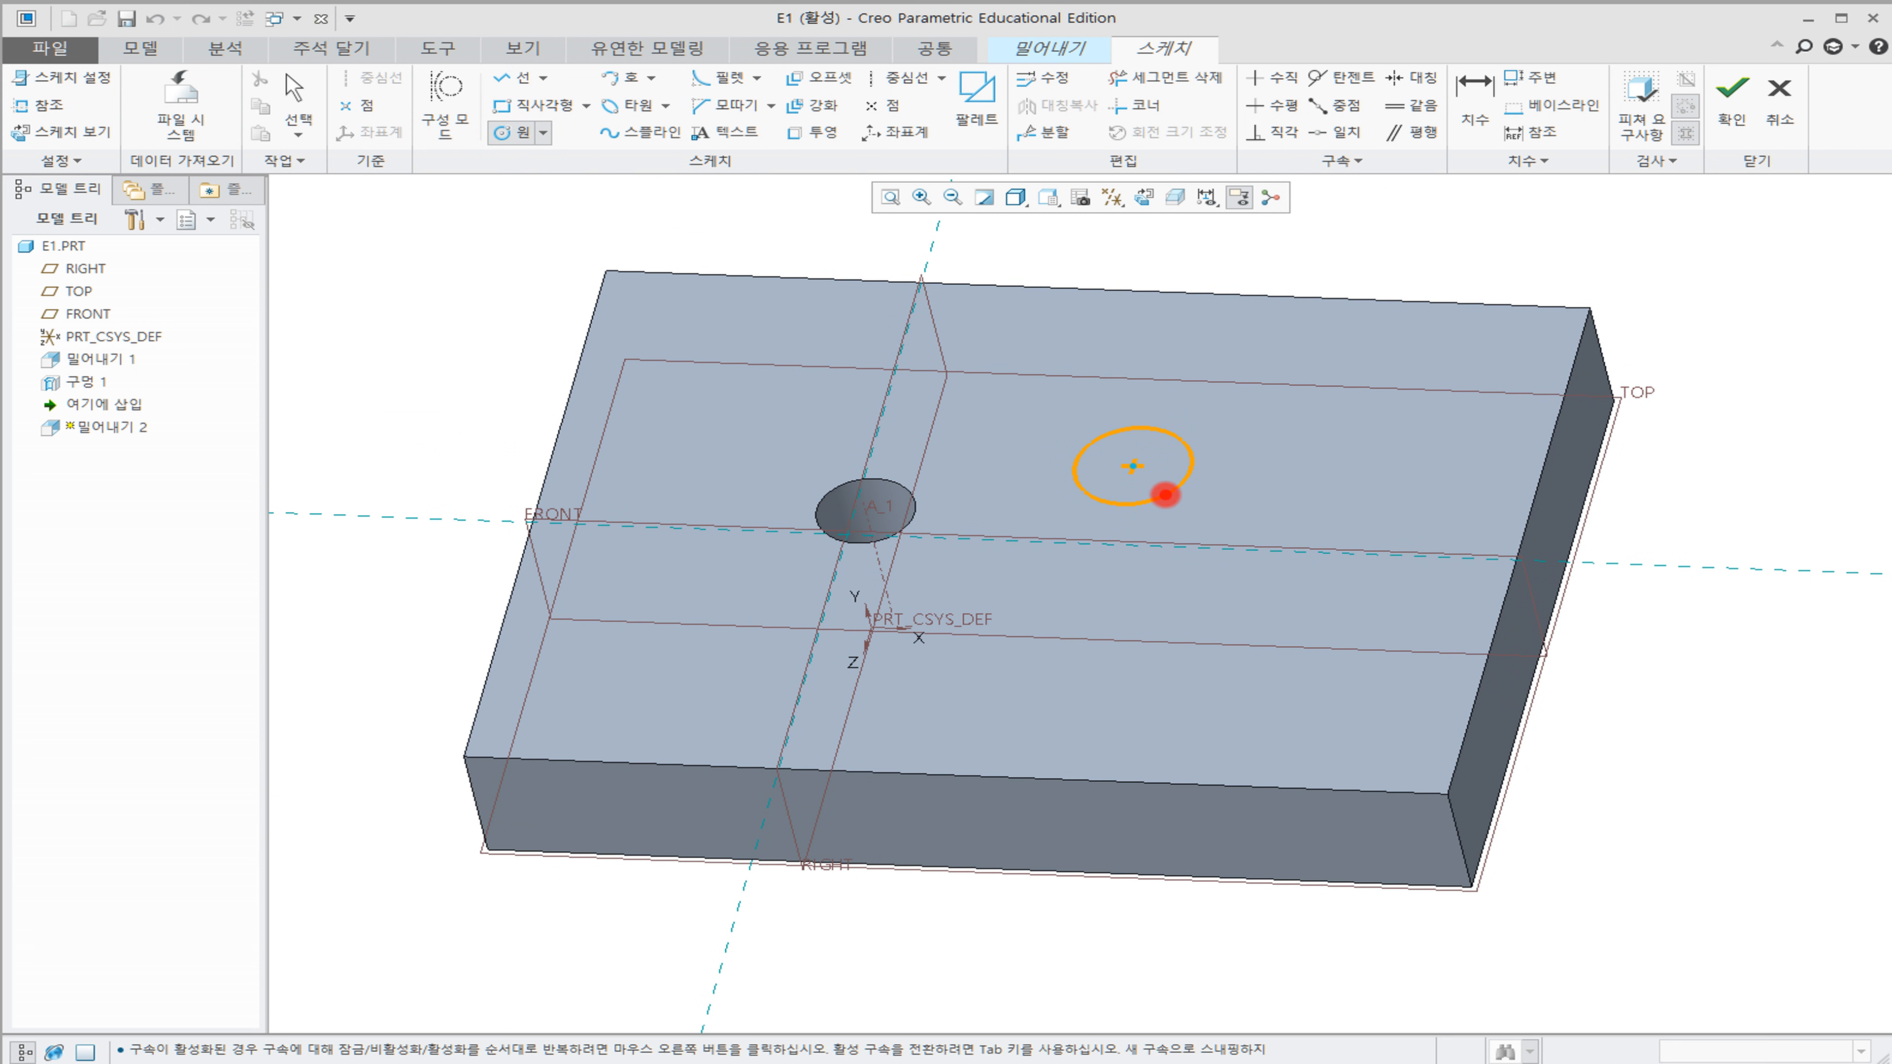
{"action": "middle_click", "coordinate": [1261, 497]}
{"action": "left_click", "coordinate": [1109, 491]}
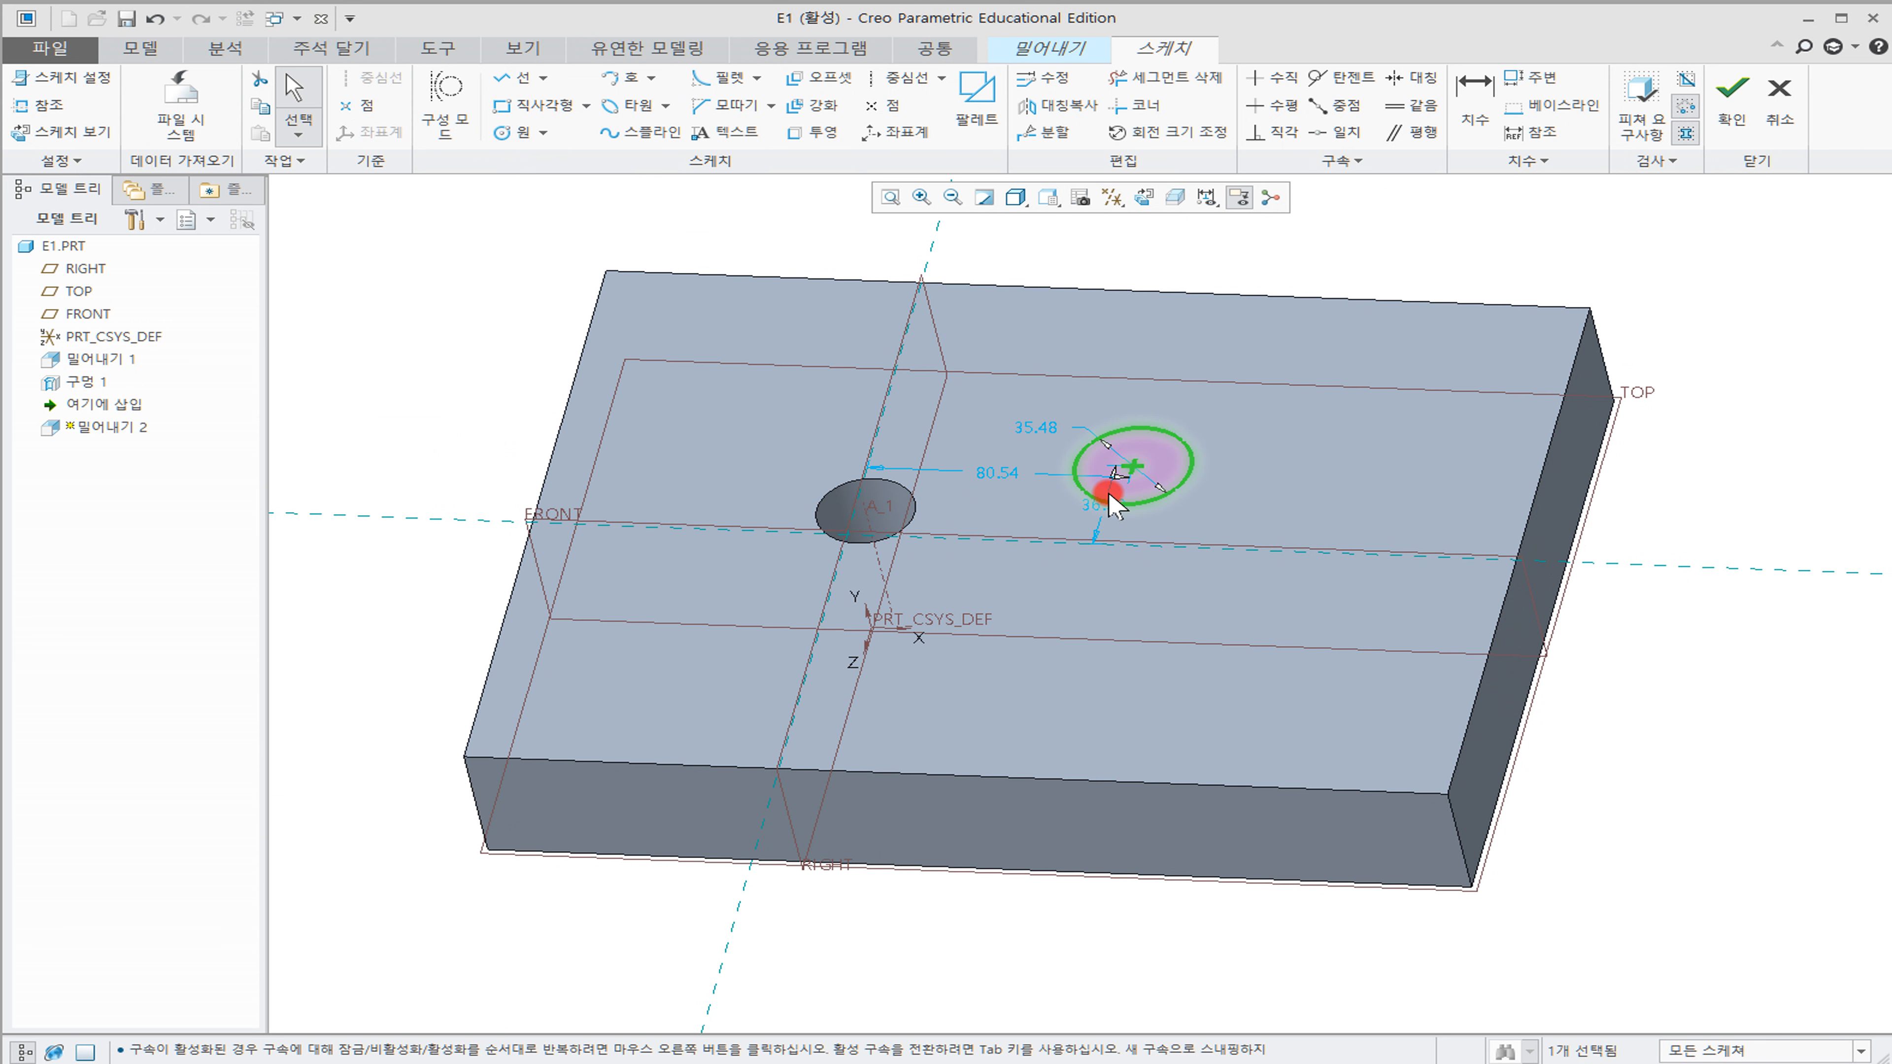
{"action": "left_click", "coordinate": [1717, 113]}
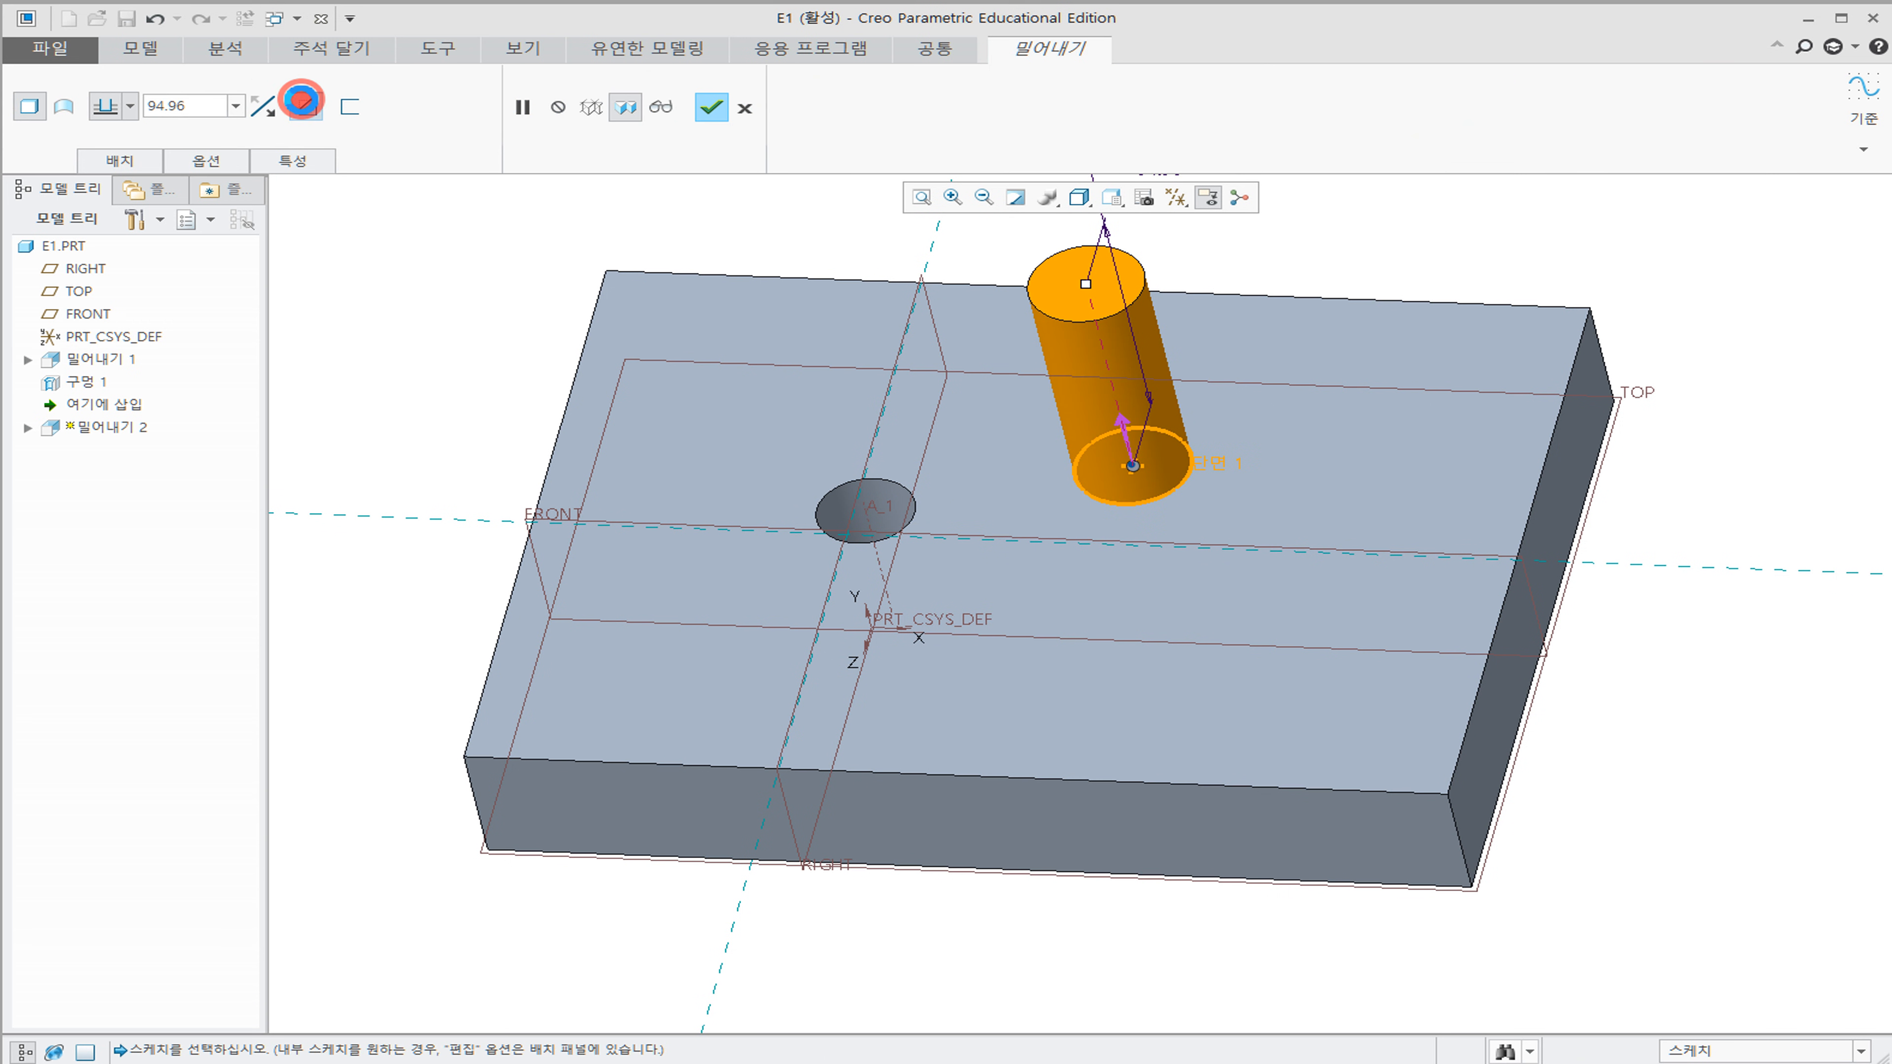
Turn the circle's extrusion into a material-removing cut through the whole block and complete it
{"action": "left_click", "coordinate": [301, 100]}
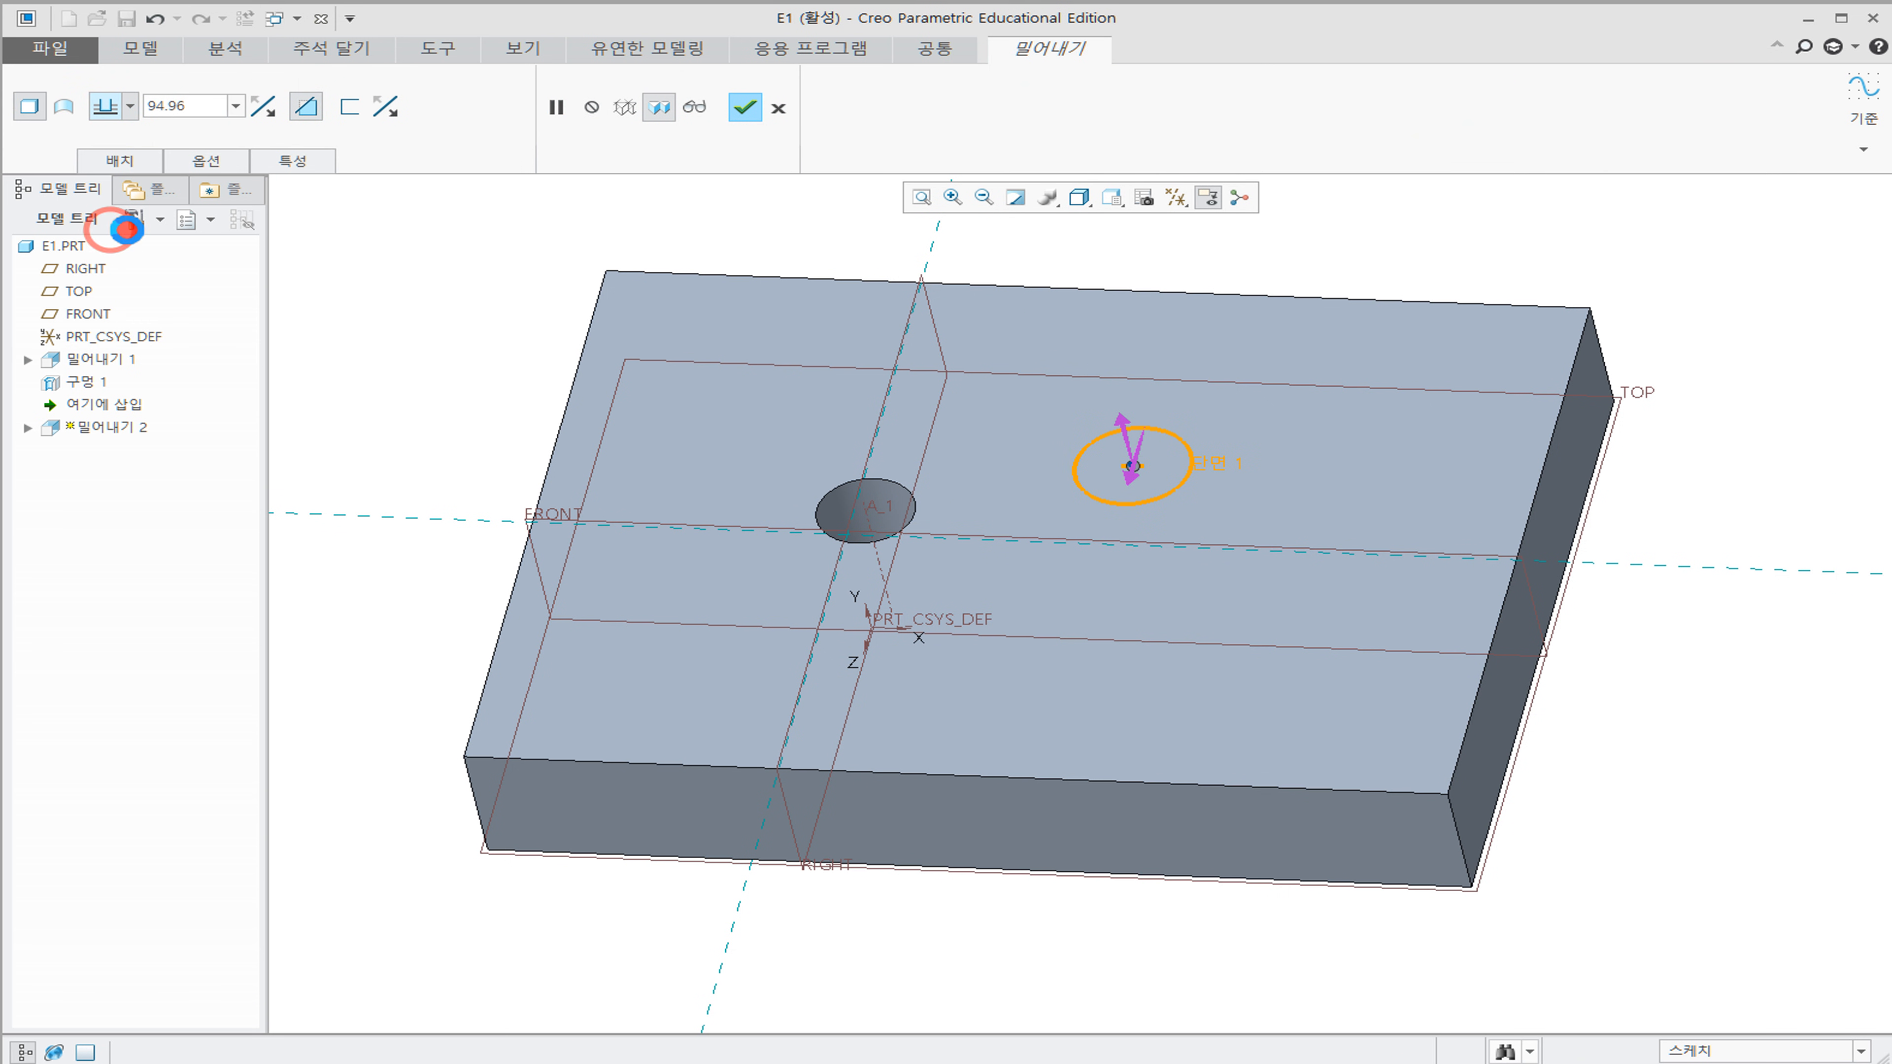
{"action": "left_click", "coordinate": [263, 108]}
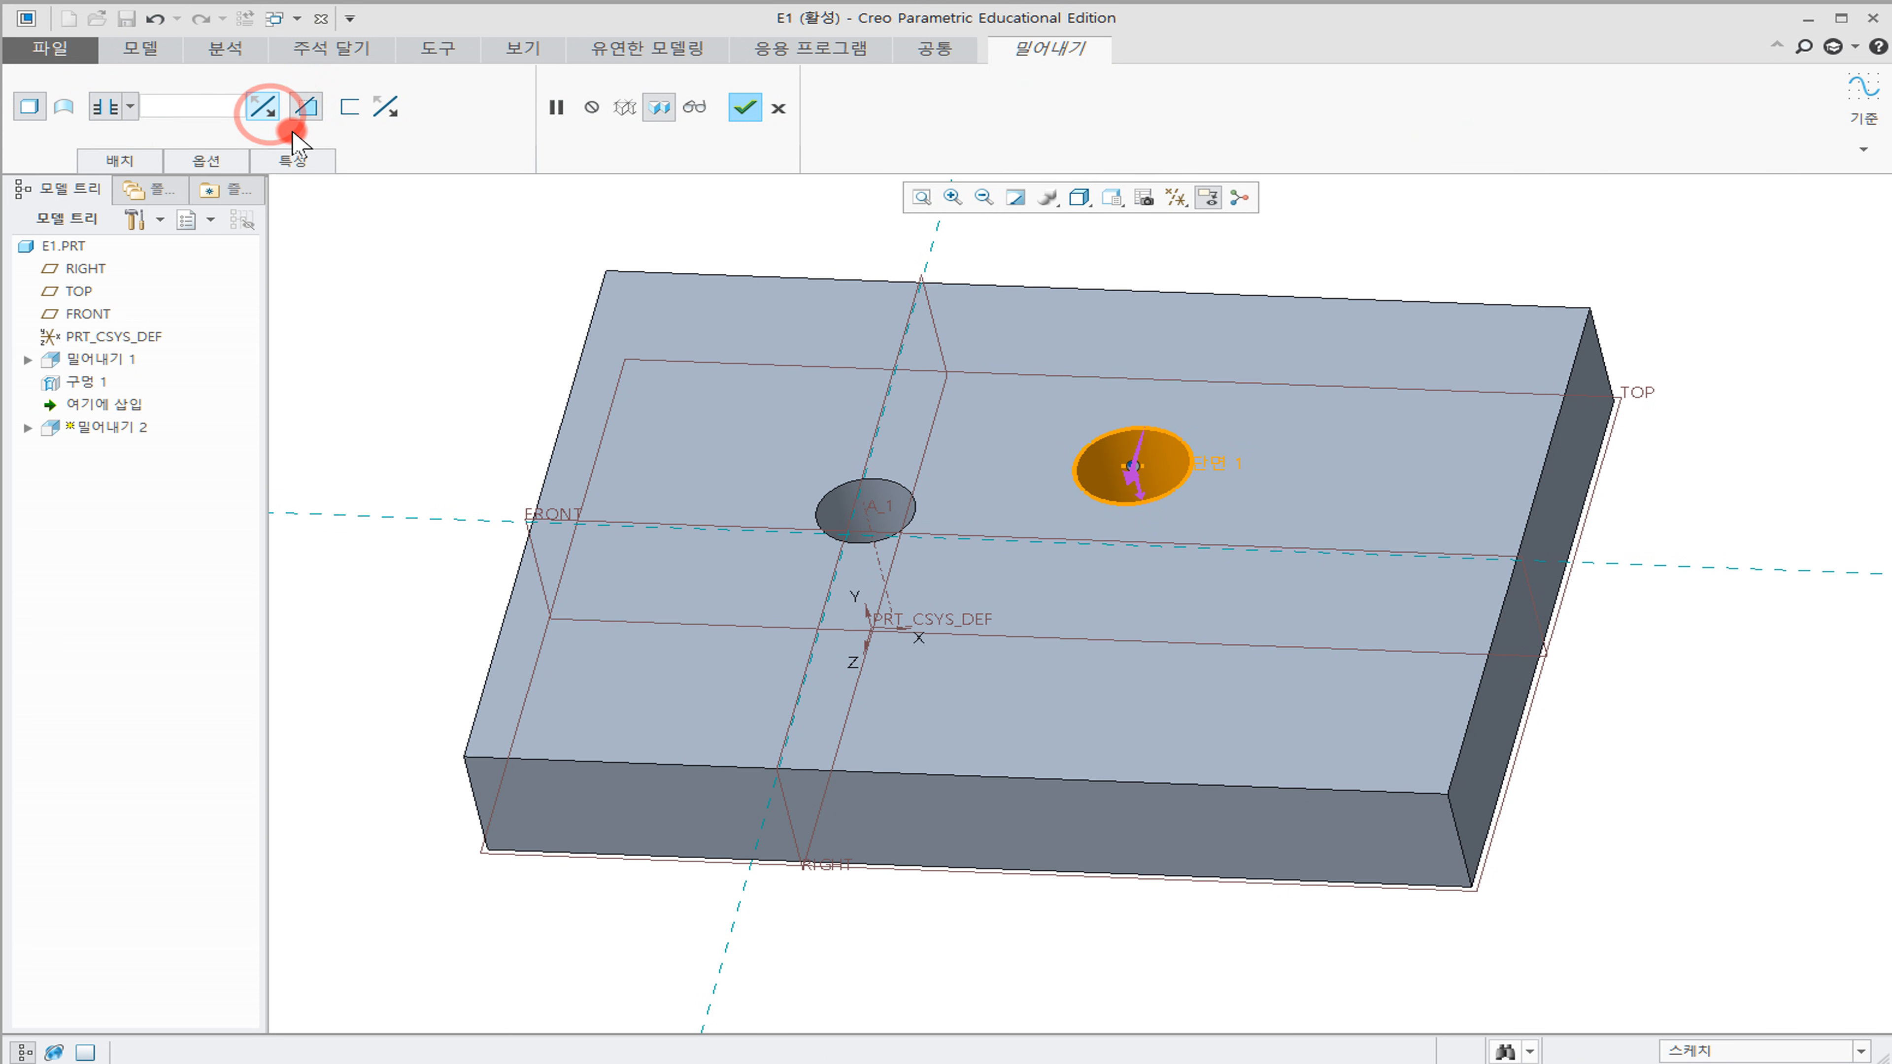
{"action": "middle_click", "coordinate": [1490, 248]}
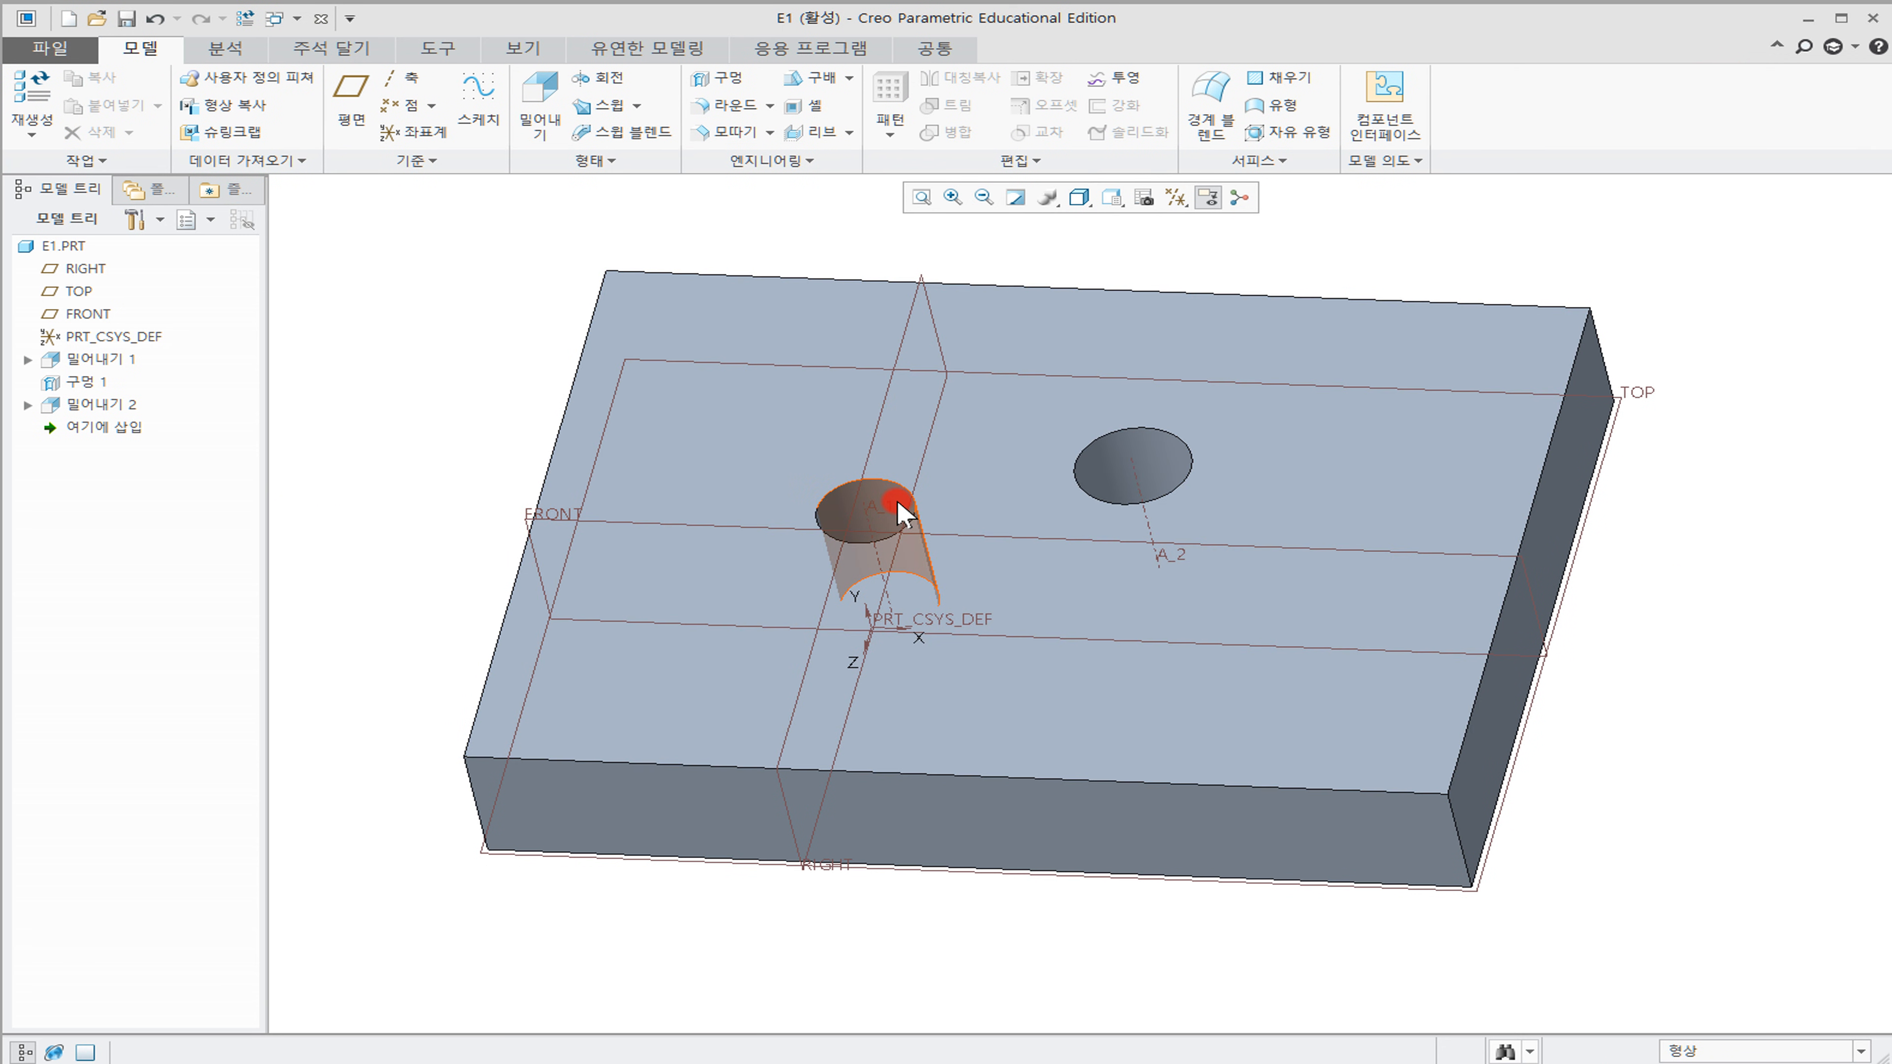
Compare the hole feature with the extruded cut by selecting each opening and checking its model tree entry
{"action": "left_click", "coordinate": [890, 513]}
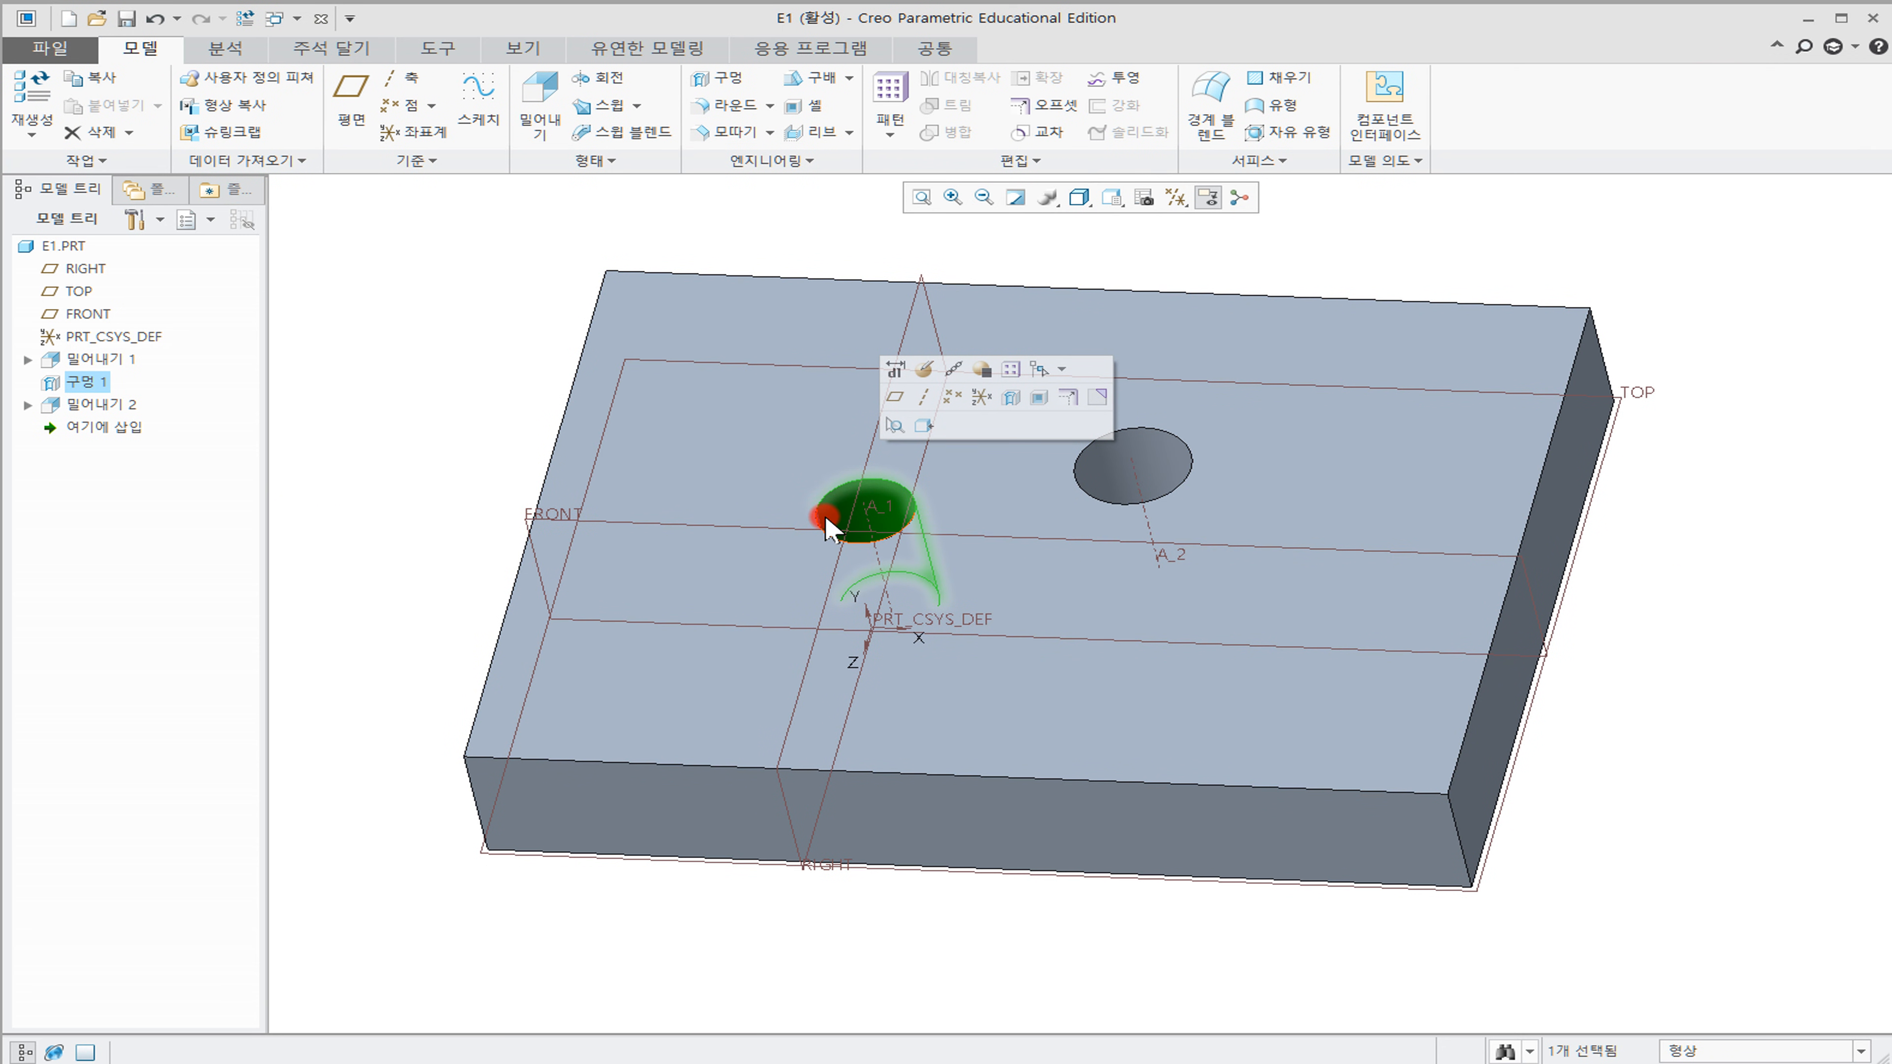
{"action": "left_click", "coordinate": [472, 383]}
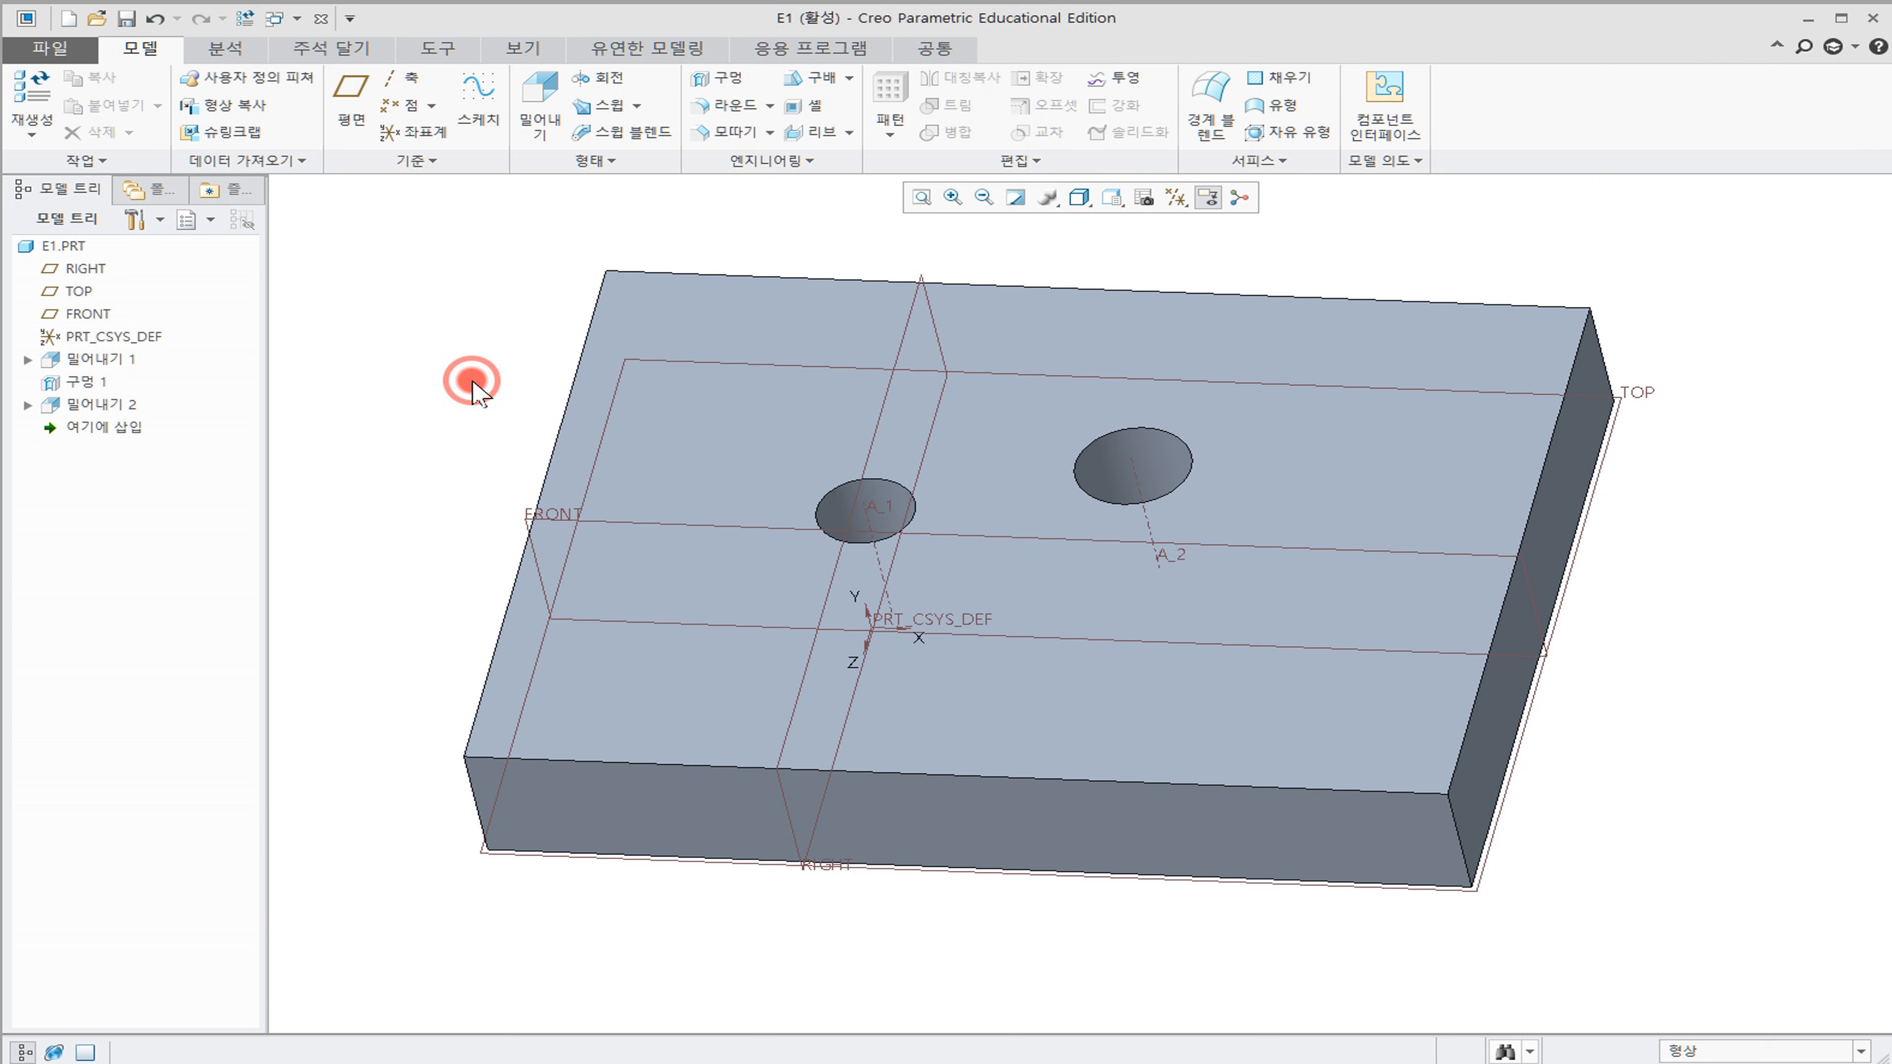
{"action": "left_click", "coordinate": [1147, 455]}
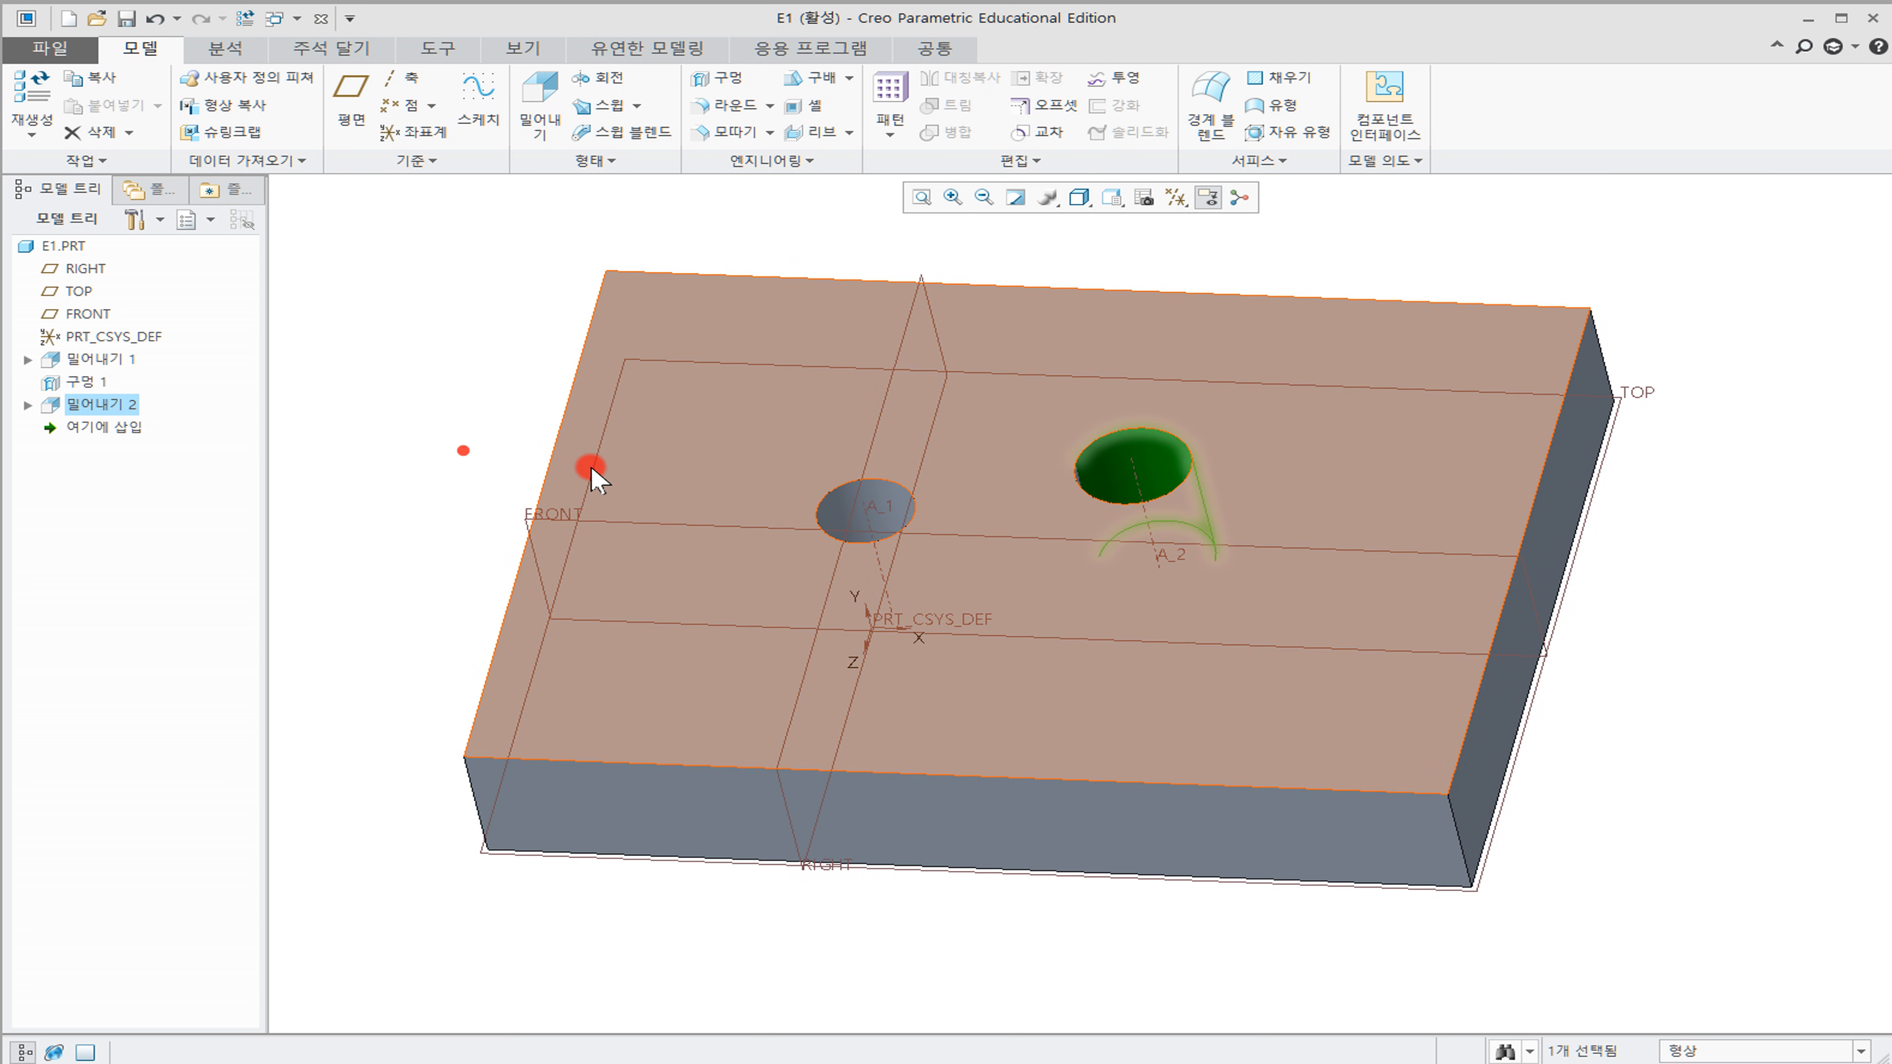
{"action": "left_click", "coordinate": [456, 443]}
{"action": "left_click", "coordinate": [864, 501]}
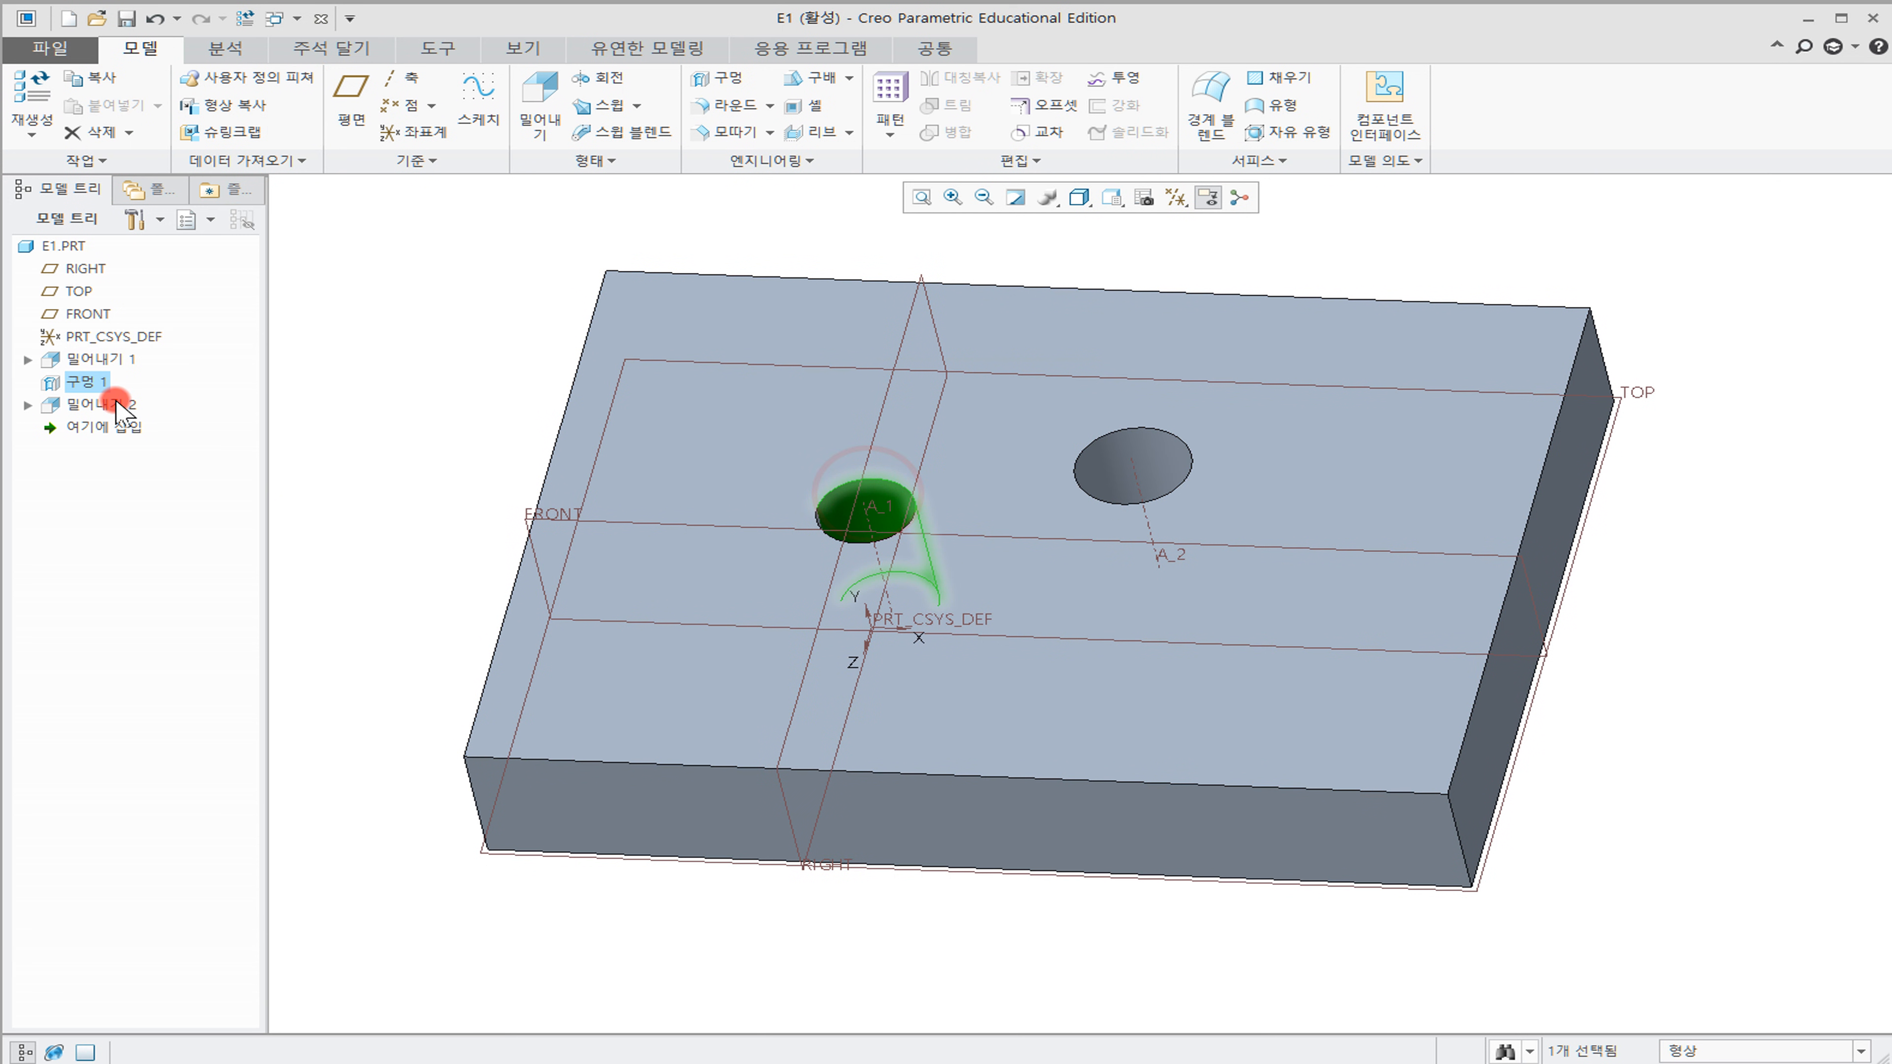
Redefine the hole feature as a standard ISO hole with thread size M8x1.25
{"action": "right_click", "coordinate": [86, 381]}
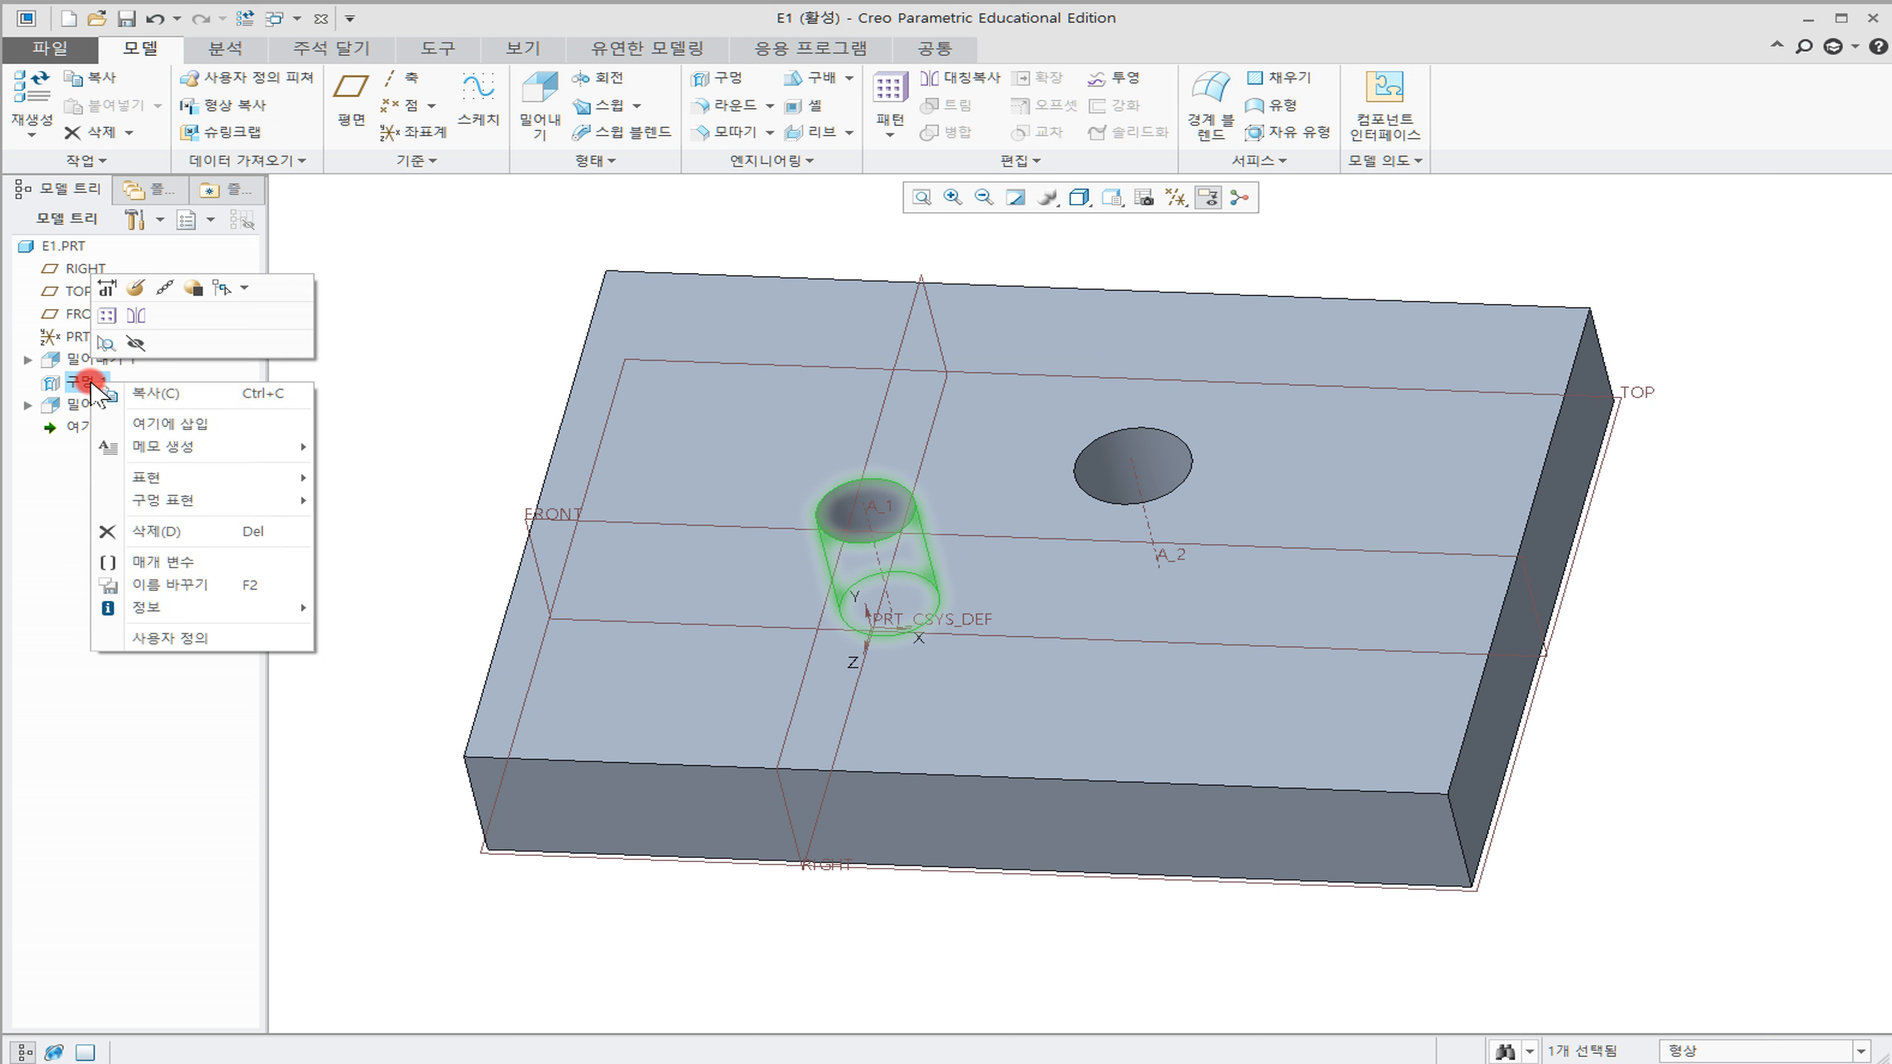
{"action": "left_click", "coordinate": [129, 317]}
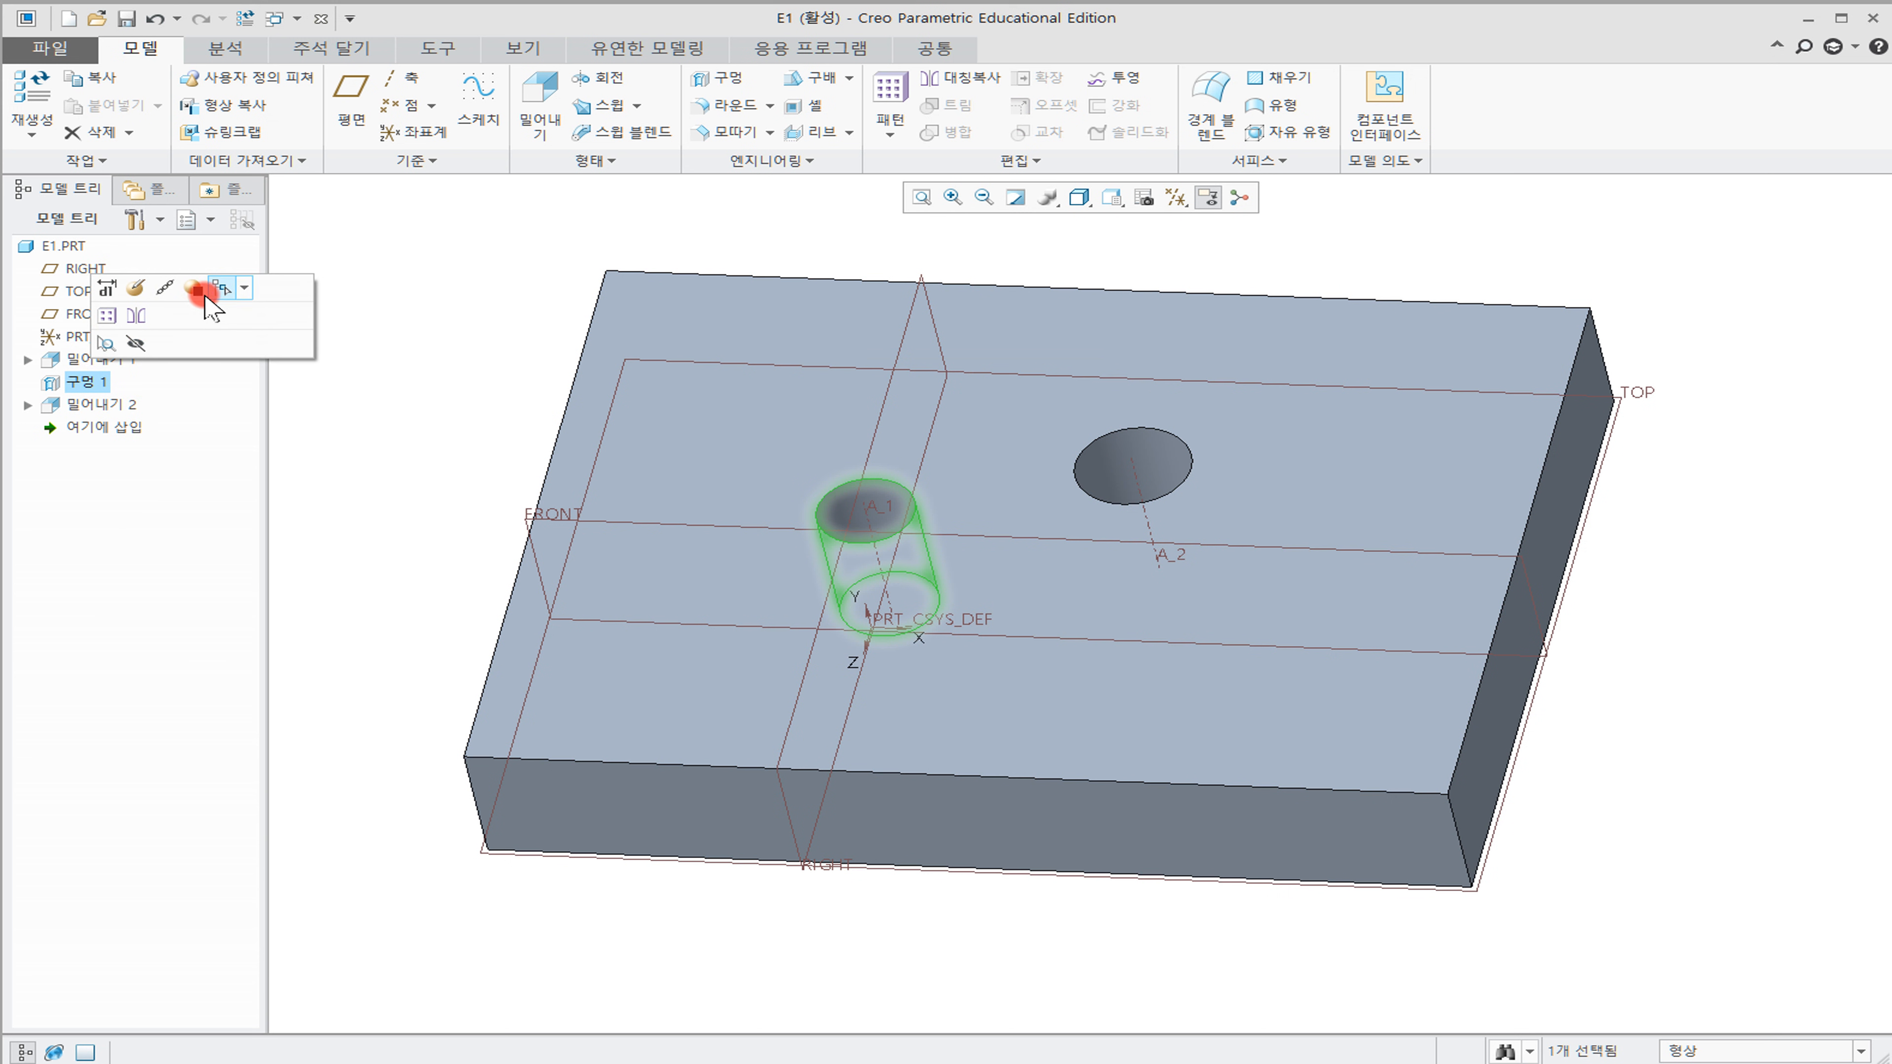
{"action": "left_click", "coordinate": [135, 289]}
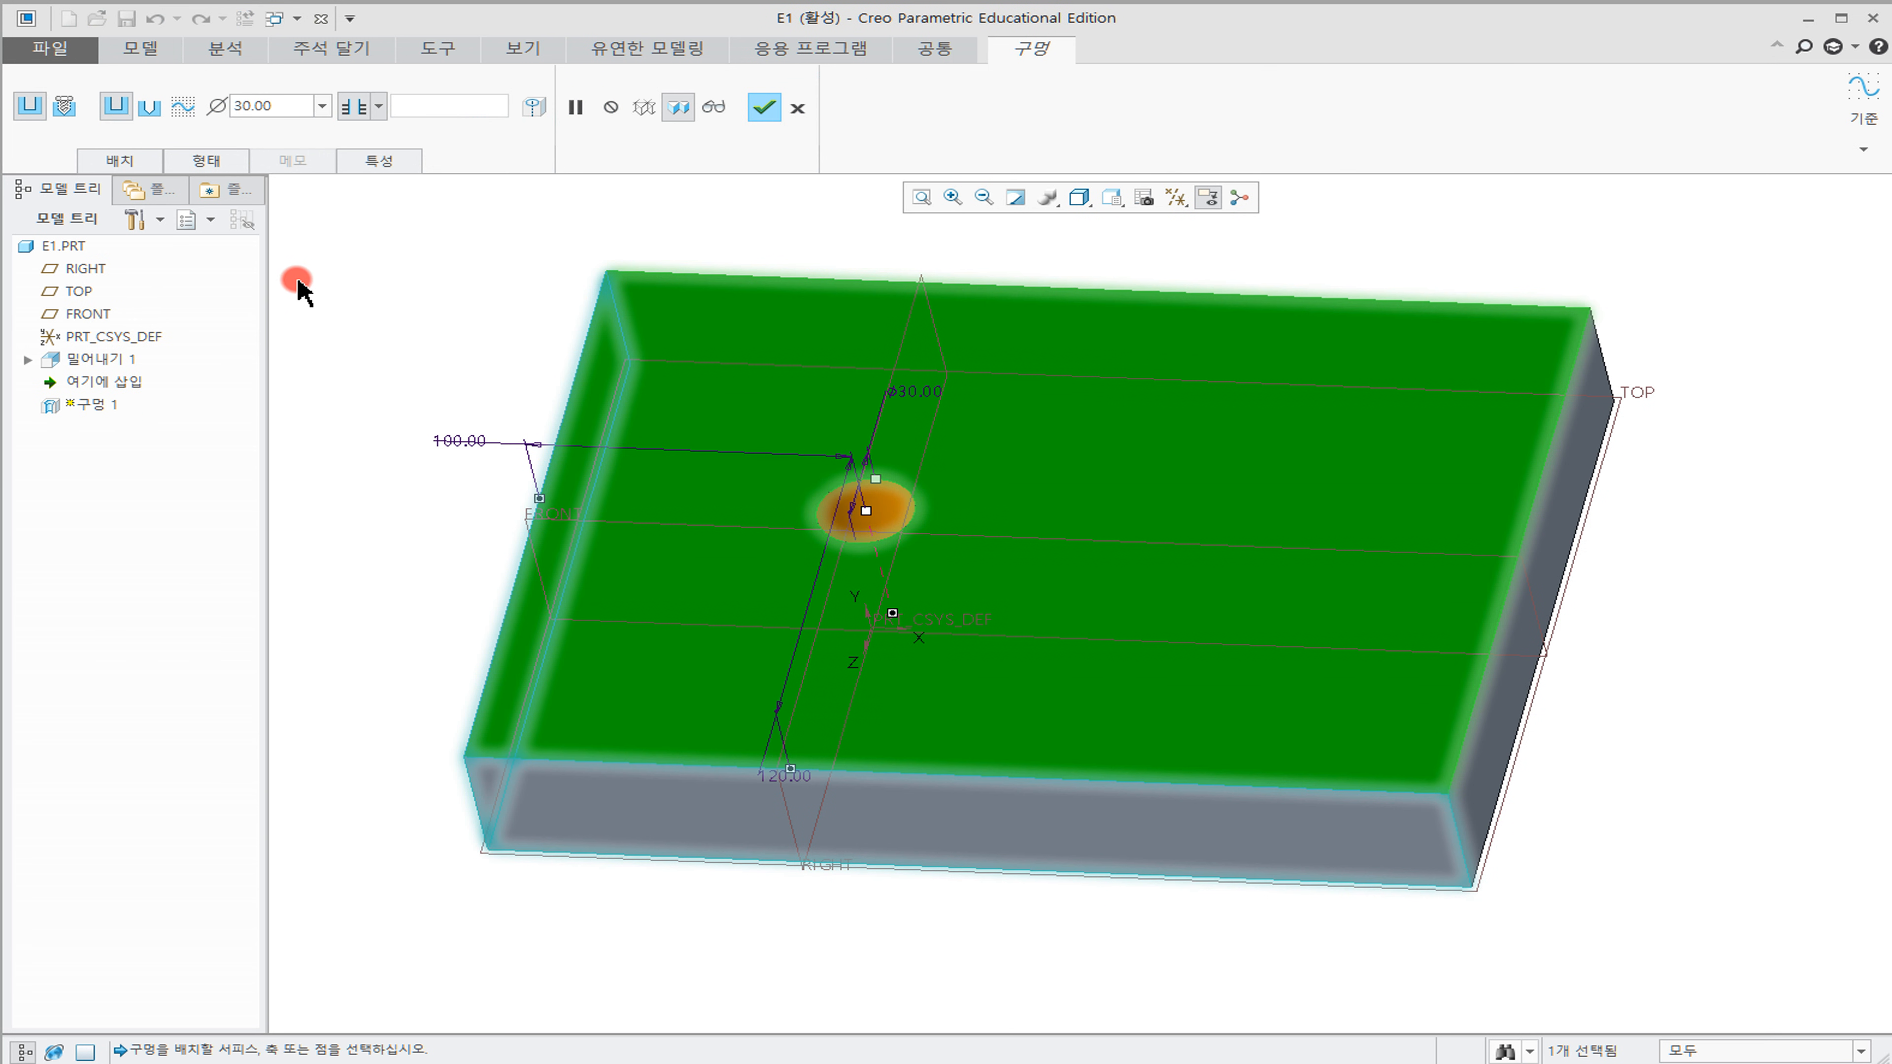
{"action": "left_click", "coordinate": [61, 106]}
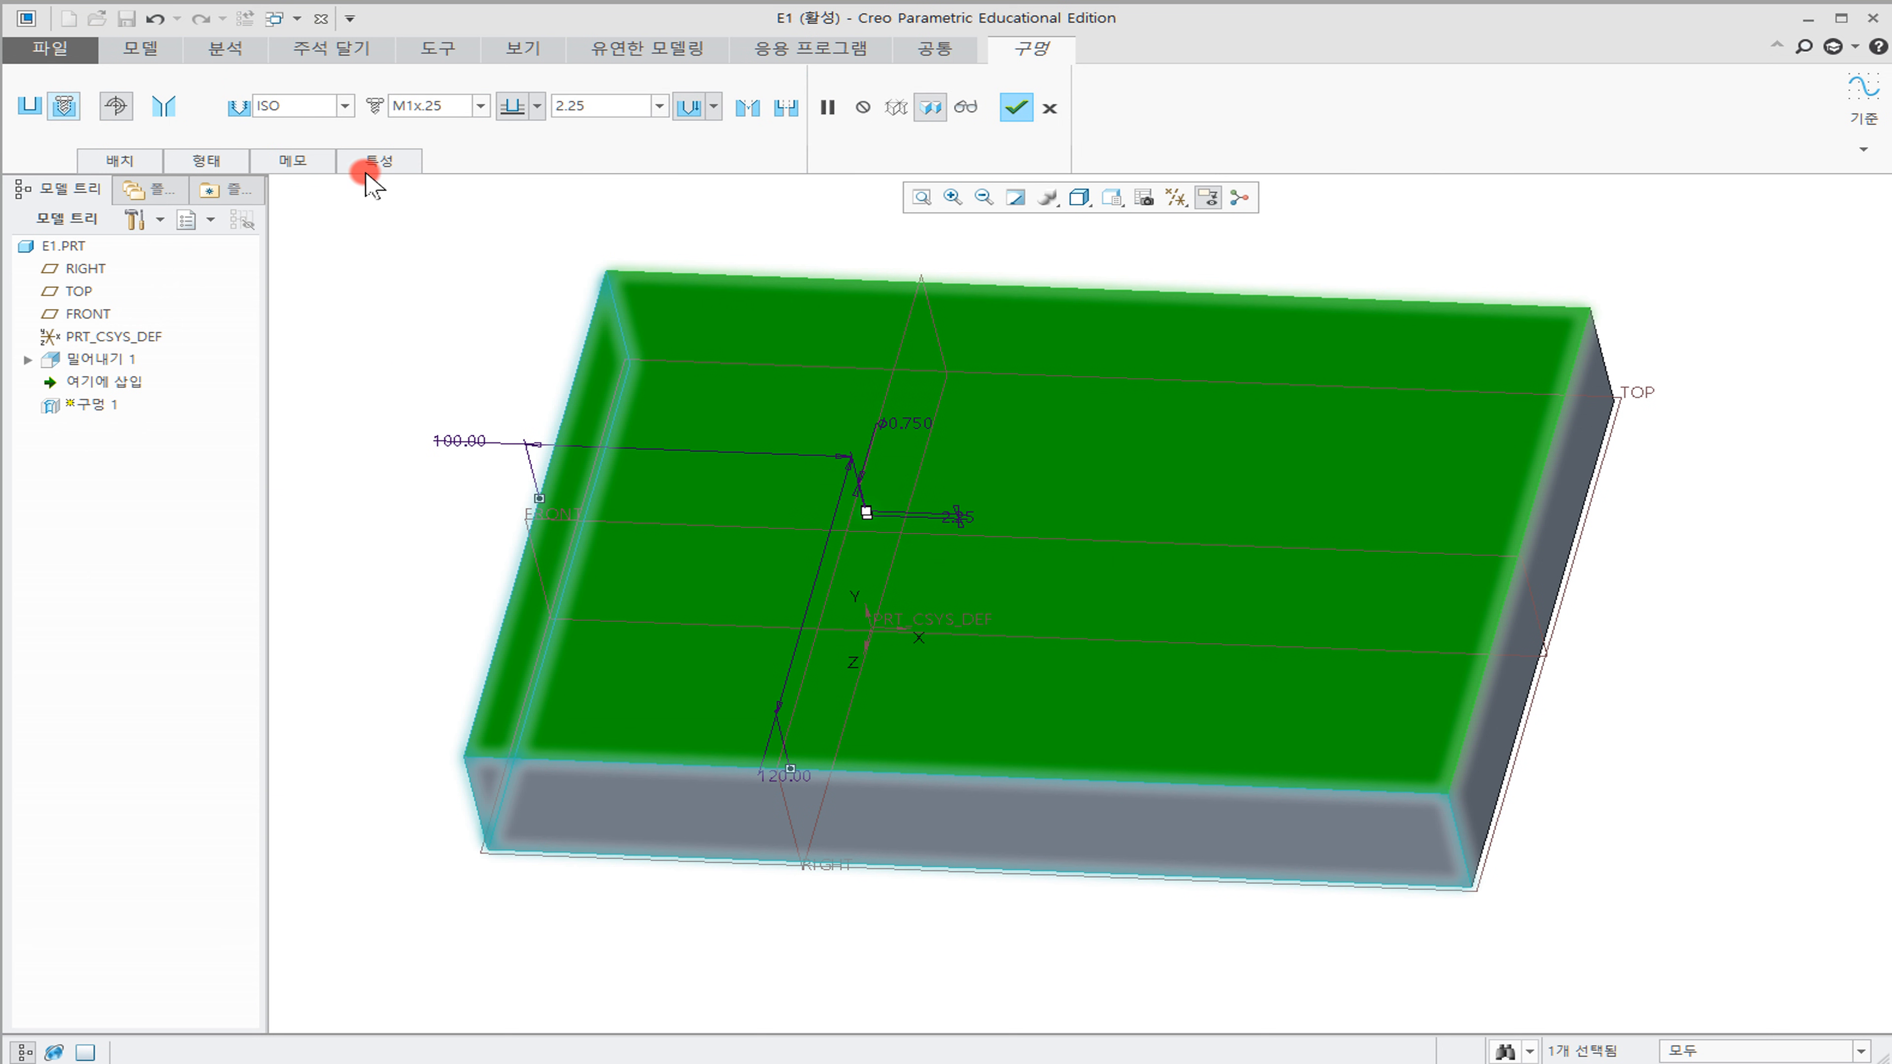
{"action": "left_click", "coordinate": [480, 106]}
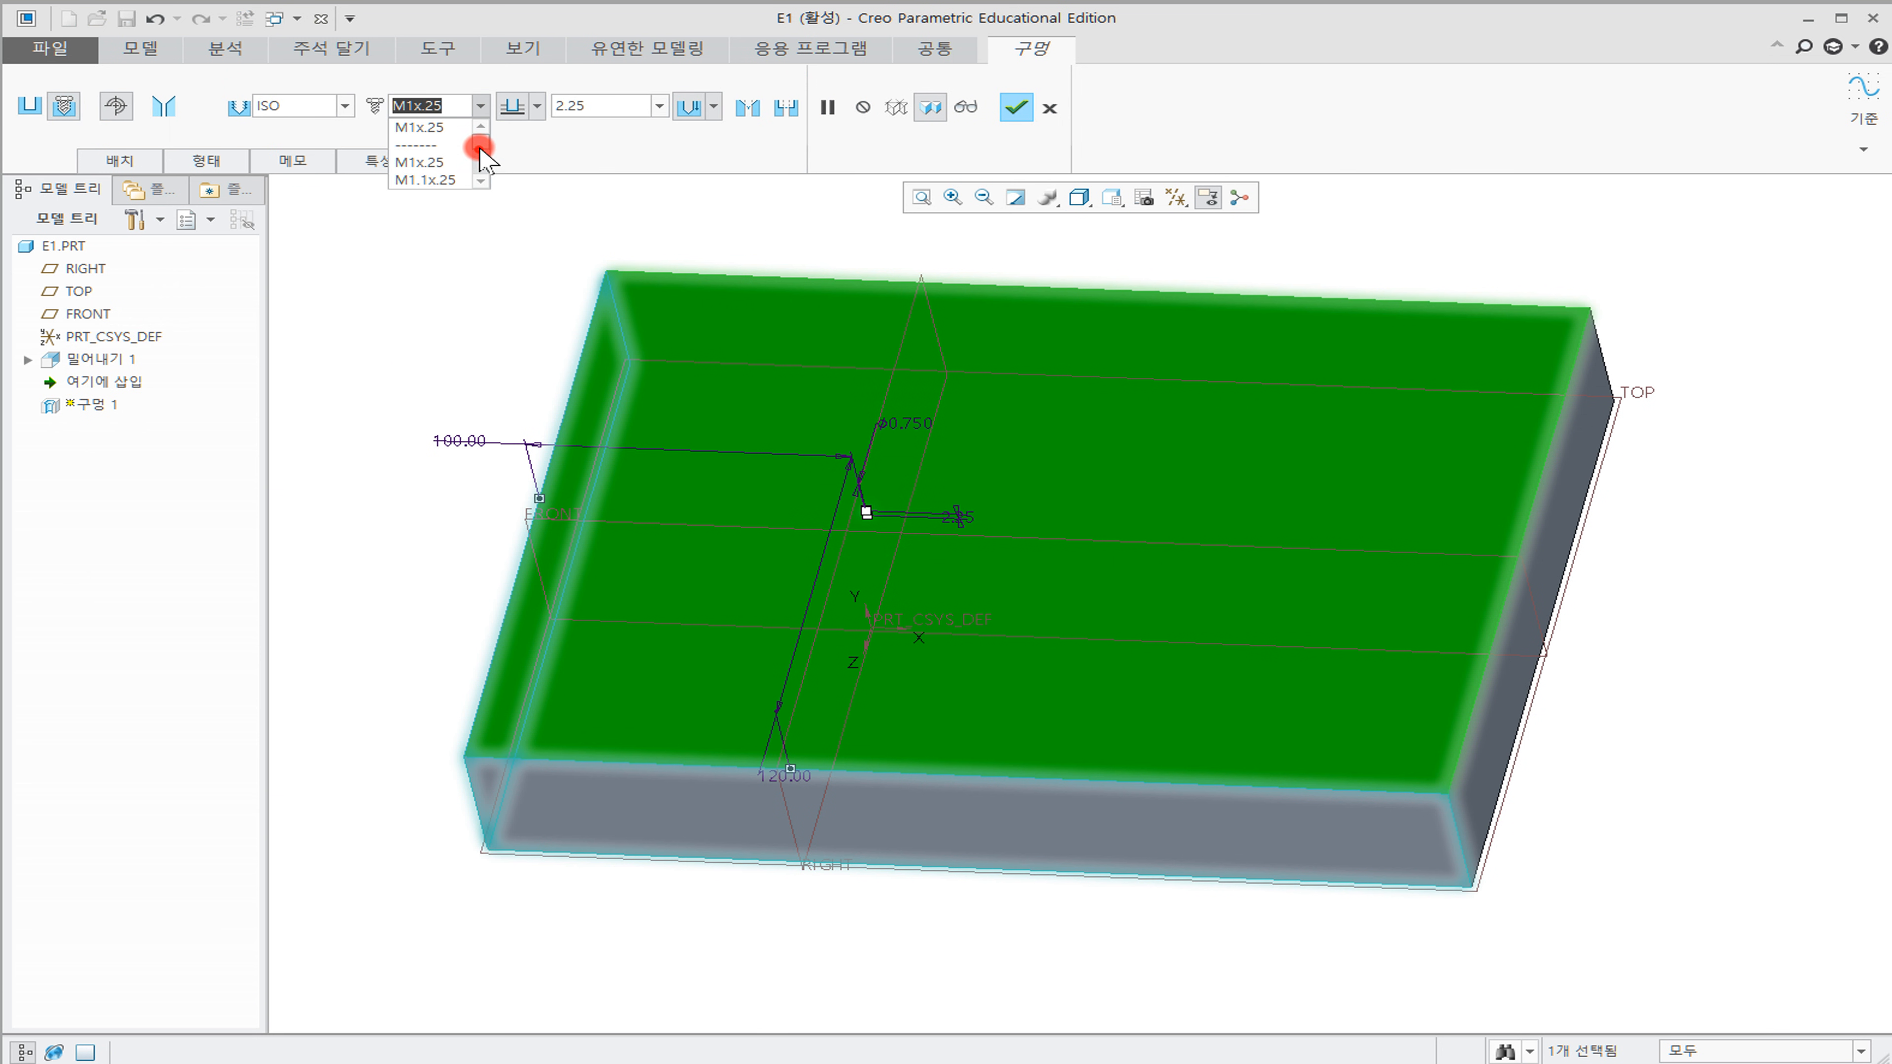
{"action": "left_click", "coordinate": [435, 181]}
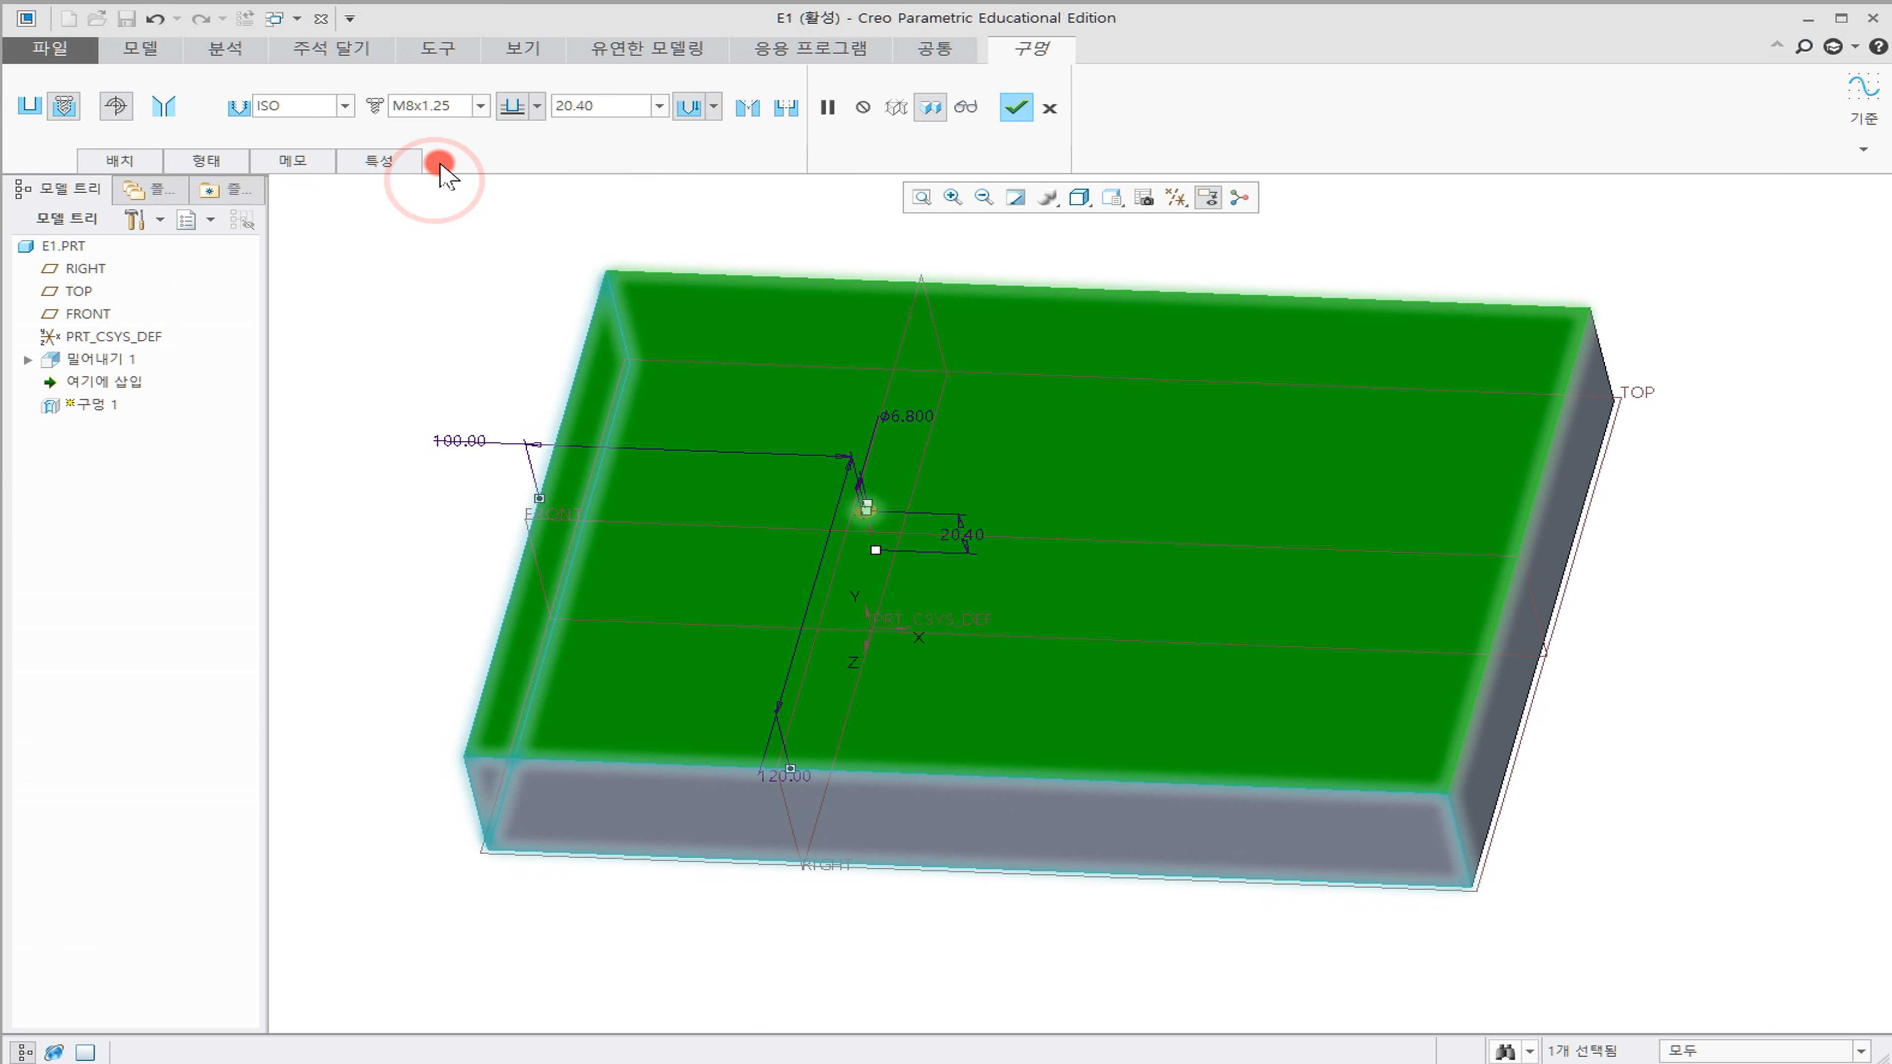
Change the standard hole's thread size to M25x1.5
{"action": "left_click", "coordinate": [483, 110]}
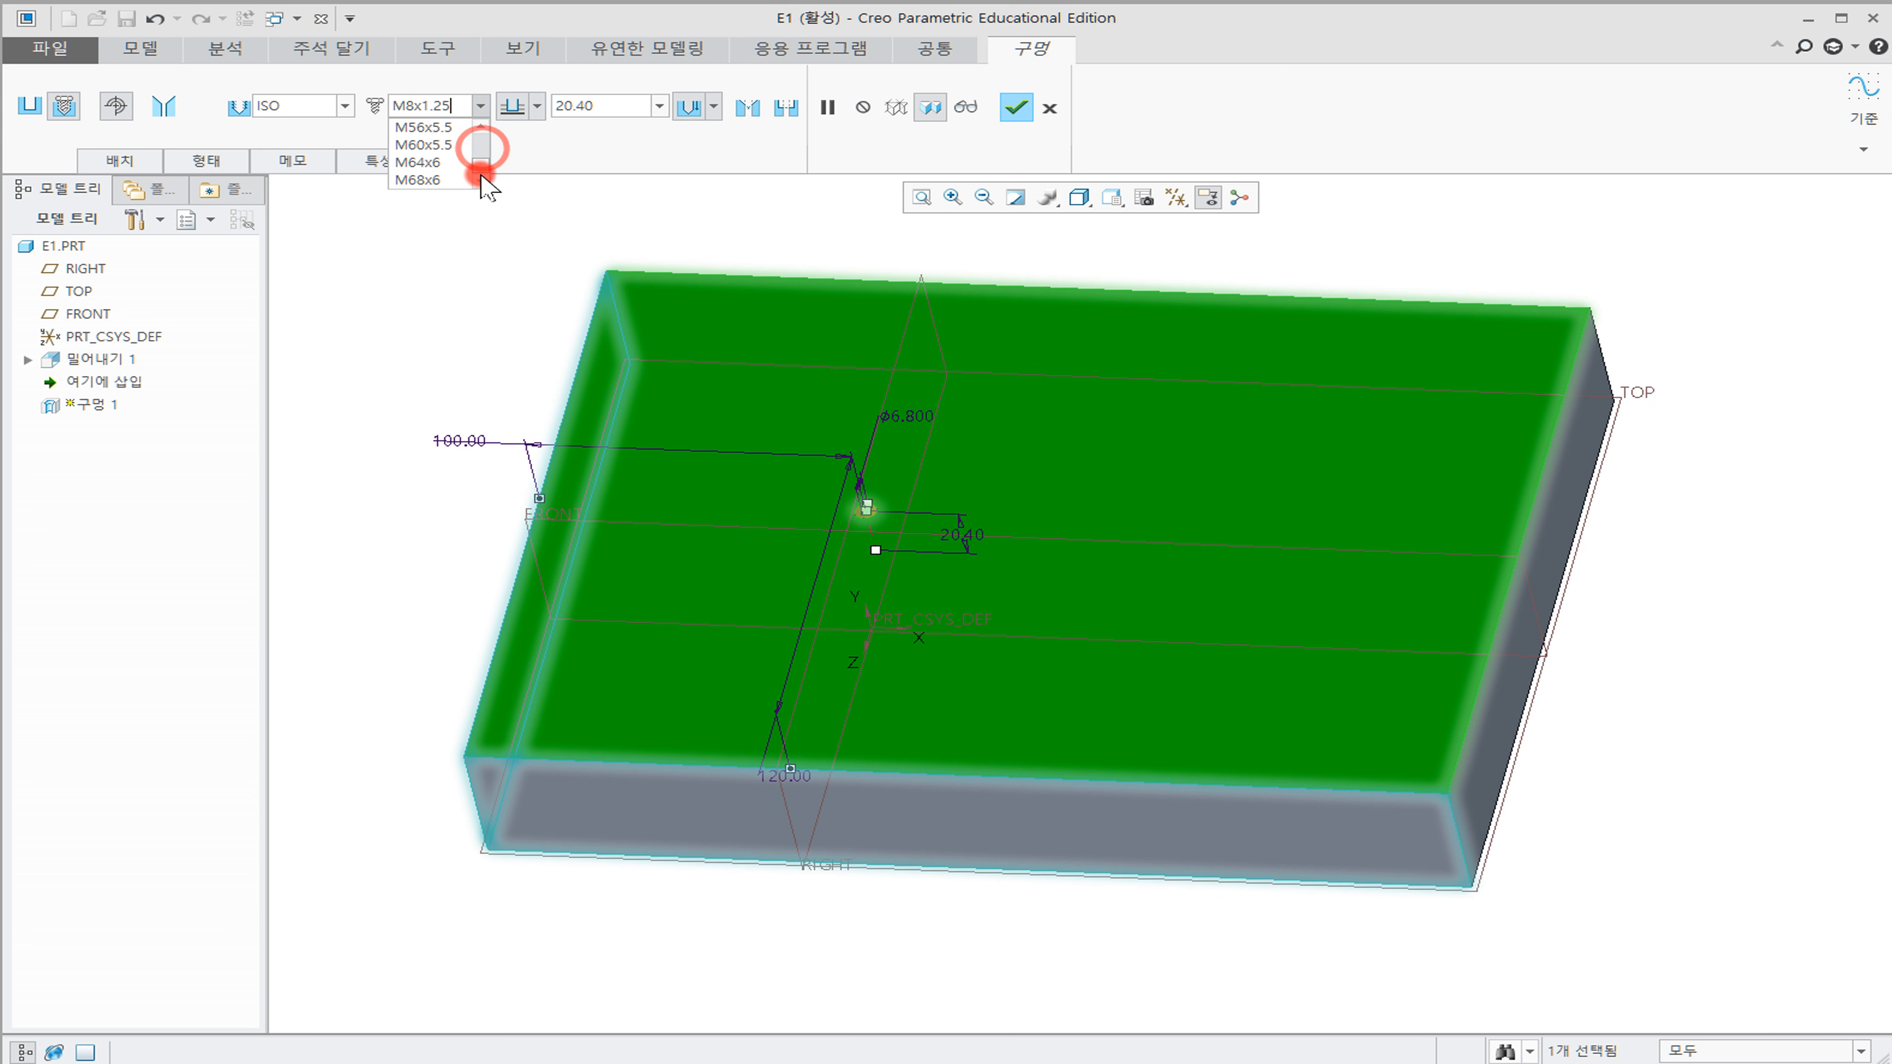
{"action": "left_click_drag", "start_coordinate": [480, 167], "coordinate": [482, 165]}
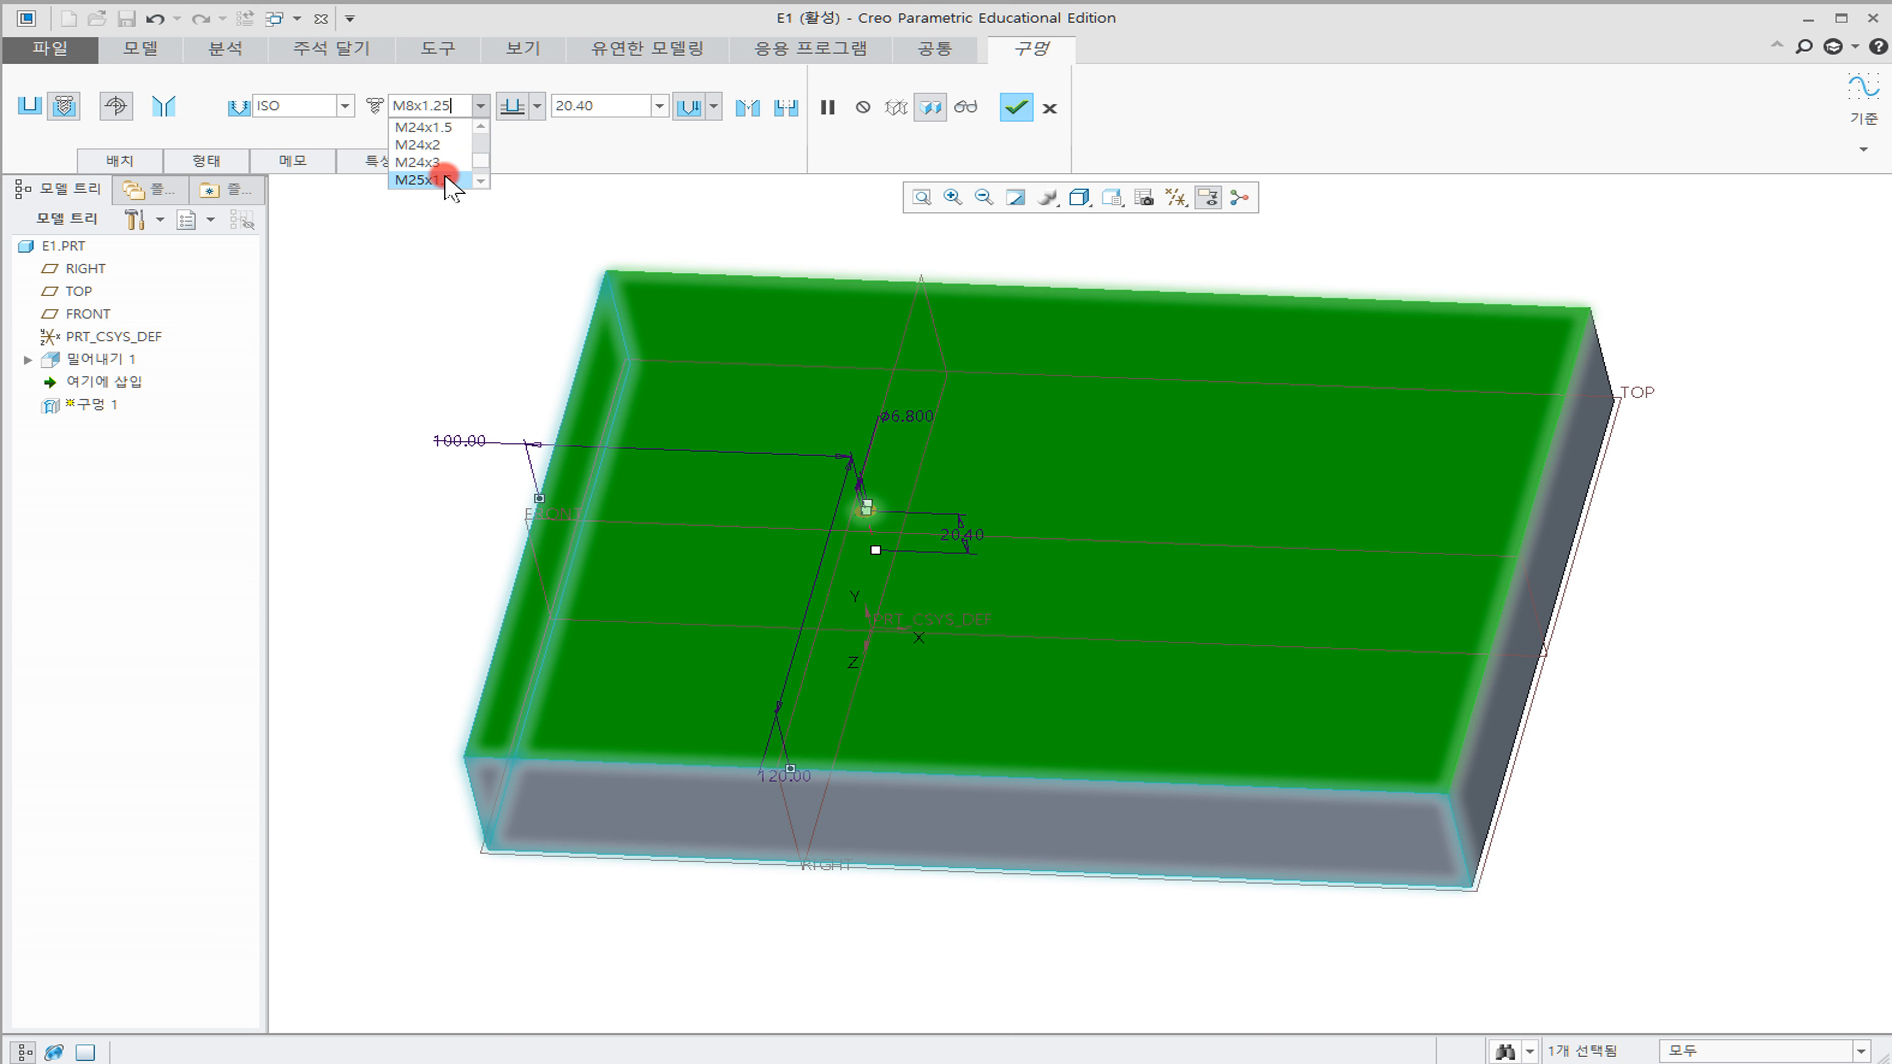
{"action": "left_click", "coordinate": [426, 155]}
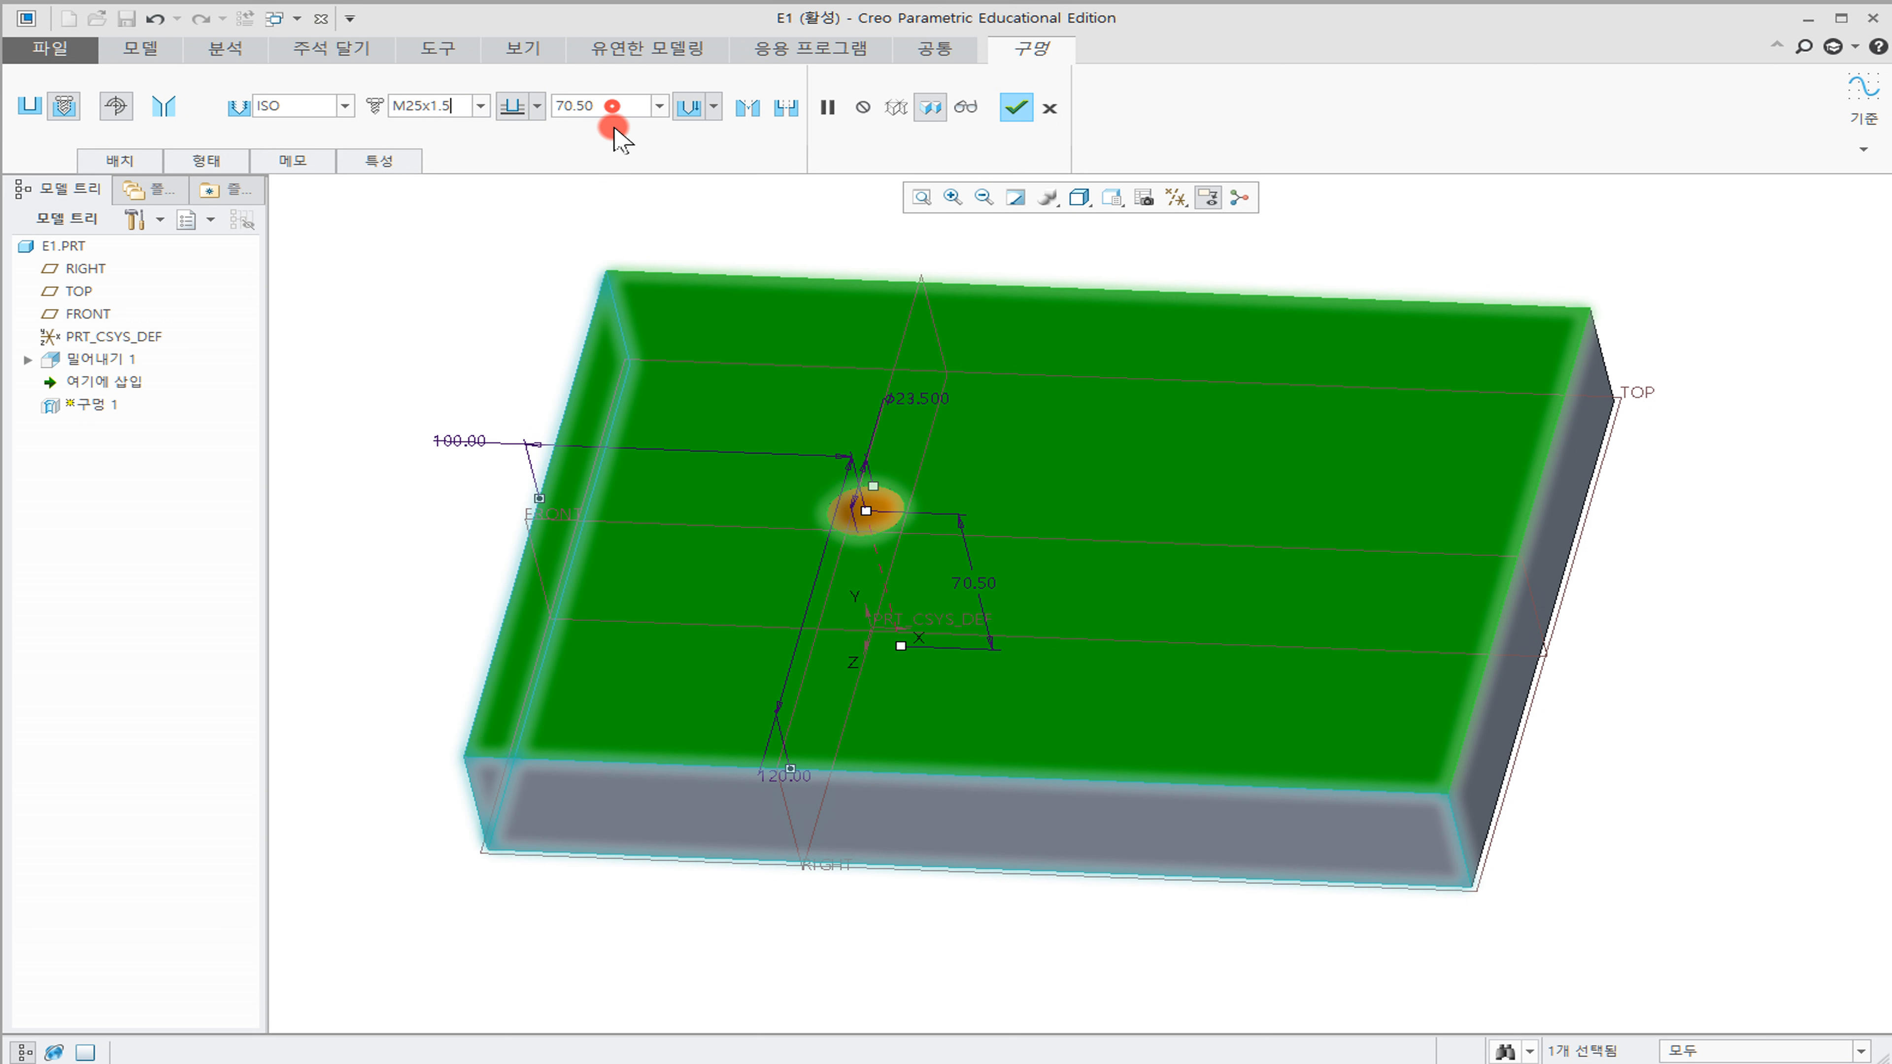
Set the threaded hole's drill depth to 50 mm and reduce it to 30 mm, checking the bore in the block each time
{"action": "double_click", "coordinate": [609, 105]}
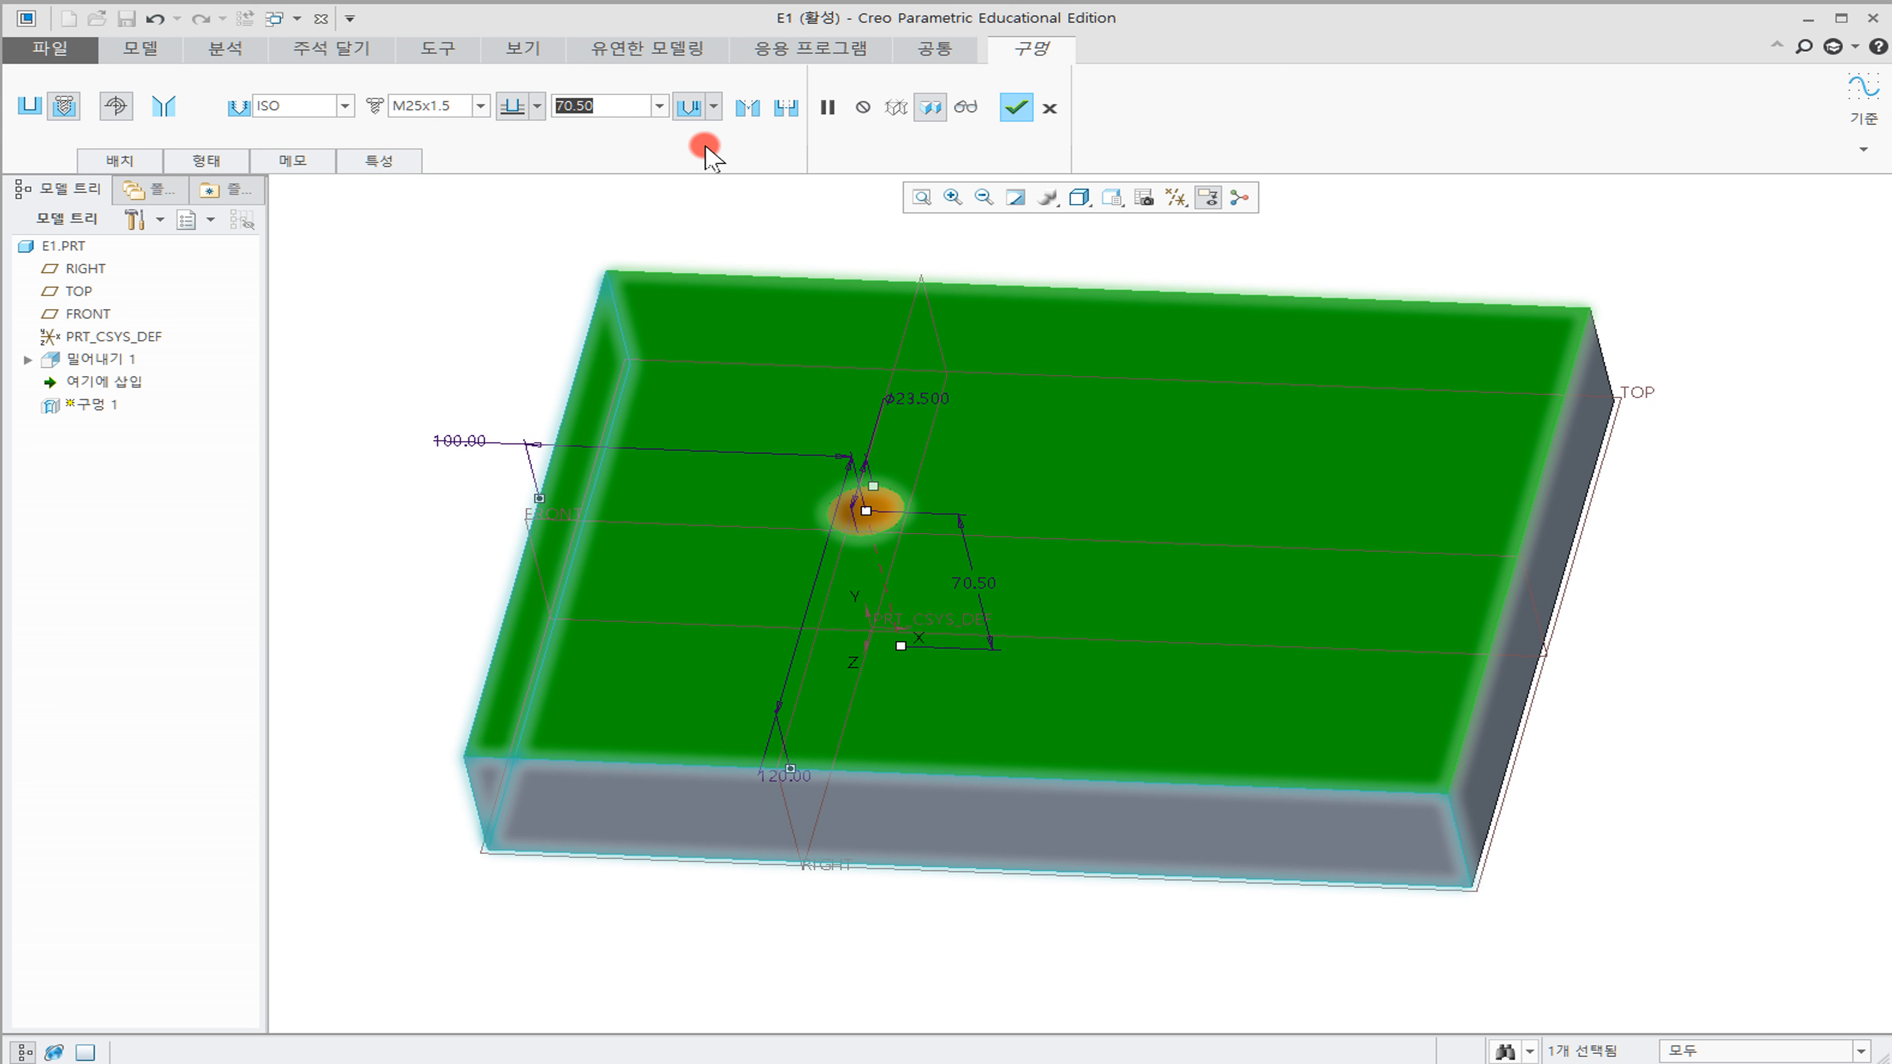
{"action": "type", "text": "50"}
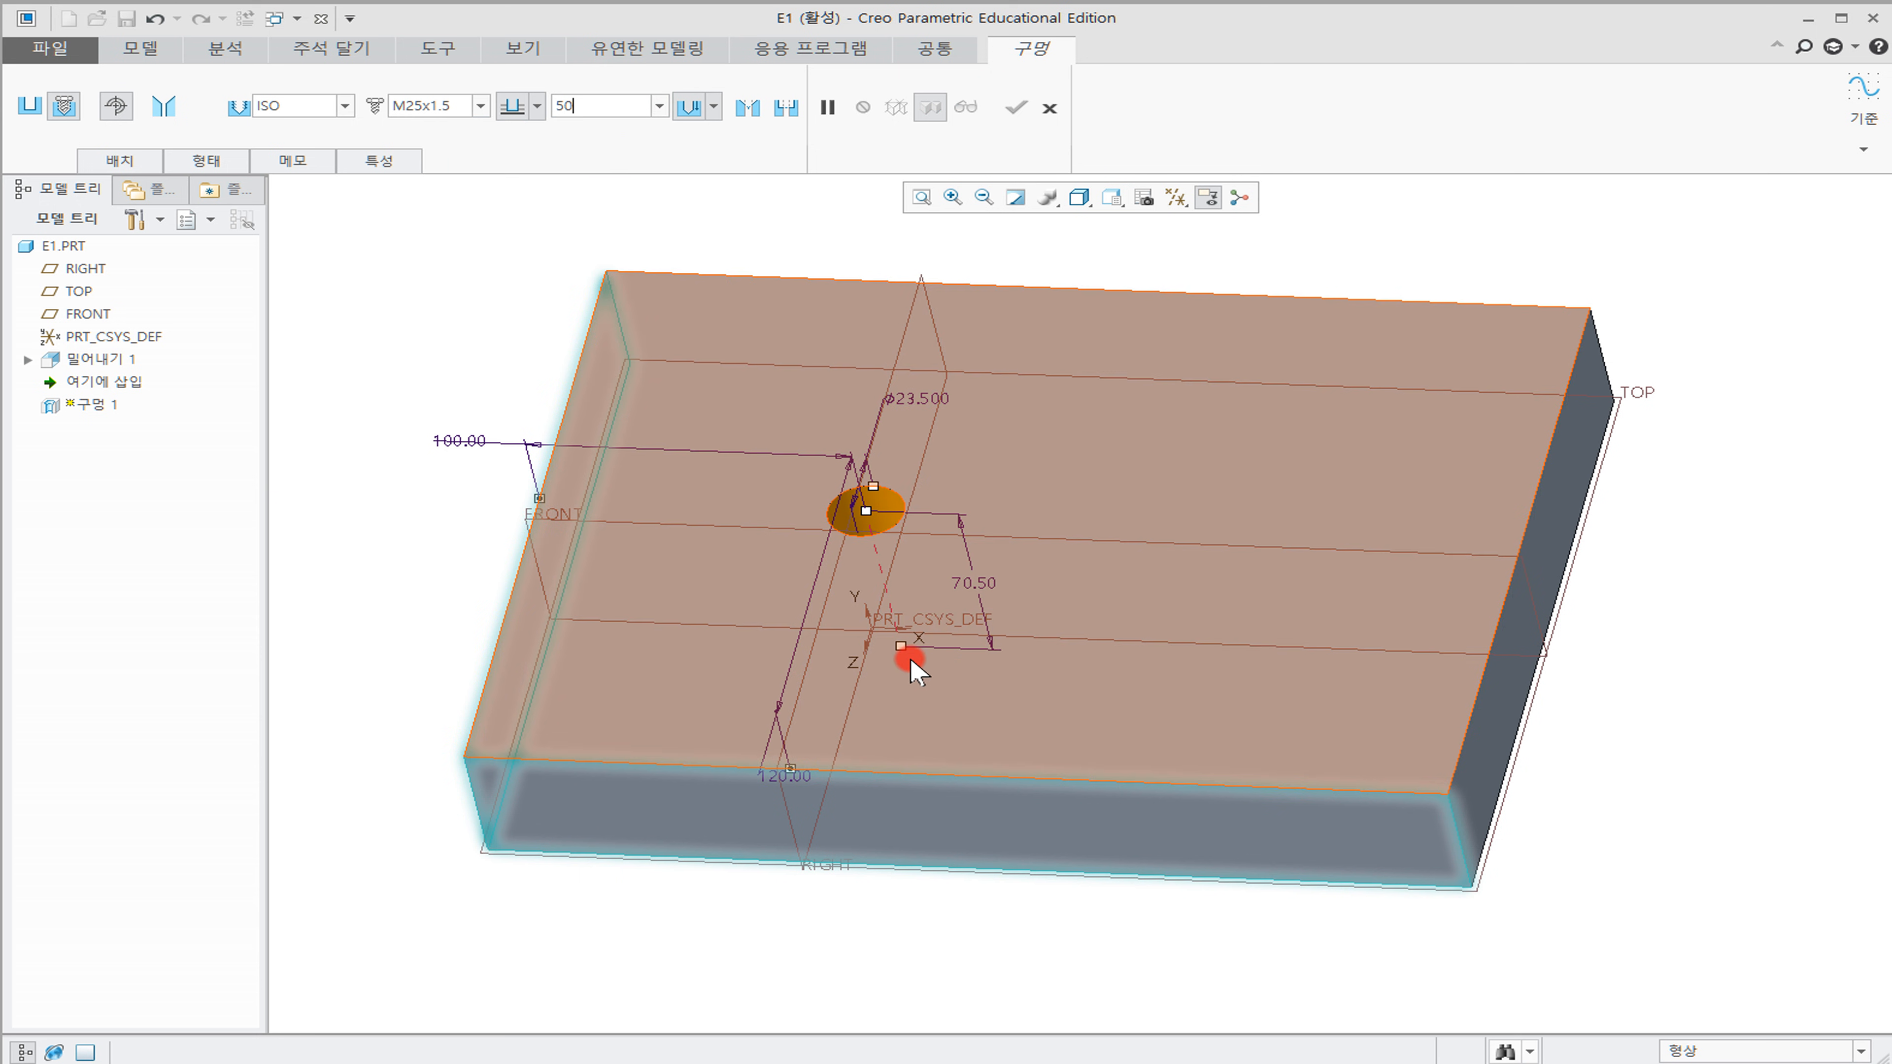
{"action": "key", "text": "Return"}
{"action": "middle_click_drag", "start_coordinate": [977, 523], "coordinate": [980, 589]}
{"action": "double_click", "coordinate": [598, 106]}
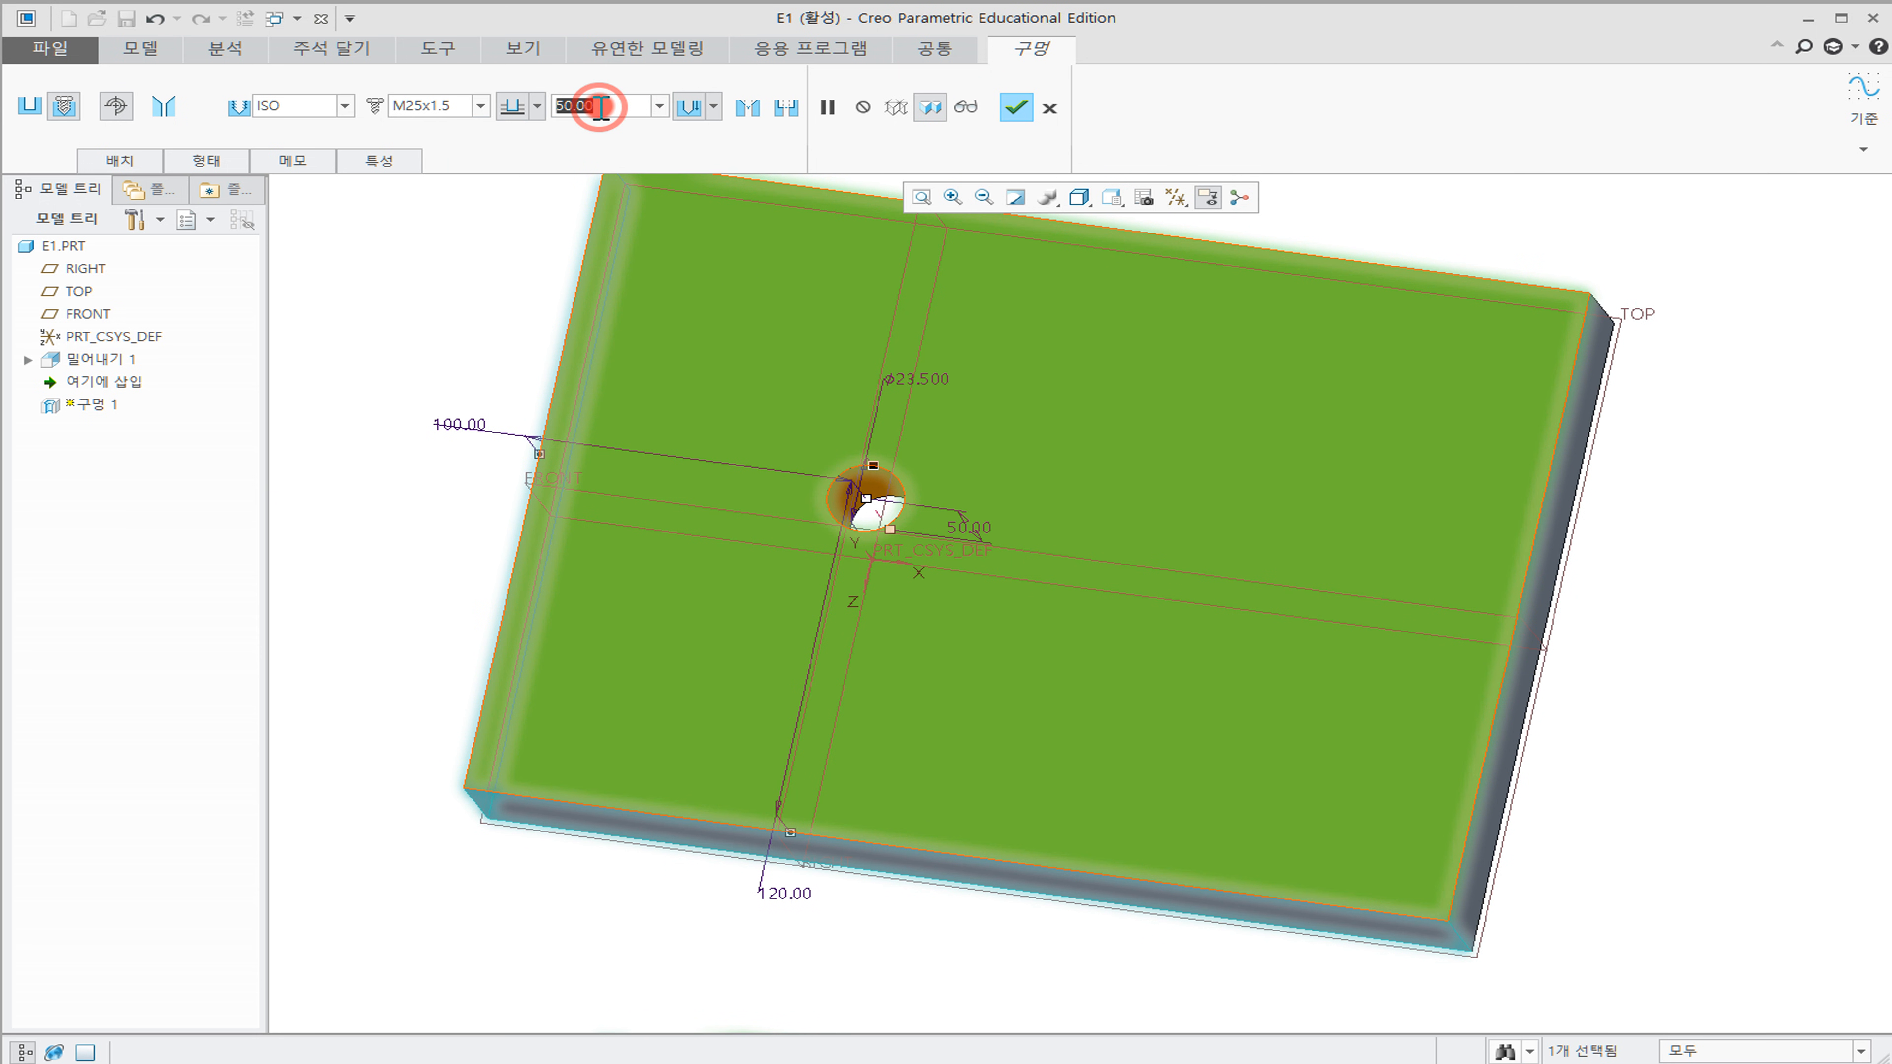
{"action": "type", "text": "30"}
{"action": "key", "text": "Return"}
{"action": "mouse_move", "coordinate": [1110, 591]}
{"action": "middle_mouse_down"}
{"action": "mouse_move", "coordinate": [1106, 308]}
{"action": "mouse_move", "coordinate": [1106, 562]}
{"action": "middle_mouse_up"}
Try a counterbore on the threaded hole, examine its shape dimensions, and cancel the hole redefinition
{"action": "left_click", "coordinate": [943, 104]}
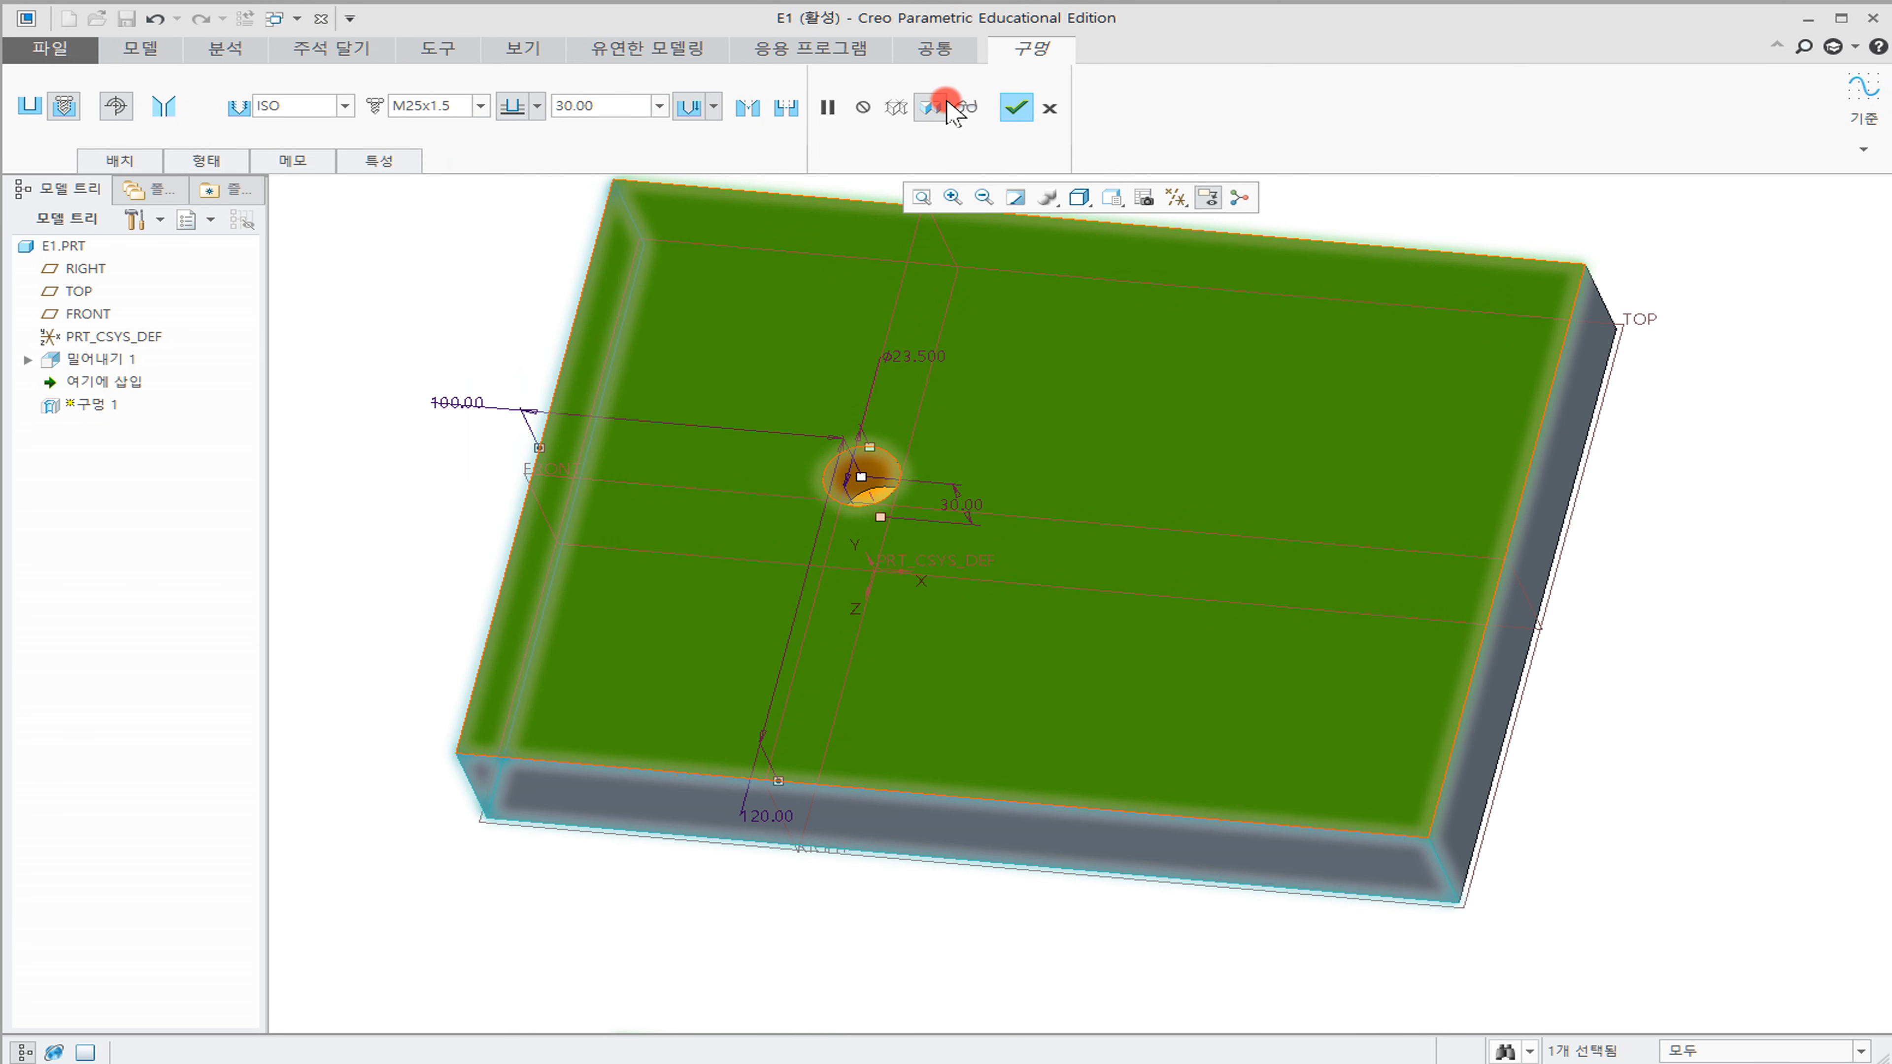
{"action": "left_click", "coordinate": [783, 109]}
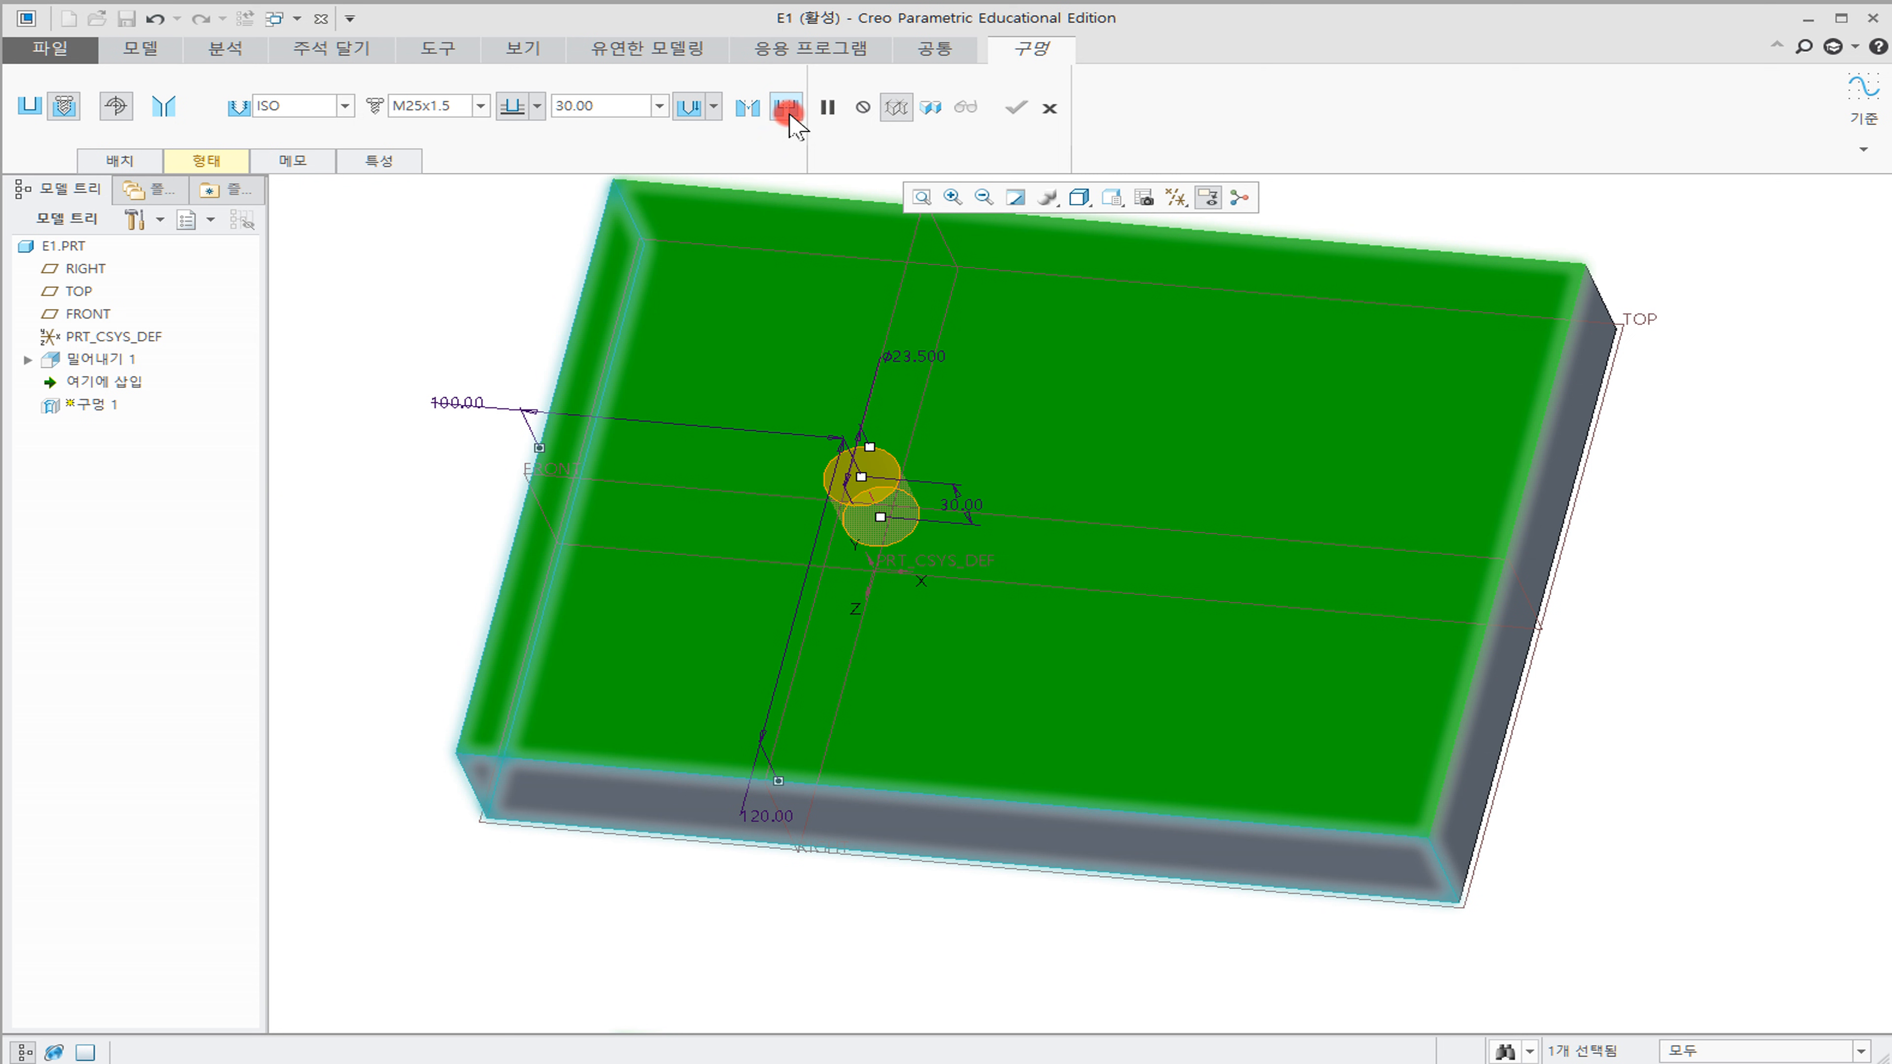
{"action": "left_click", "coordinate": [217, 163]}
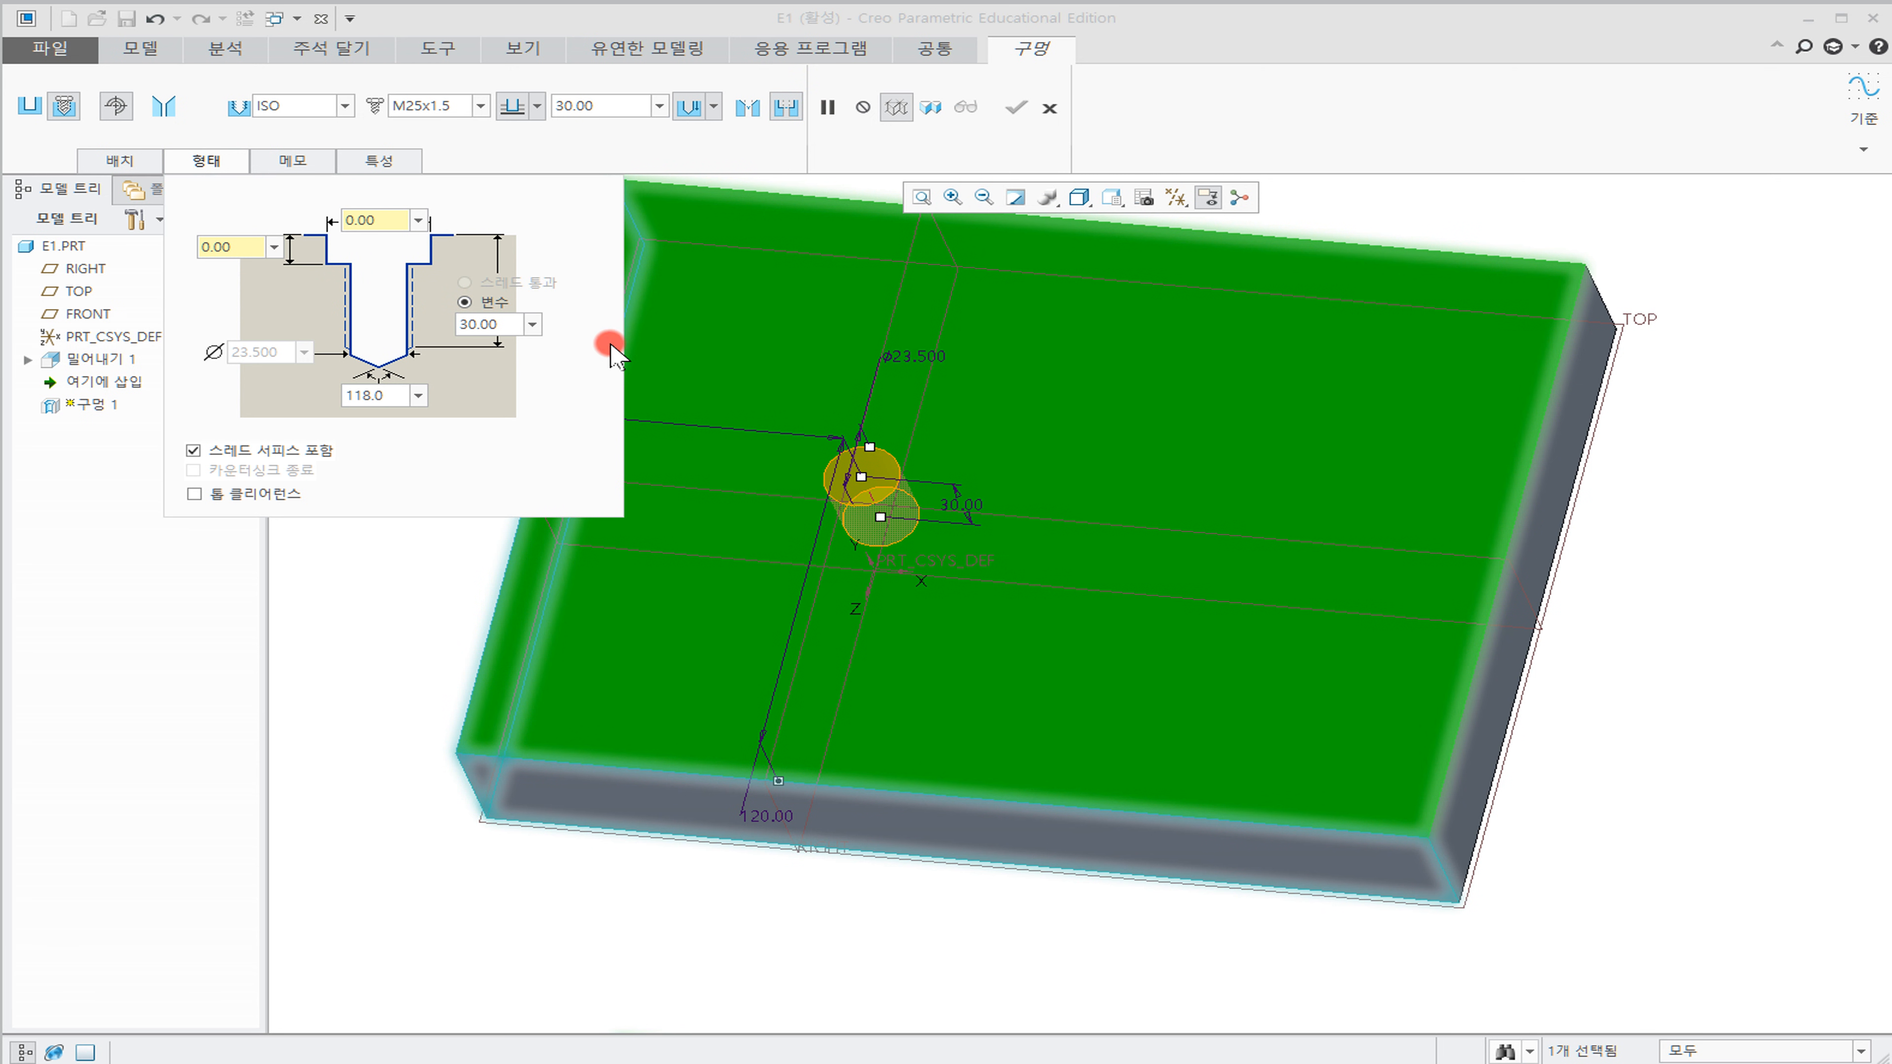
{"action": "left_click", "coordinate": [1041, 112]}
{"action": "left_click", "coordinate": [532, 579]}
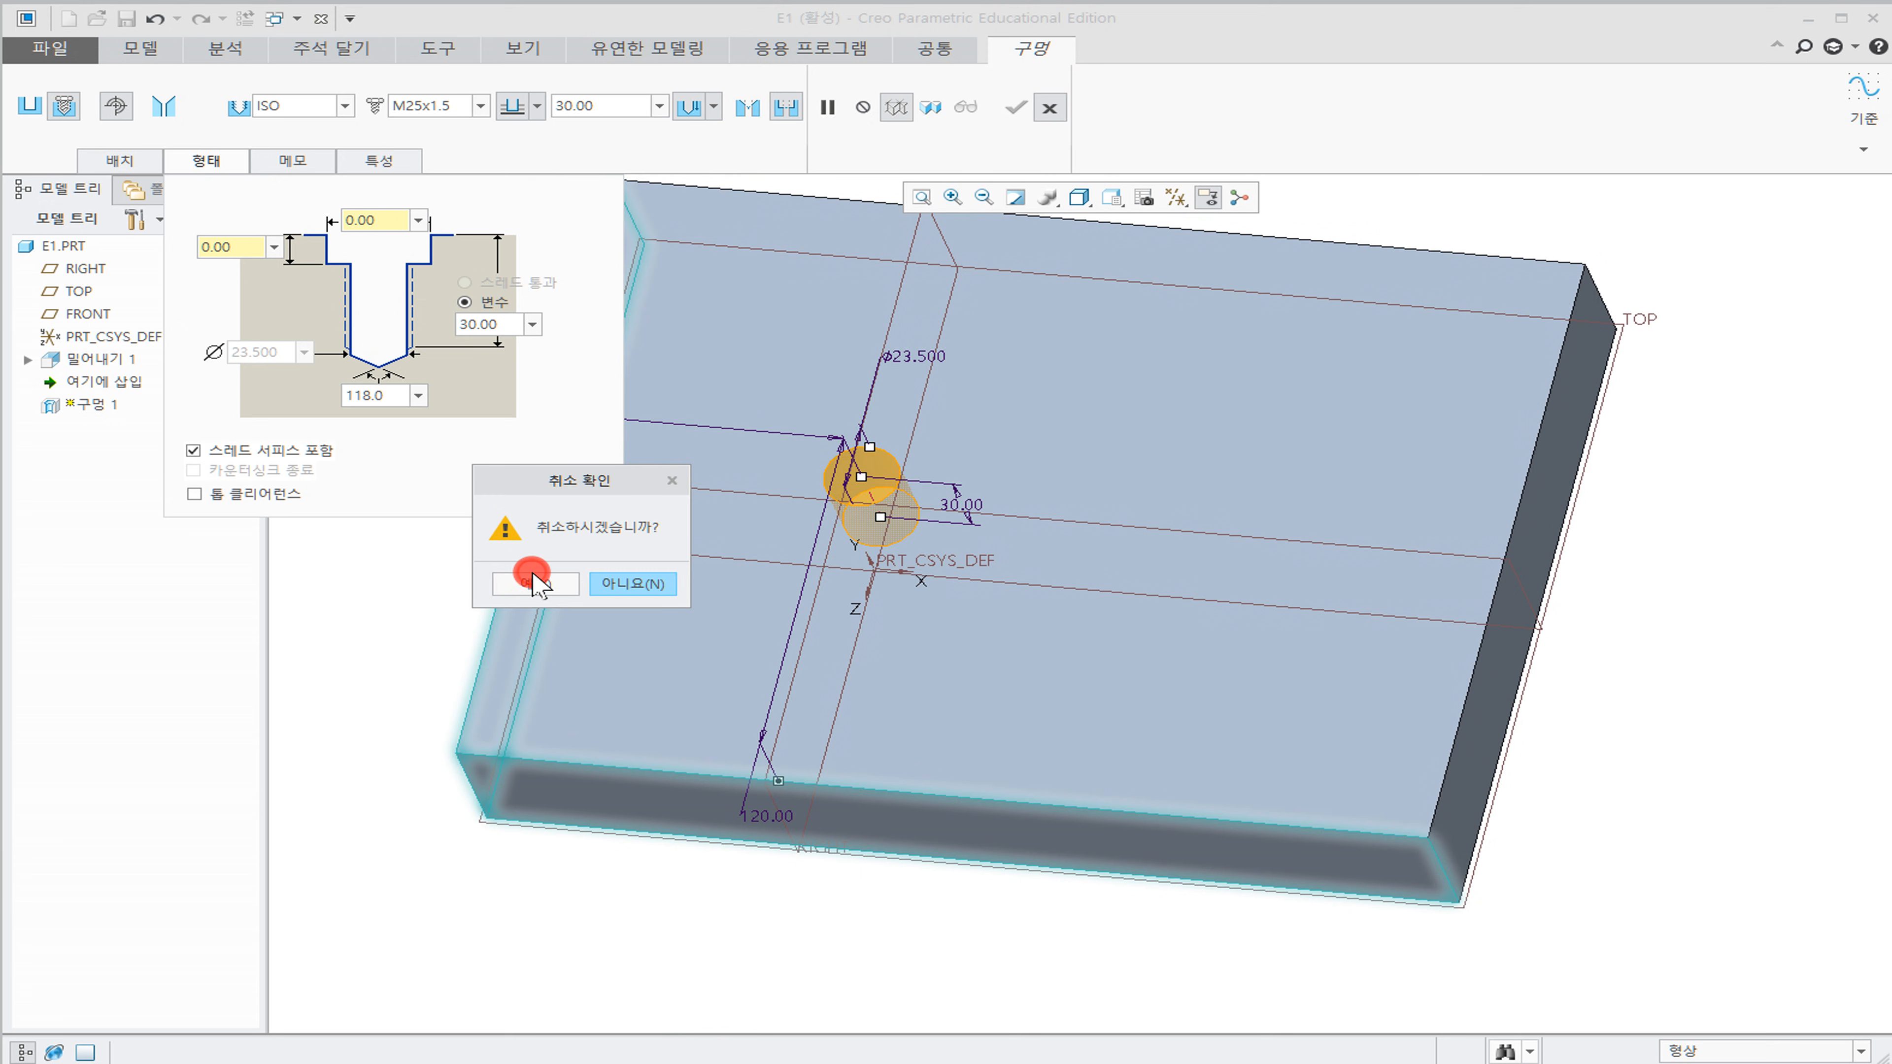
Inspect the block with both through openings, clear the selection, and close the part window
{"action": "mouse_move", "coordinate": [454, 563]}
{"action": "middle_mouse_down"}
{"action": "mouse_move", "coordinate": [473, 355]}
{"action": "mouse_move", "coordinate": [422, 453]}
{"action": "mouse_move", "coordinate": [444, 507]}
{"action": "middle_mouse_up"}
{"action": "left_click", "coordinate": [1241, 570]}
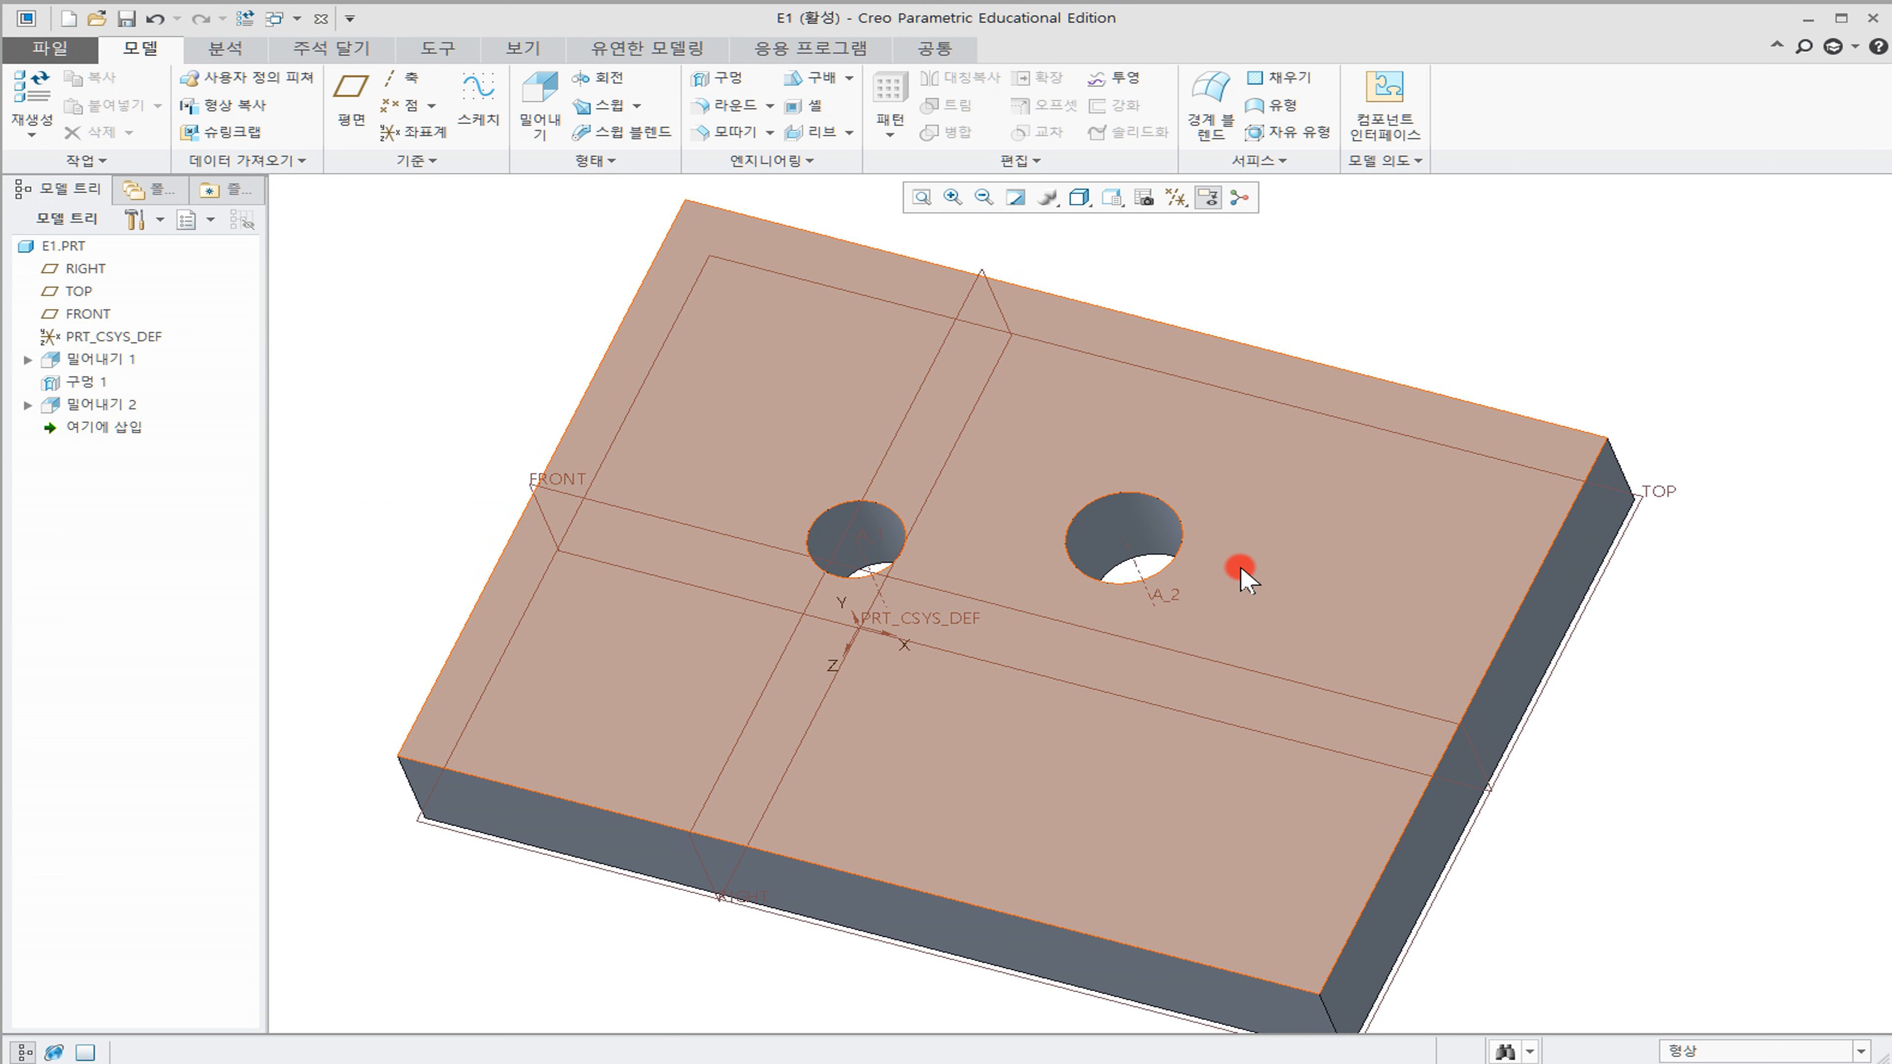
{"action": "left_click", "coordinate": [549, 361]}
{"action": "left_click", "coordinate": [296, 16]}
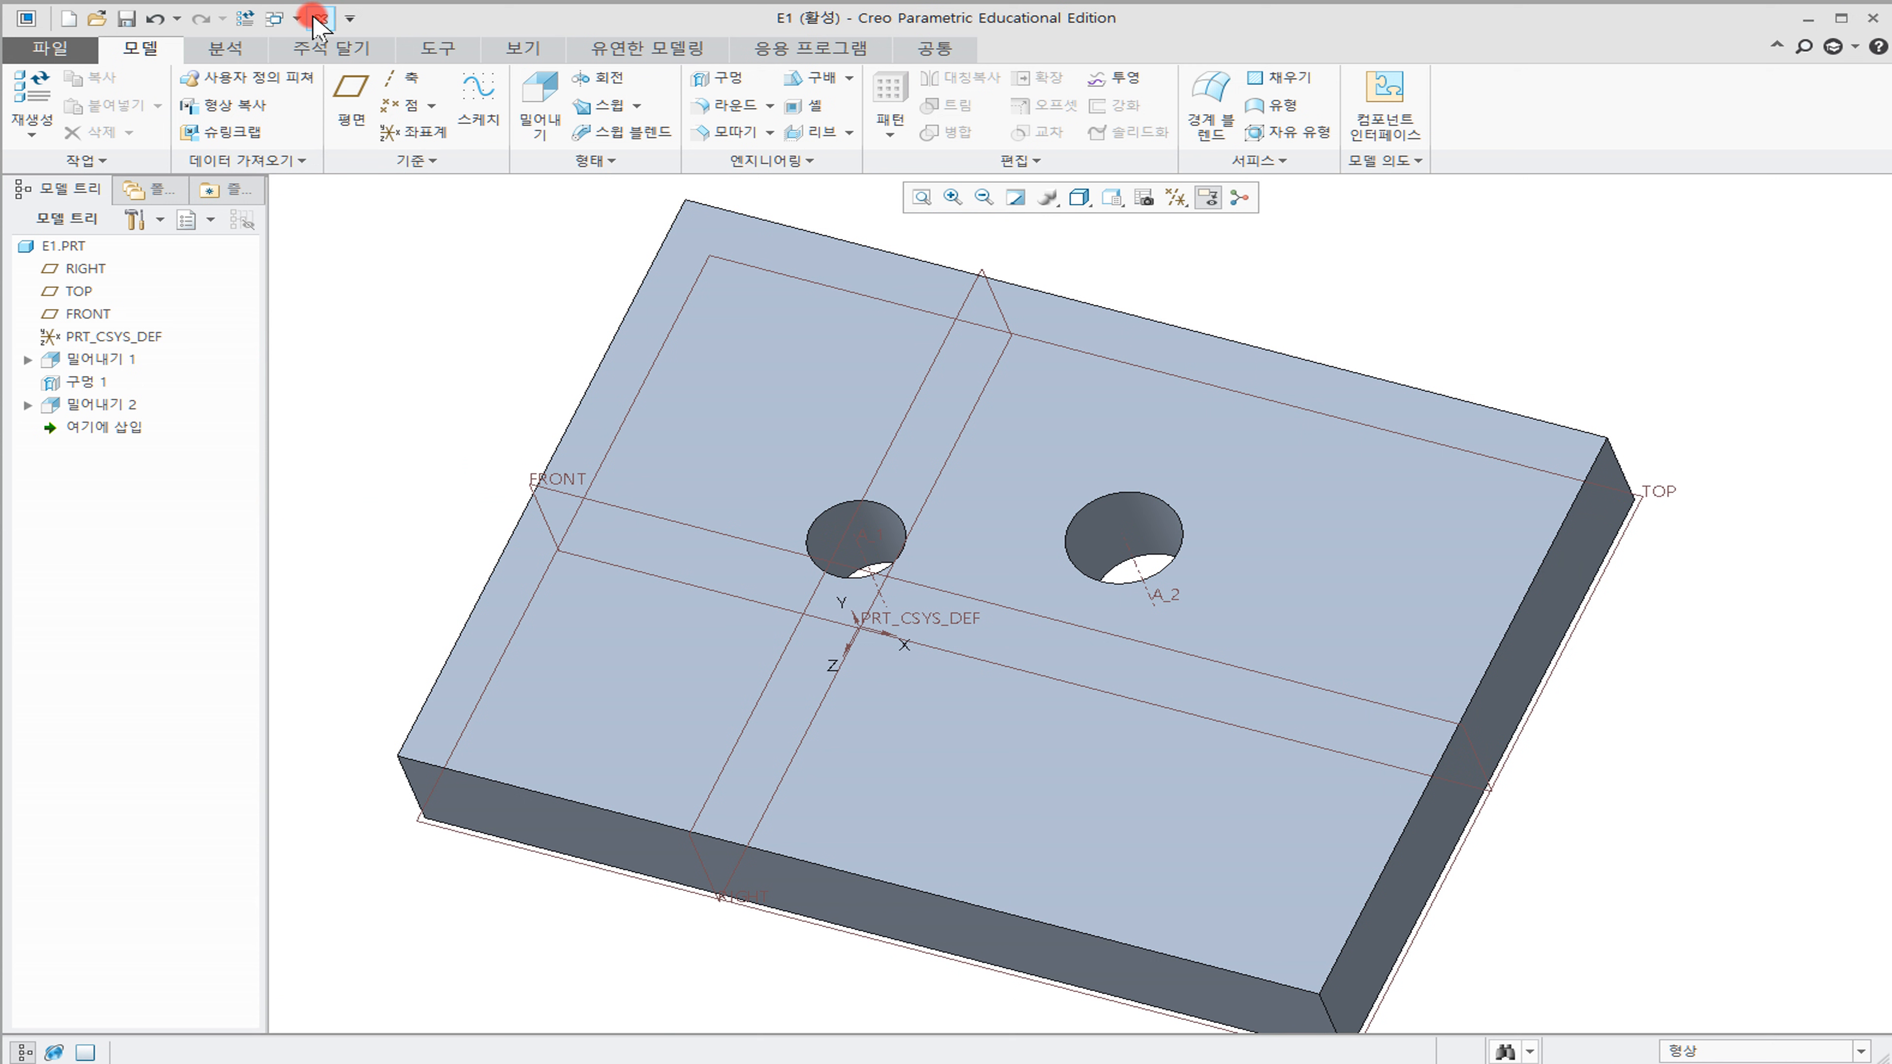
{"action": "middle_click_drag", "start_coordinate": [568, 324], "coordinate": [655, 198]}
{"action": "left_click", "coordinate": [669, 129]}
{"action": "left_click", "coordinate": [607, 161]}
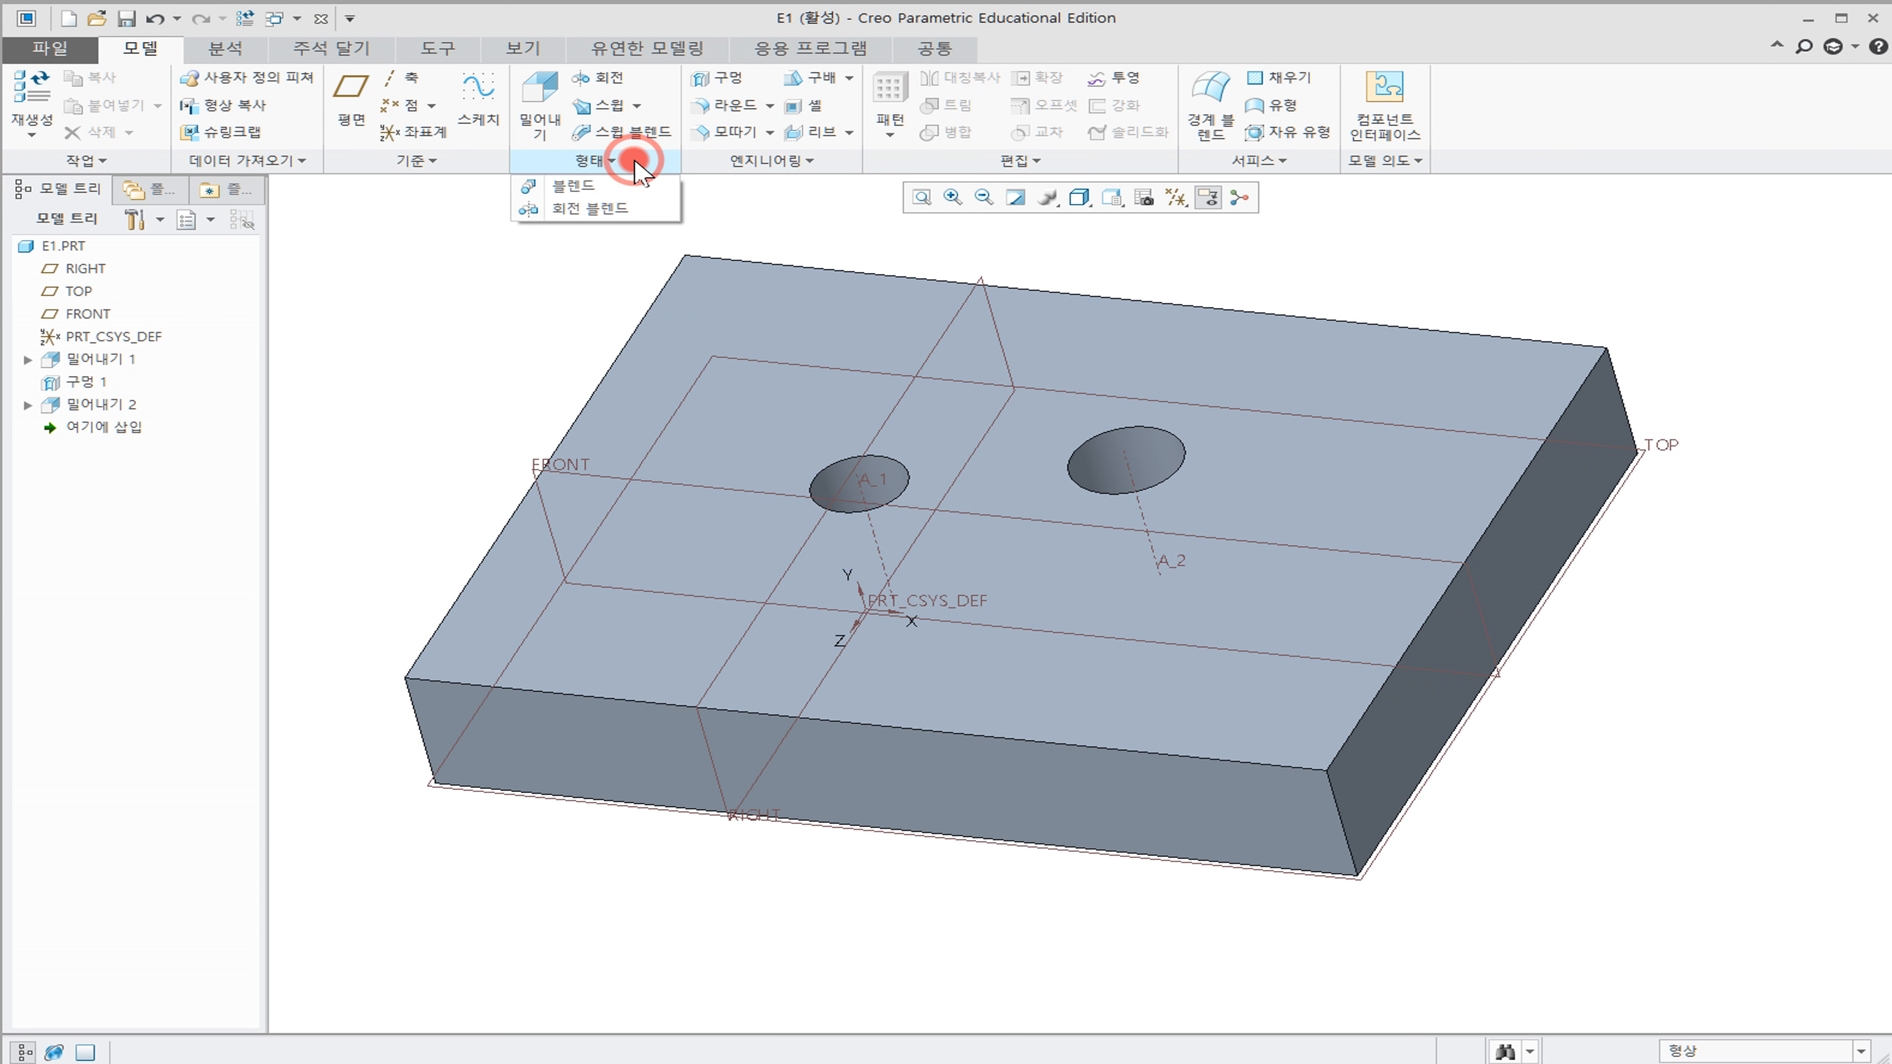
{"action": "left_click", "coordinate": [402, 358]}
{"action": "middle_click_drag", "start_coordinate": [816, 357], "coordinate": [816, 387]}
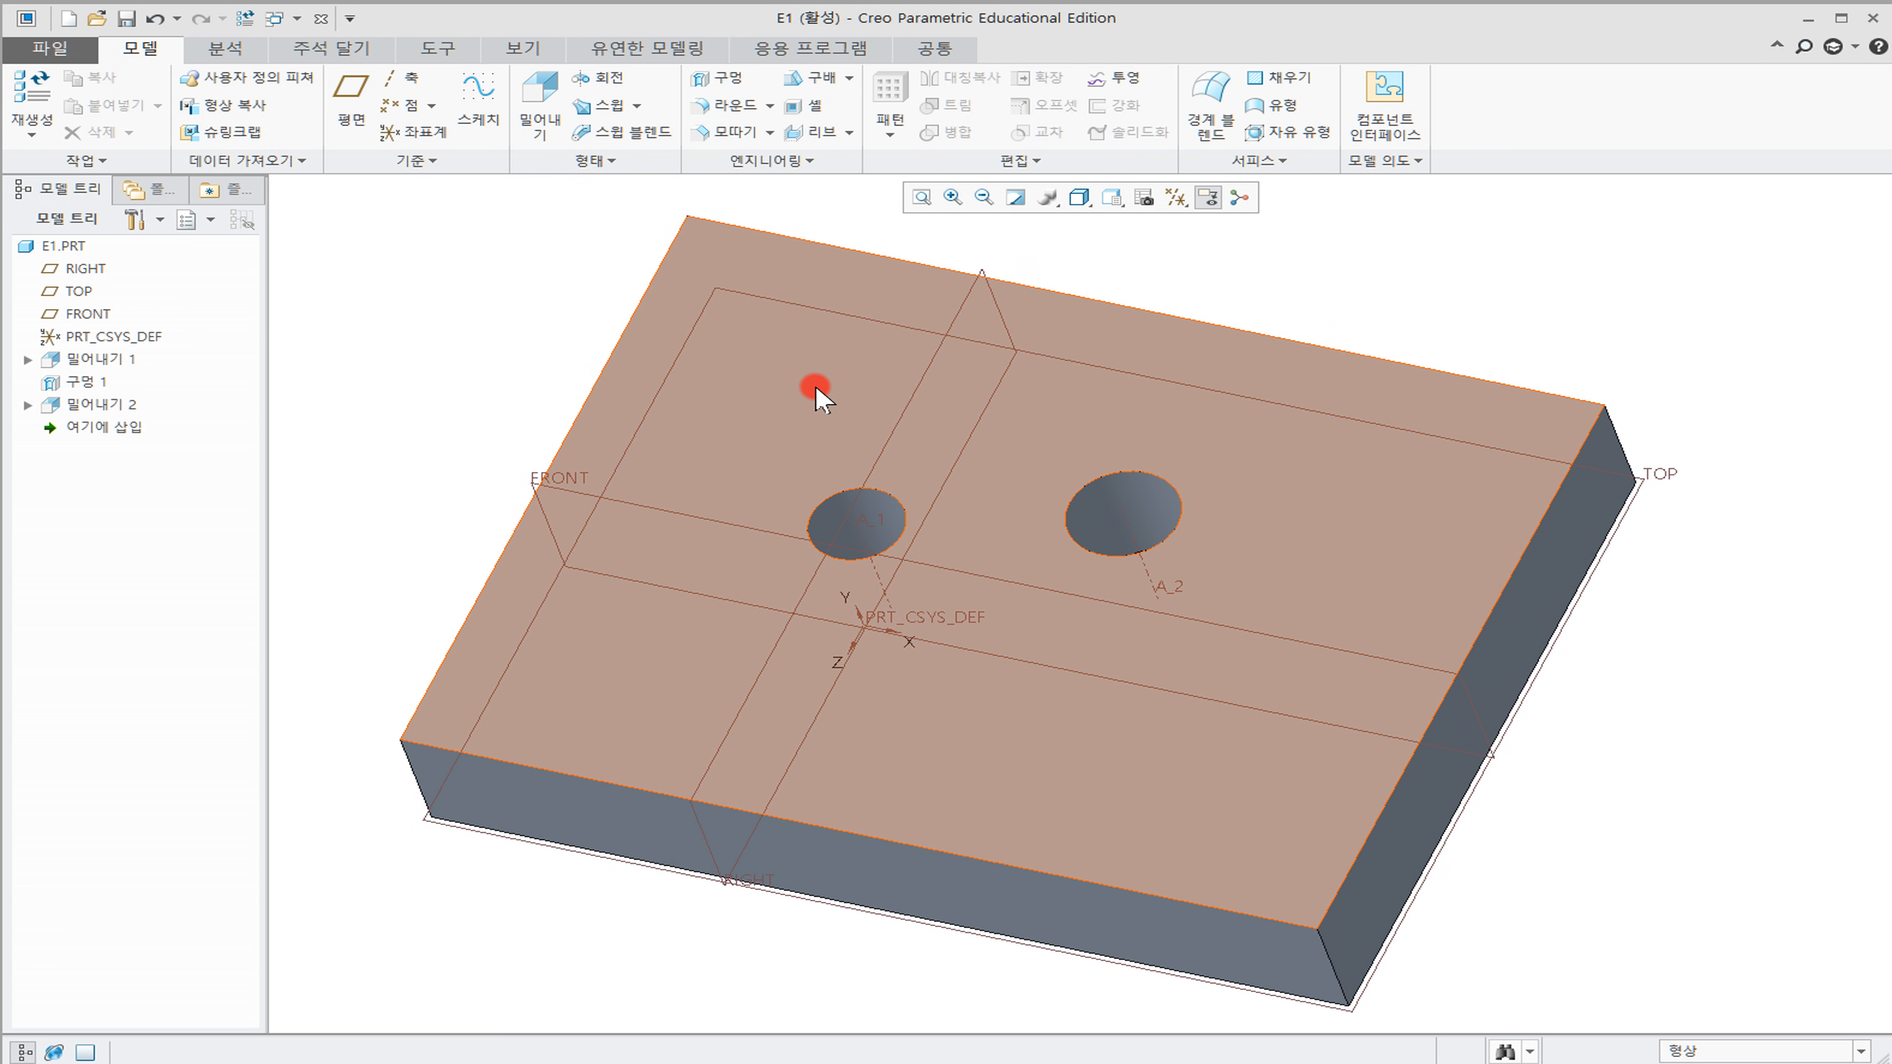
{"action": "scroll", "coordinate": [854, 392], "scroll_direction": "down", "scroll_amount": 2}
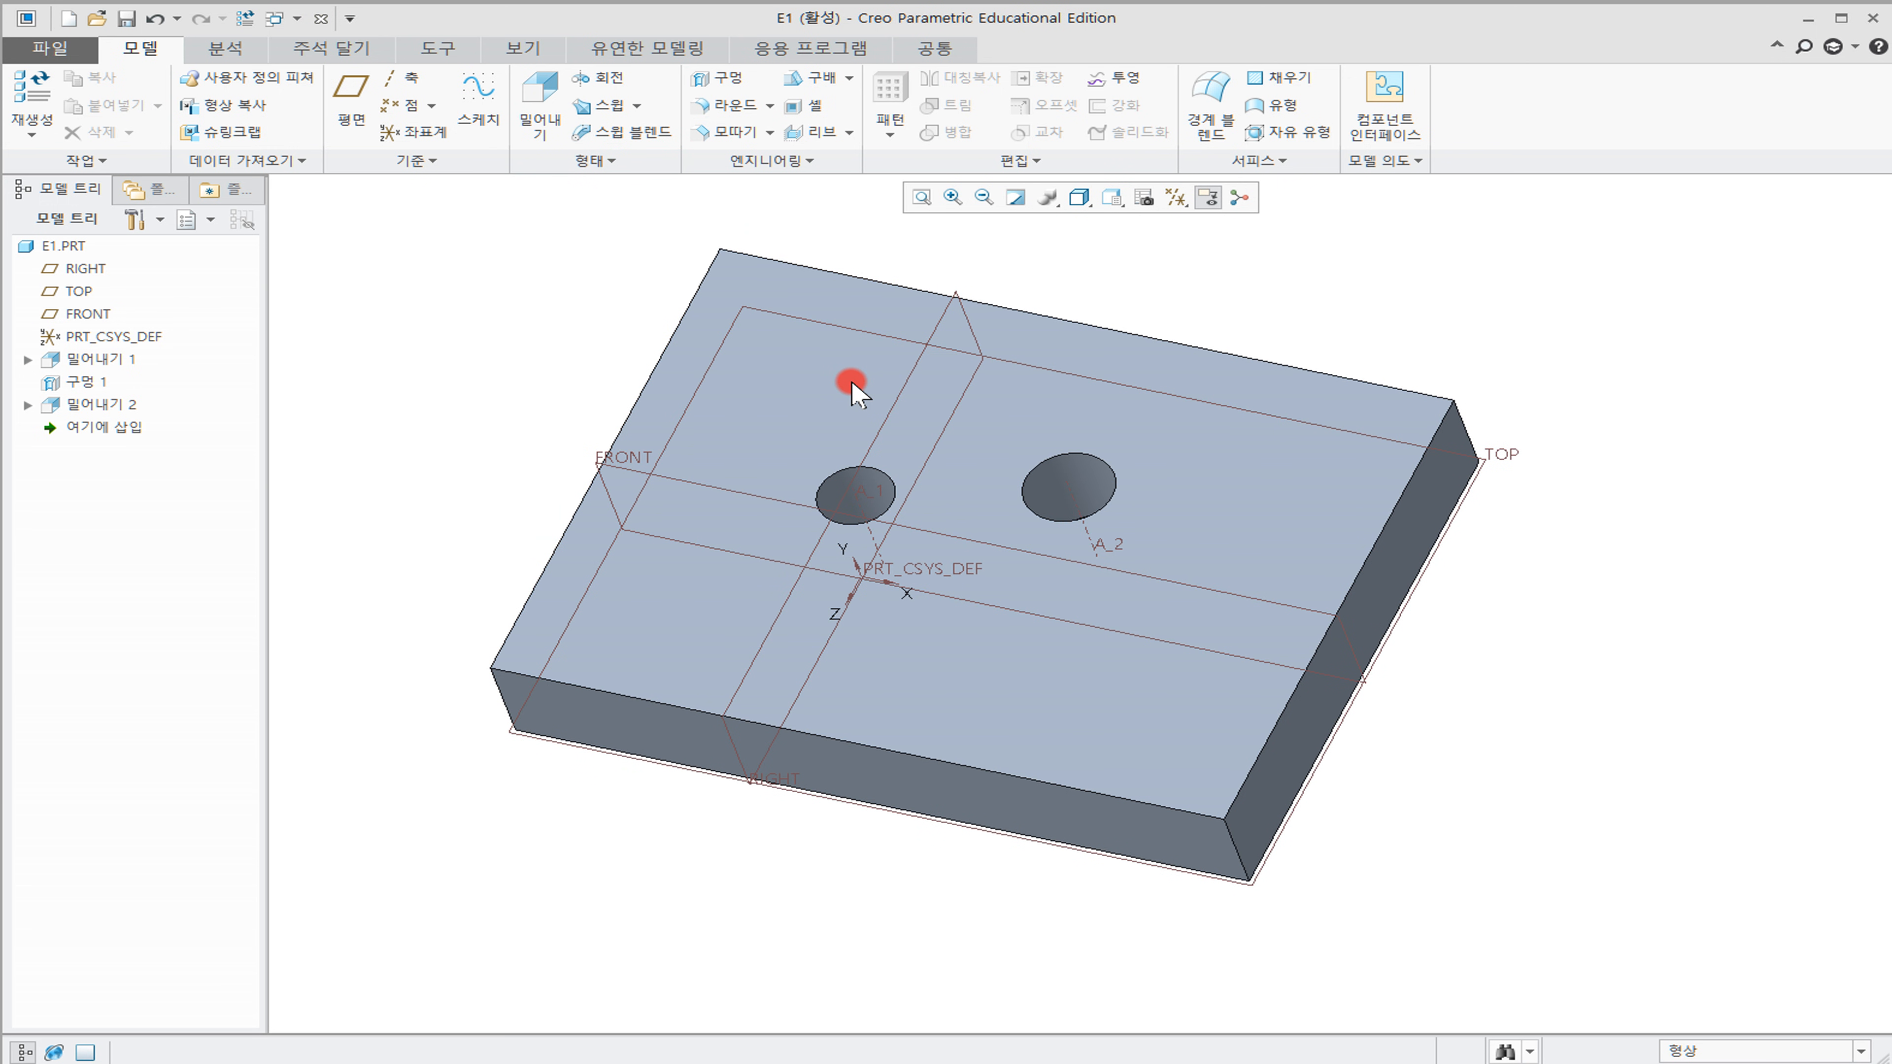
Place a 30 mm diameter simple hole with linear placement on the block's top face, offset from two adjacent side faces
{"action": "left_click", "coordinate": [717, 77]}
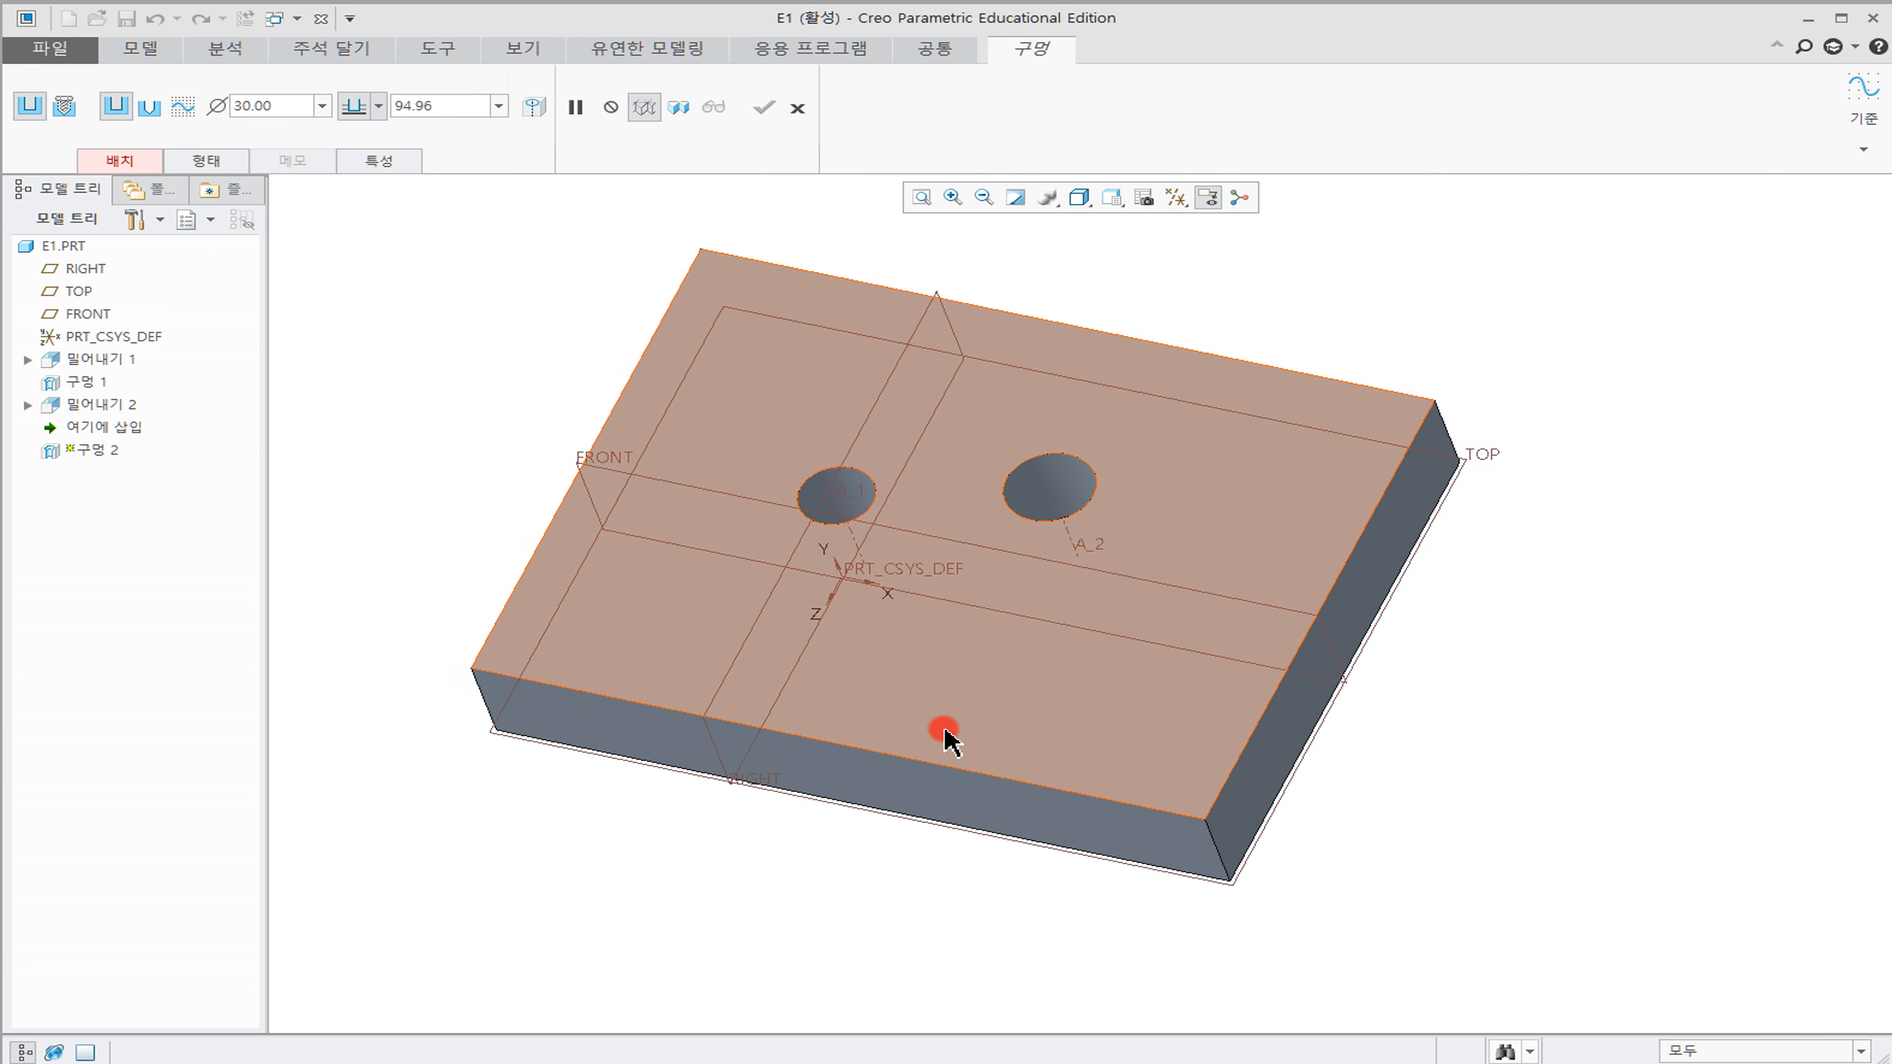
{"action": "left_click", "coordinate": [130, 164]}
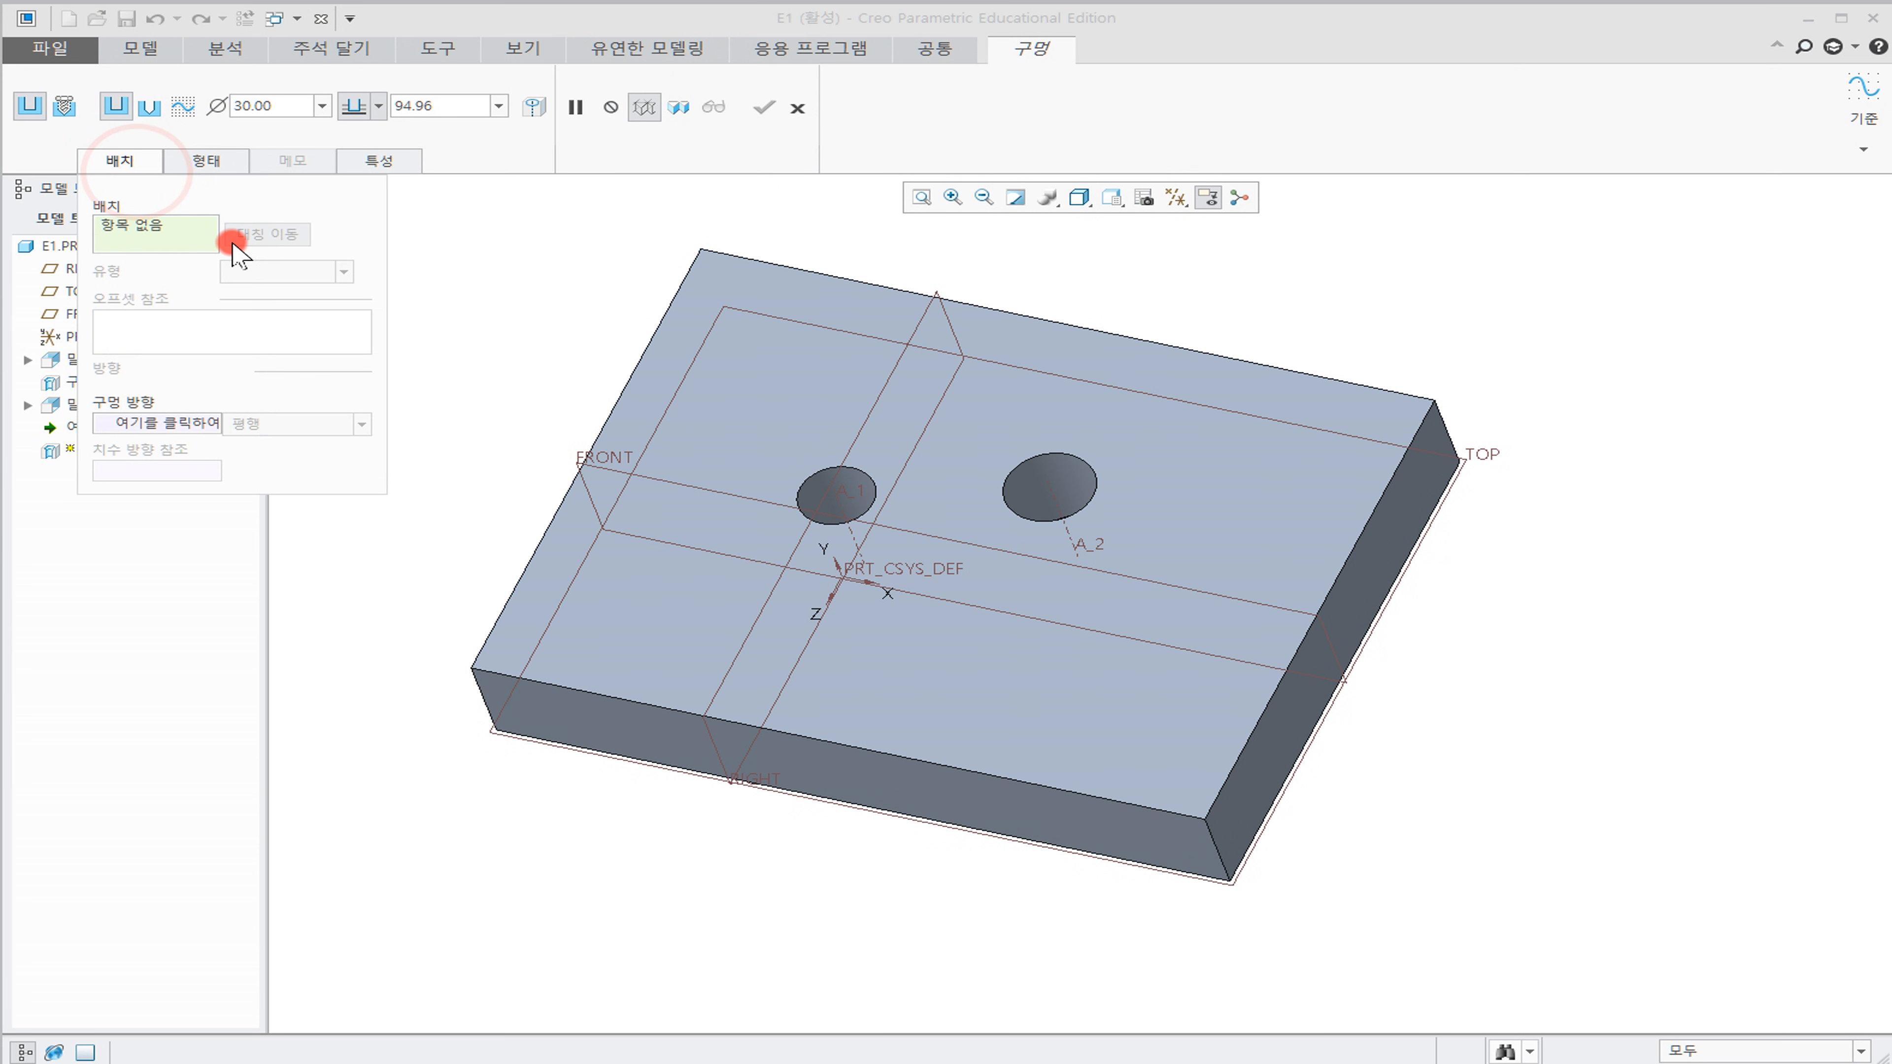
{"action": "left_click", "coordinate": [1076, 680]}
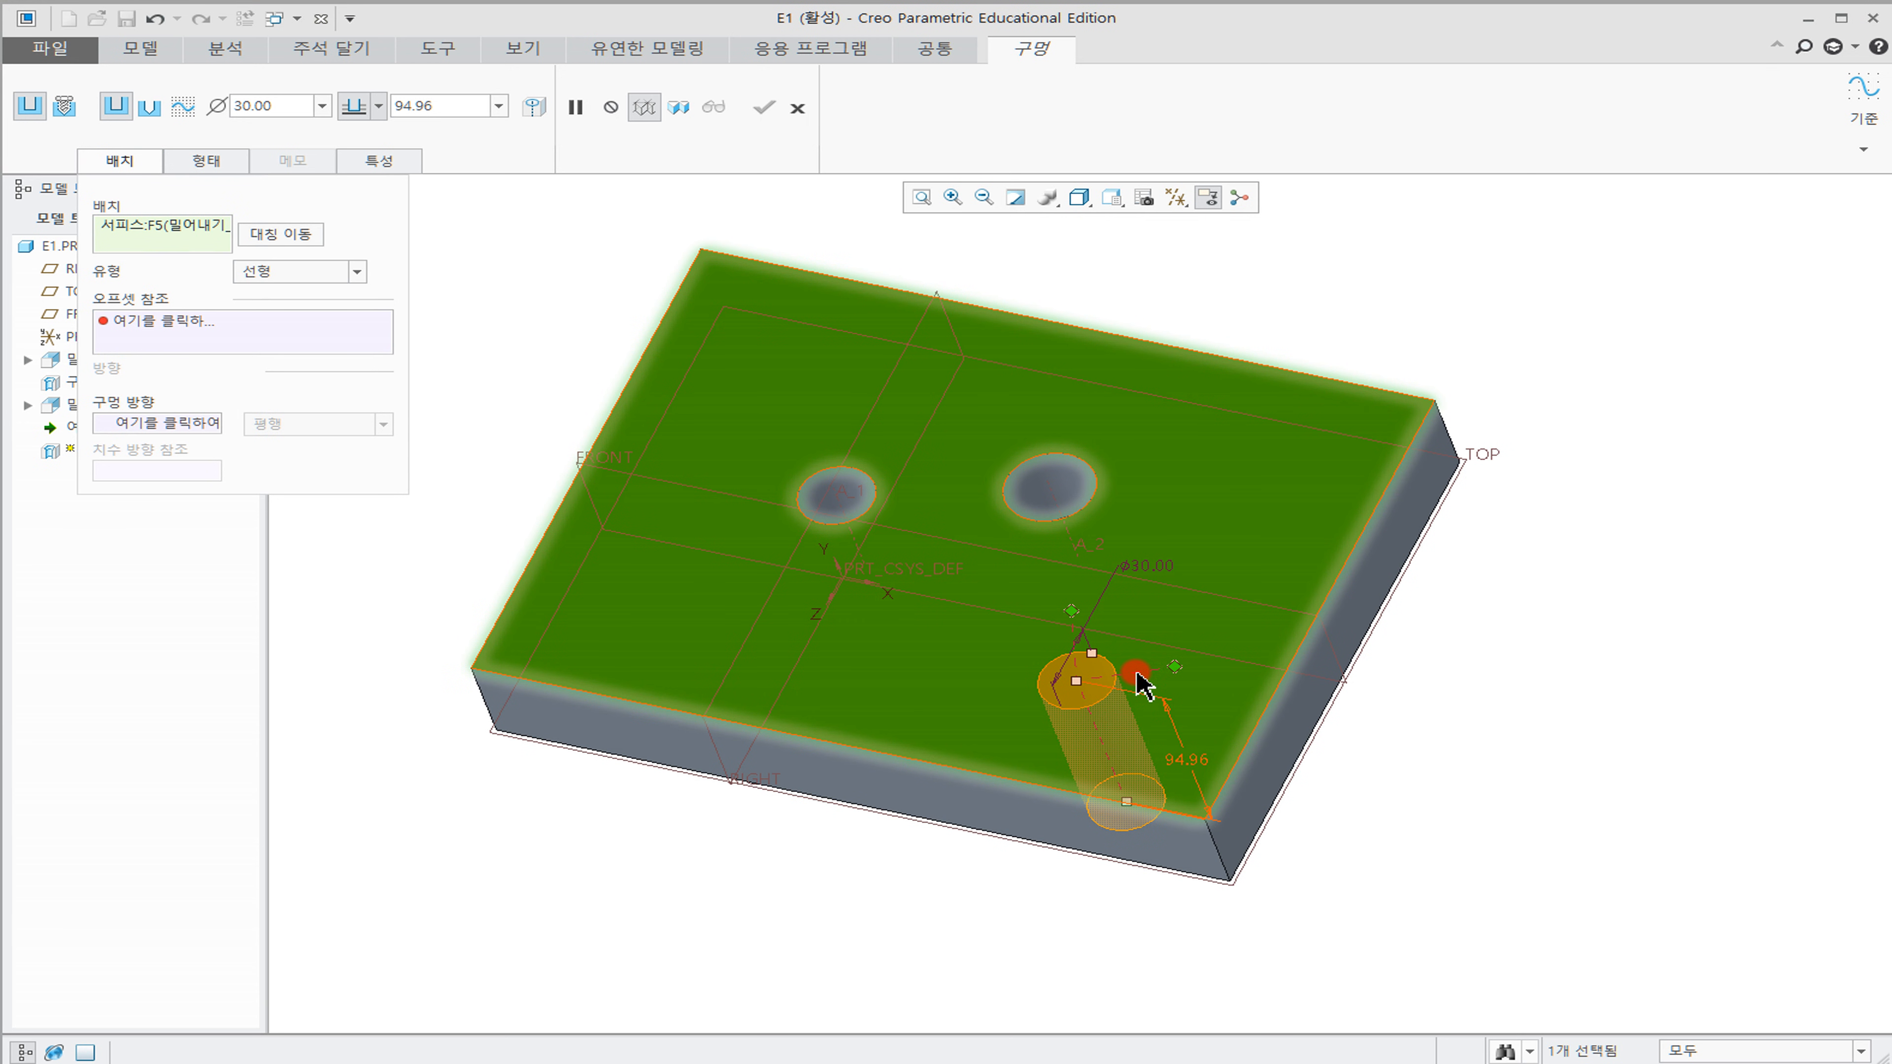
{"action": "scroll", "coordinate": [1081, 722], "scroll_direction": "up", "scroll_amount": 3}
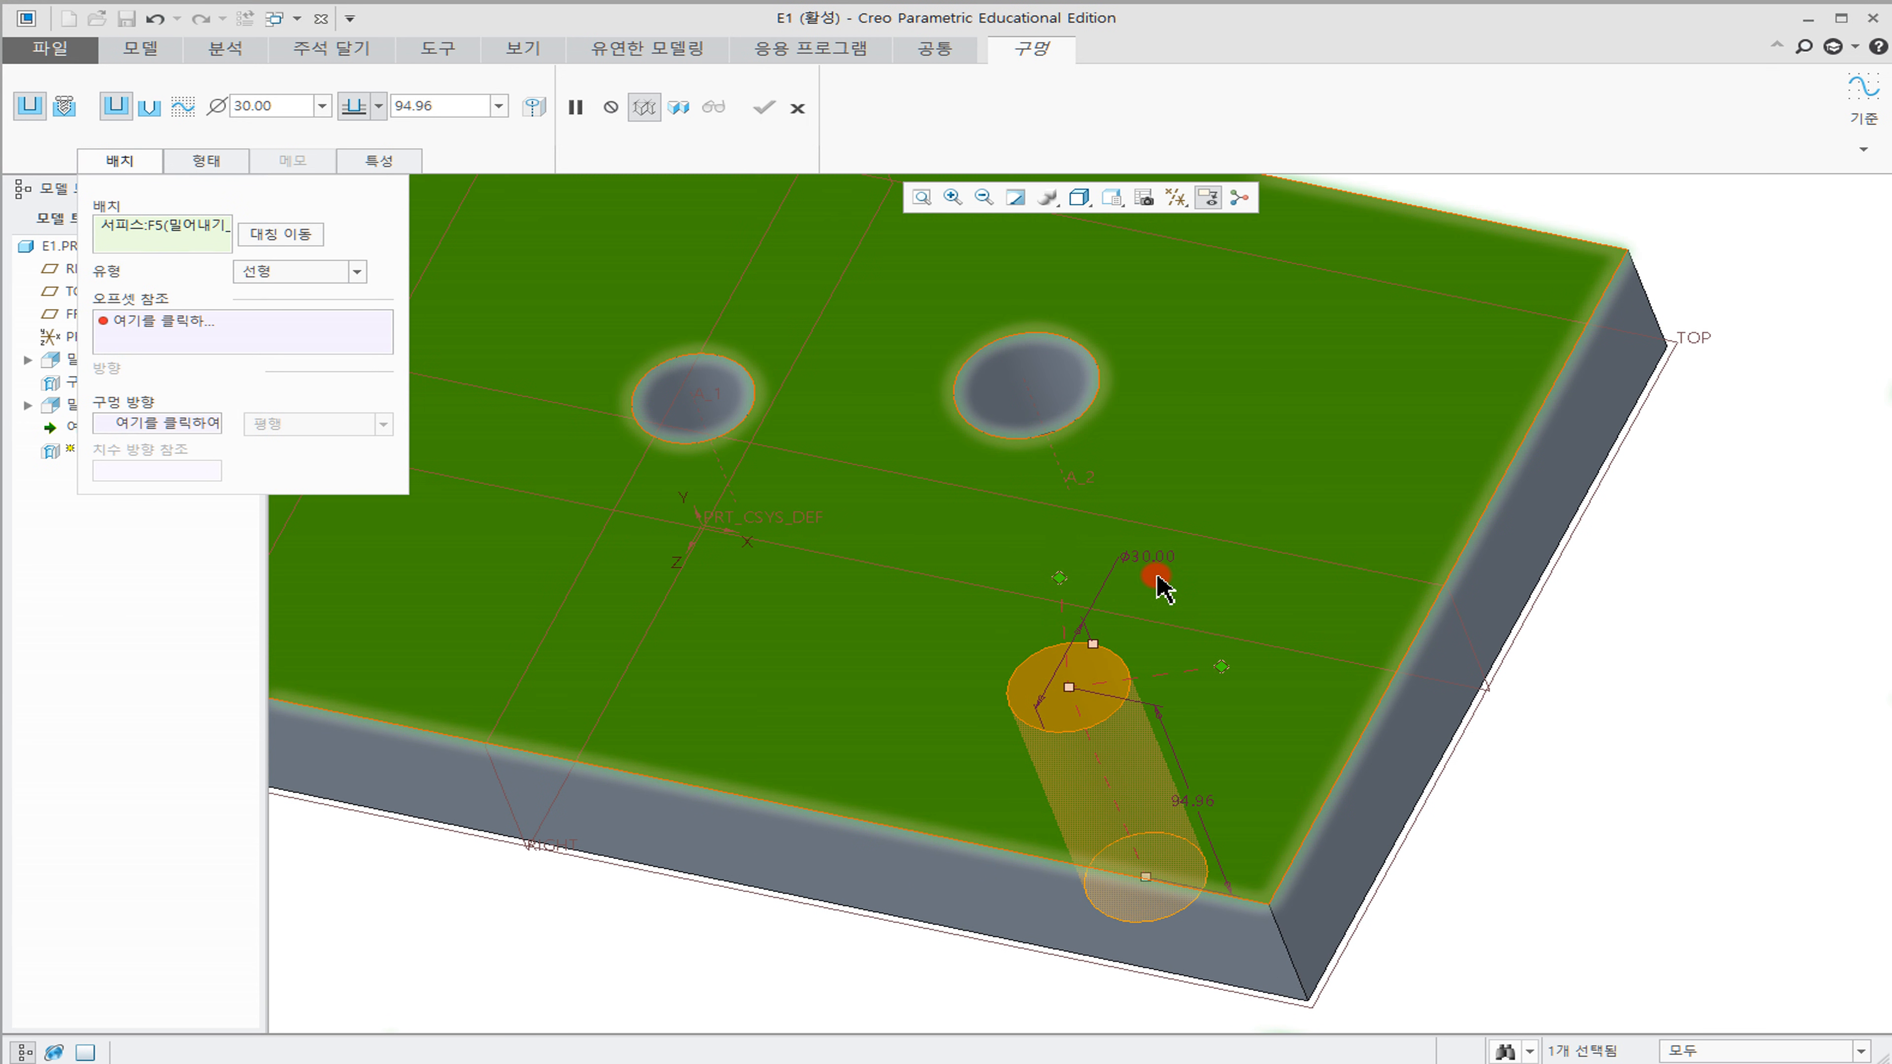
{"action": "scroll", "coordinate": [1159, 582], "scroll_direction": "down", "scroll_amount": 2}
{"action": "left_click_drag", "start_coordinate": [1158, 582], "coordinate": [1062, 490]}
{"action": "middle_click_drag", "start_coordinate": [1061, 489], "coordinate": [1033, 493], "text": "shift"}
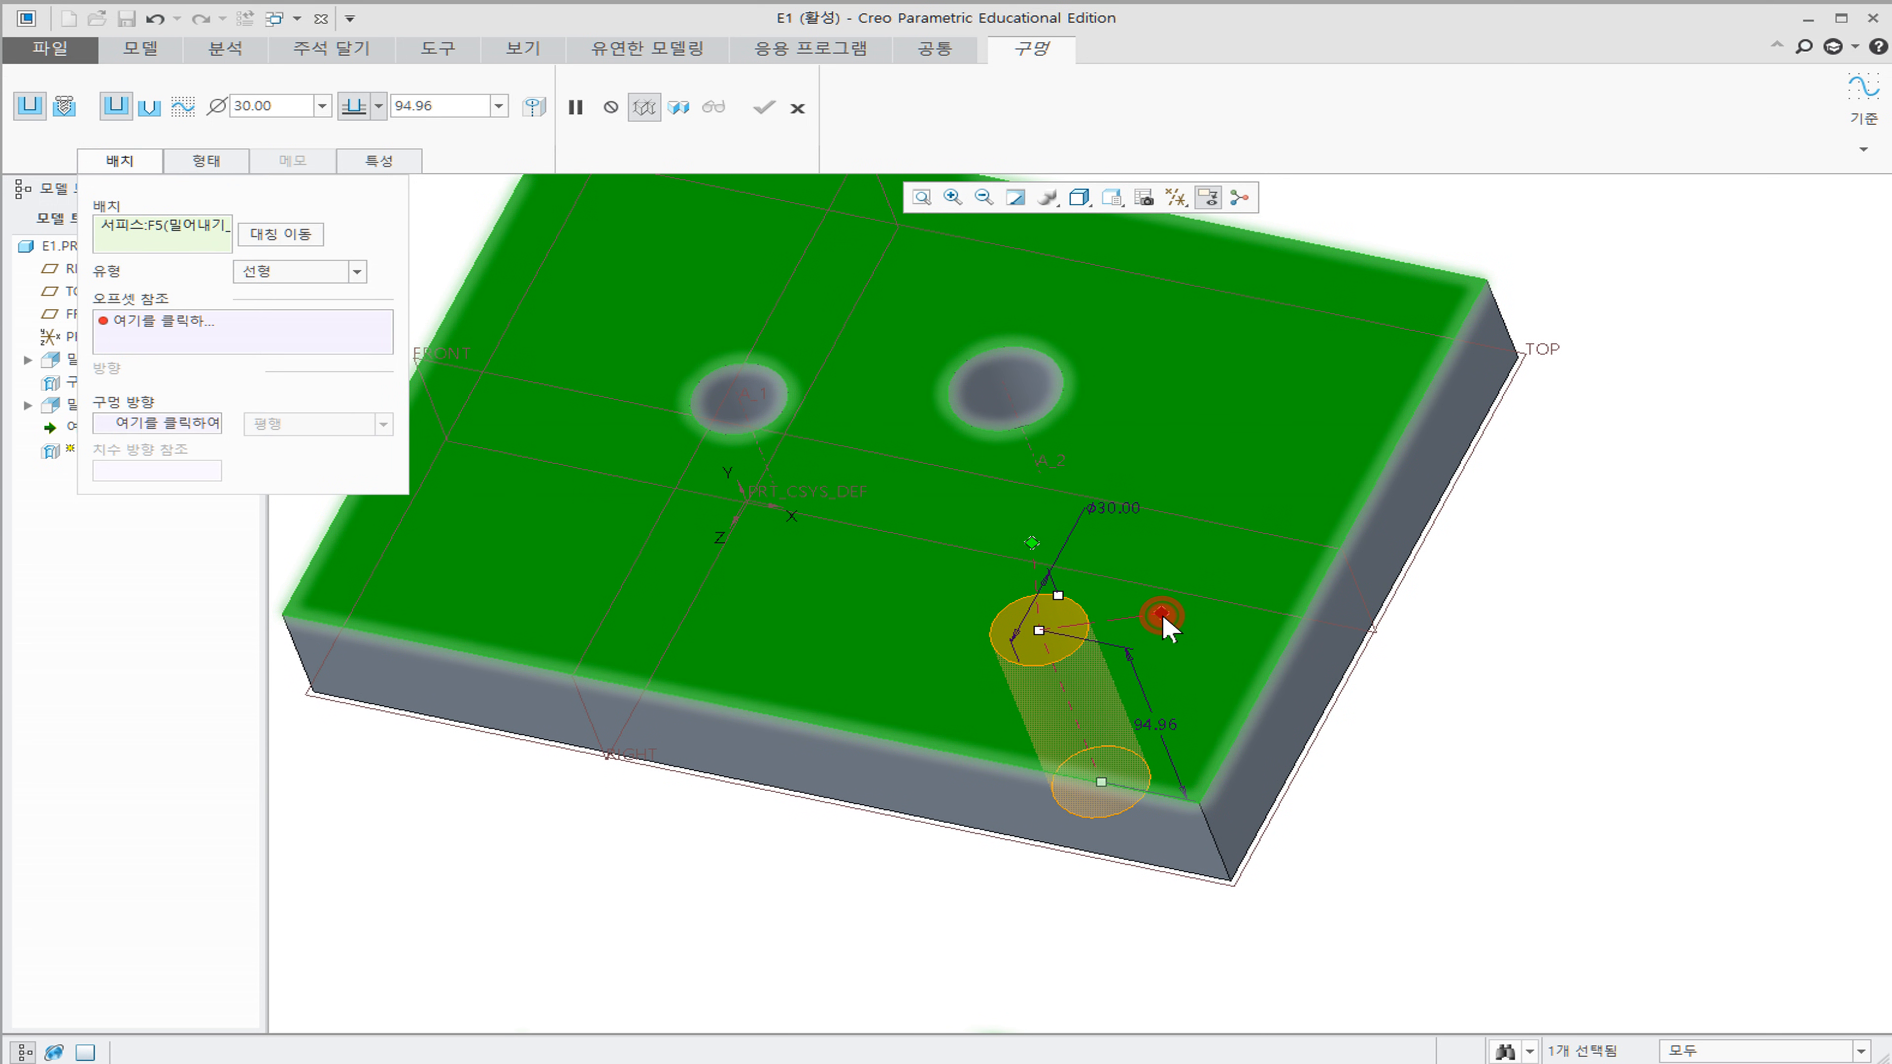
{"action": "left_click_drag", "start_coordinate": [1307, 610], "coordinate": [1320, 655]}
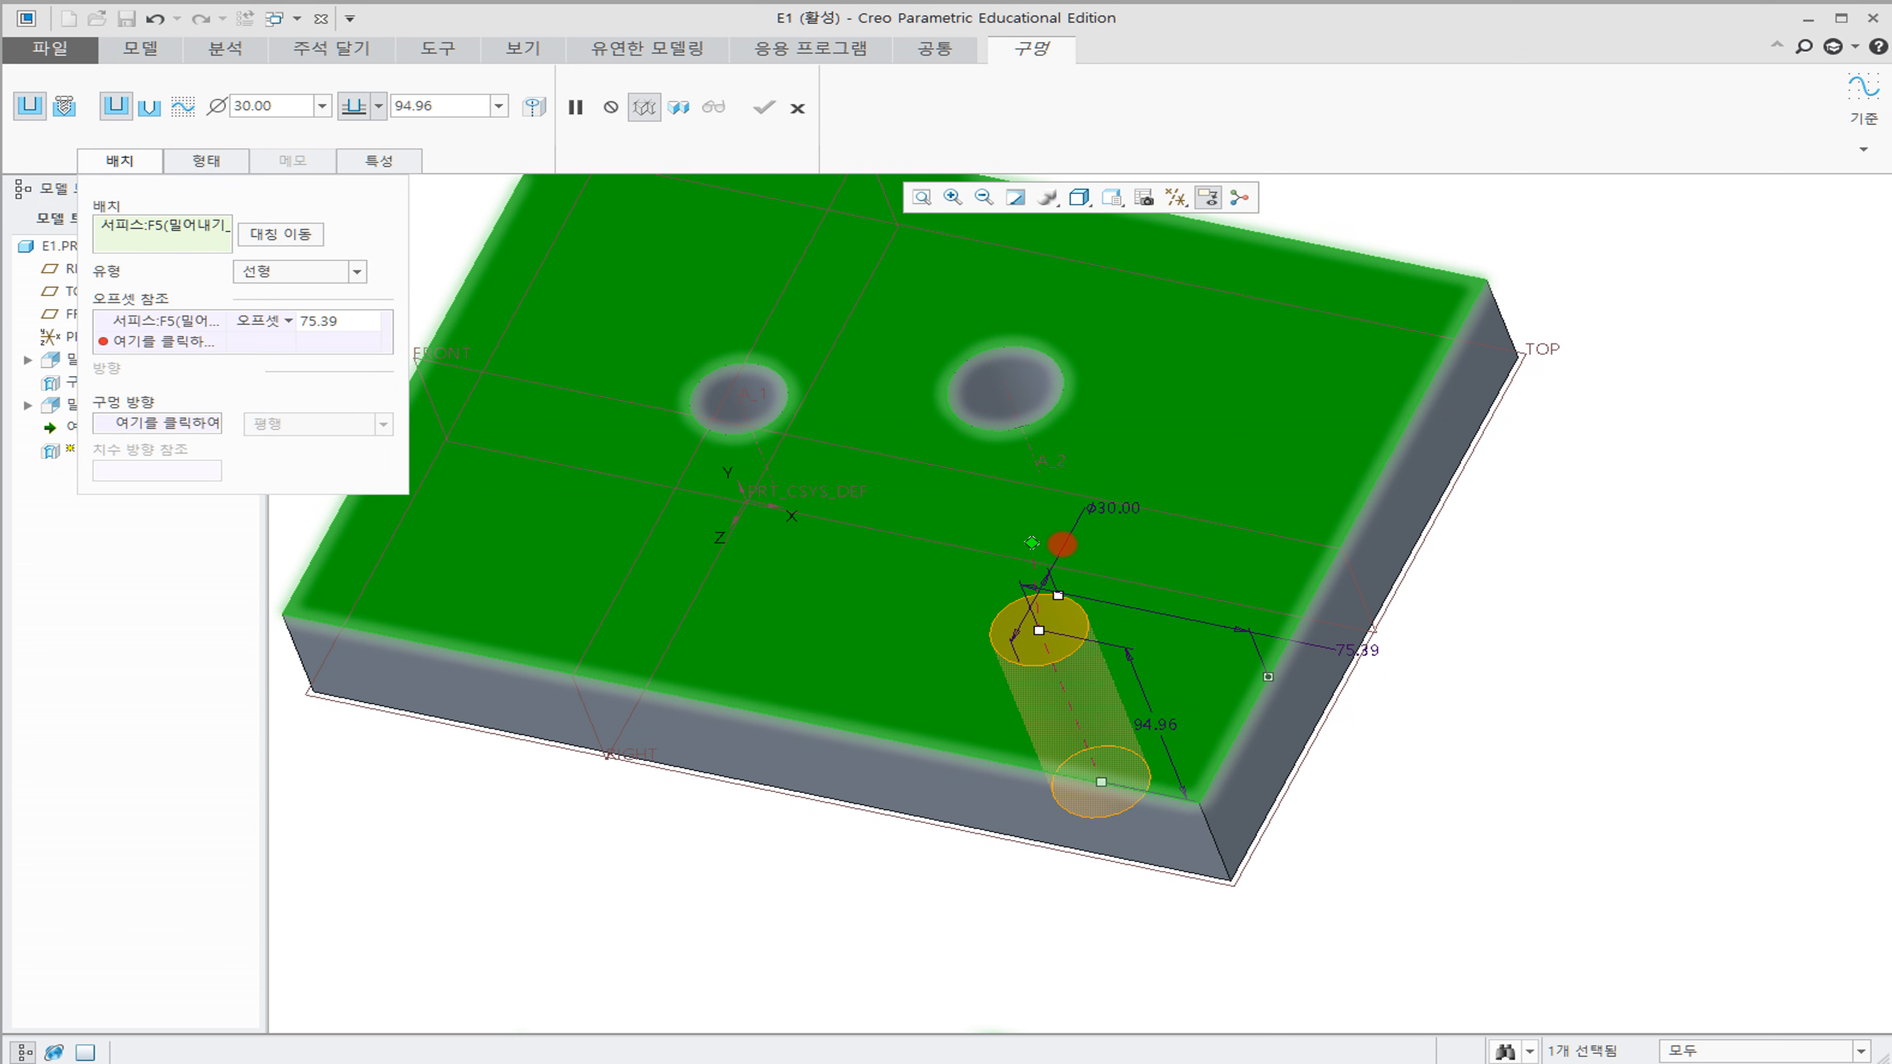
{"action": "left_click_drag", "start_coordinate": [970, 693], "coordinate": [963, 781]}
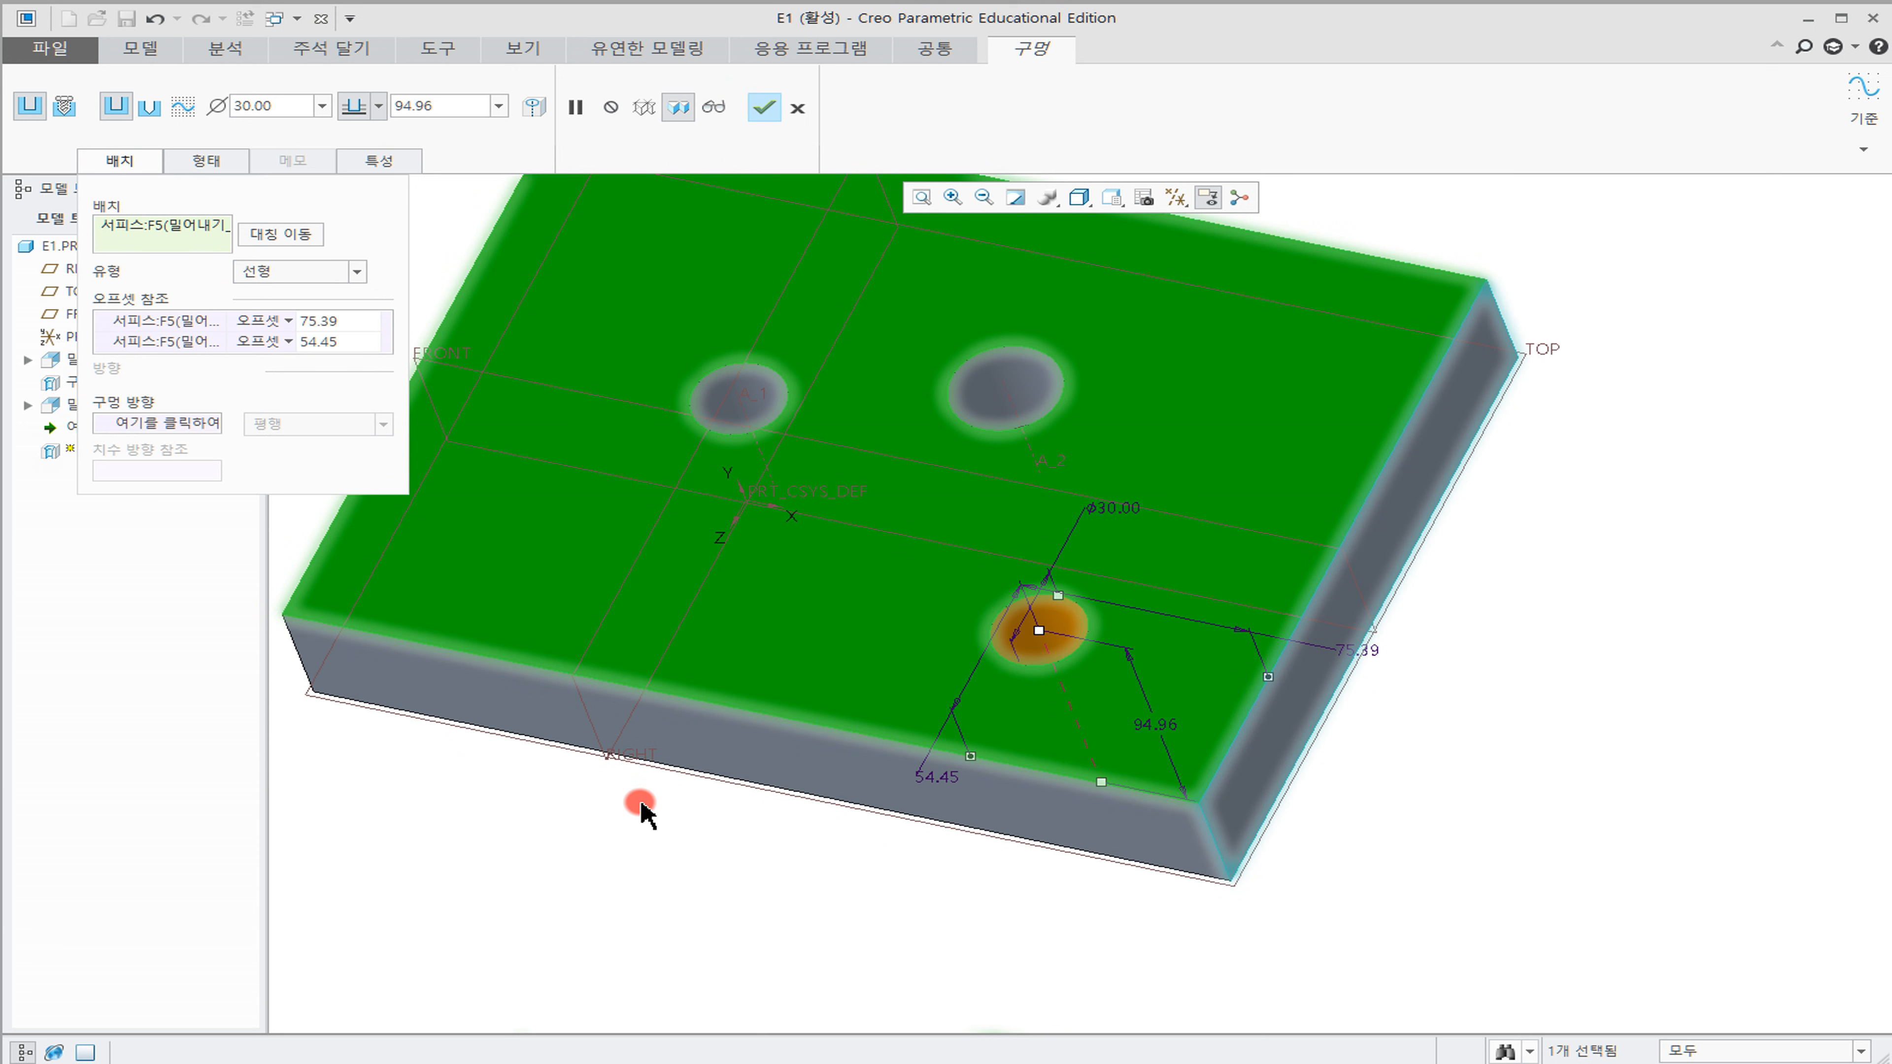
Reposition the linear hole at offsets of about 67 and 84 mm, enlarge it to about 87 mm diameter and 120 mm deep, and complete it
{"action": "left_click_drag", "start_coordinate": [1040, 643], "coordinate": [1129, 570]}
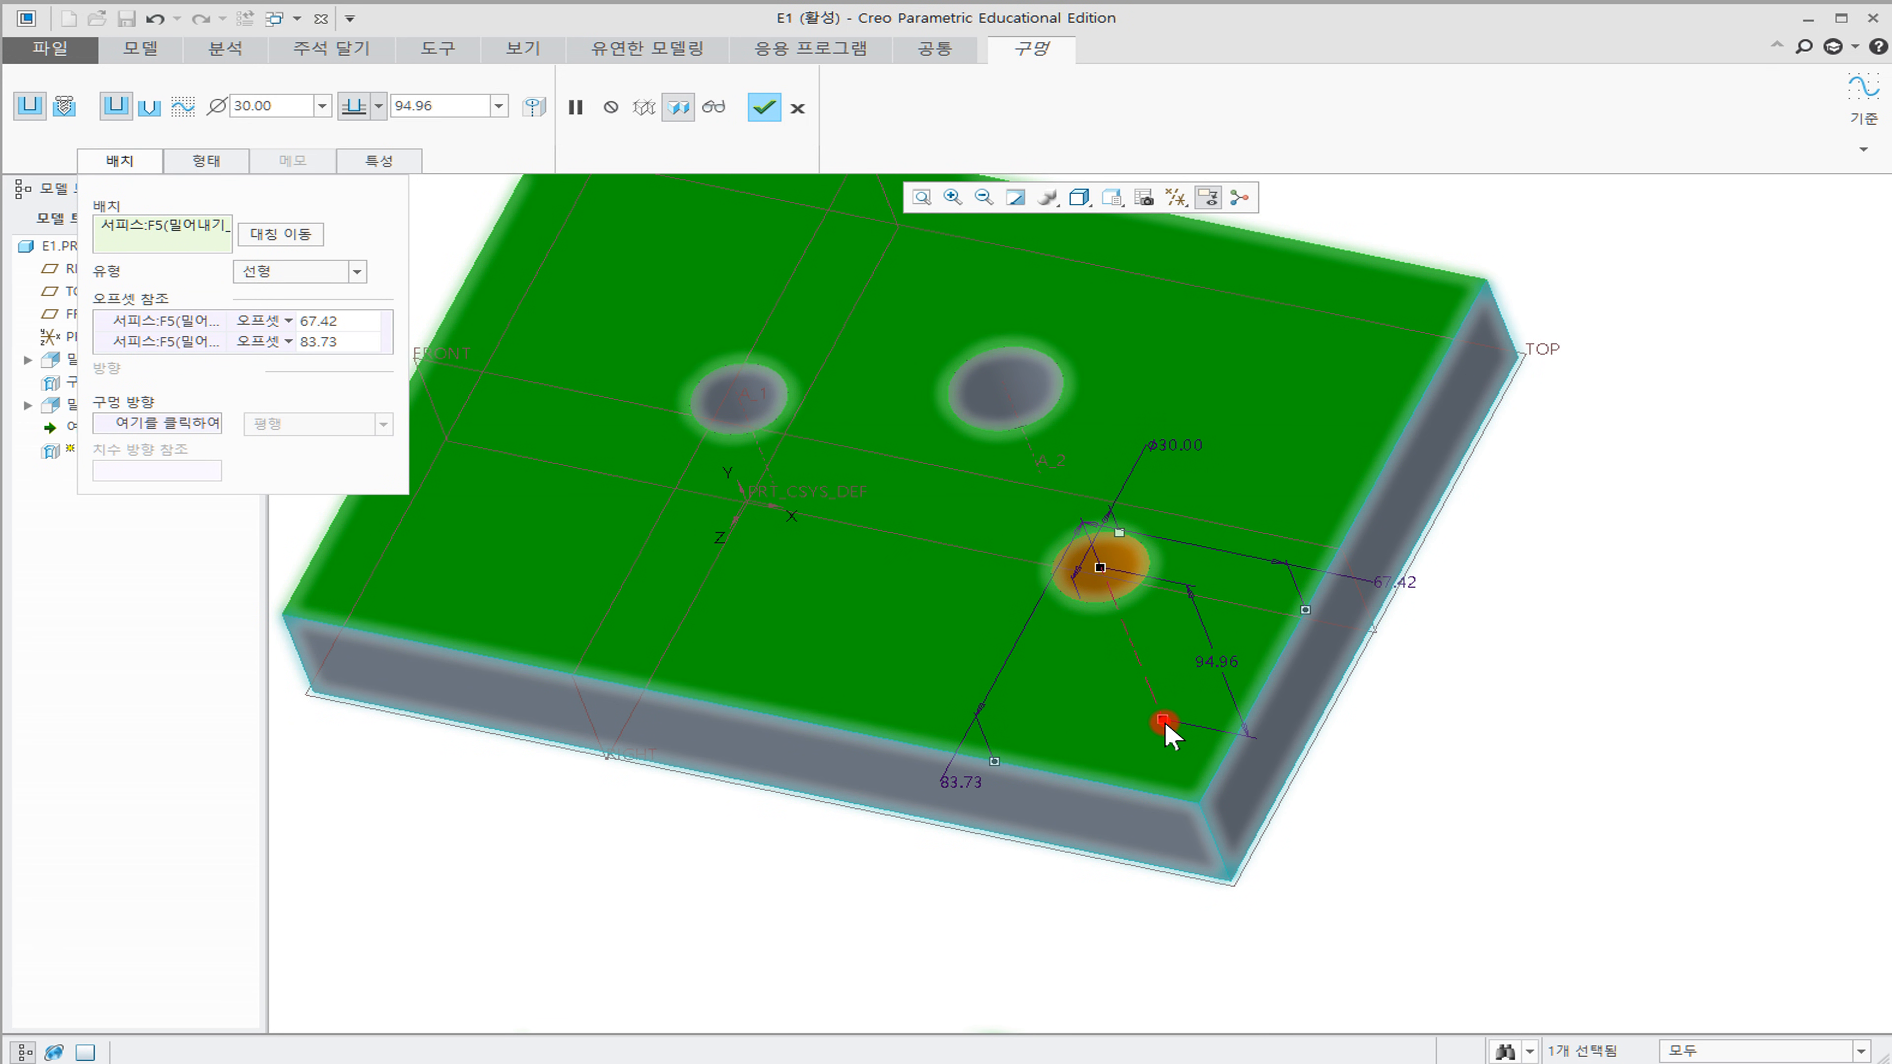
{"action": "mouse_move", "coordinate": [1185, 754]}
{"action": "left_mouse_down"}
{"action": "mouse_move", "coordinate": [1267, 875]}
{"action": "mouse_move", "coordinate": [1221, 754]}
{"action": "left_mouse_up"}
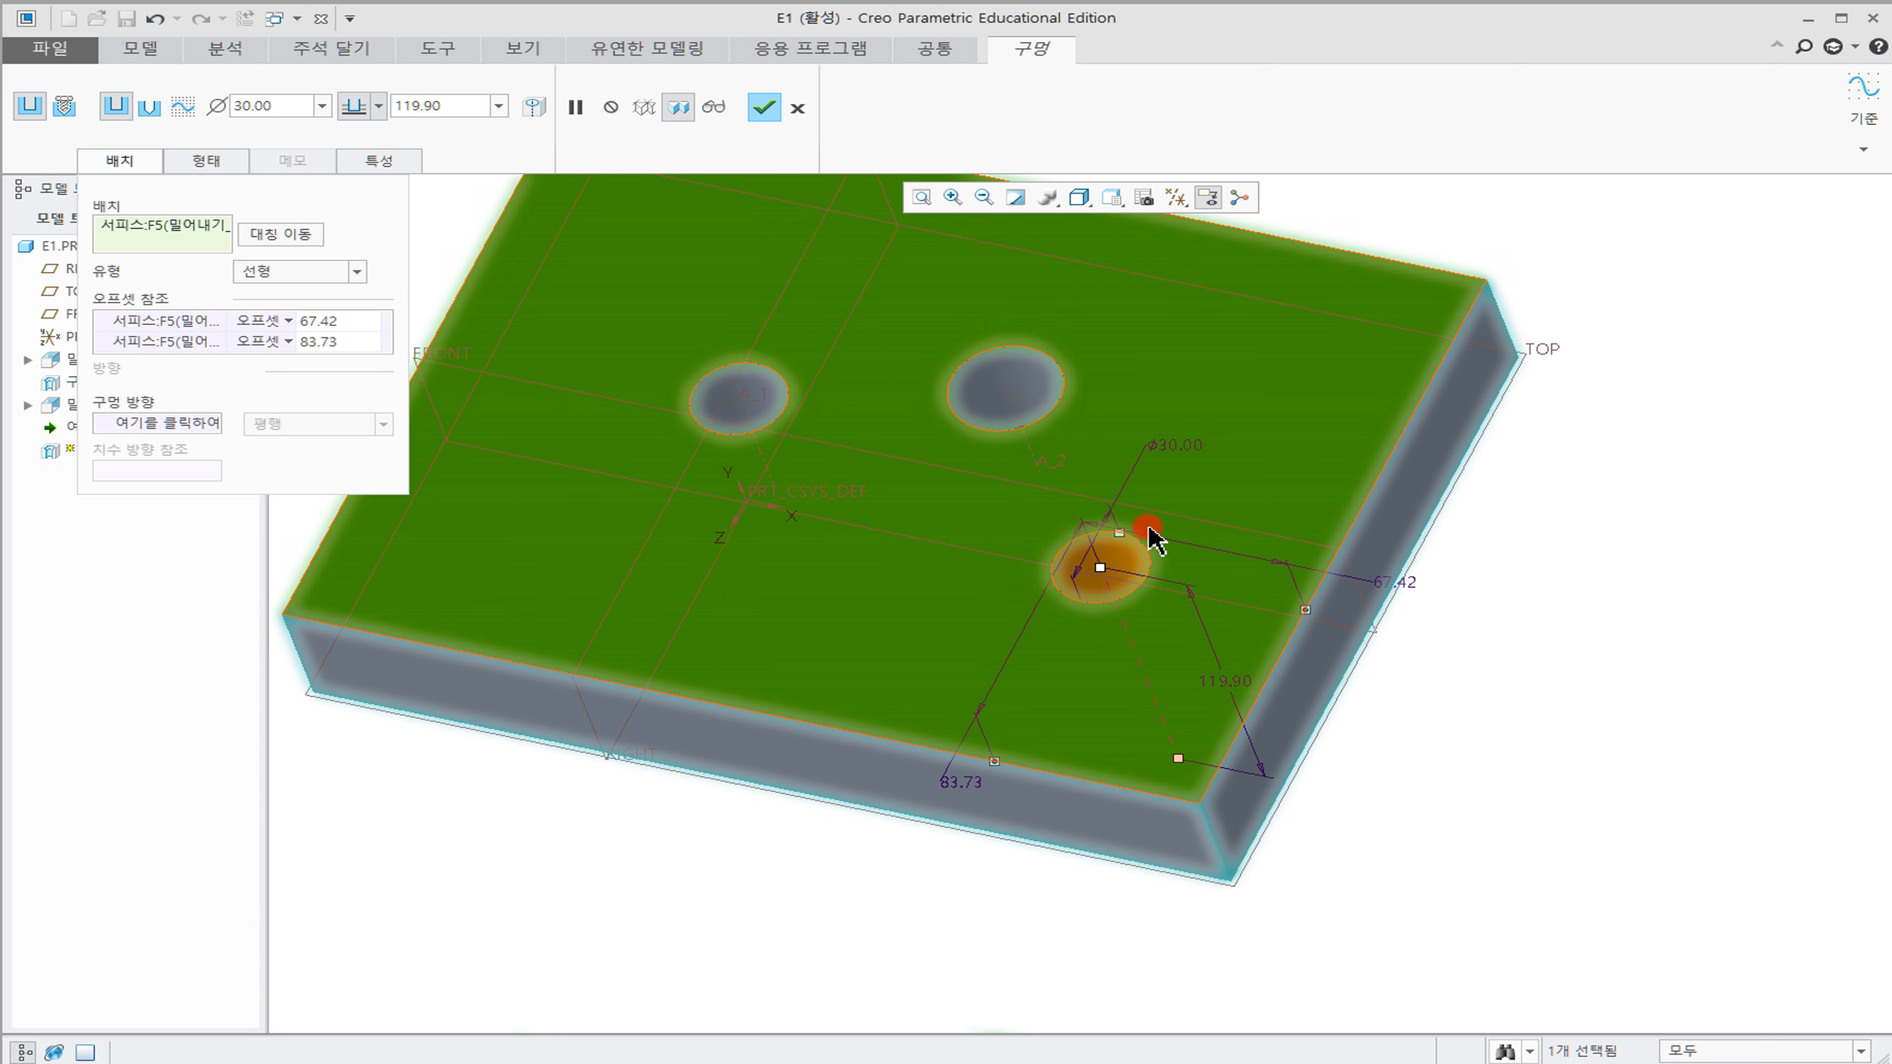
{"action": "left_click_drag", "start_coordinate": [1124, 535], "coordinate": [1179, 472]}
{"action": "left_click", "coordinate": [280, 105]}
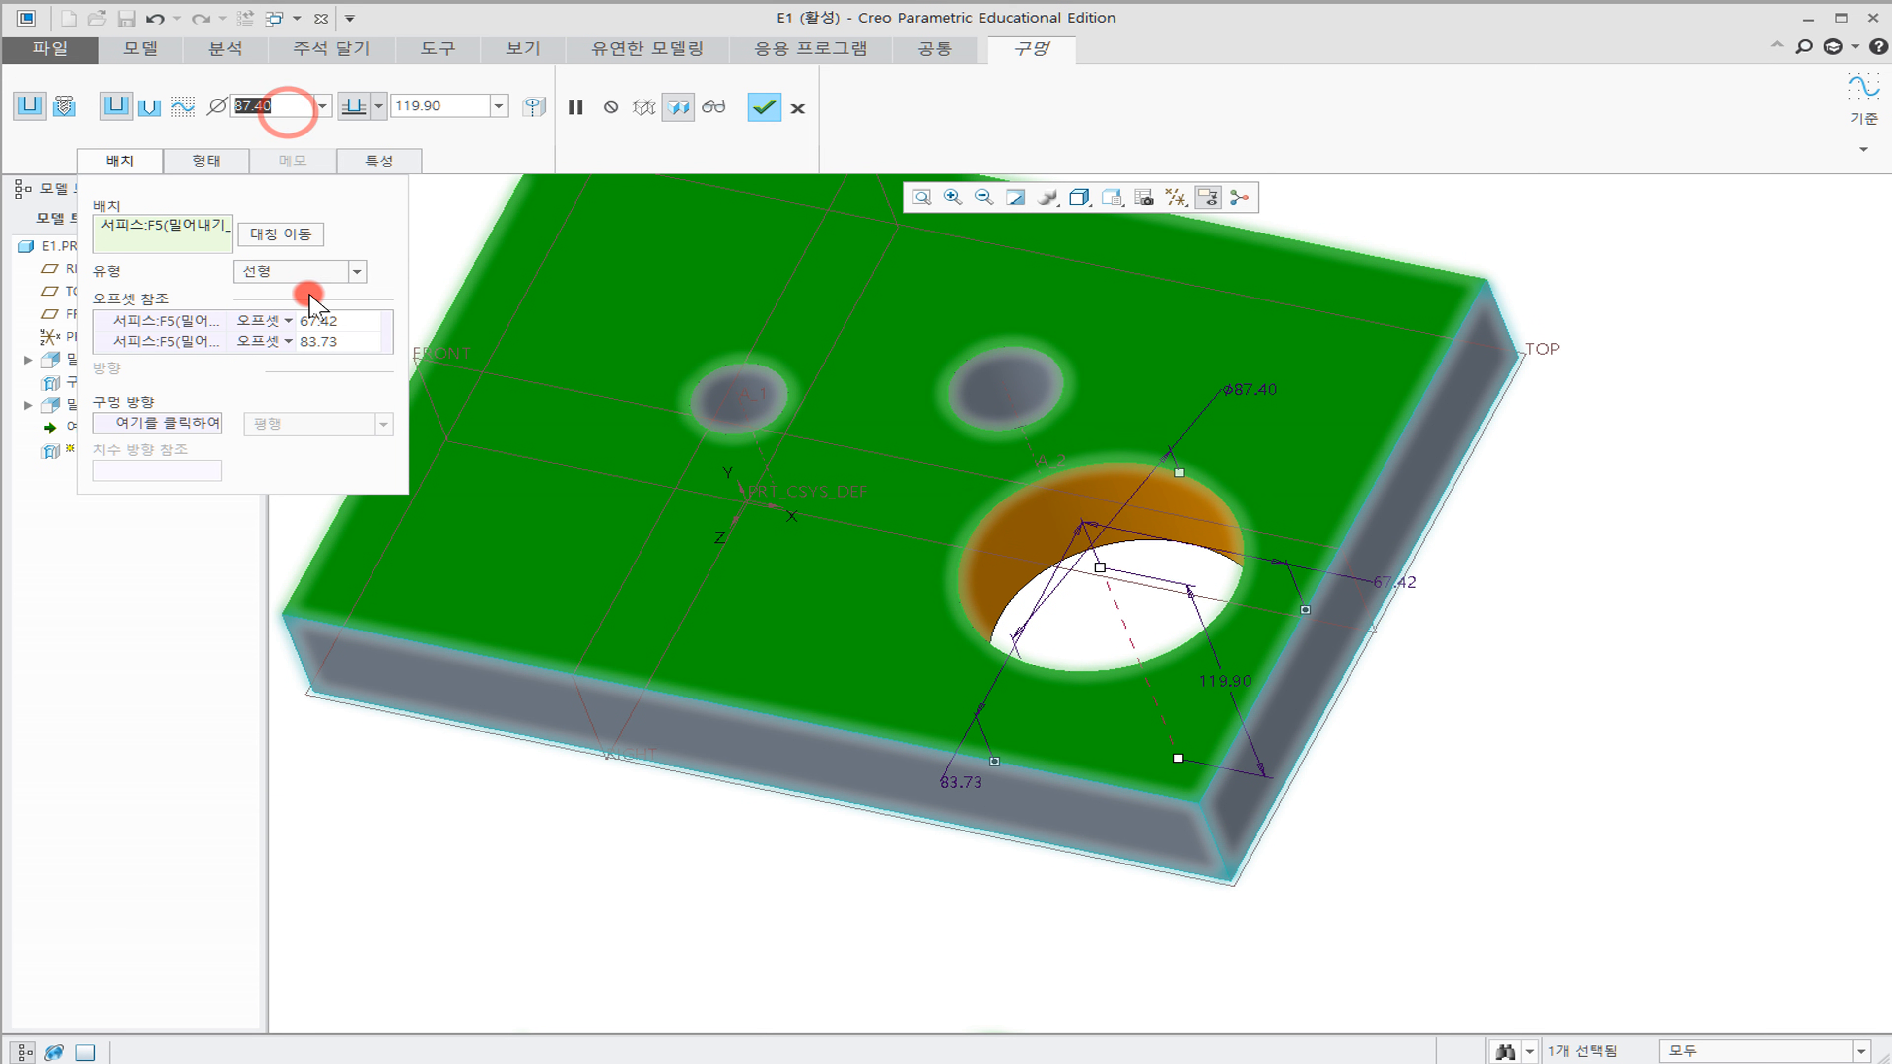
{"action": "left_click", "coordinate": [463, 112]}
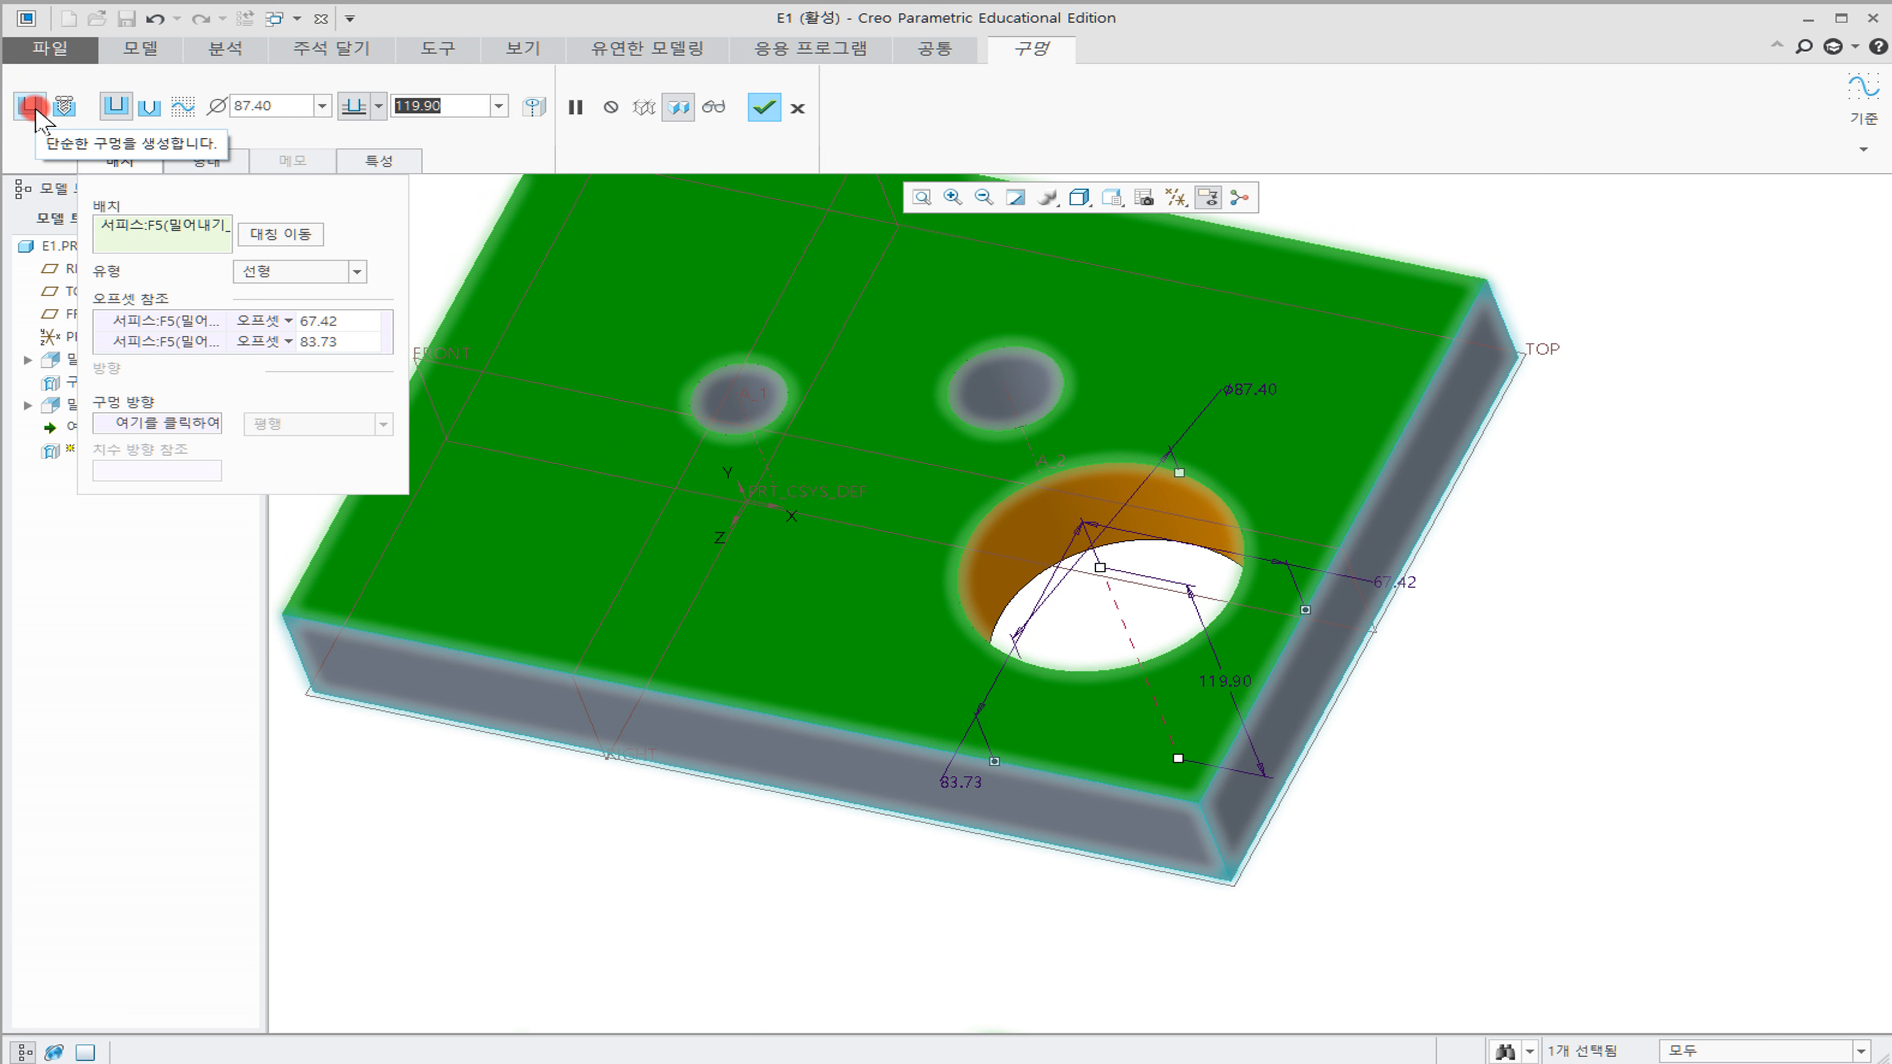
{"action": "left_click", "coordinate": [767, 111]}
{"action": "left_click", "coordinate": [1466, 710]}
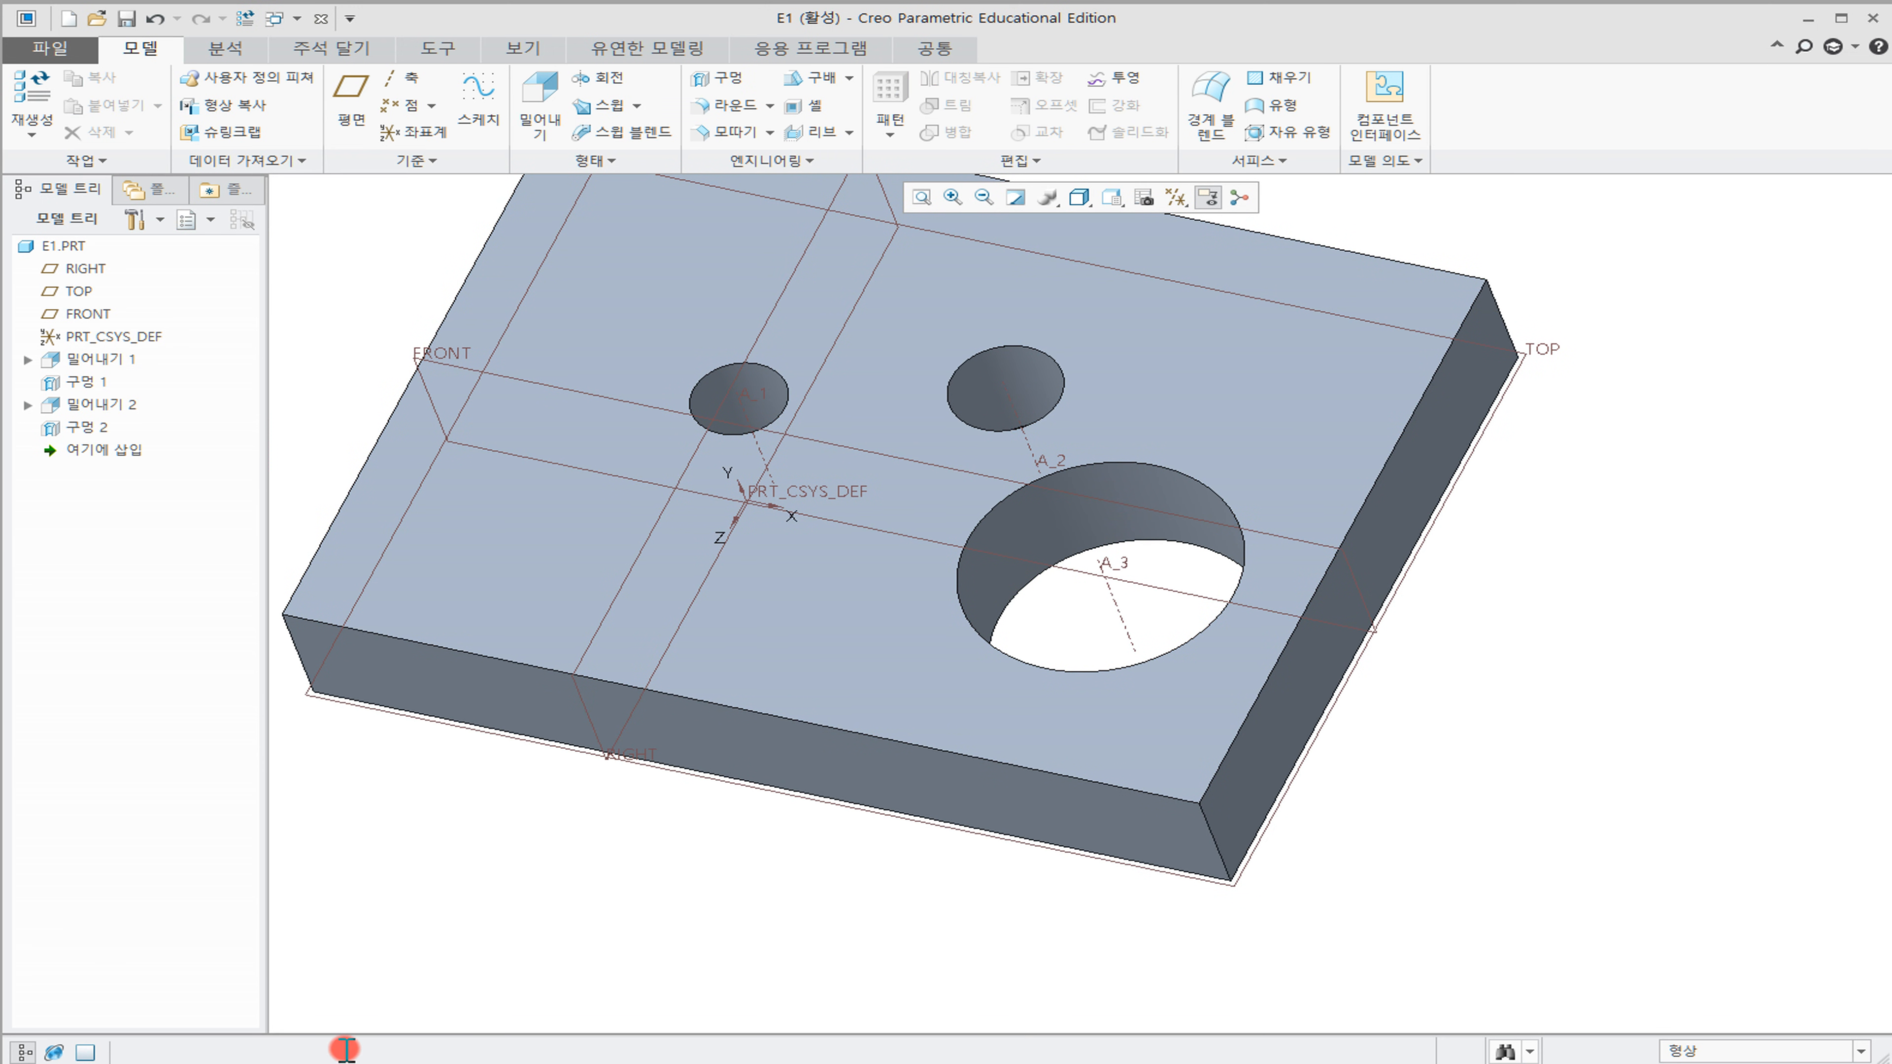
Switch to the PowerPoint lecture slides and review the linear and radial hole placement methods
{"action": "left_click", "coordinate": [840, 1062]}
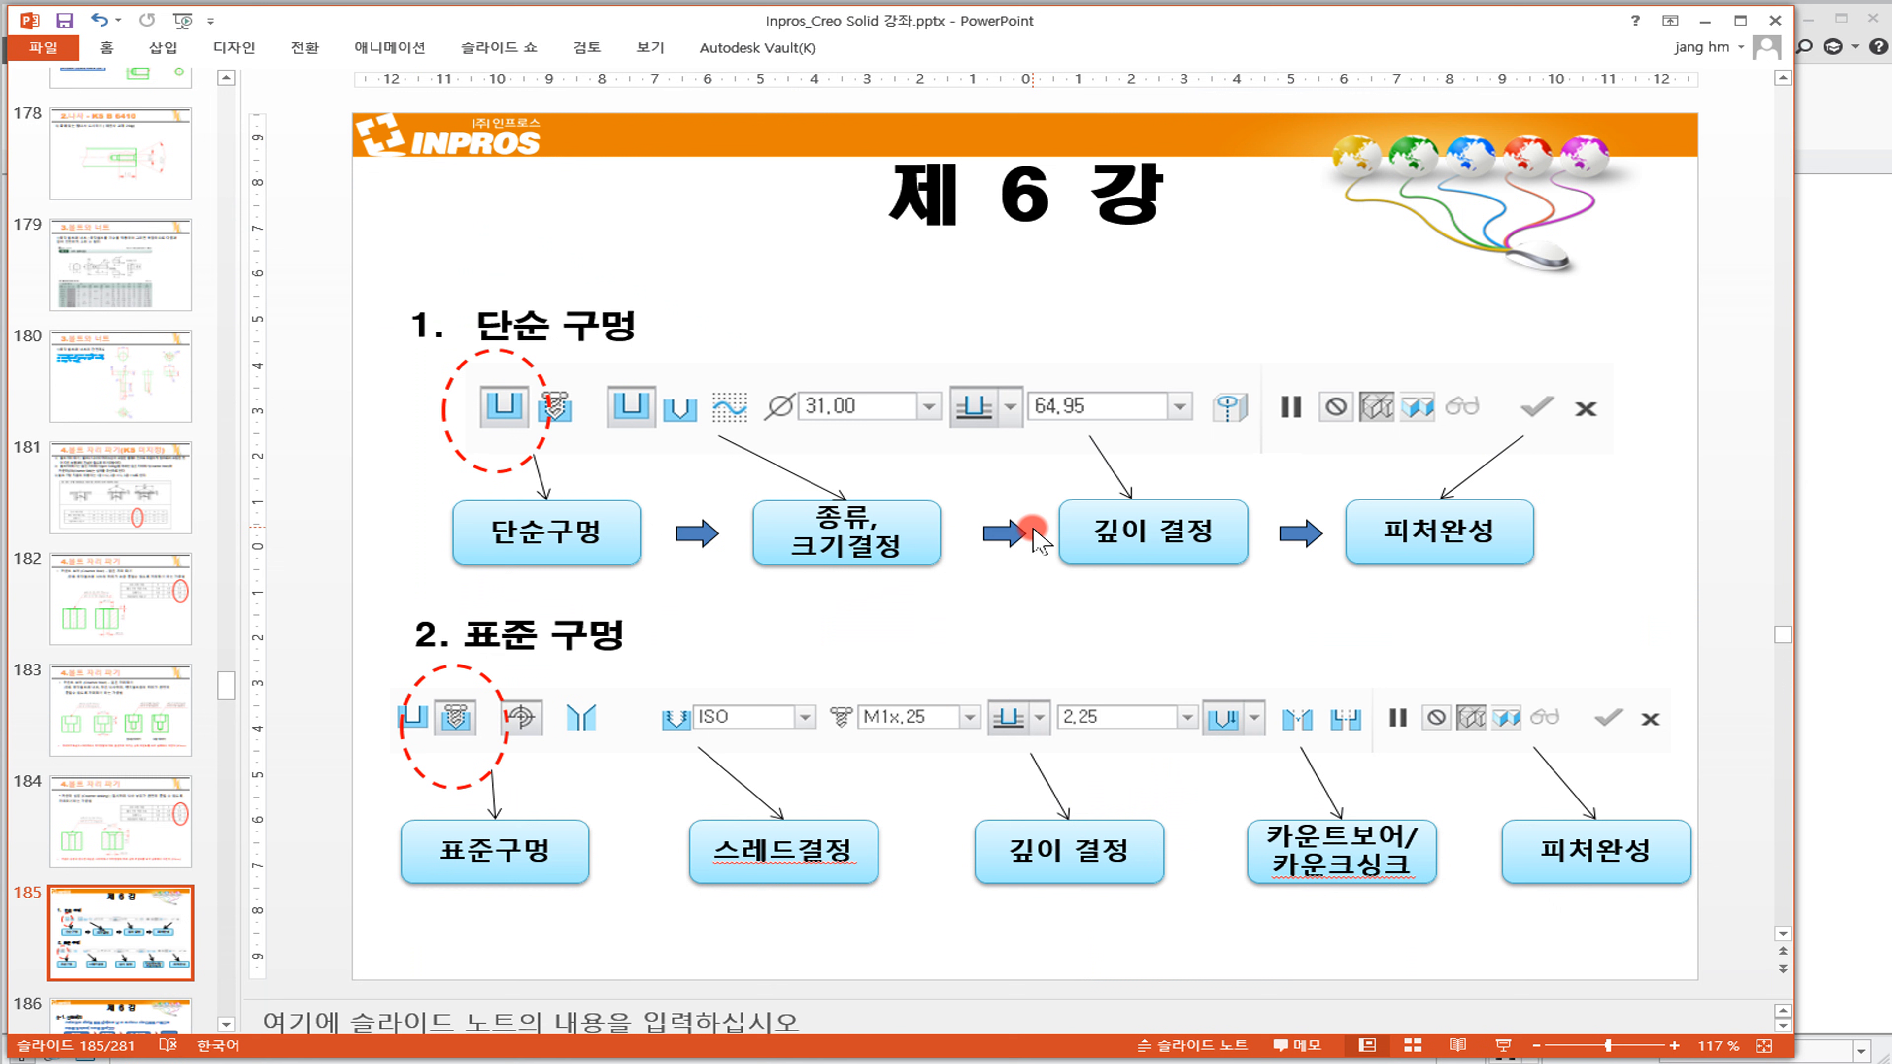
{"action": "scroll", "coordinate": [127, 850], "scroll_direction": "down", "scroll_amount": 3}
{"action": "left_click", "coordinate": [128, 851]}
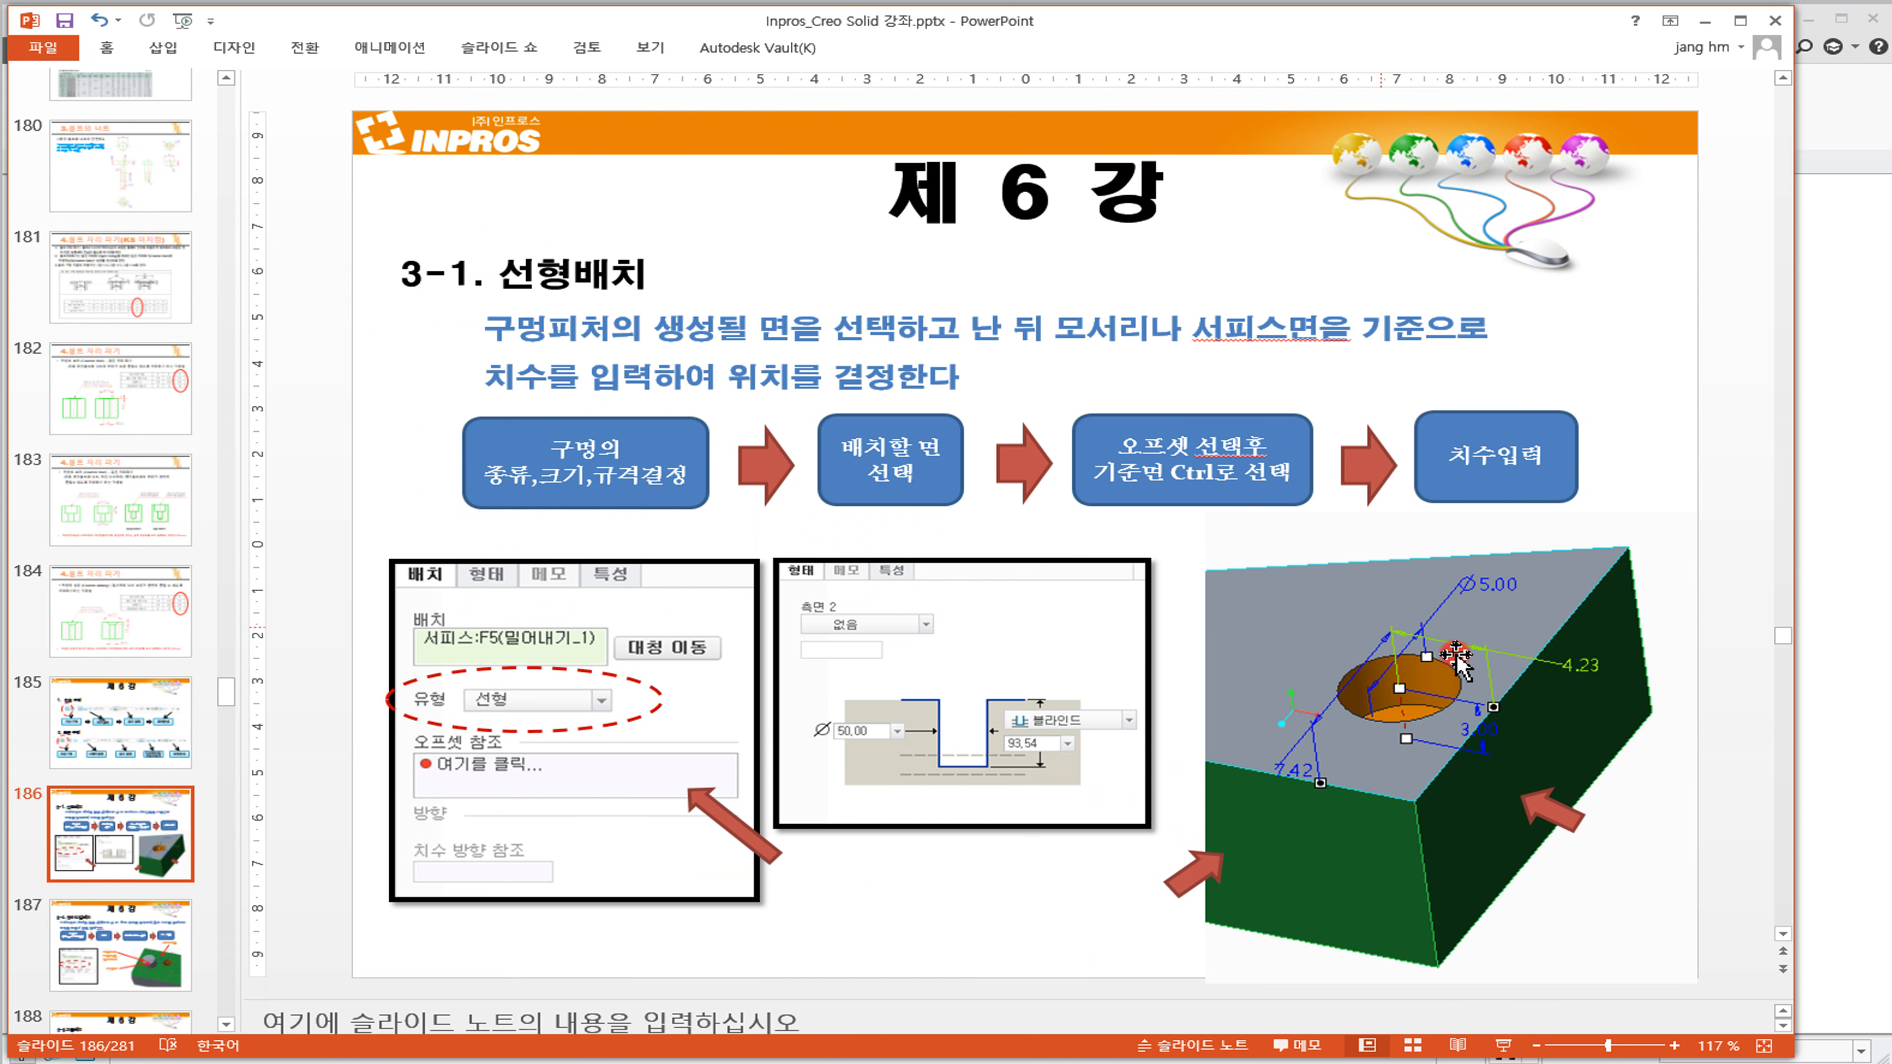
{"action": "left_click", "coordinate": [145, 938]}
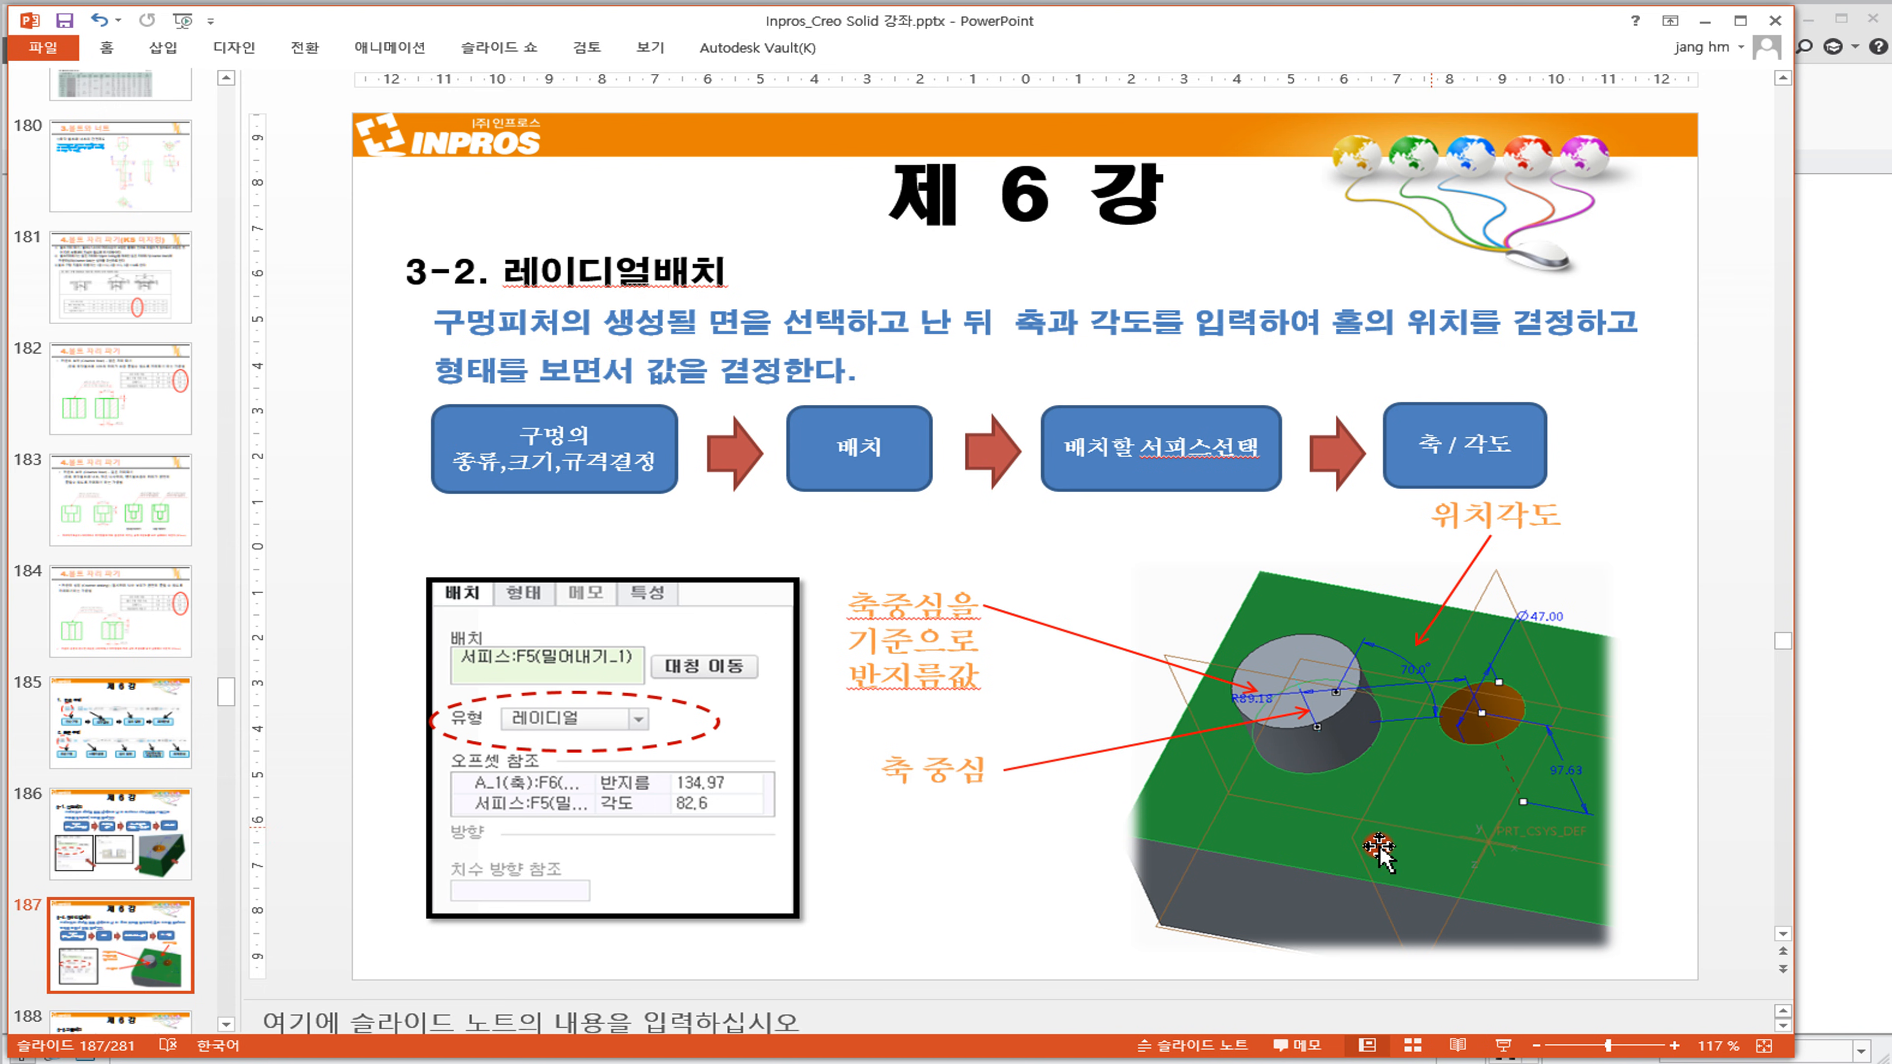
Switch back to Creo and delete the large linear hole from the block
{"action": "left_click", "coordinate": [312, 1063]}
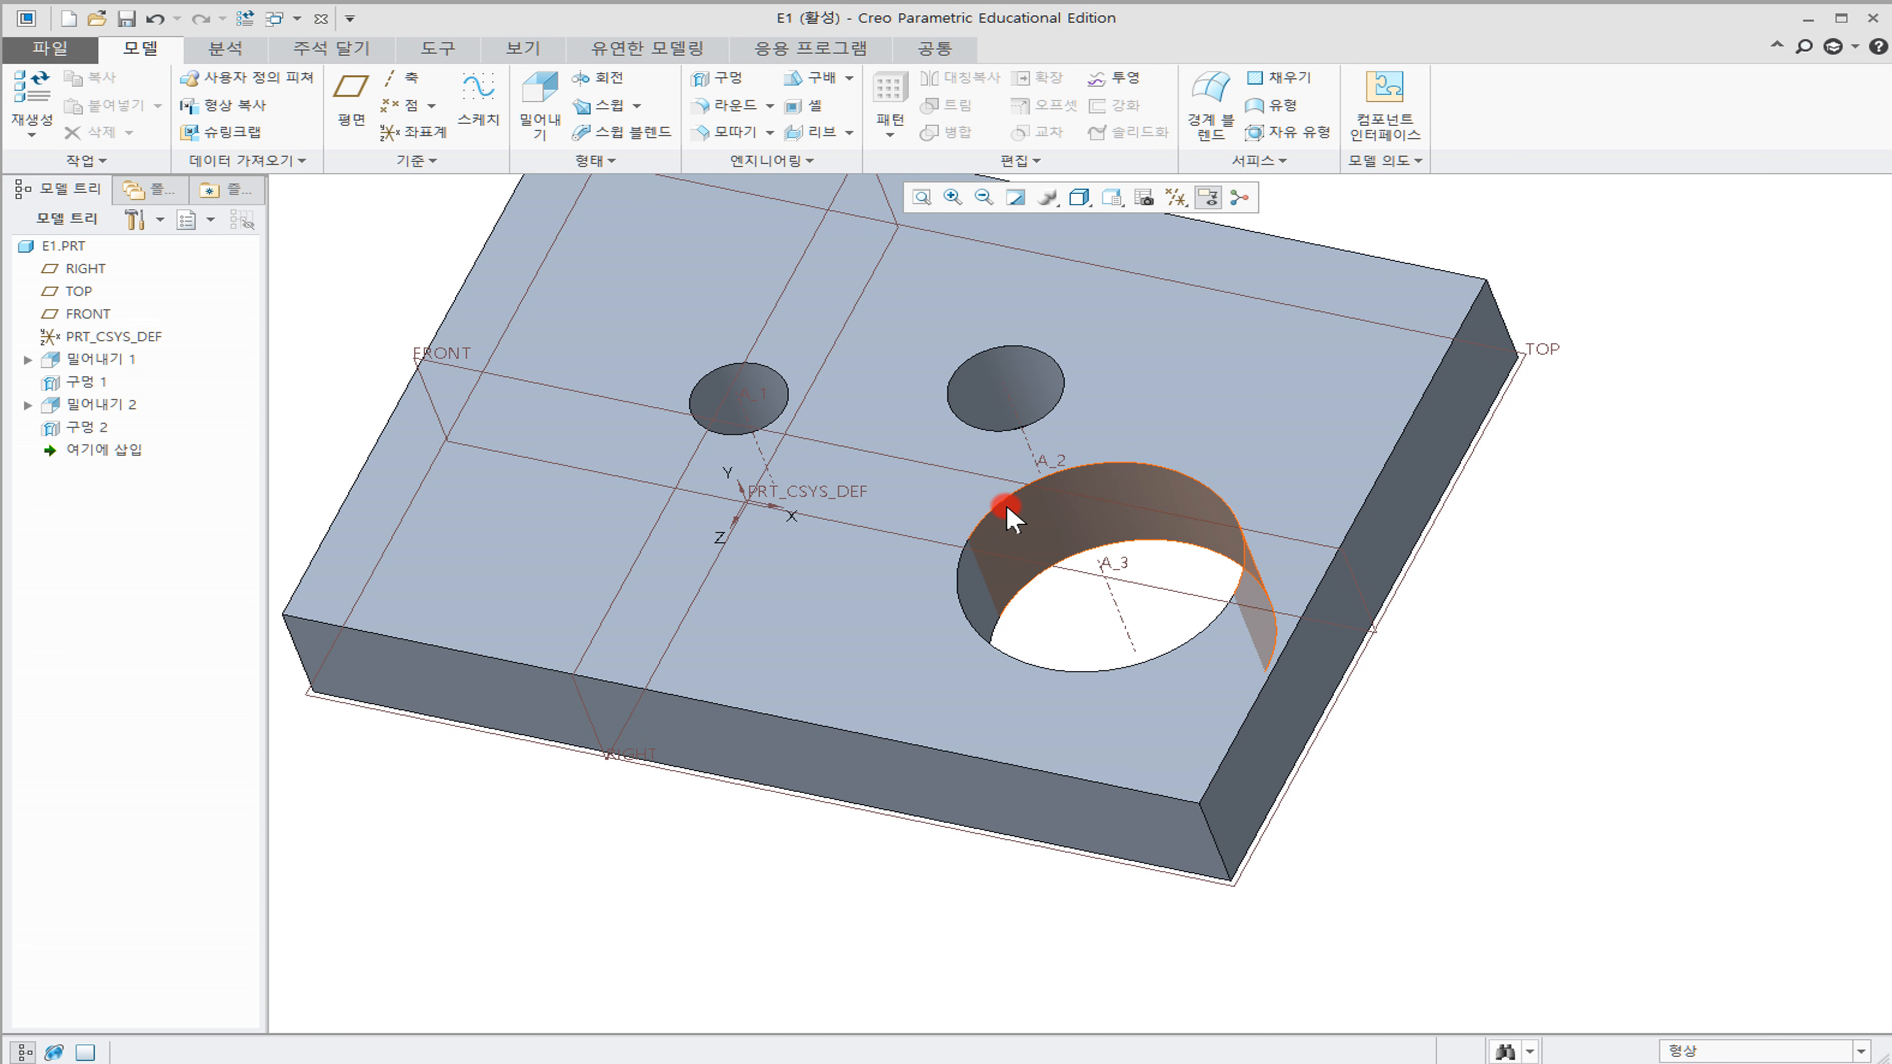
{"action": "scroll", "coordinate": [1008, 514], "scroll_direction": "up", "scroll_amount": 1}
{"action": "left_click", "coordinate": [112, 429]}
{"action": "right_click", "coordinate": [104, 431]}
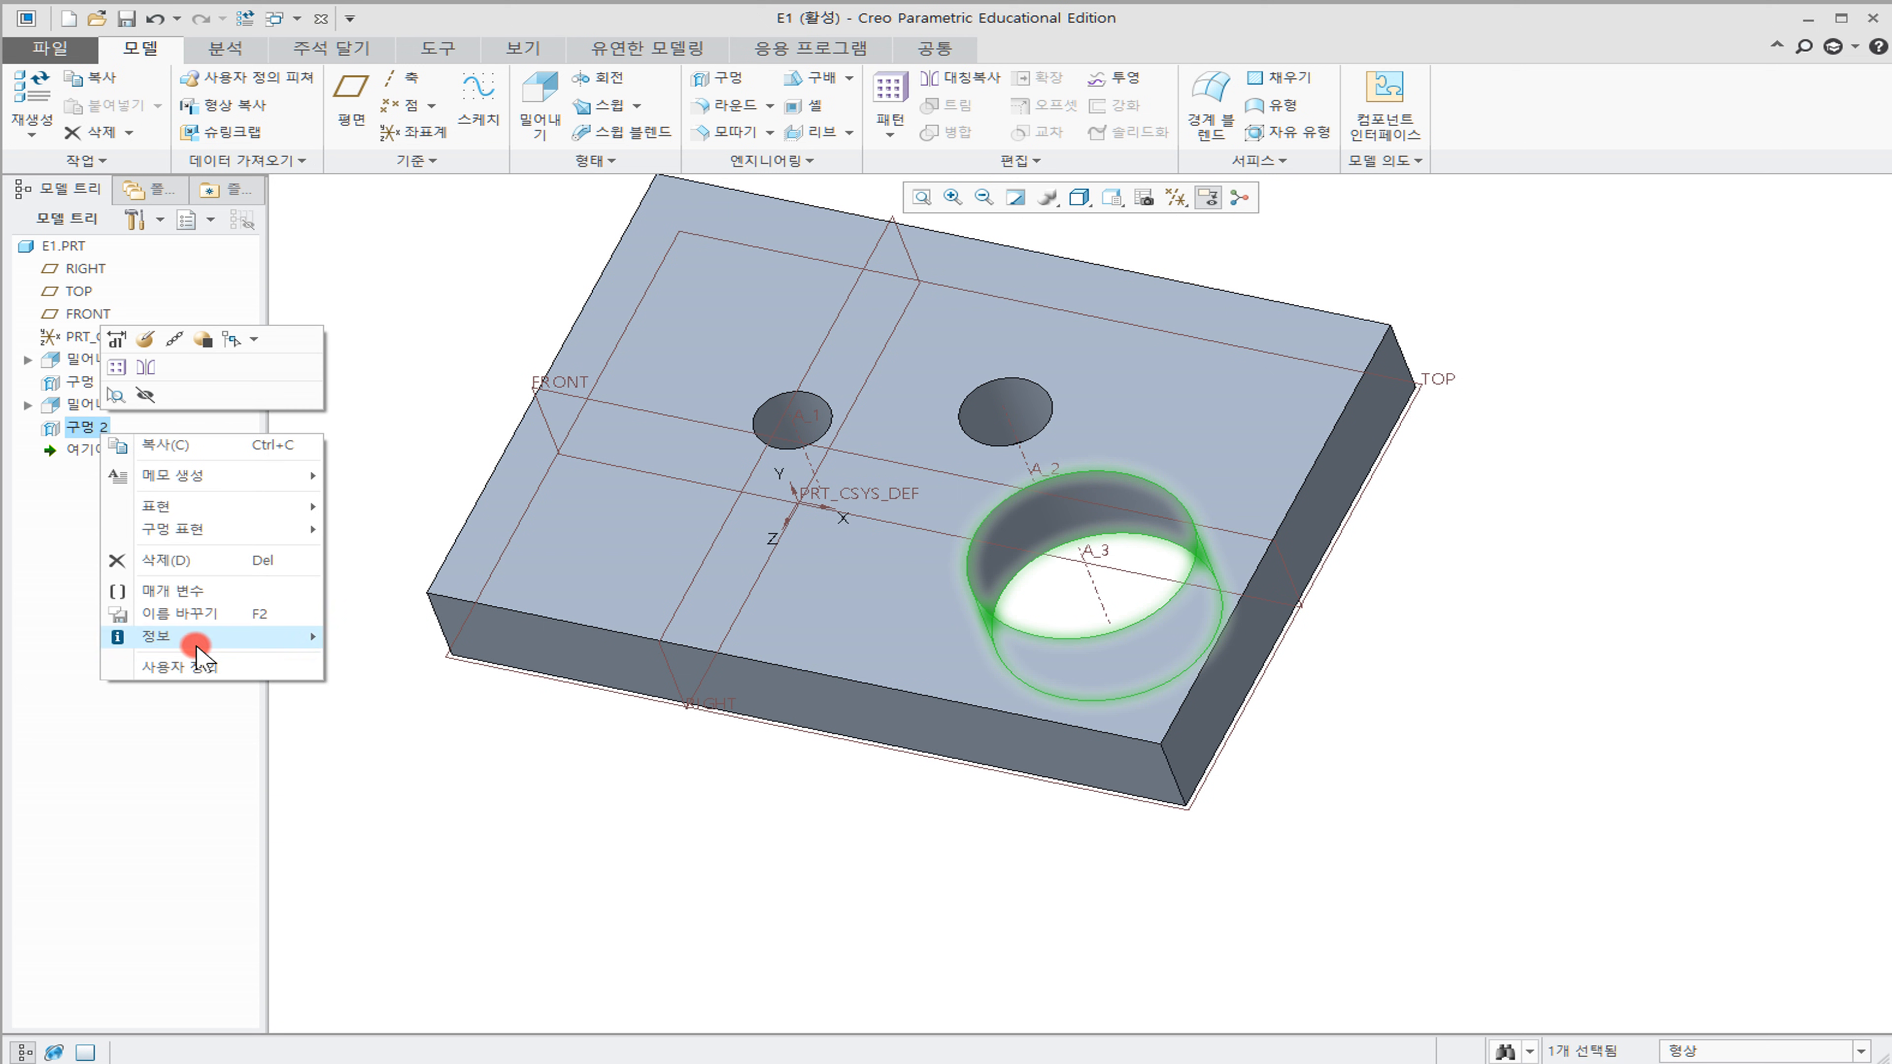
{"action": "left_click", "coordinate": [168, 560]}
{"action": "left_click", "coordinate": [493, 580]}
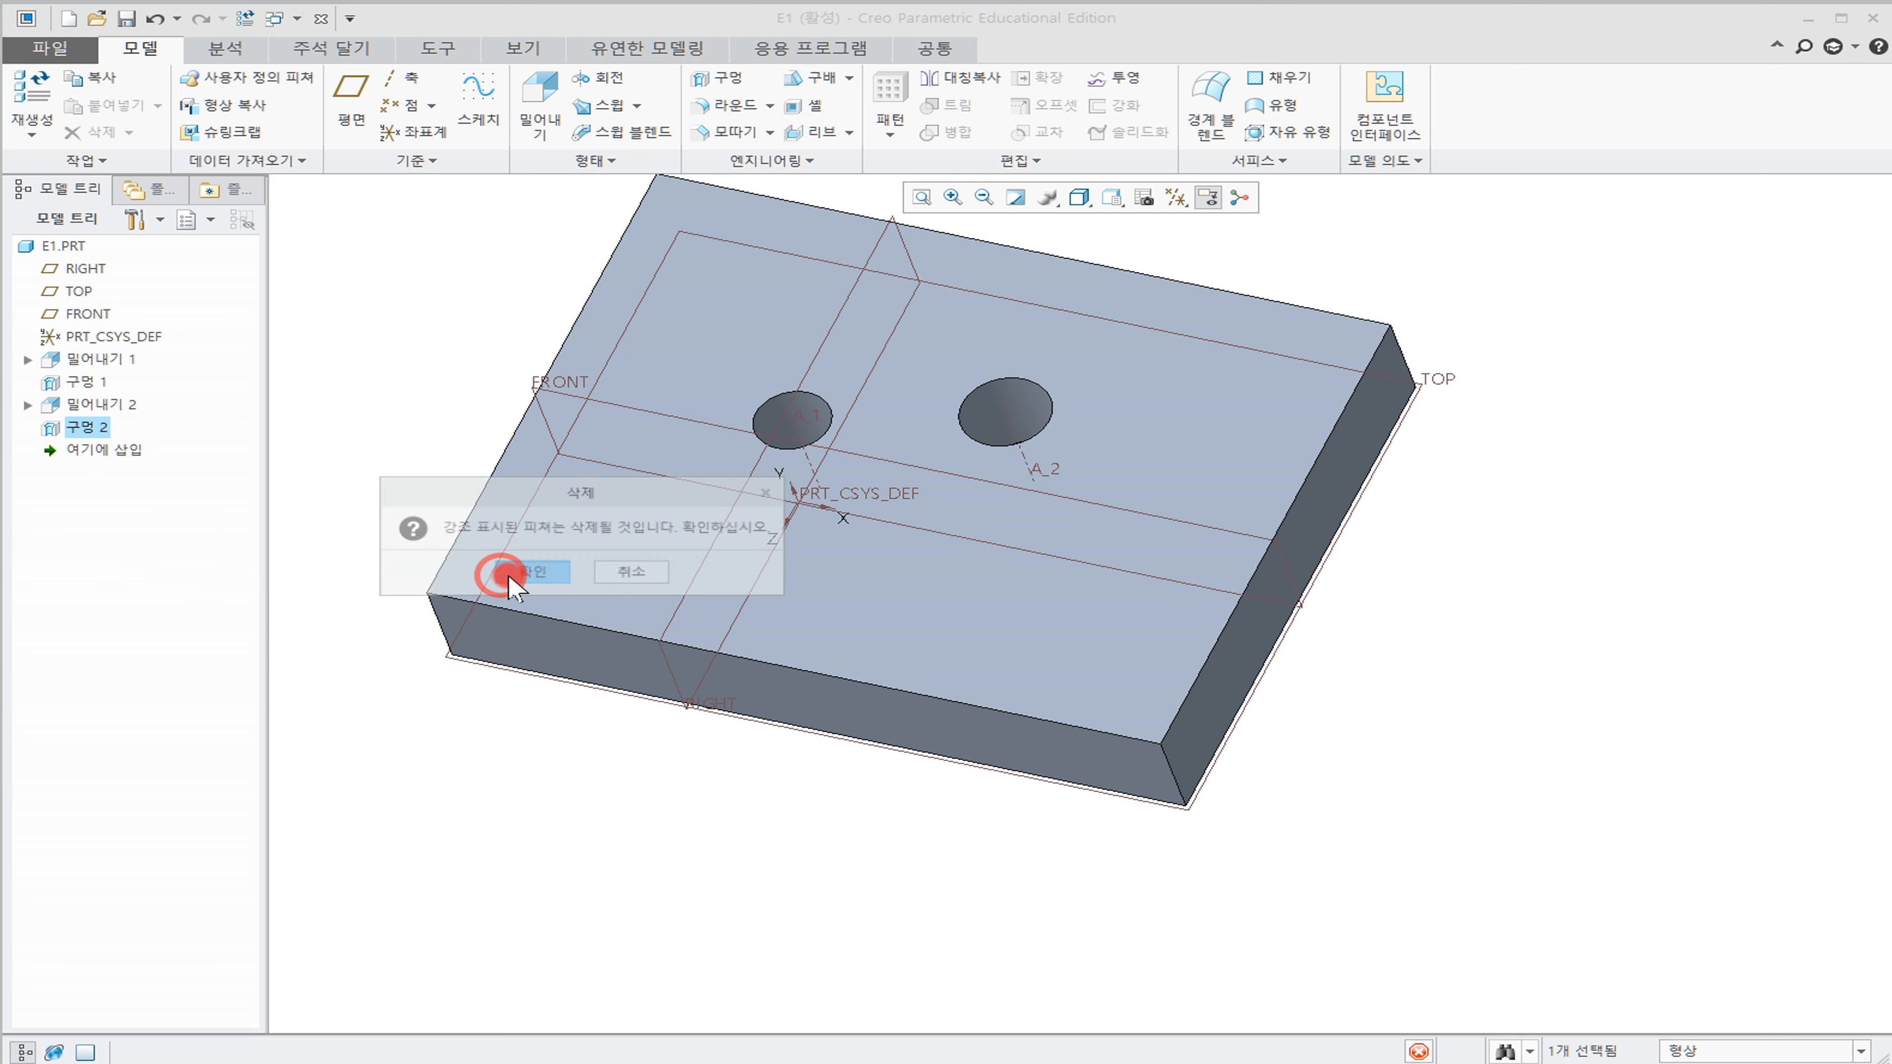
{"action": "left_click", "coordinate": [719, 77]}
{"action": "left_click", "coordinate": [930, 627]}
{"action": "left_click", "coordinate": [122, 159]}
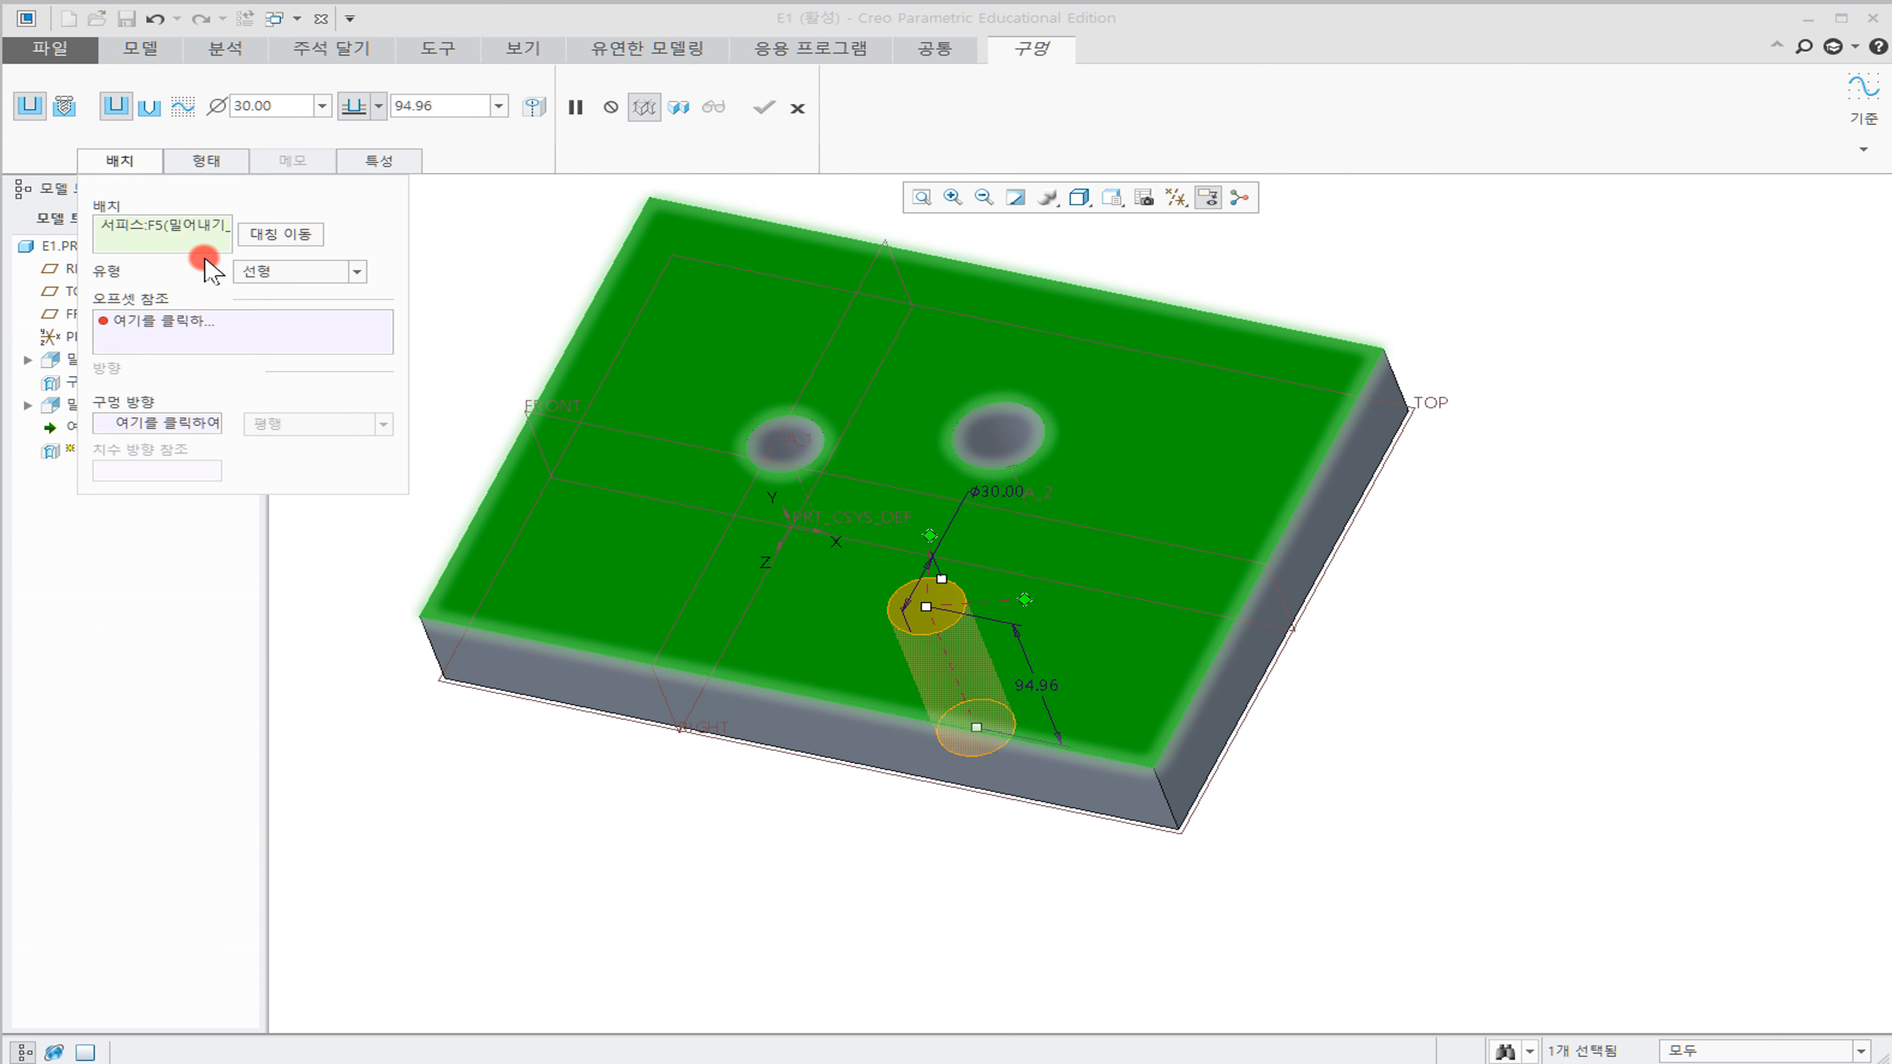
{"action": "left_click", "coordinate": [357, 272]}
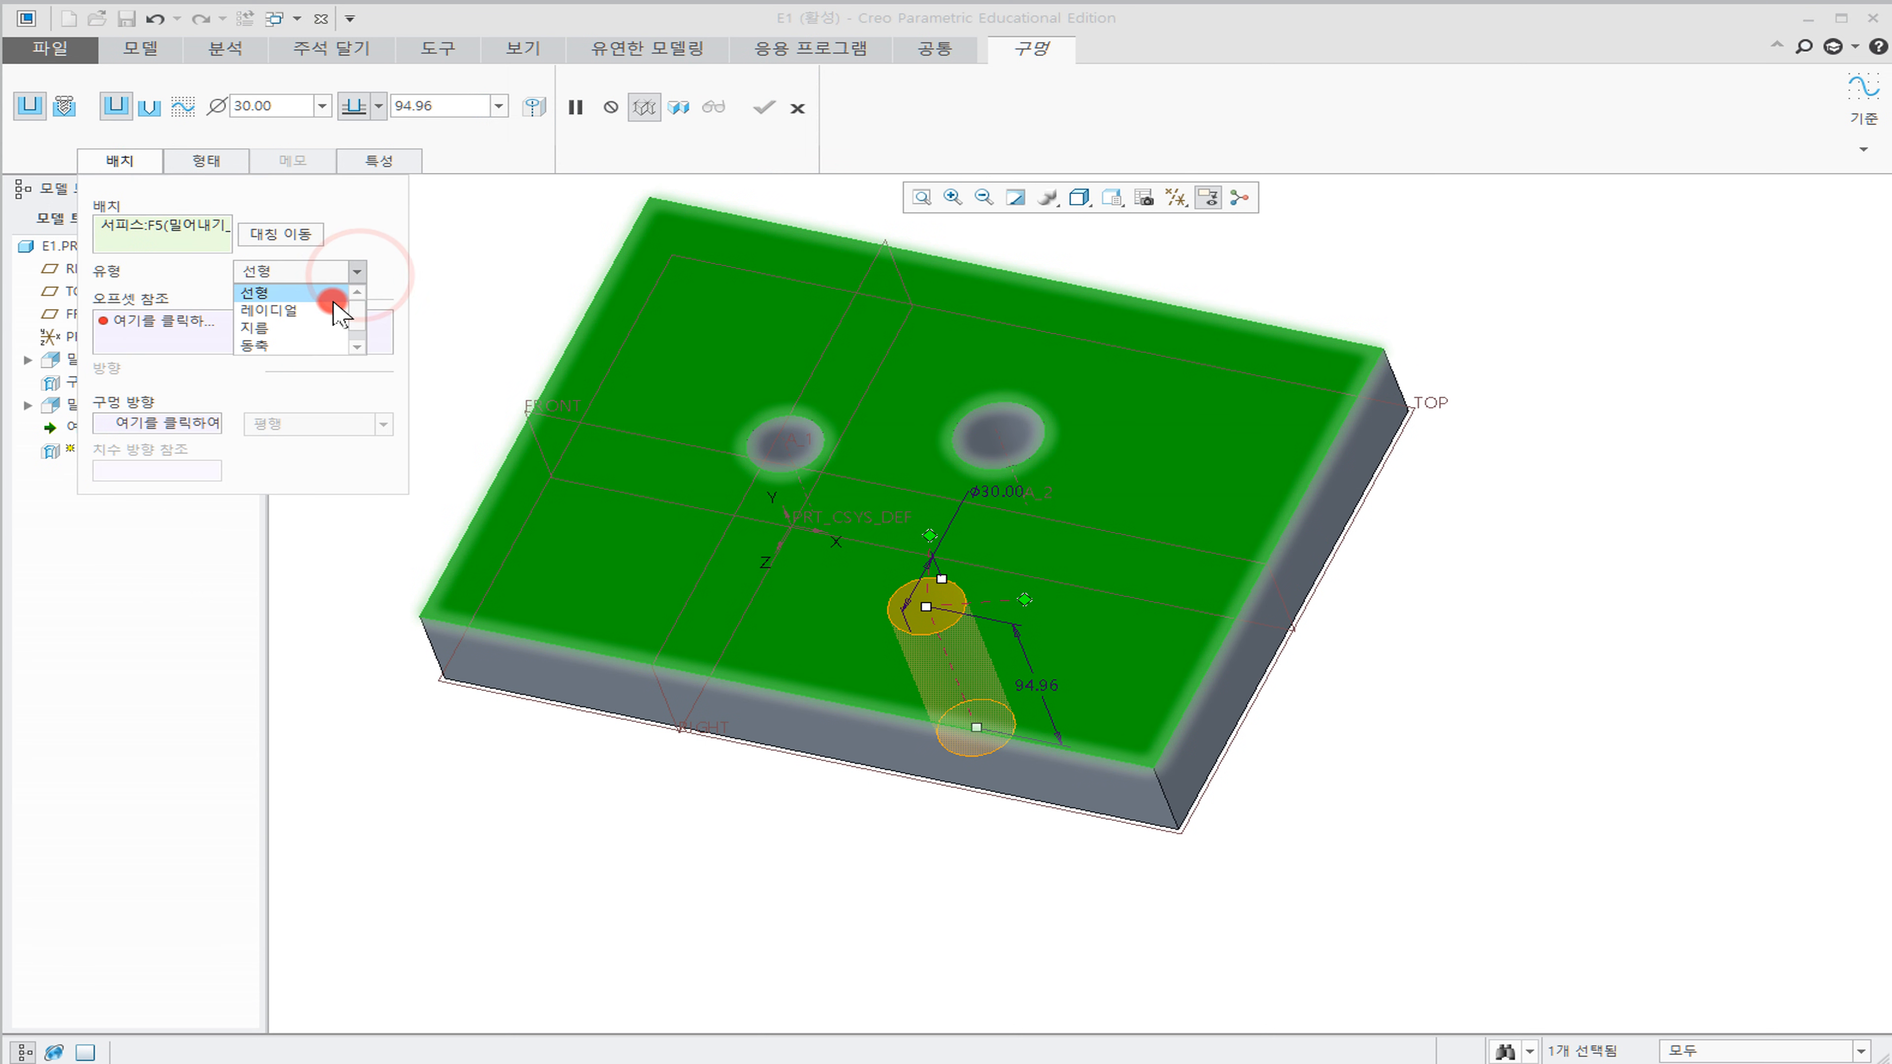
{"action": "left_click", "coordinate": [316, 310]}
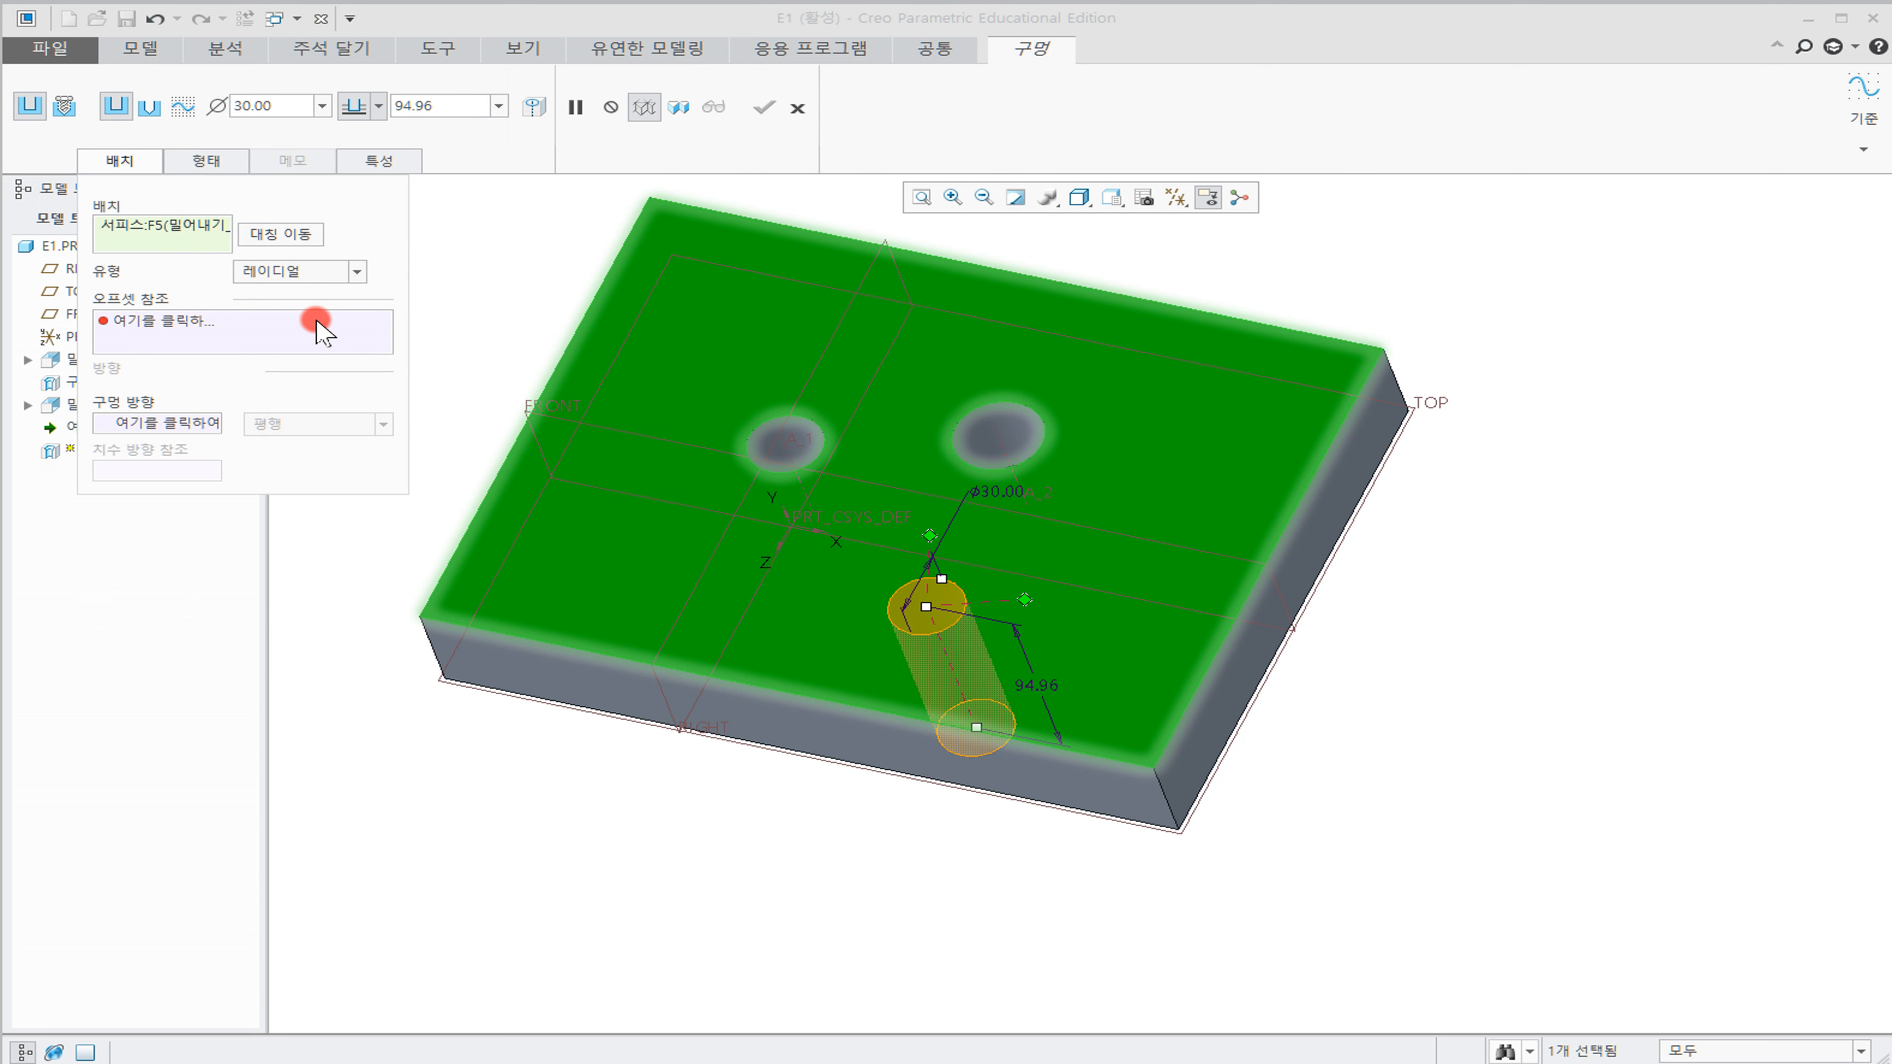
{"action": "left_click", "coordinate": [784, 447]}
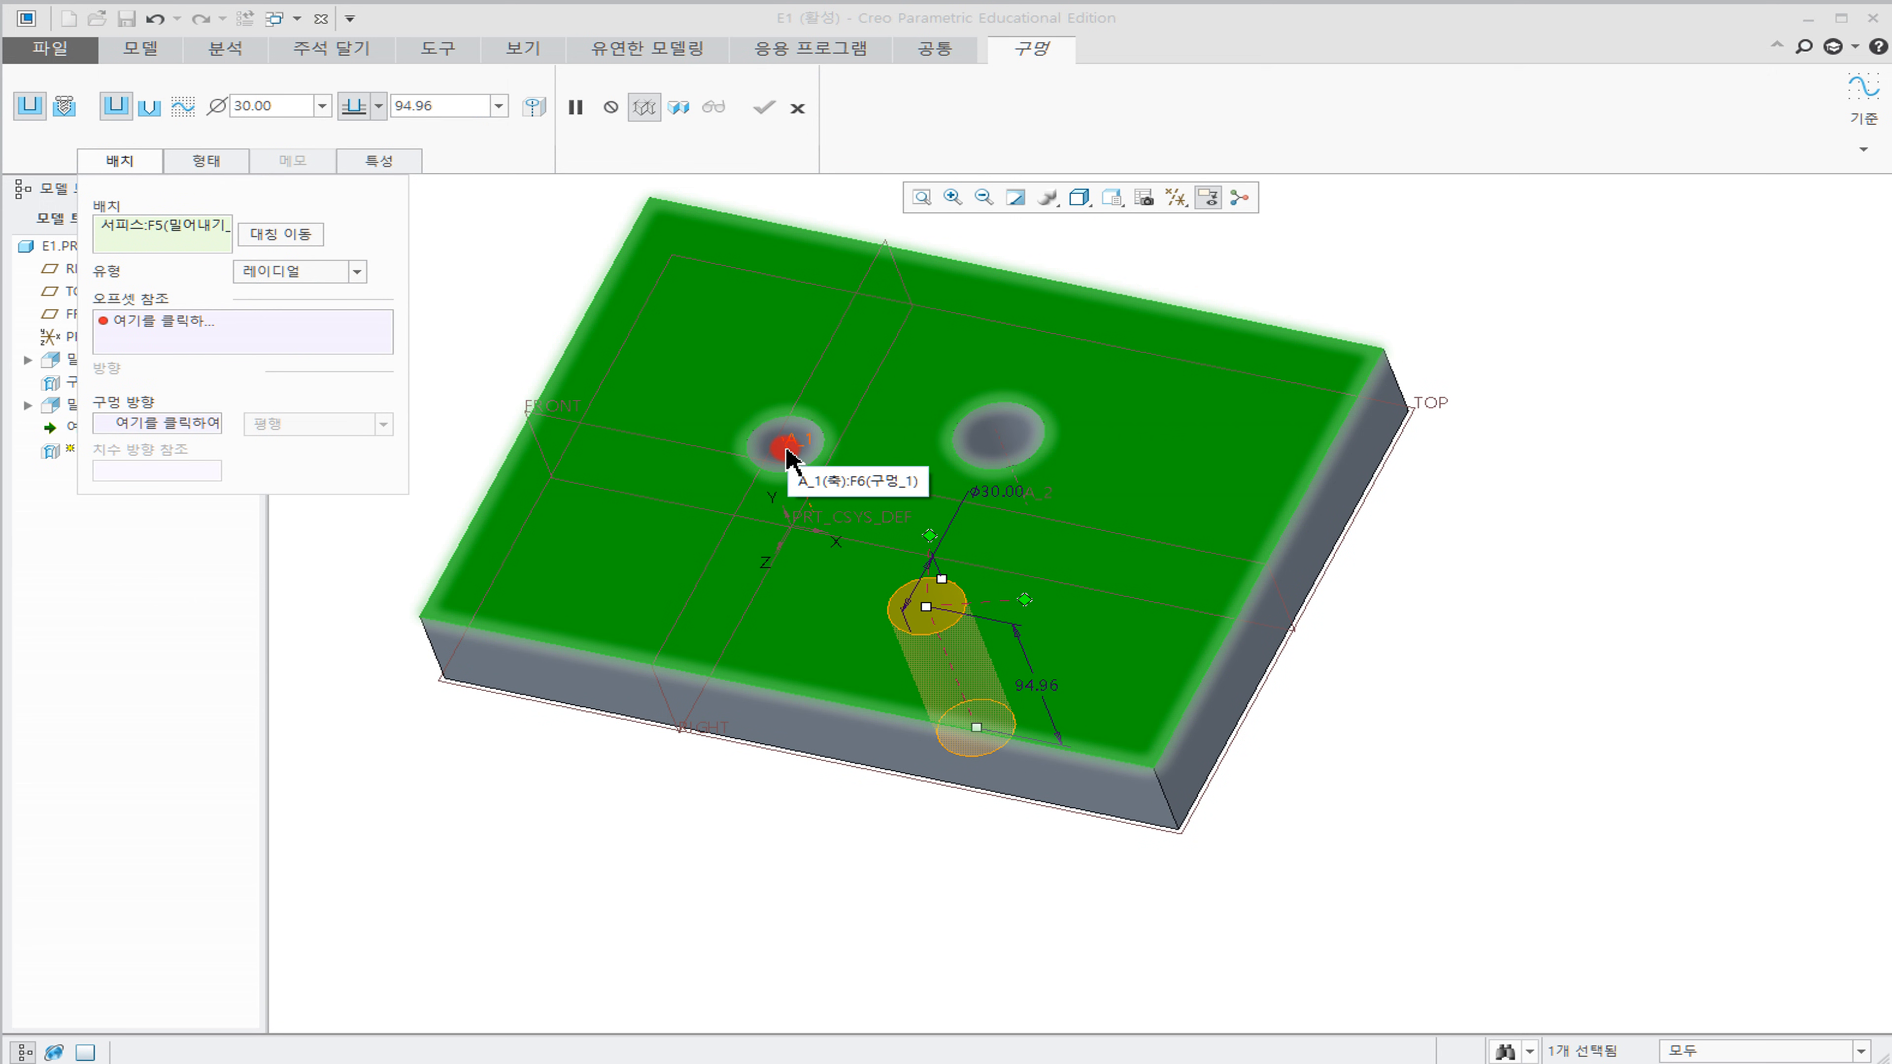
{"action": "left_click", "coordinate": [786, 450]}
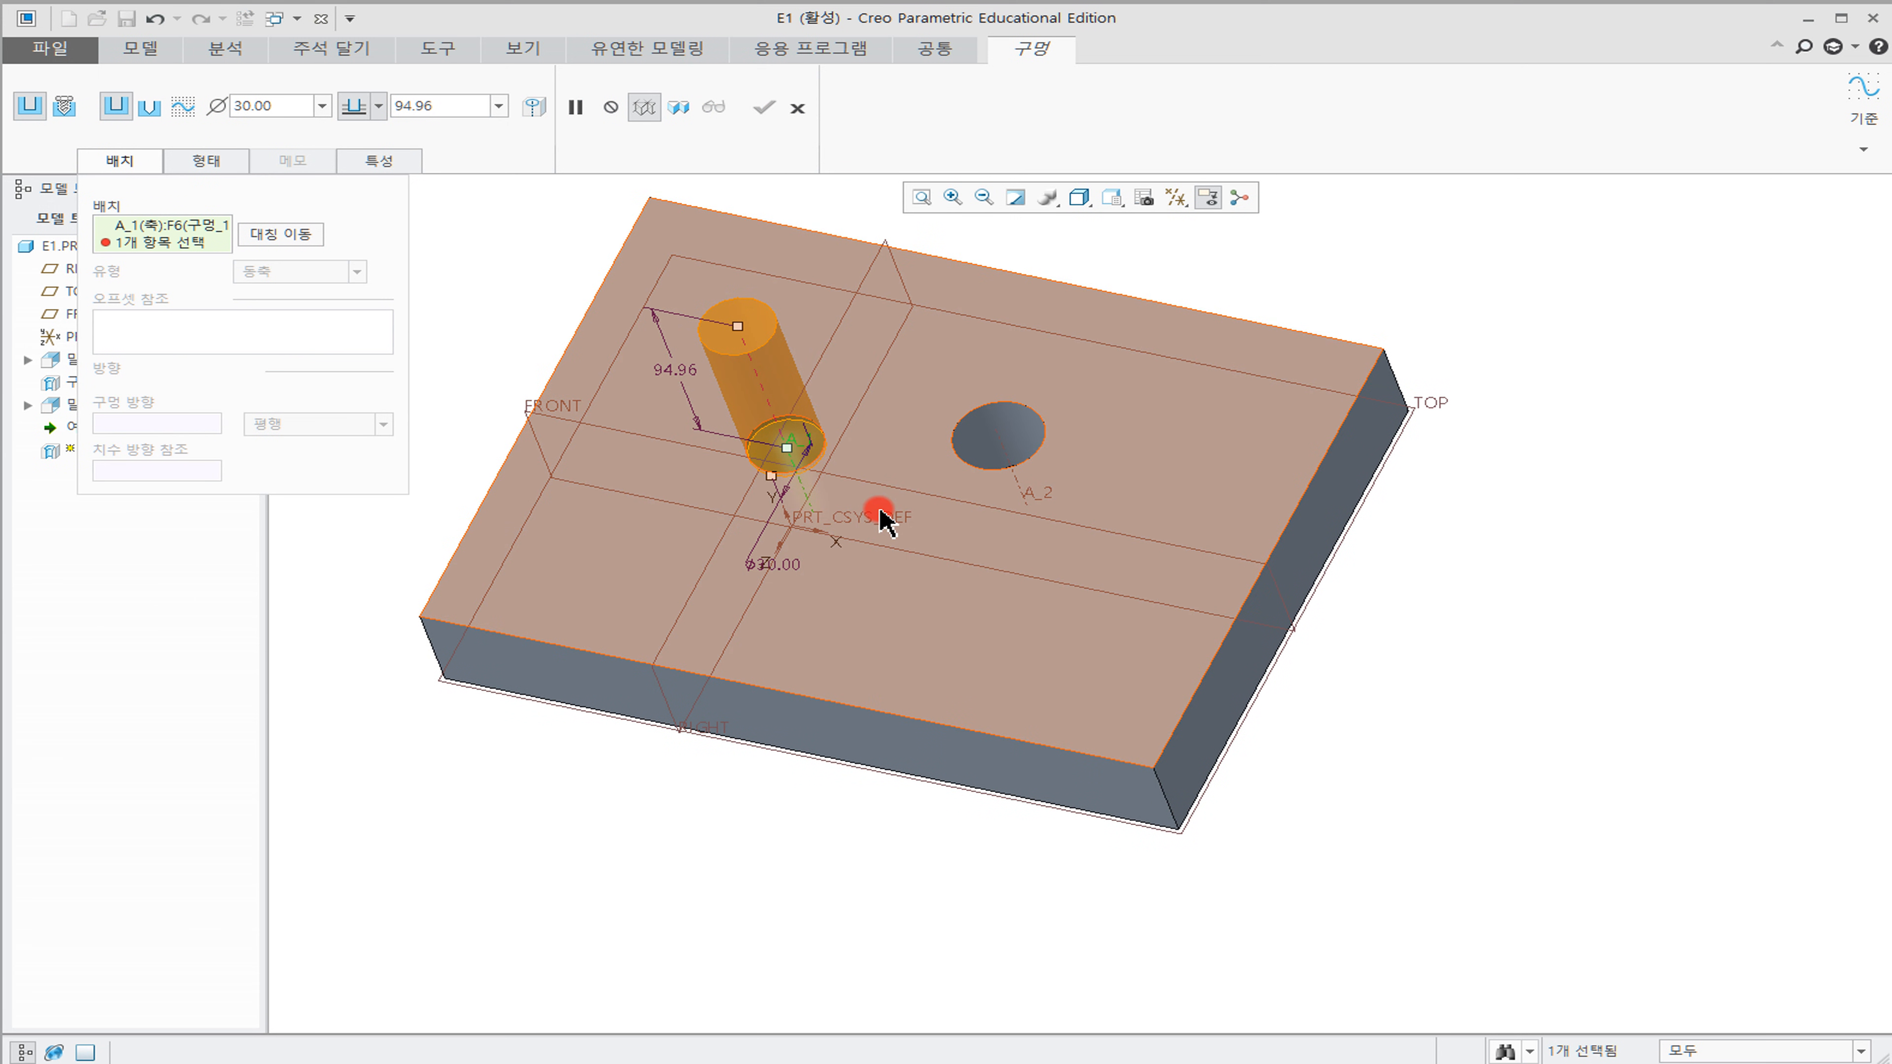
{"action": "left_click", "coordinate": [786, 449]}
{"action": "left_click_drag", "start_coordinate": [790, 449], "coordinate": [1108, 600]}
{"action": "left_click", "coordinate": [800, 112]}
{"action": "left_click", "coordinate": [553, 586]}
{"action": "left_click", "coordinate": [448, 279]}
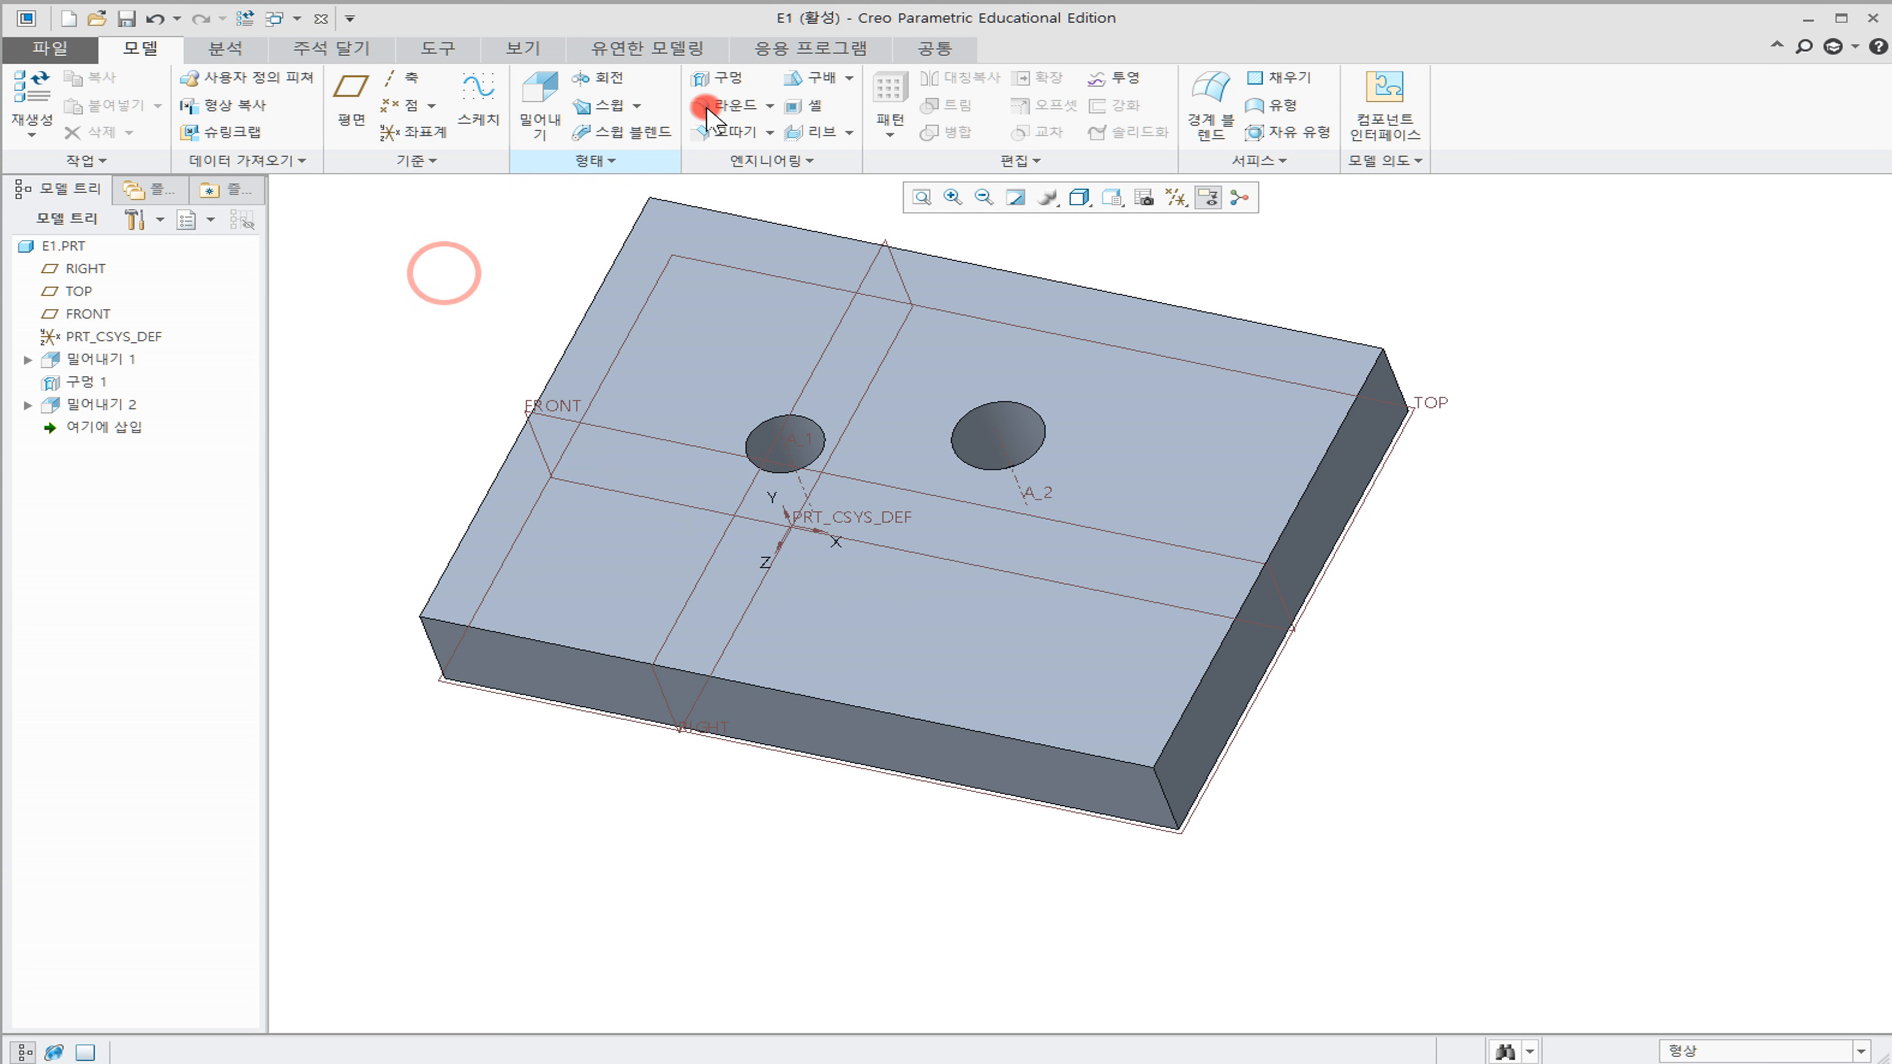
Start a 30 mm diameter simple hole on the top face with radial placement, referencing the first hole's axis A_1
{"action": "left_click", "coordinate": [715, 77]}
{"action": "left_click", "coordinate": [1018, 634]}
{"action": "left_click", "coordinate": [149, 161]}
{"action": "left_click", "coordinate": [357, 272]}
{"action": "left_click", "coordinate": [303, 312]}
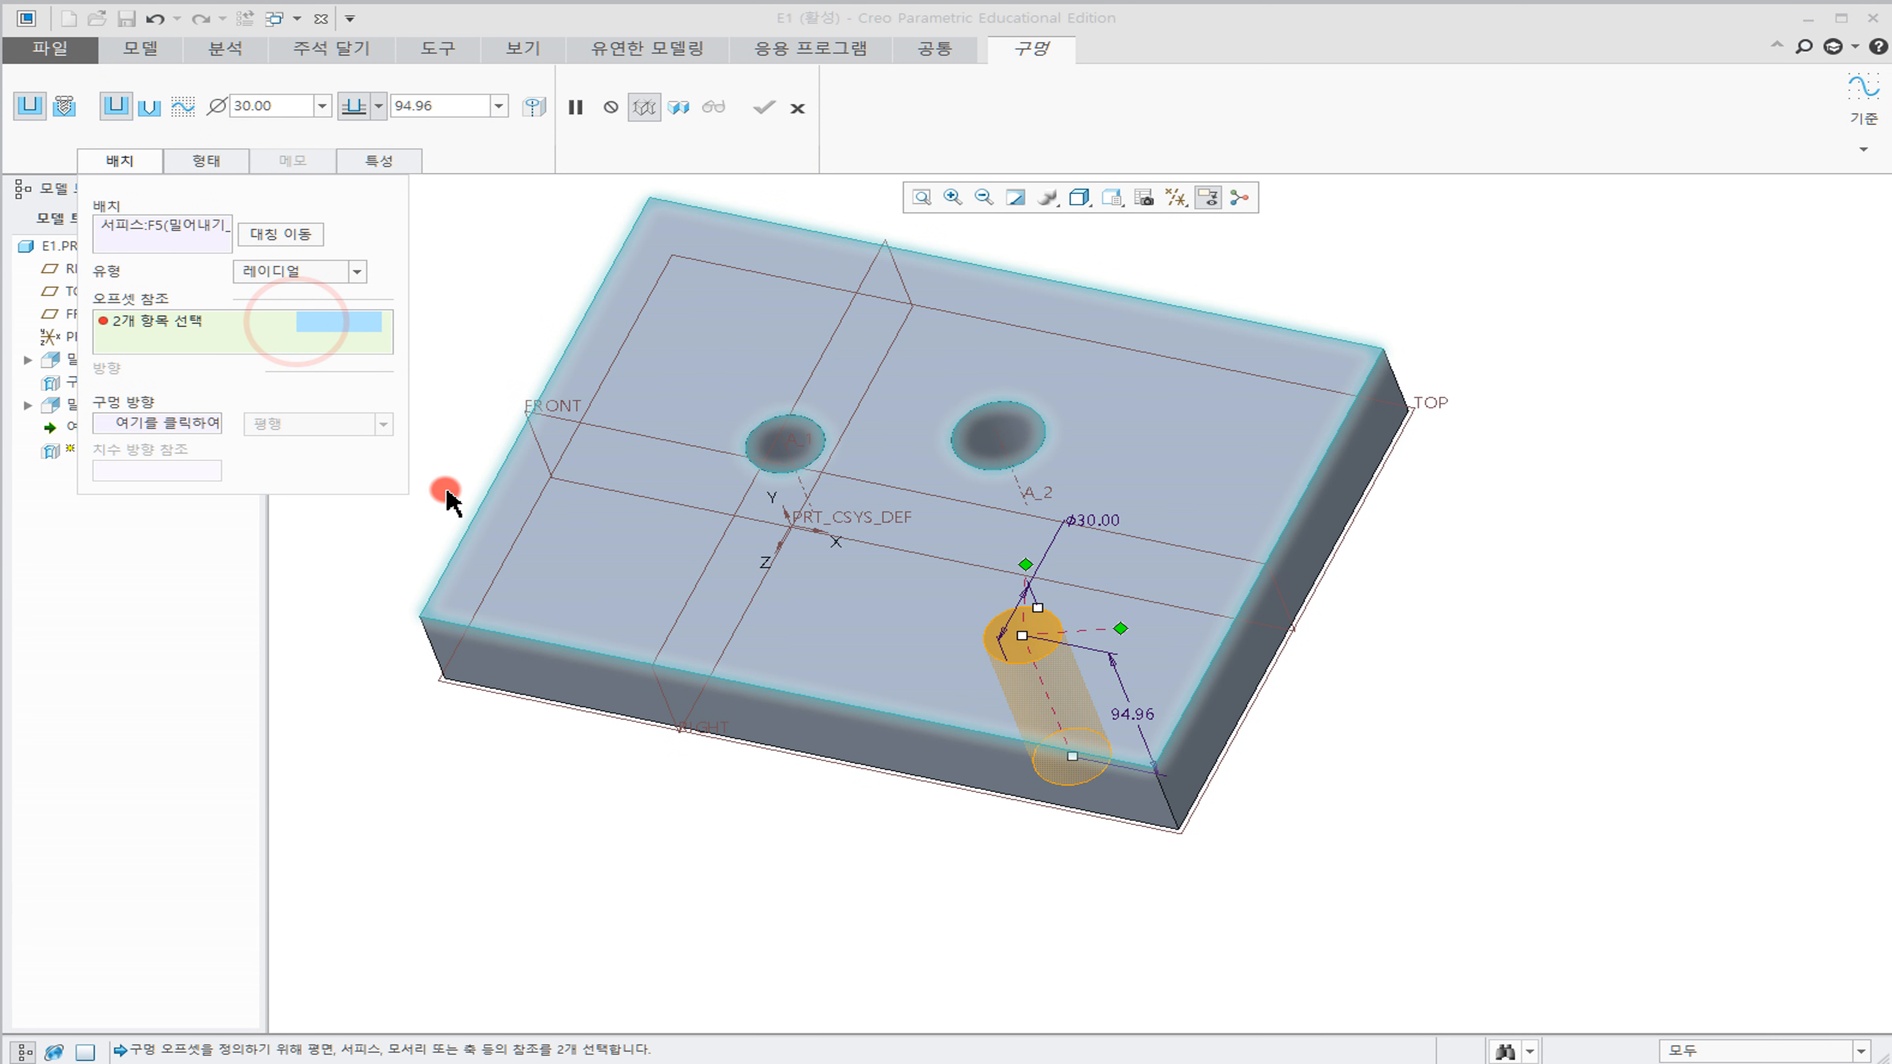
{"action": "left_click", "coordinate": [797, 487]}
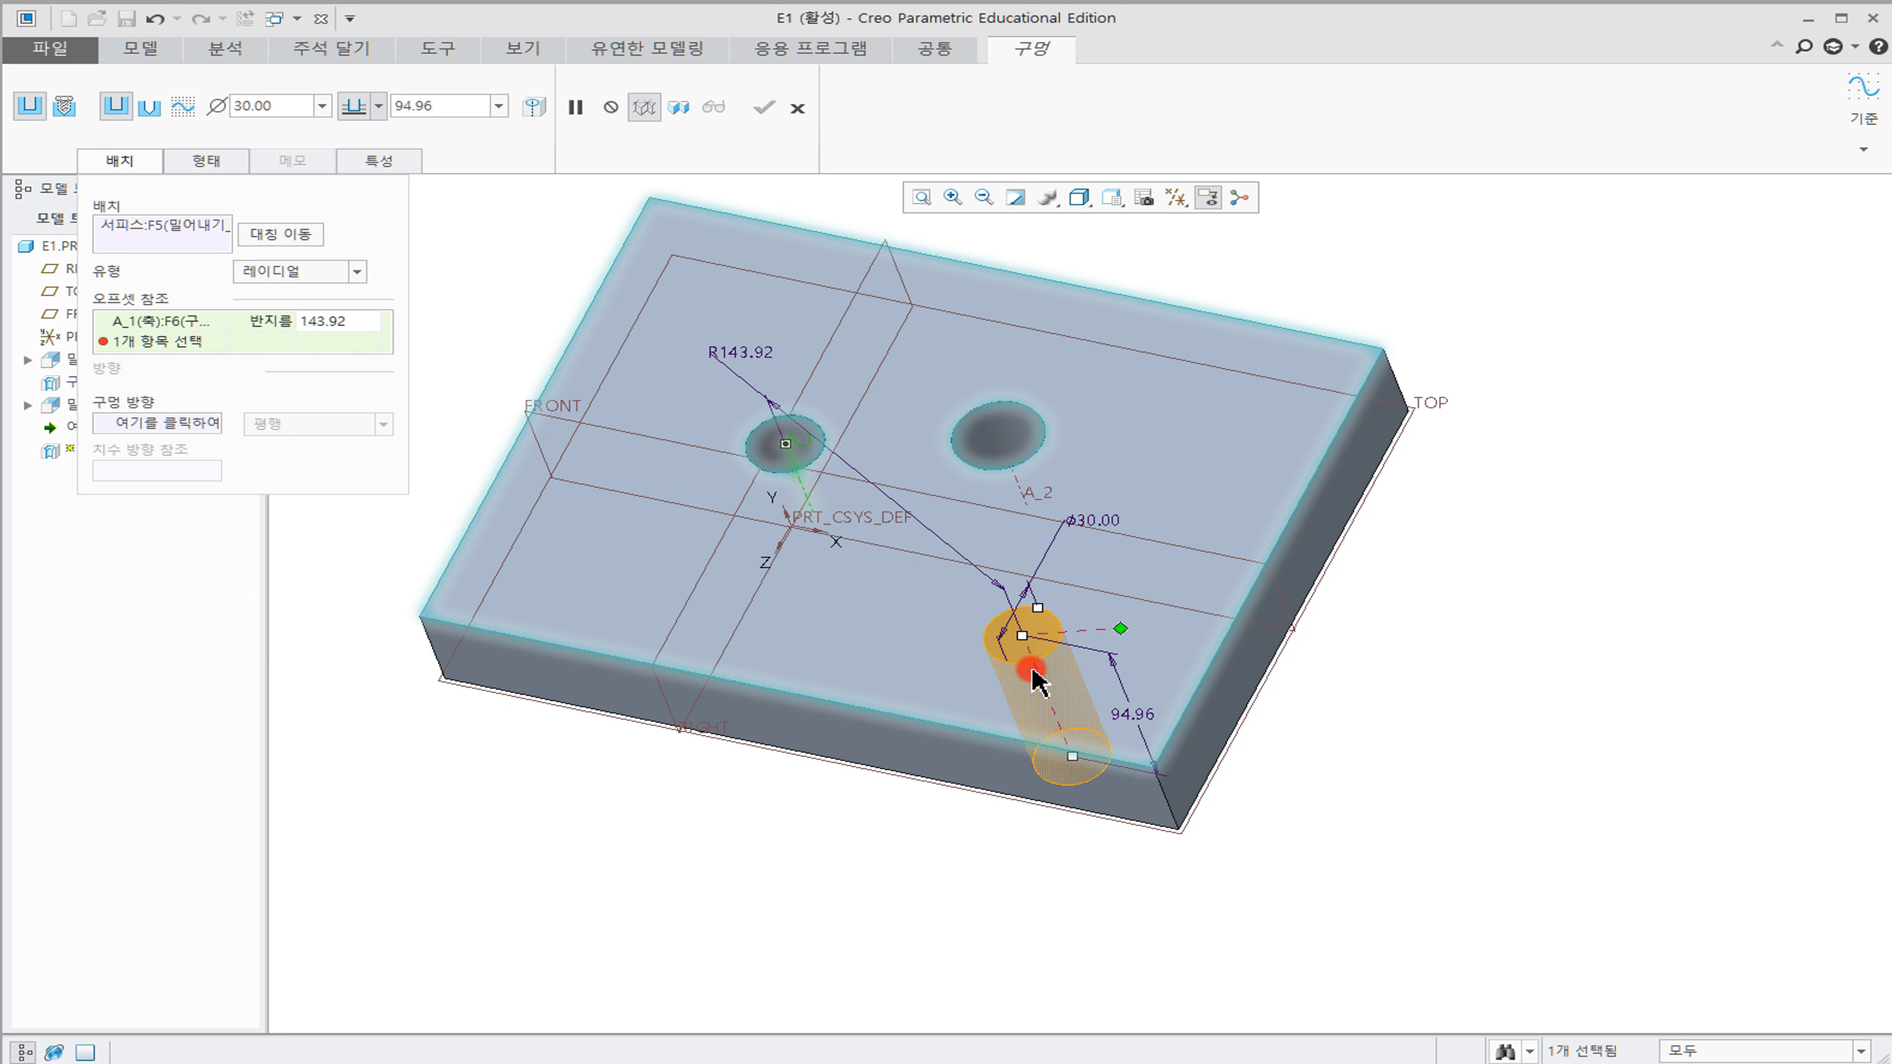
Reposition the hole preview closer to the first hole and set its radial distance from axis A_1 to 50 mm
{"action": "left_click_drag", "start_coordinate": [1022, 634], "coordinate": [943, 550]}
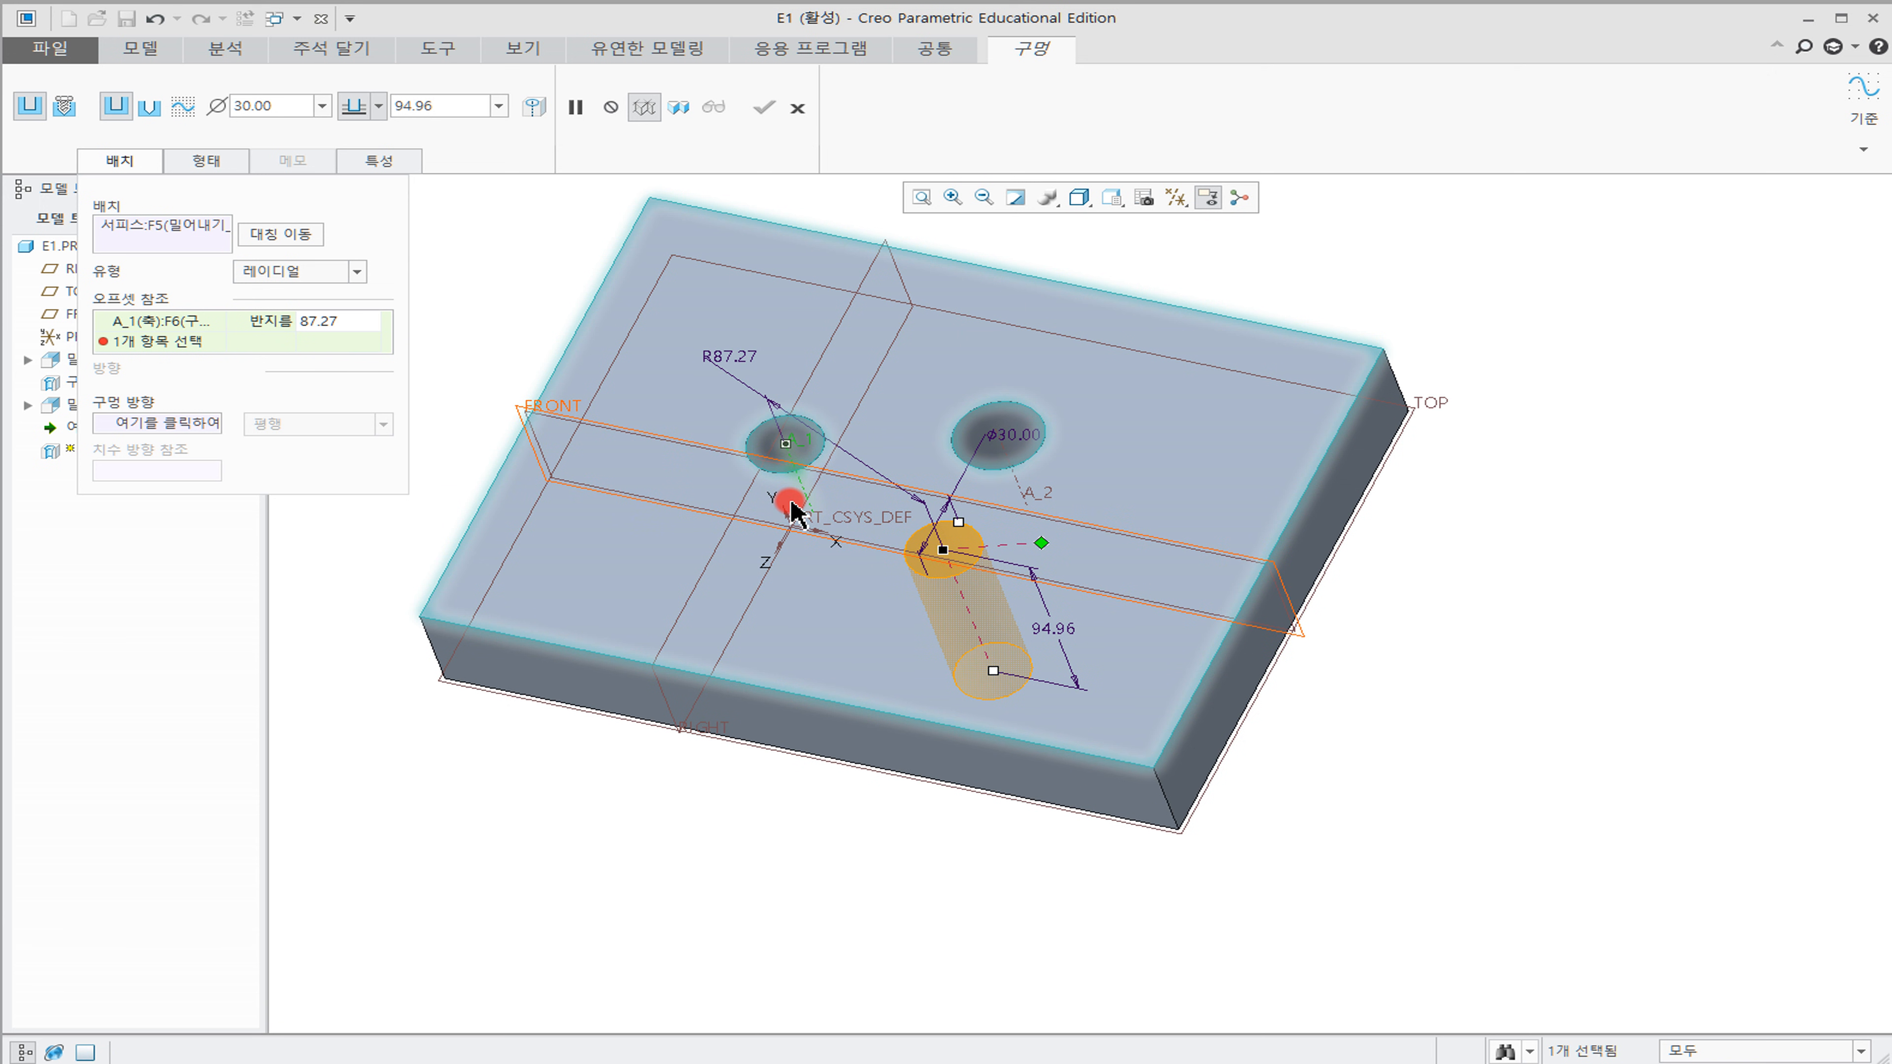
{"action": "middle_click_drag", "start_coordinate": [1060, 551], "coordinate": [1053, 611]}
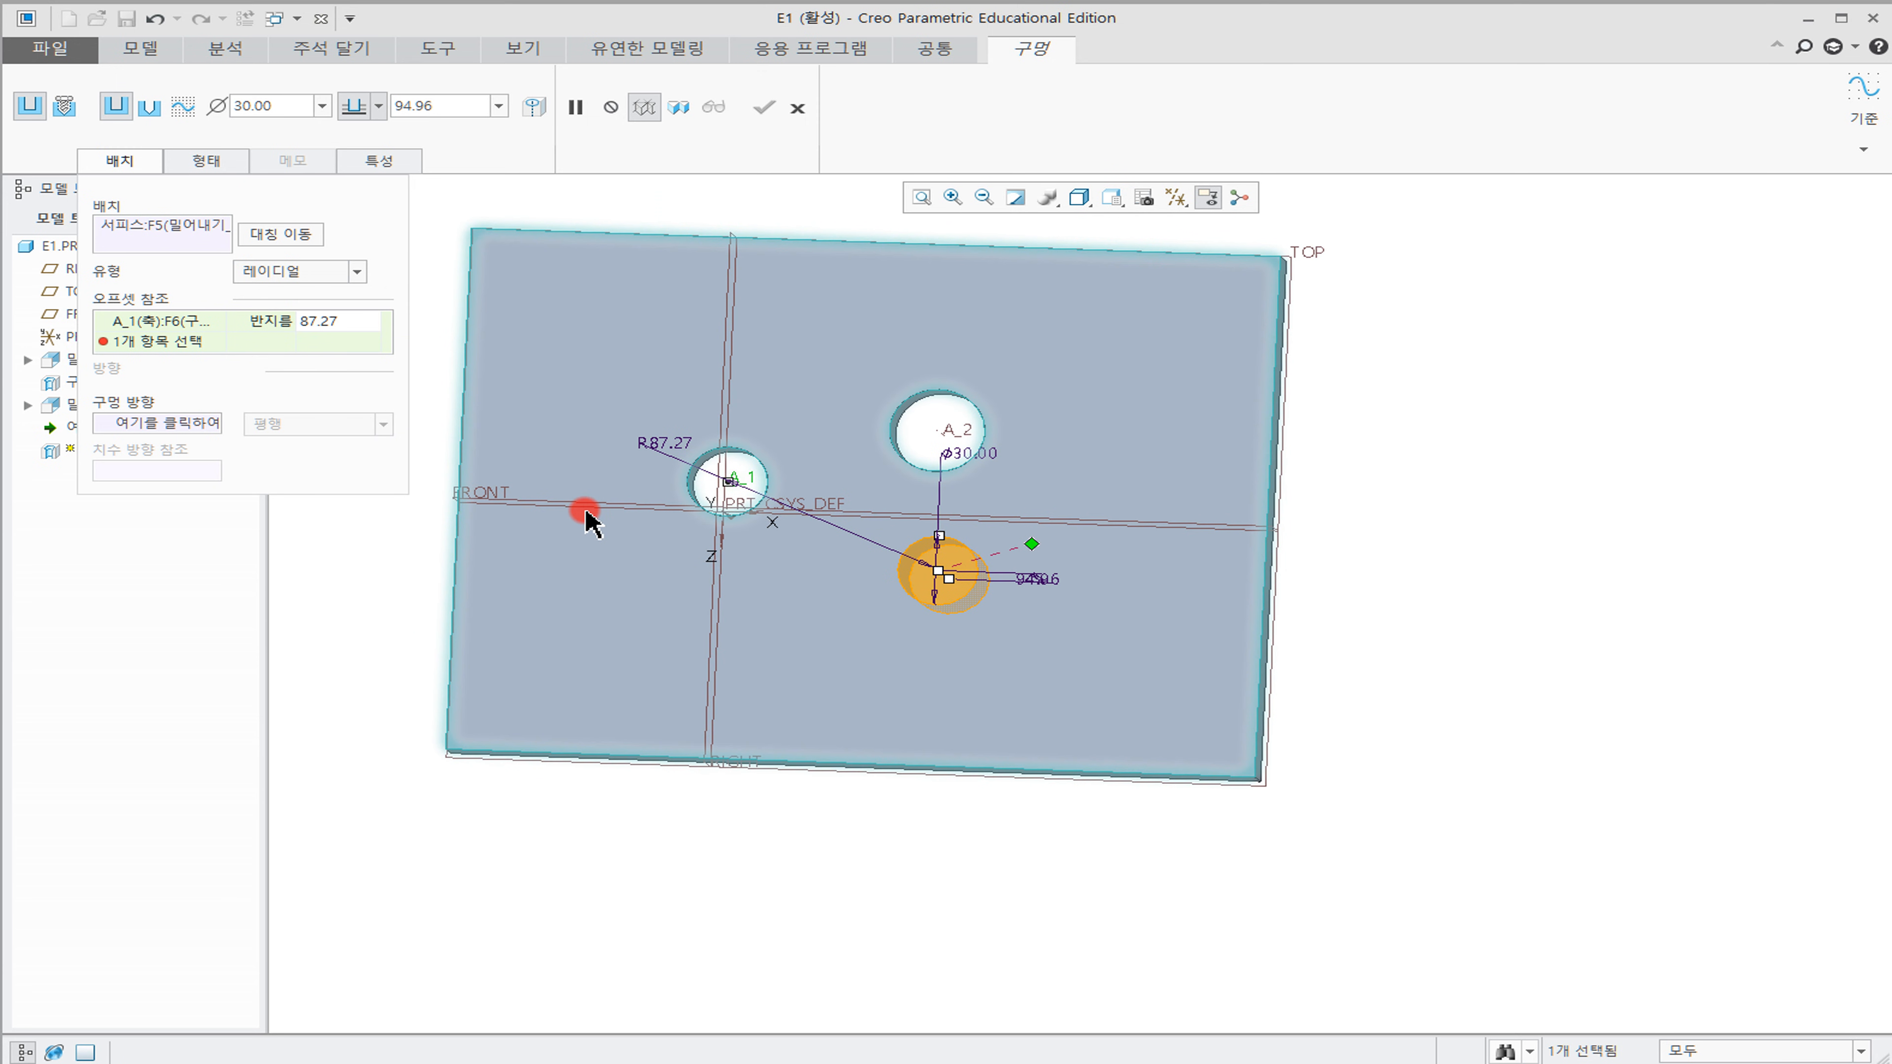
{"action": "double_click", "coordinate": [336, 314]}
{"action": "type", "text": "50"}
{"action": "key", "text": "Return"}
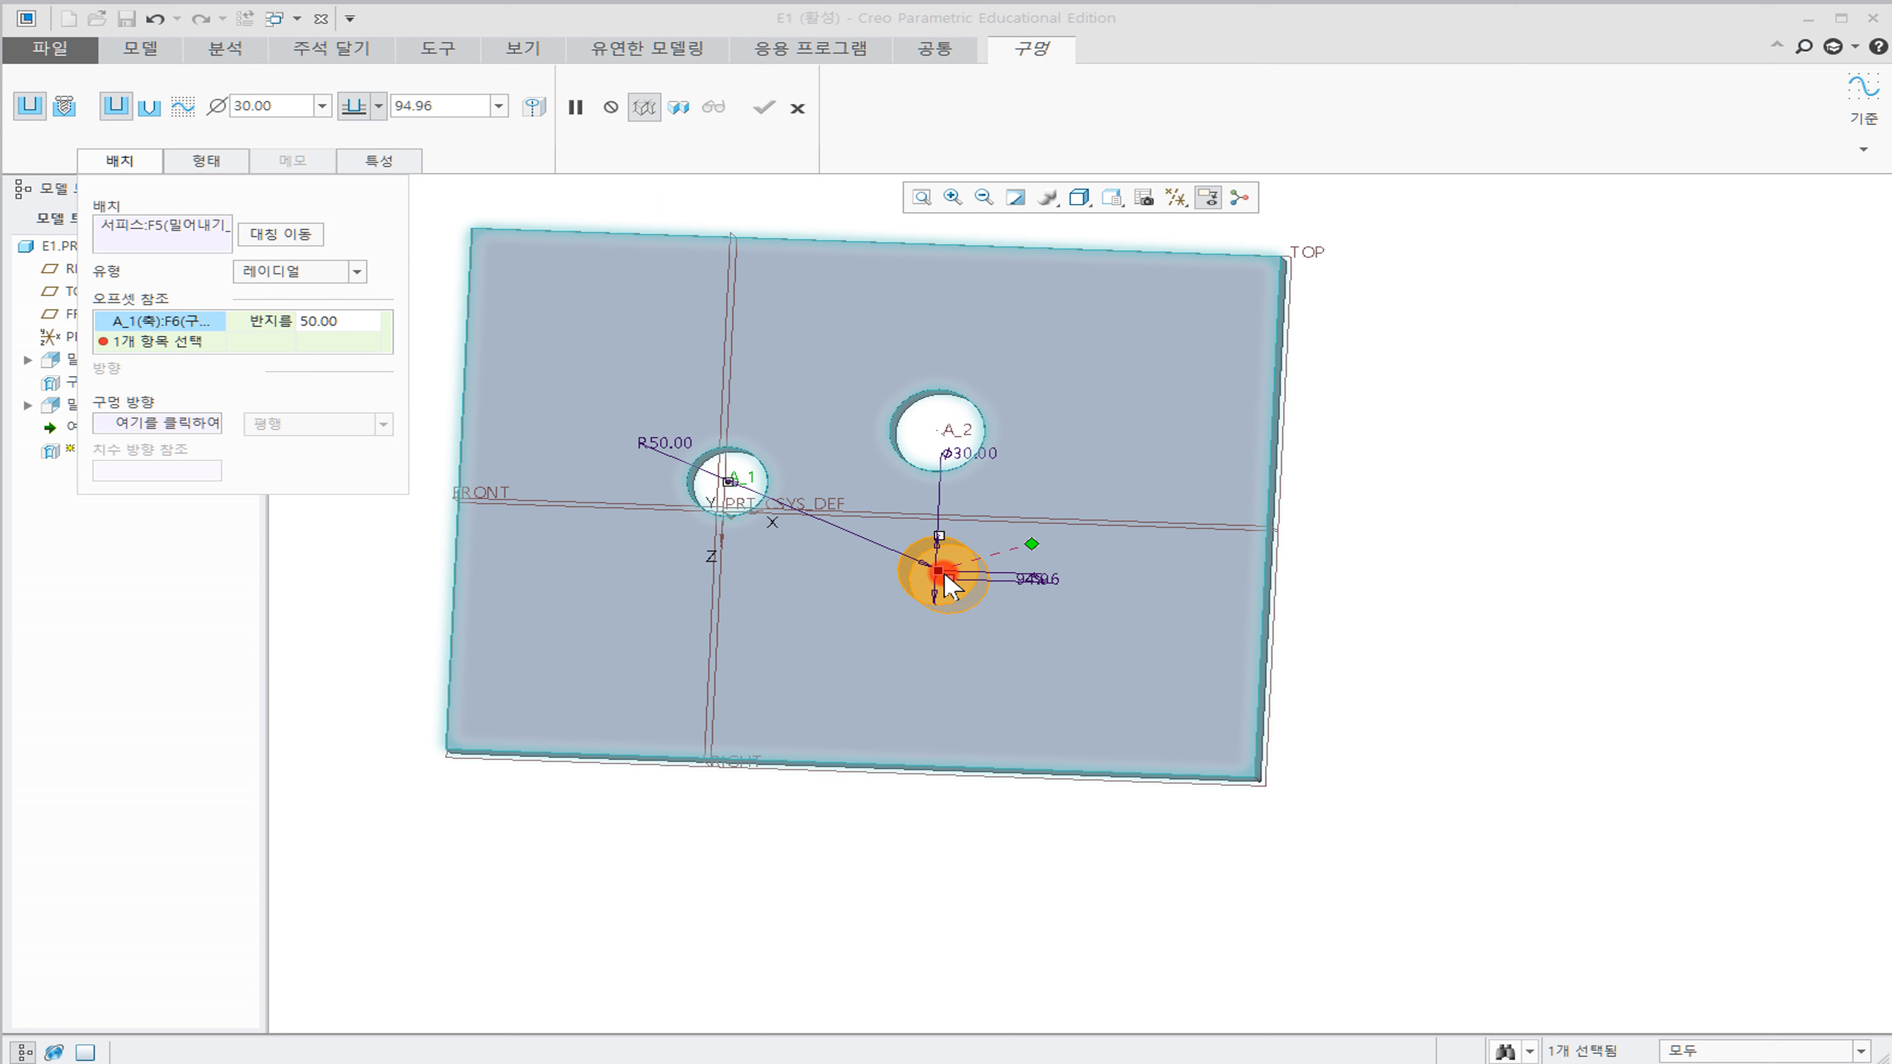
{"action": "middle_click_drag", "start_coordinate": [1084, 584], "coordinate": [1086, 545]}
{"action": "mouse_move", "coordinate": [939, 573]}
{"action": "left_mouse_down"}
{"action": "mouse_move", "coordinate": [959, 545]}
{"action": "mouse_move", "coordinate": [950, 450]}
{"action": "mouse_move", "coordinate": [888, 411]}
{"action": "mouse_move", "coordinate": [963, 537]}
{"action": "mouse_move", "coordinate": [920, 573]}
{"action": "left_mouse_up"}
{"action": "double_click", "coordinate": [350, 320]}
{"action": "left_click", "coordinate": [351, 320]}
{"action": "left_click", "coordinate": [264, 330]}
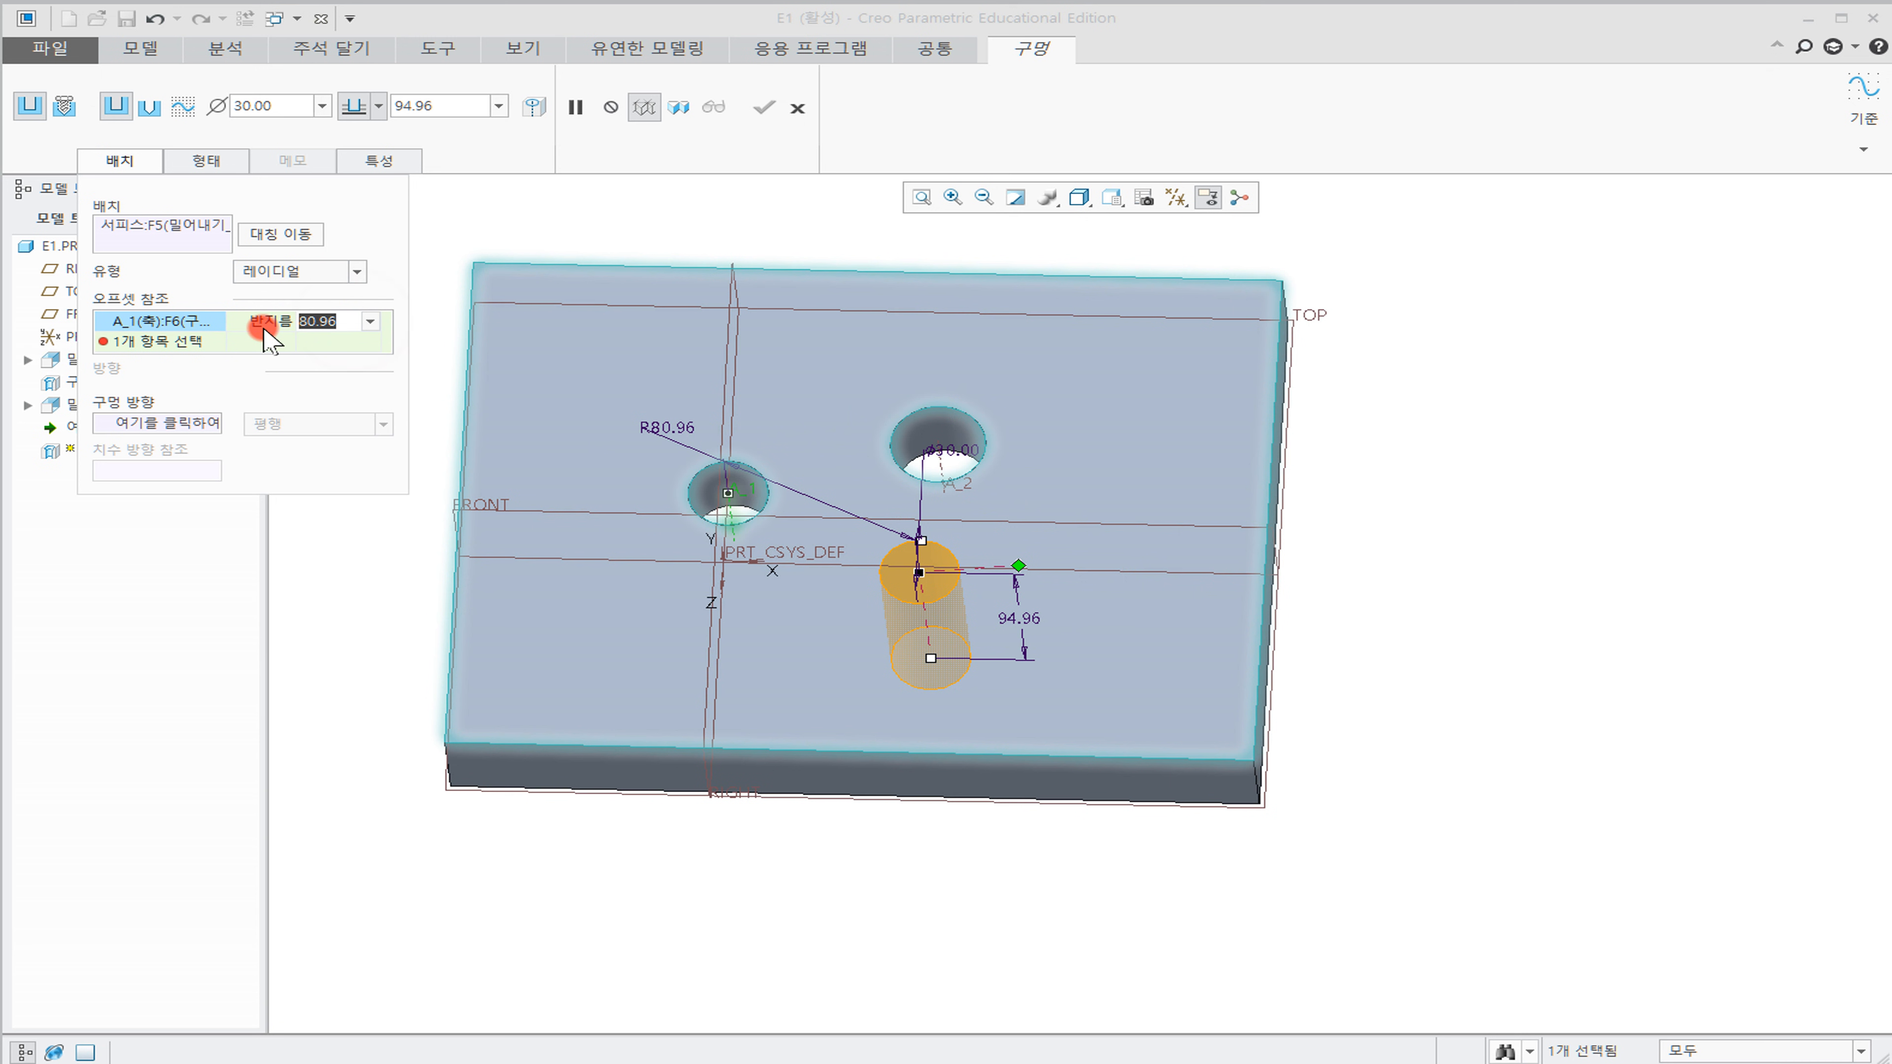
{"action": "type", "text": "50"}
{"action": "key", "text": "Return"}
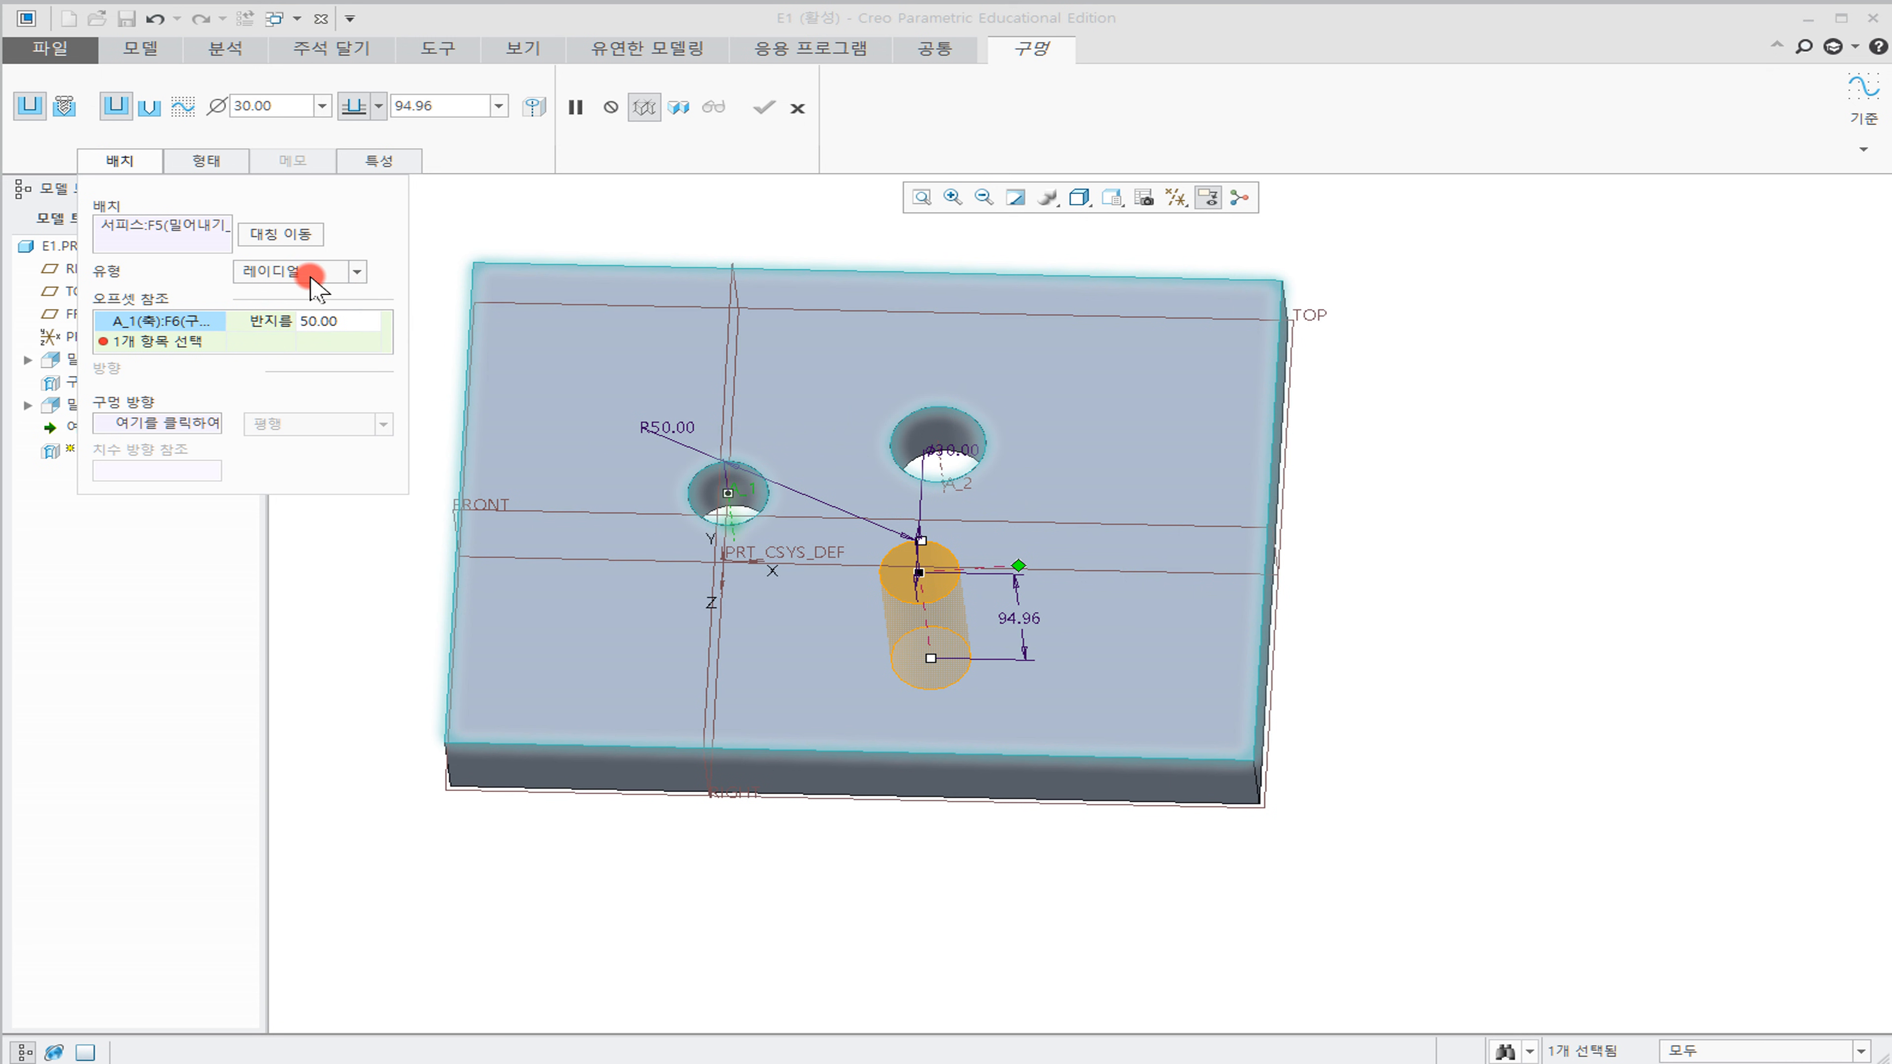
Assign the block's front side face as the angular reference at about 25.6° and enlarge the radial hole to about 36.4 mm diameter
{"action": "mouse_move", "coordinate": [1102, 612]}
{"action": "middle_mouse_down"}
{"action": "mouse_move", "coordinate": [1083, 640]}
{"action": "mouse_move", "coordinate": [1066, 571]}
{"action": "middle_mouse_up"}
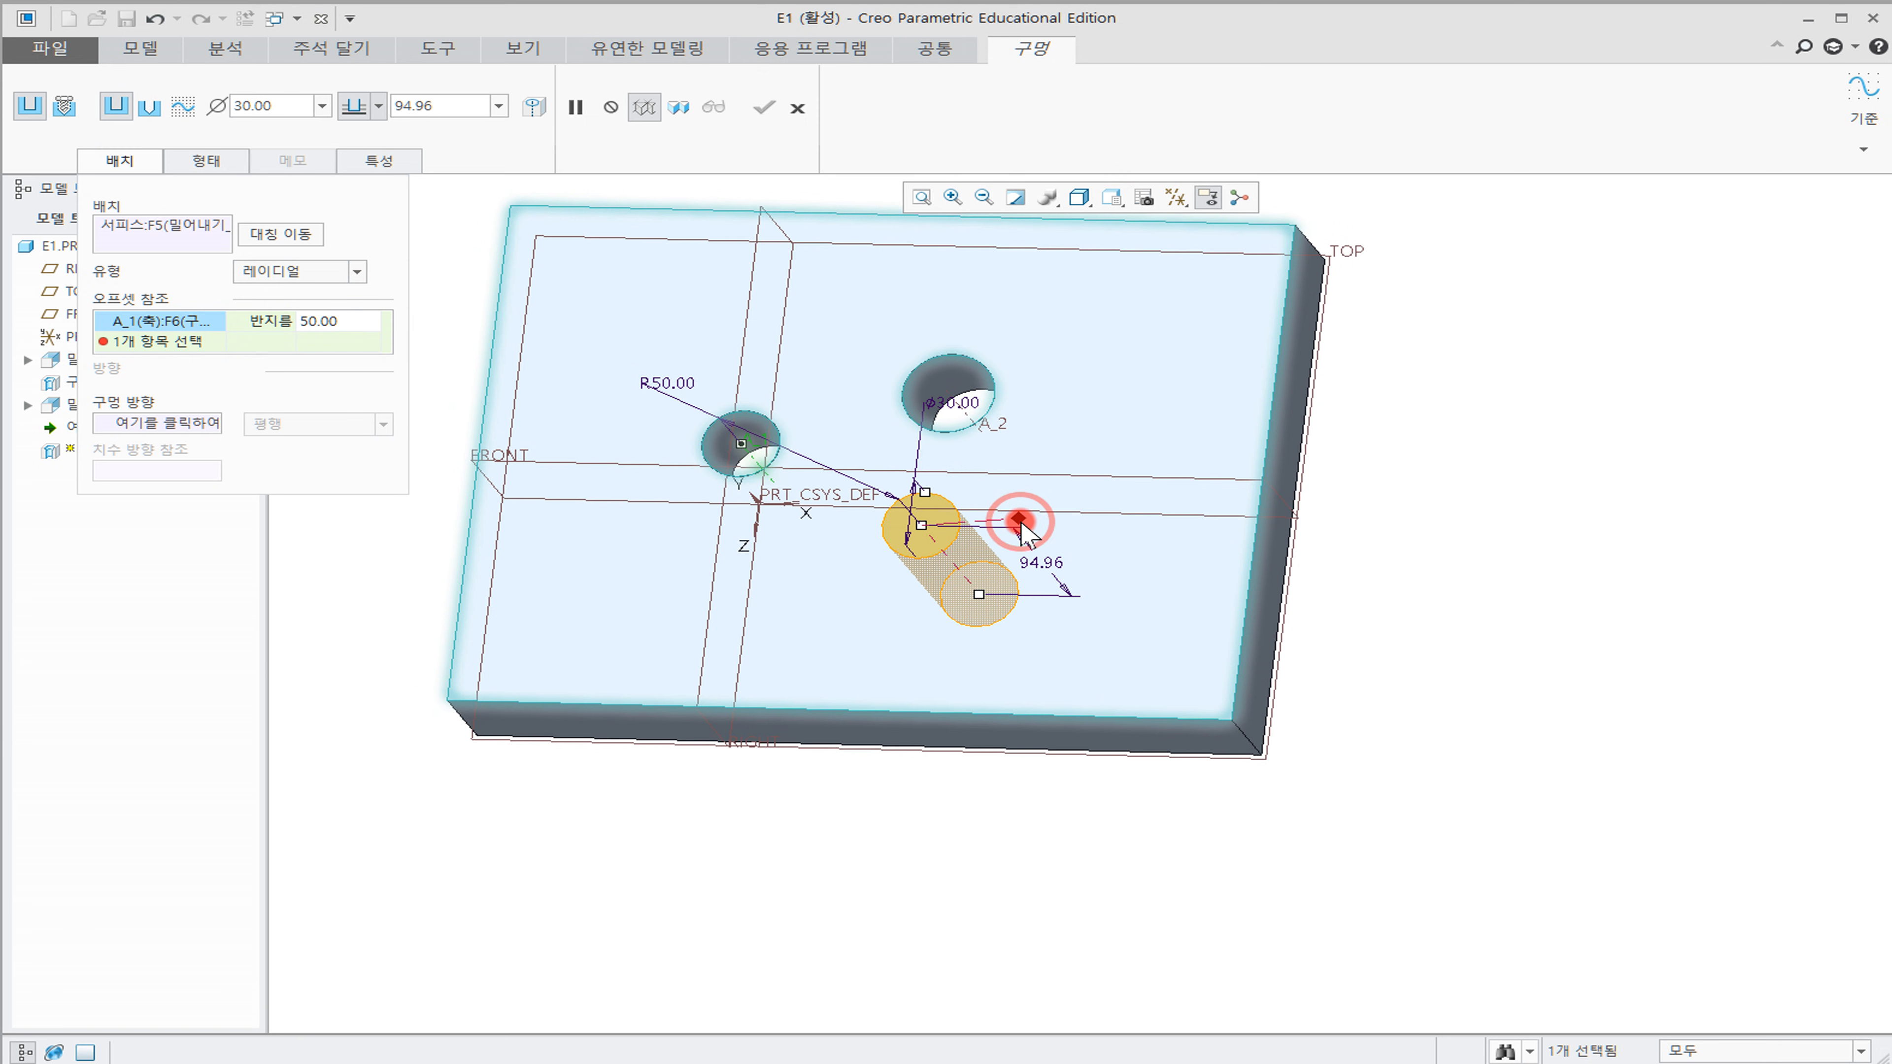
{"action": "left_click_drag", "start_coordinate": [975, 671], "coordinate": [959, 729]}
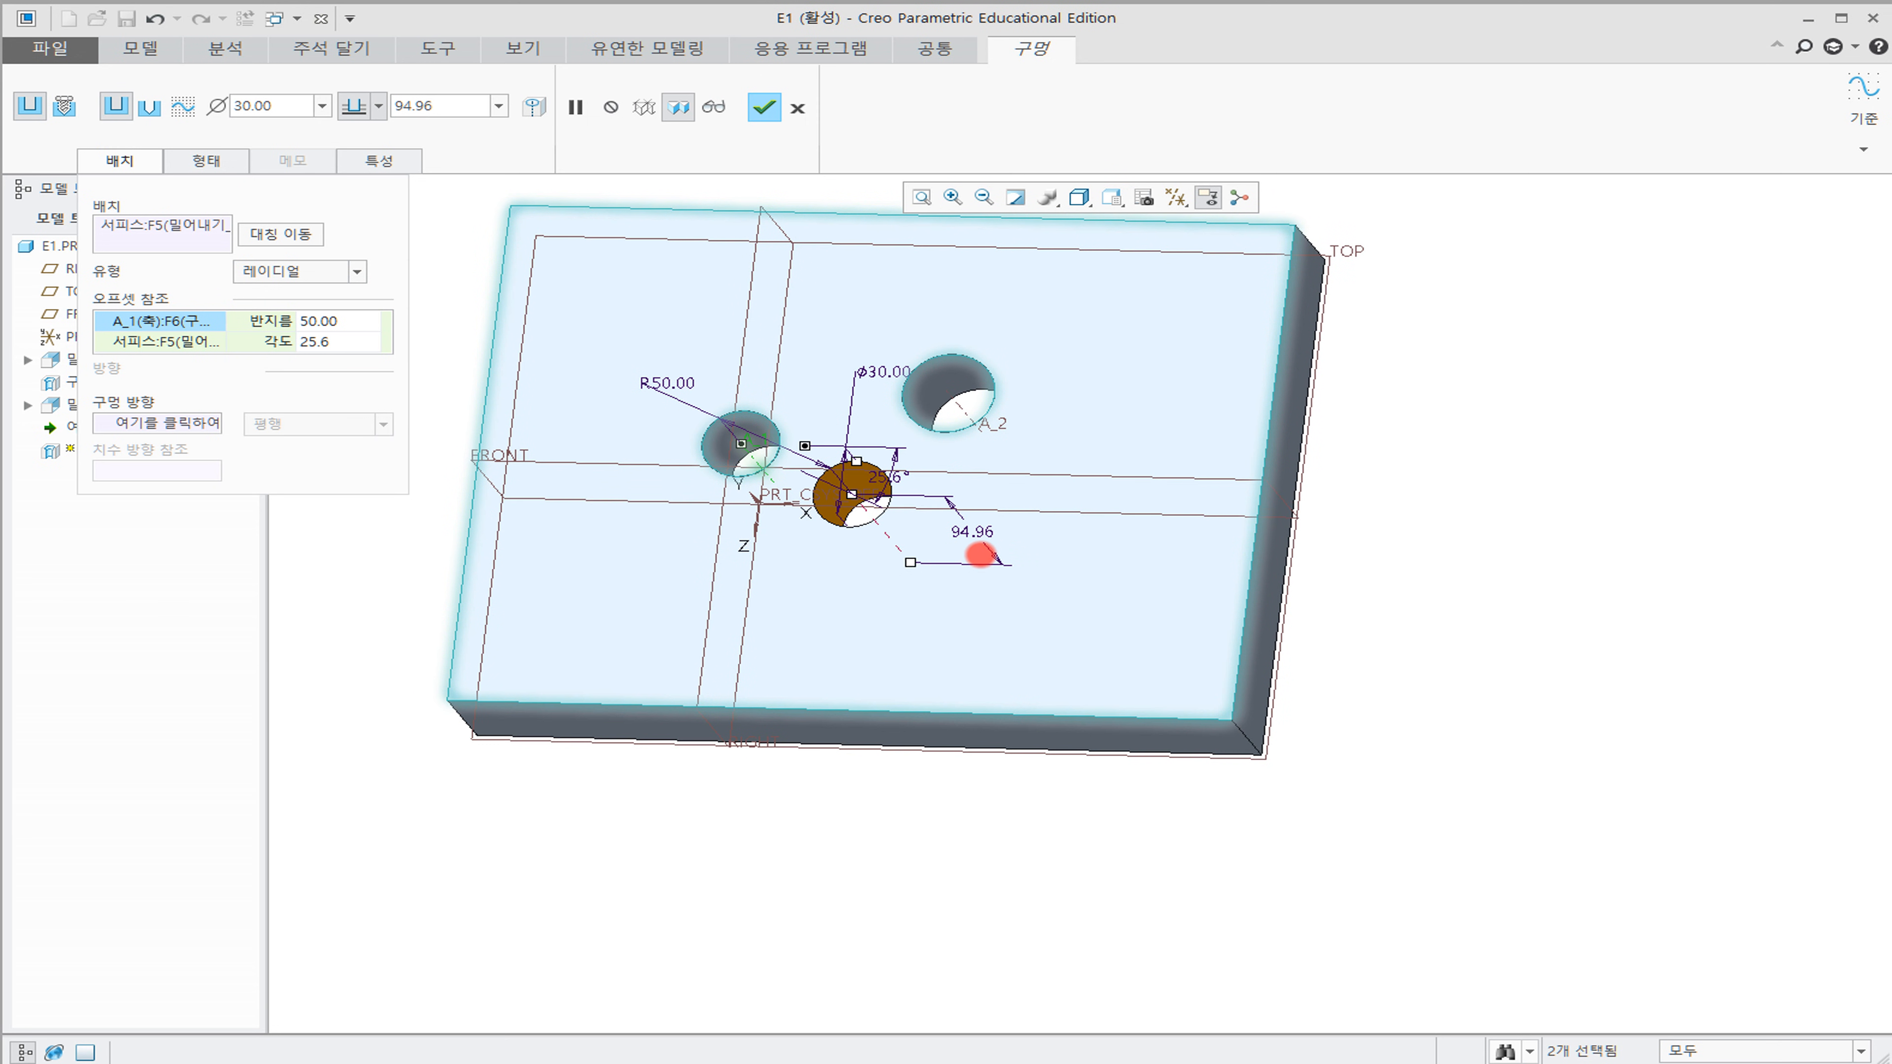
{"action": "mouse_move", "coordinate": [1032, 489]}
{"action": "middle_mouse_down"}
{"action": "mouse_move", "coordinate": [1019, 373]}
{"action": "mouse_move", "coordinate": [1026, 517]}
{"action": "mouse_move", "coordinate": [1081, 393]}
{"action": "mouse_move", "coordinate": [1068, 427]}
{"action": "mouse_move", "coordinate": [969, 452]}
{"action": "mouse_move", "coordinate": [1014, 486]}
{"action": "mouse_move", "coordinate": [881, 414]}
{"action": "middle_mouse_up"}
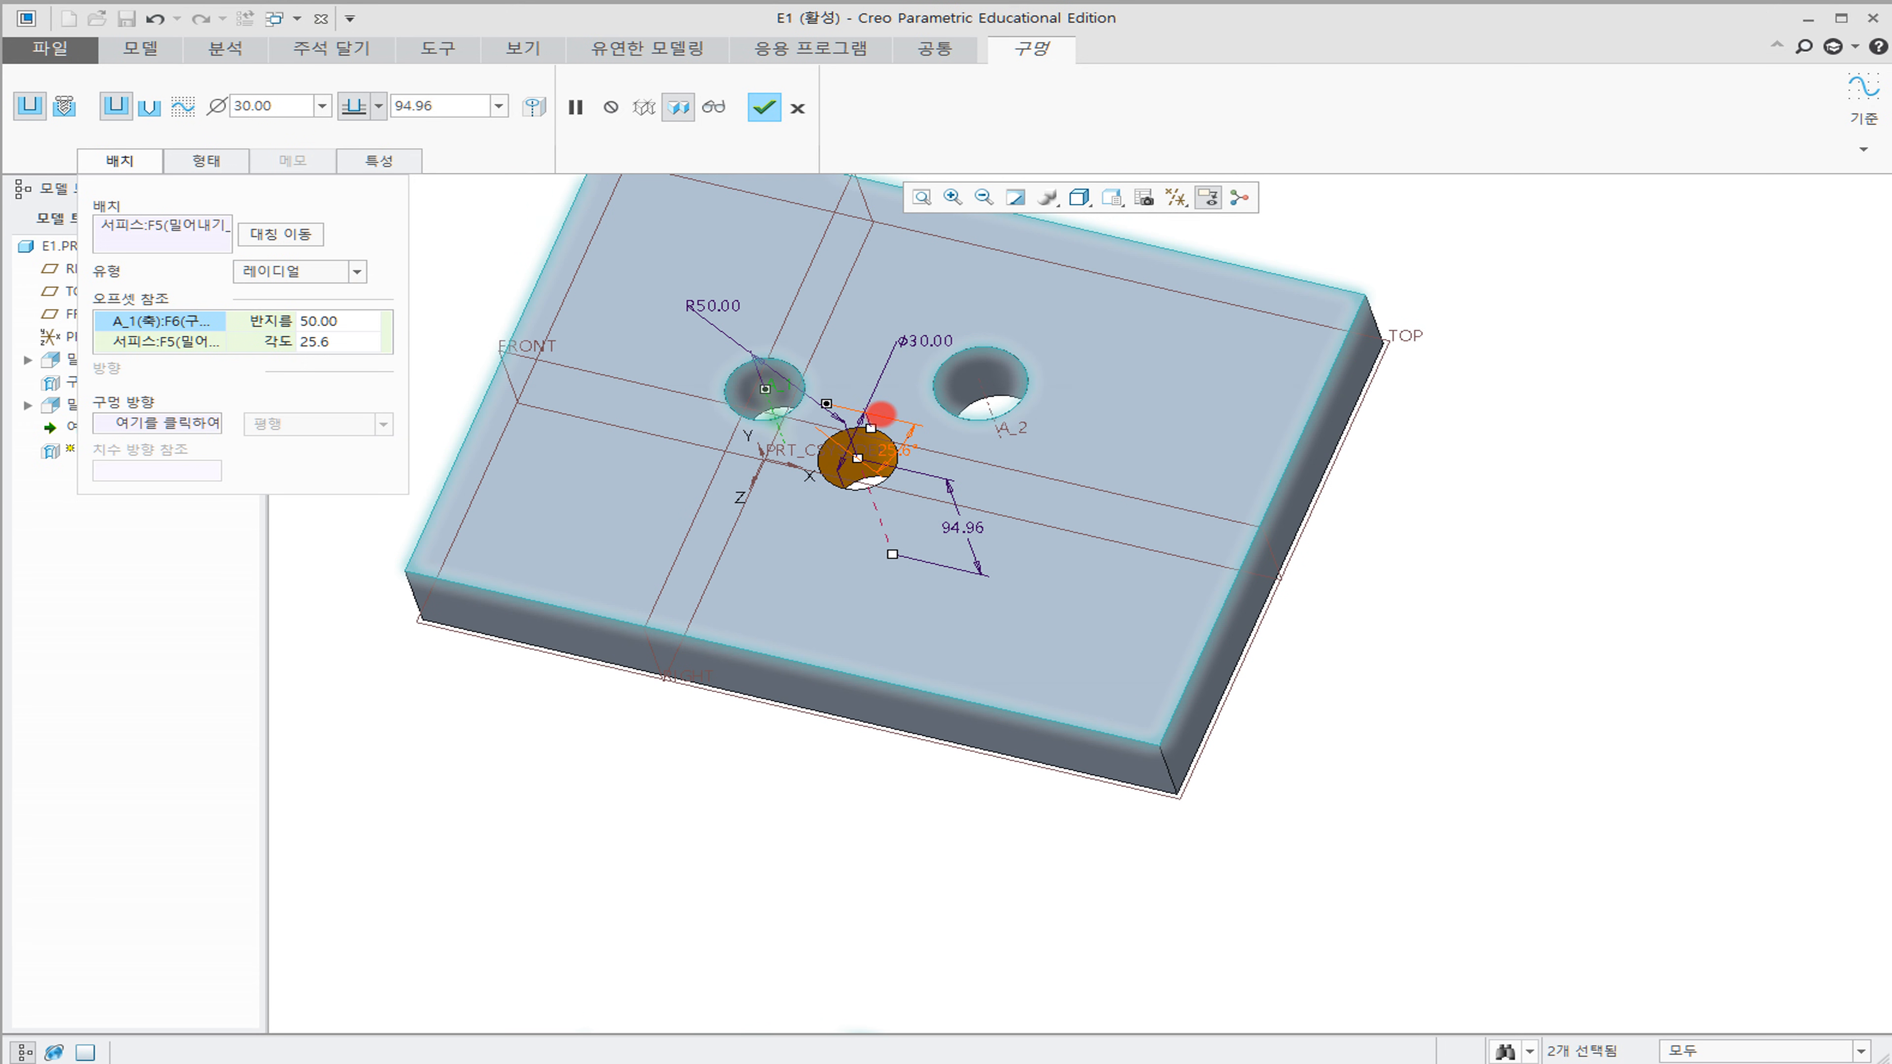
{"action": "mouse_move", "coordinate": [873, 436]}
{"action": "left_mouse_down"}
{"action": "mouse_move", "coordinate": [887, 410]}
{"action": "mouse_move", "coordinate": [858, 435]}
{"action": "left_mouse_up"}
{"action": "mouse_move", "coordinate": [1049, 451]}
{"action": "middle_mouse_down"}
{"action": "mouse_move", "coordinate": [1111, 427]}
{"action": "mouse_move", "coordinate": [1073, 470]}
{"action": "middle_mouse_up"}
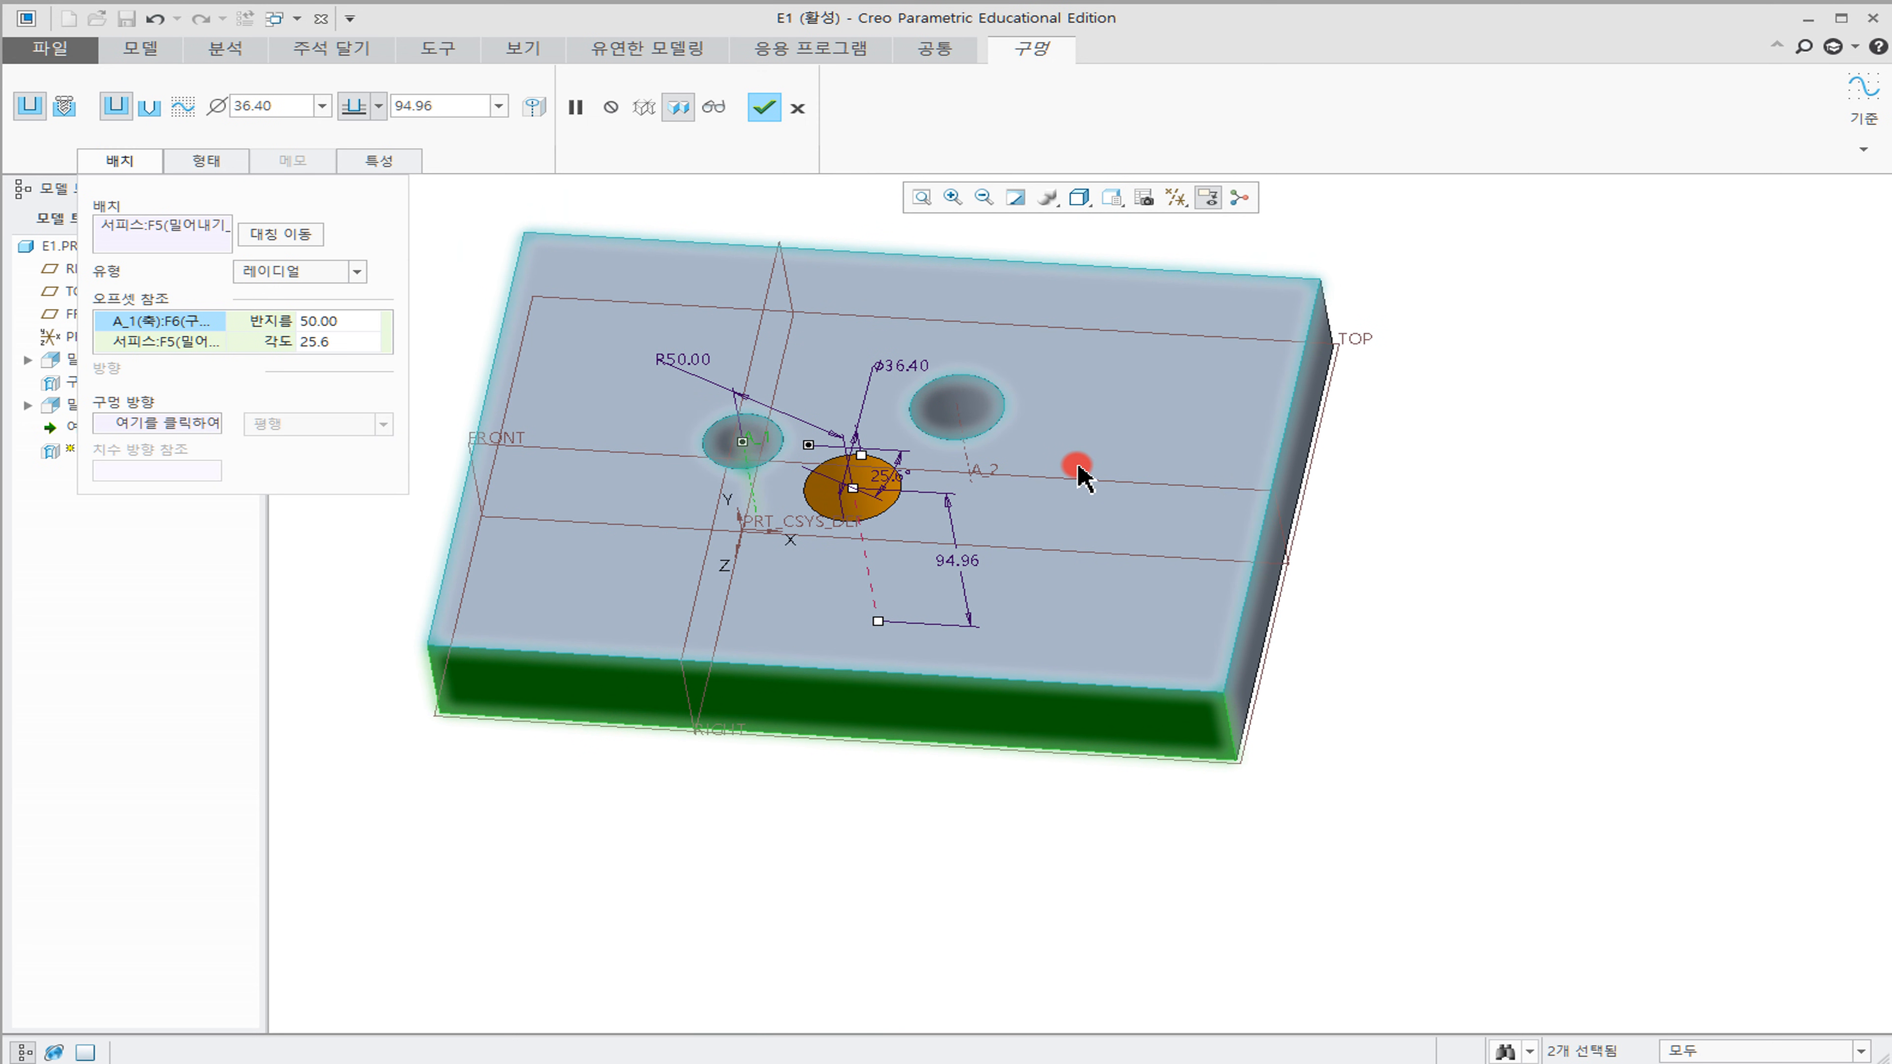